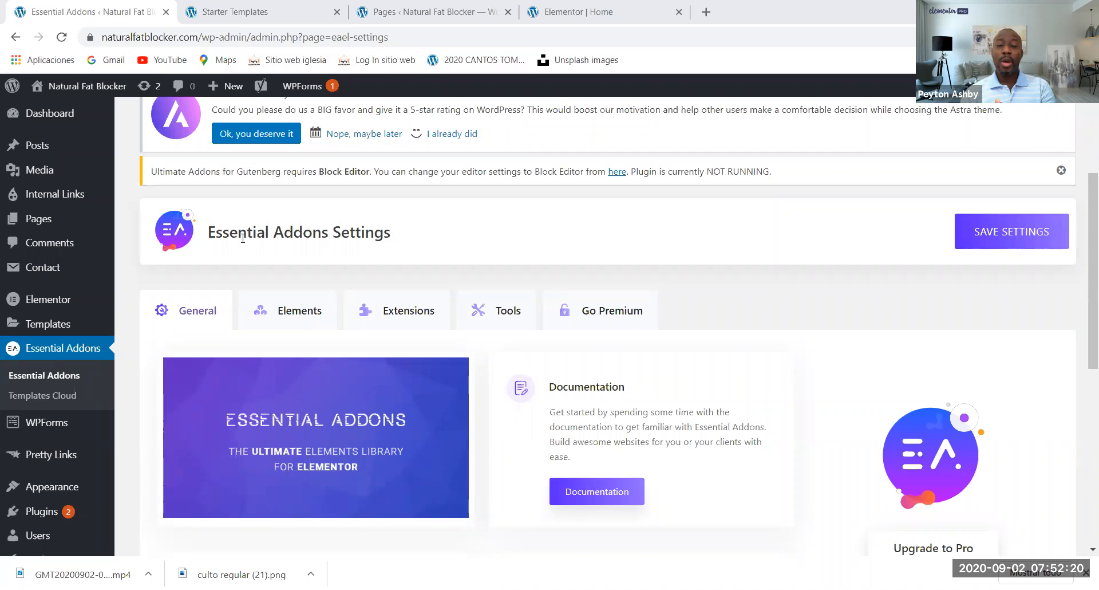
- Browse the Starter Templates gallery and open the Nutritionist template to view its page templates
{"action": "left_click", "coordinate": [229, 17]}
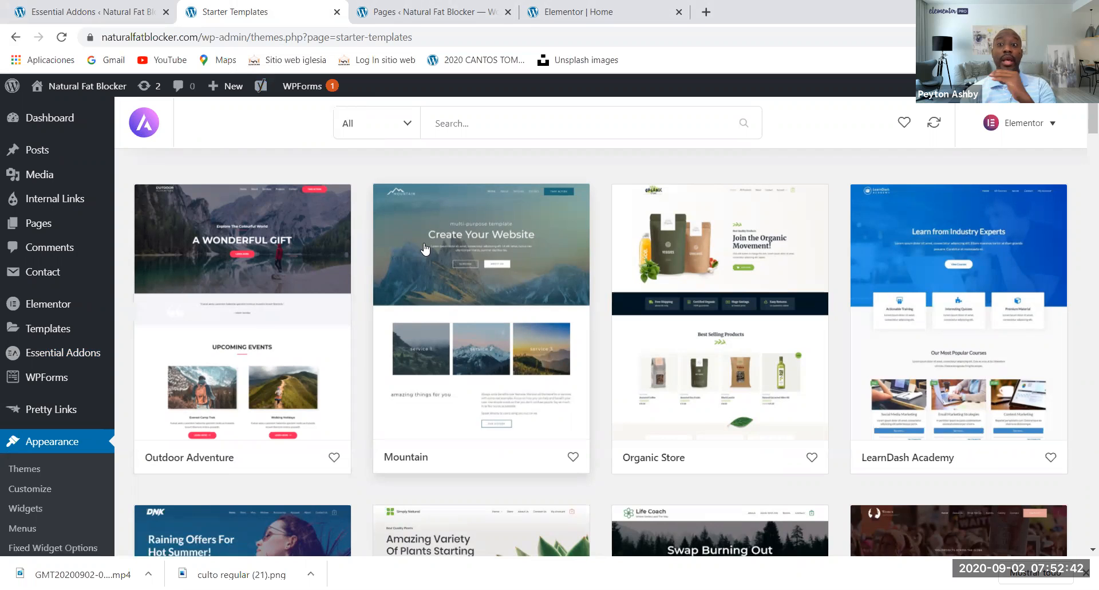
{"action": "scroll", "coordinate": [481, 255], "scroll_direction": "down", "scroll_amount": 3}
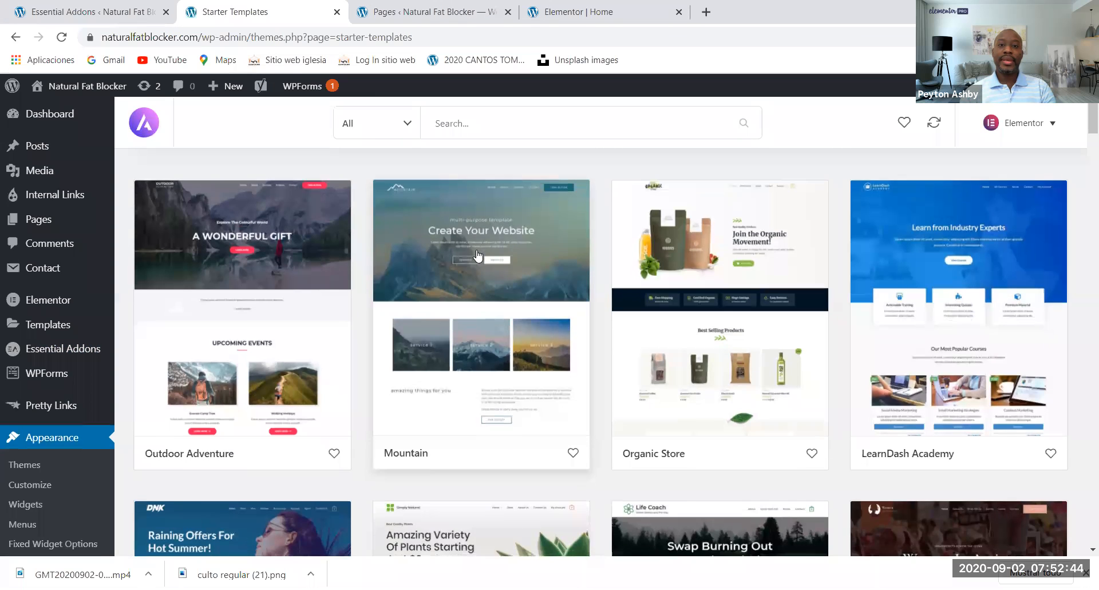
{"action": "scroll", "coordinate": [485, 255], "scroll_direction": "down", "scroll_amount": 3}
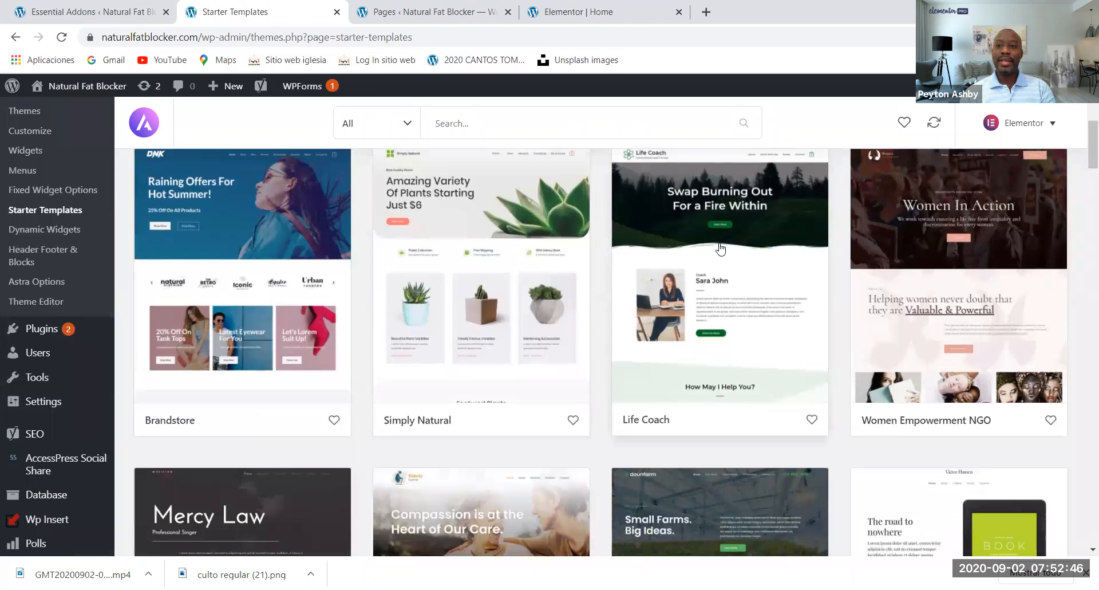
{"action": "scroll", "coordinate": [673, 191], "scroll_direction": "down", "scroll_amount": 10}
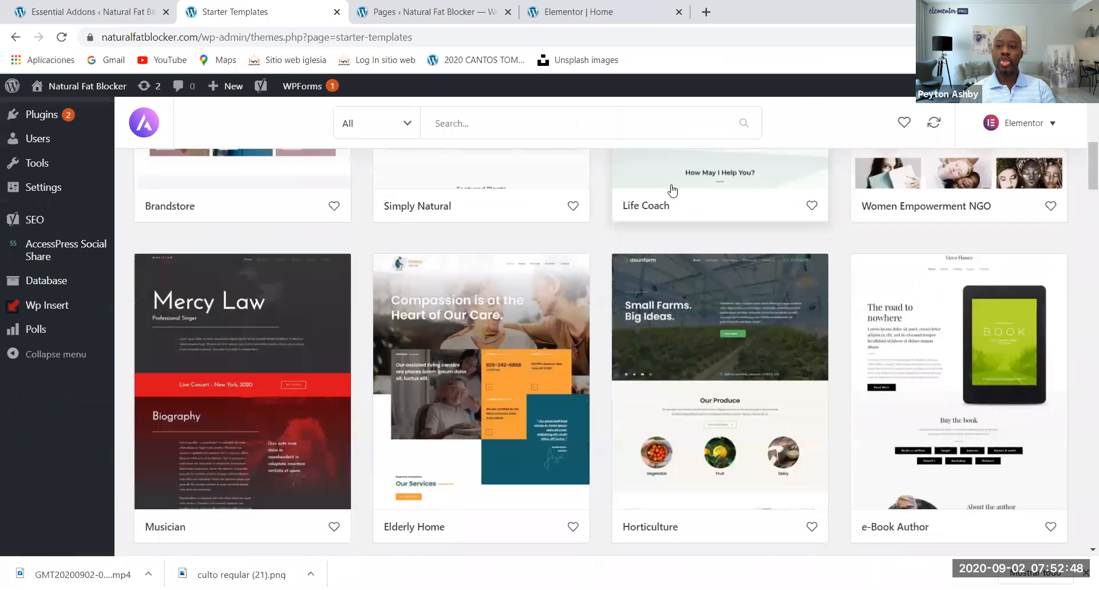
{"action": "scroll", "coordinate": [672, 190], "scroll_direction": "up", "scroll_amount": 2}
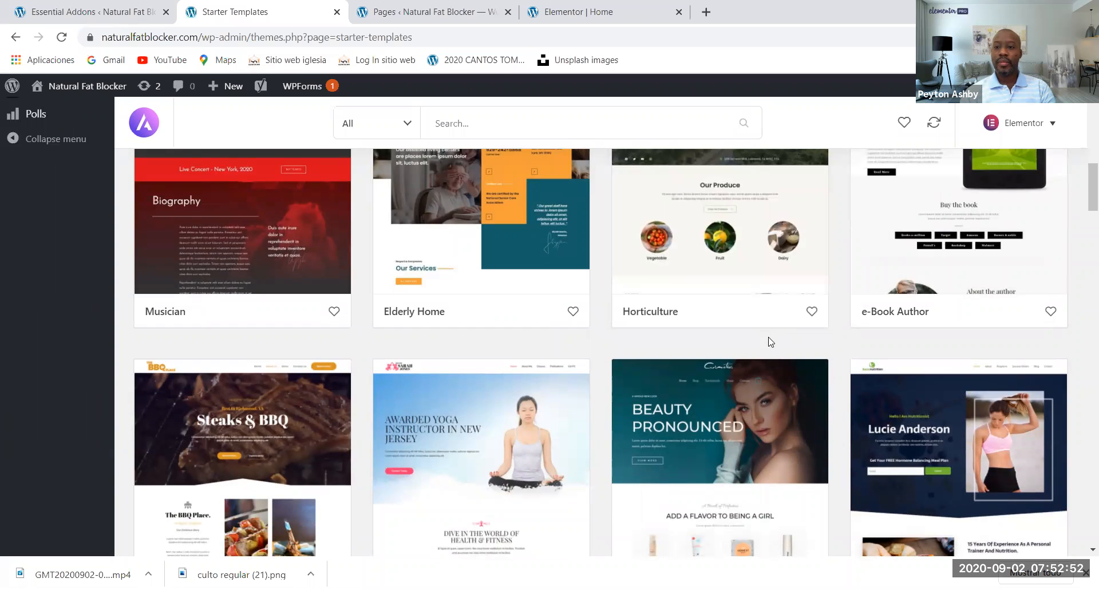
{"action": "left_click", "coordinate": [920, 411]}
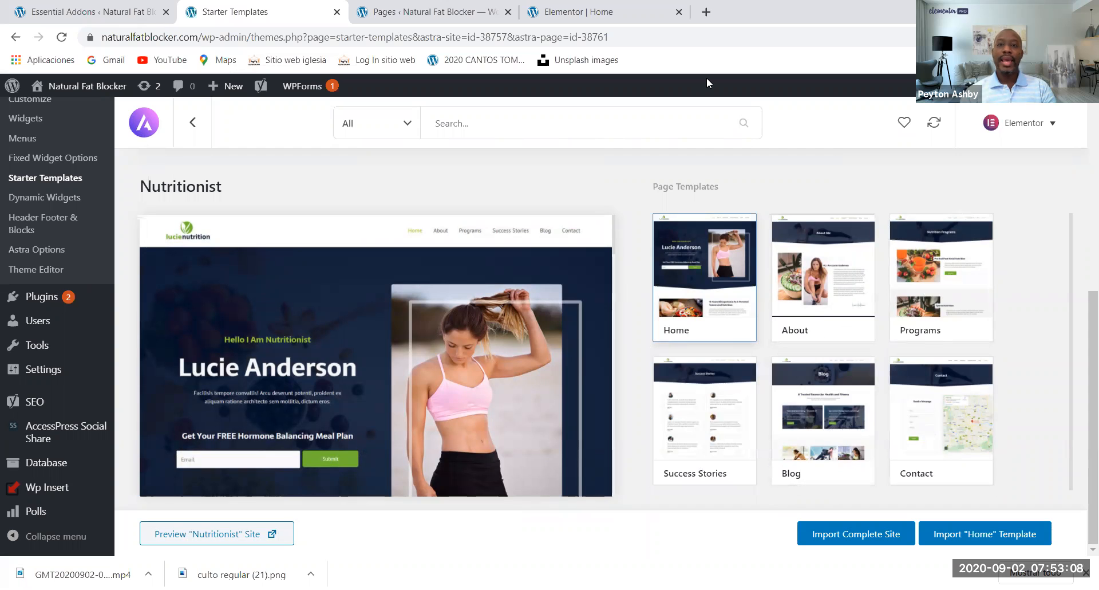
{"action": "scroll", "coordinate": [505, 295], "scroll_direction": "up", "scroll_amount": 4}
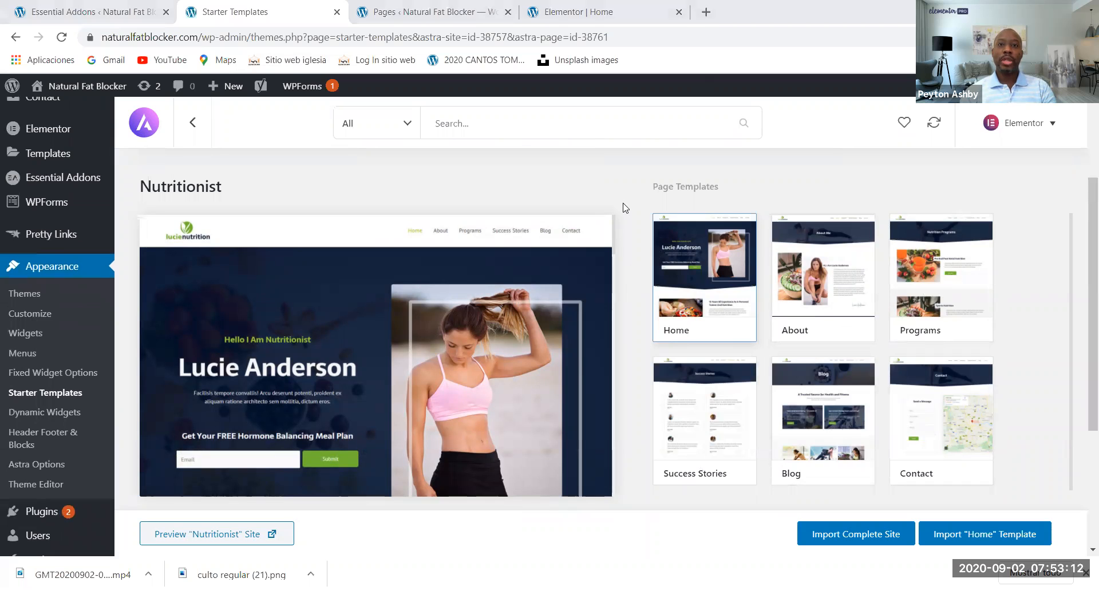
- Open the live site naturalfatblocker.com in a new browser tab
{"action": "left_click", "coordinate": [579, 11]}
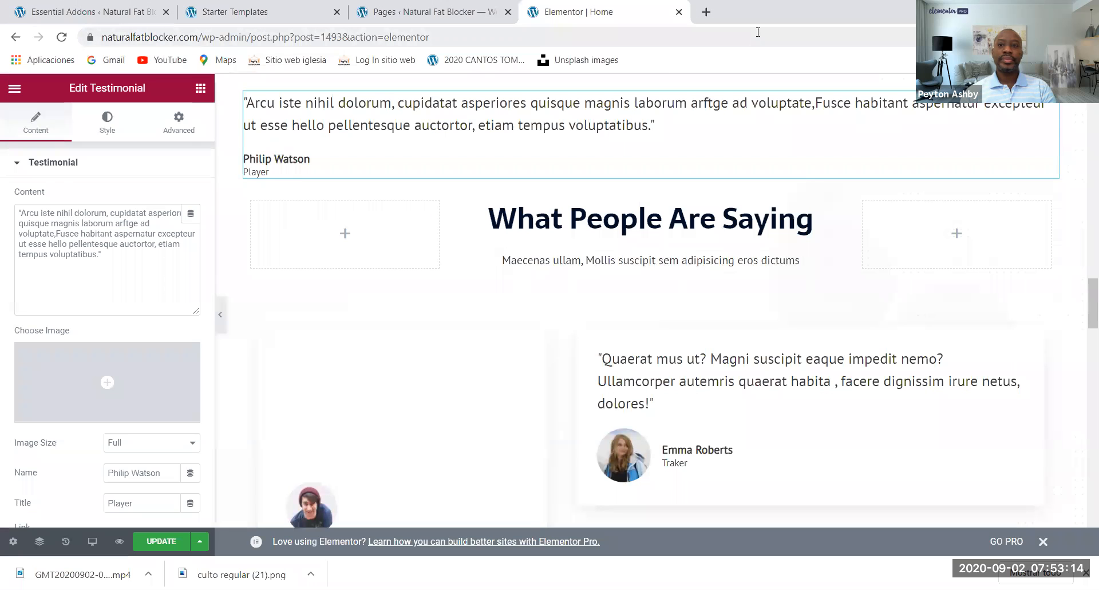
{"action": "right_click", "coordinate": [646, 8]}
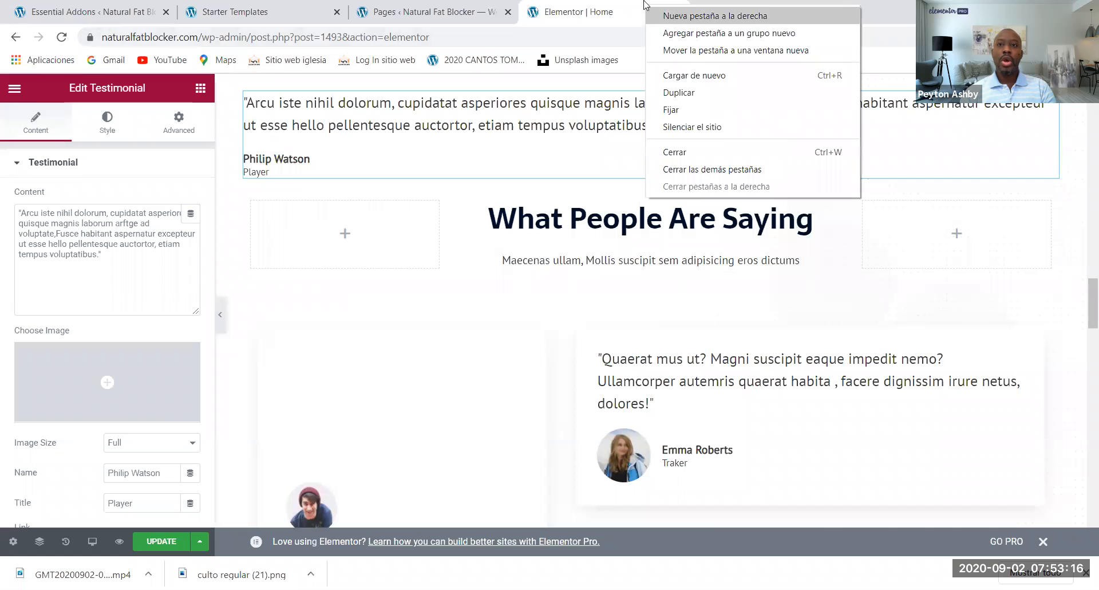
{"action": "left_click", "coordinate": [611, 6]}
{"action": "left_click", "coordinate": [706, 11]}
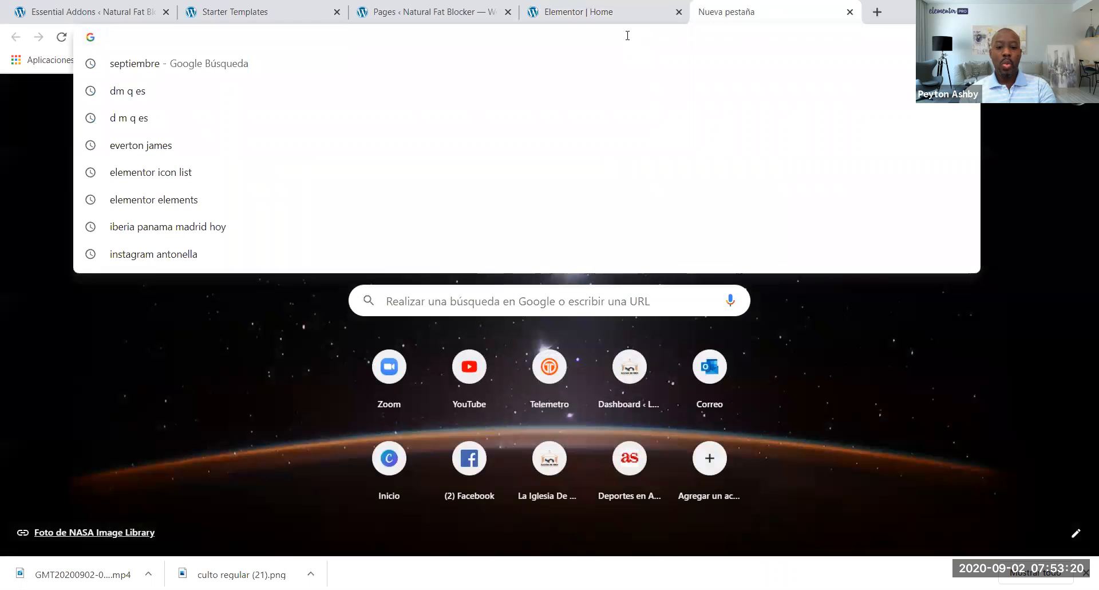
{"action": "type", "text": "n"}
{"action": "key", "text": "Return"}
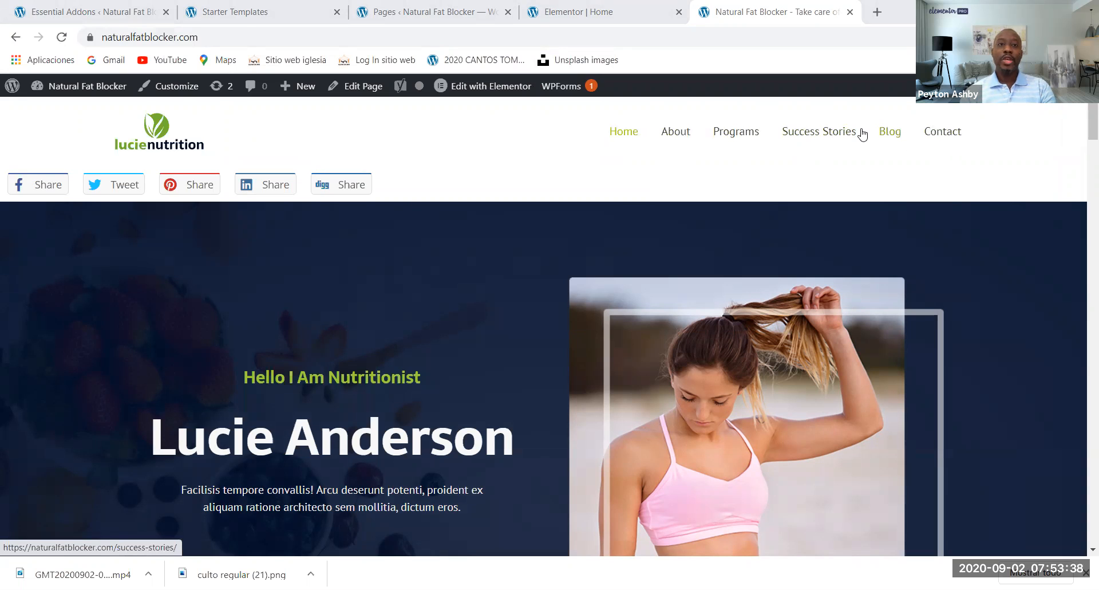
- Return from the Nutritionist template to the Starter Templates gallery and open the Mountain template
{"action": "left_click", "coordinate": [286, 8]}
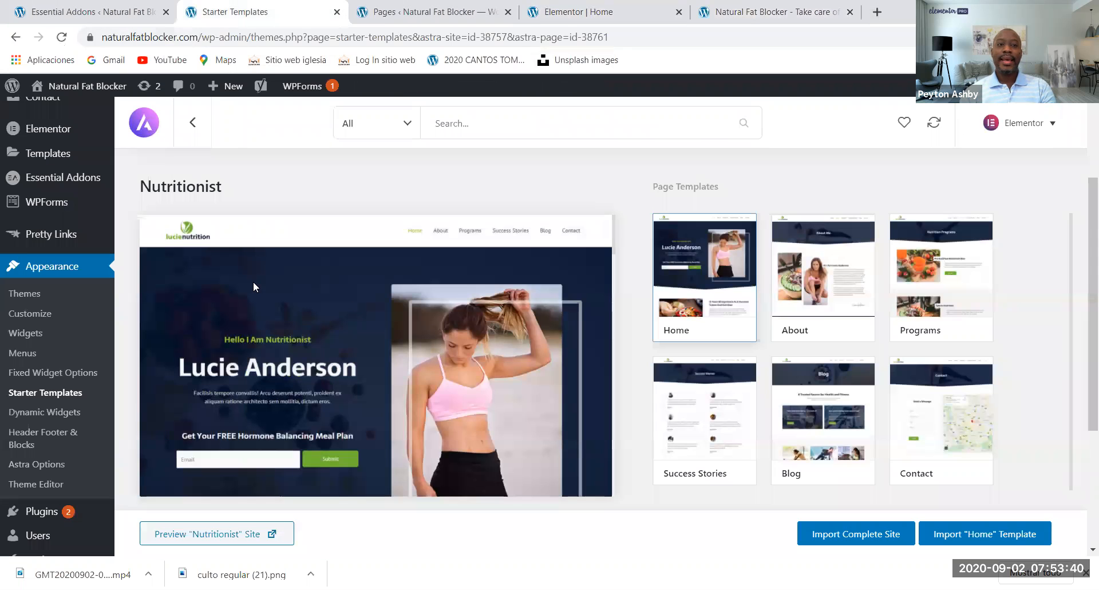
{"action": "left_click", "coordinate": [193, 124]}
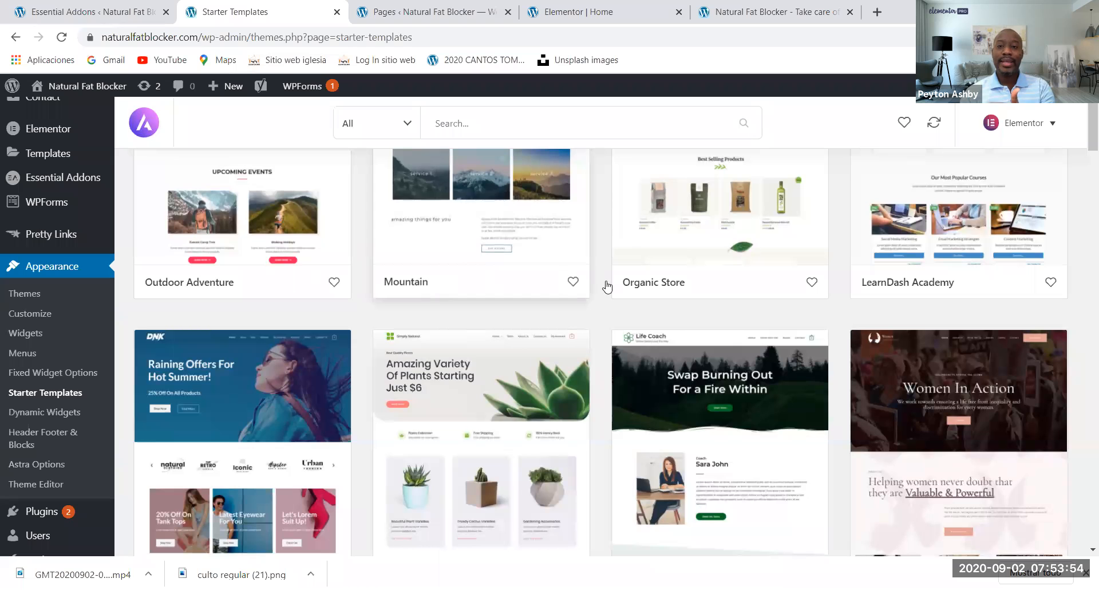
{"action": "scroll", "coordinate": [559, 384], "scroll_direction": "down", "scroll_amount": 4}
{"action": "scroll", "coordinate": [559, 383], "scroll_direction": "up", "scroll_amount": 3}
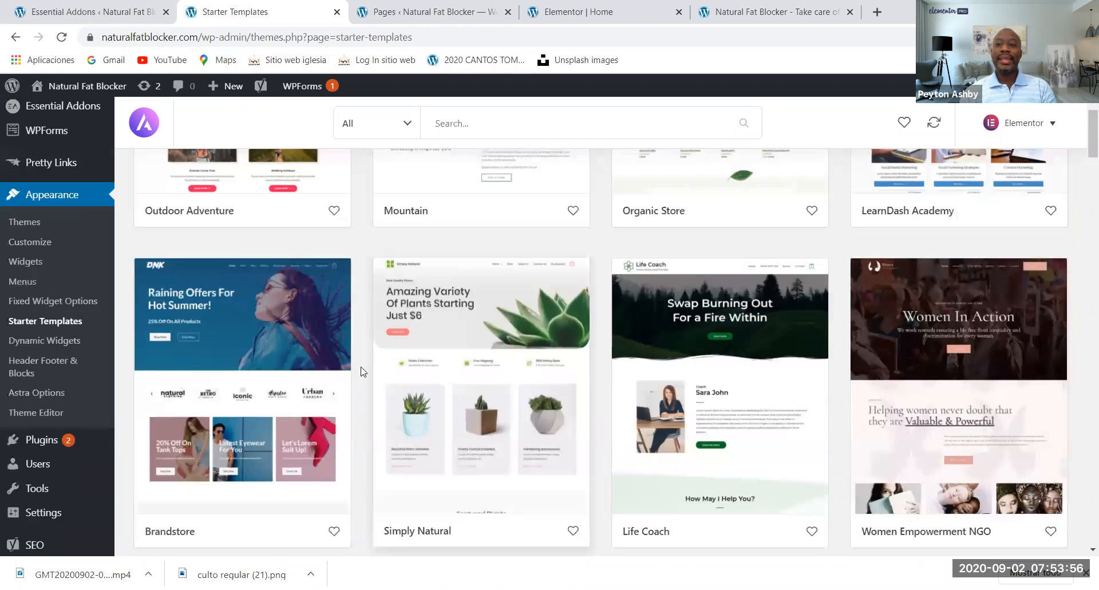
{"action": "scroll", "coordinate": [620, 368], "scroll_direction": "up", "scroll_amount": 4}
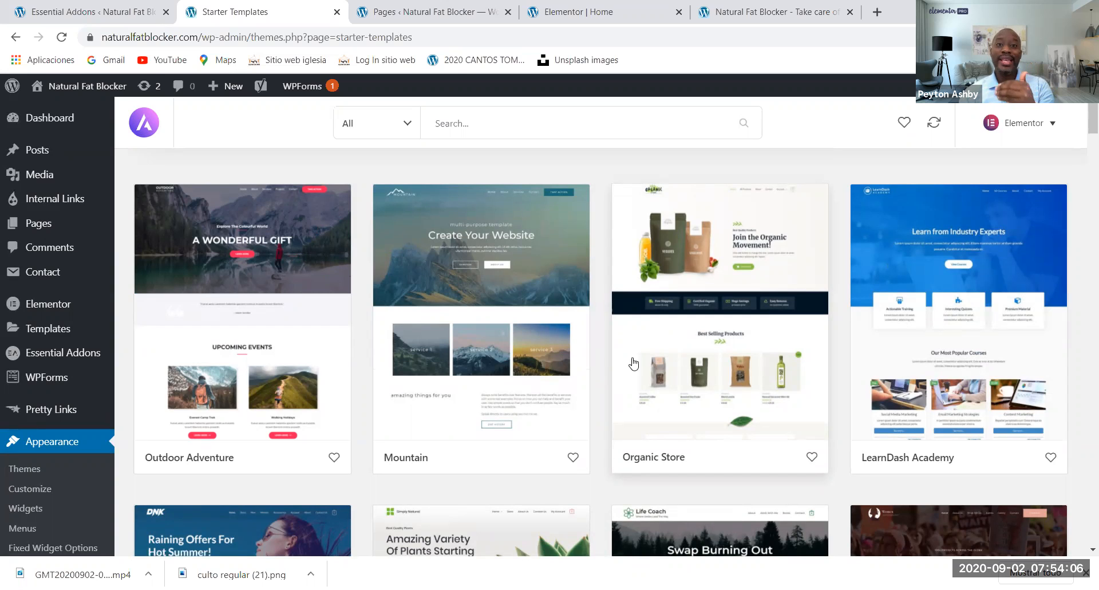
{"action": "left_click", "coordinate": [478, 247]}
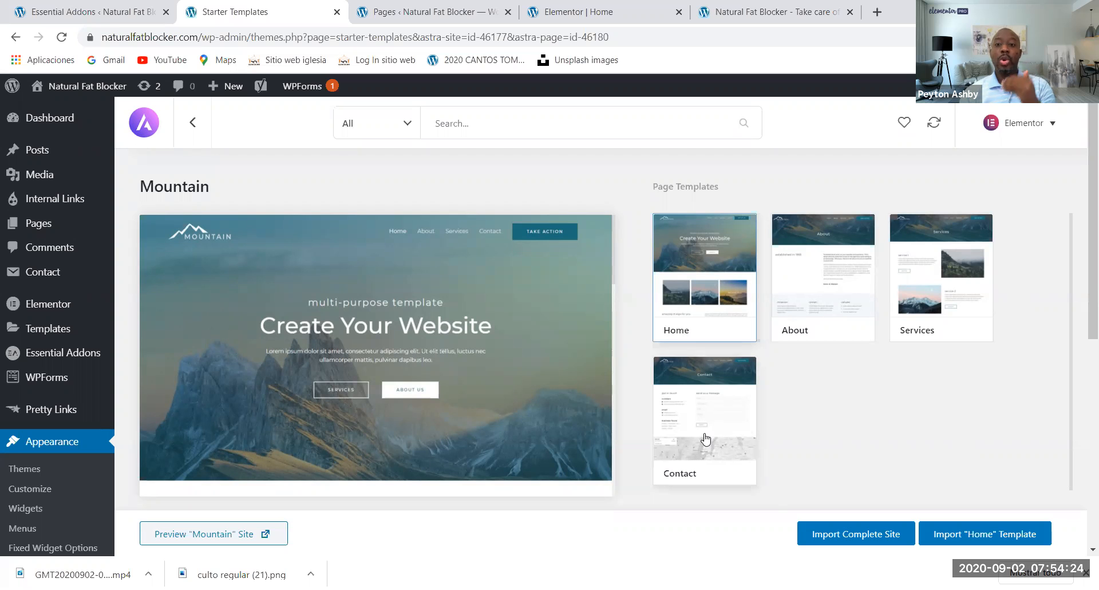
- Go back to the template gallery and open the Brandstore template to view its page templates
{"action": "left_click", "coordinate": [192, 135]}
{"action": "scroll", "coordinate": [377, 332], "scroll_direction": "down", "scroll_amount": 5}
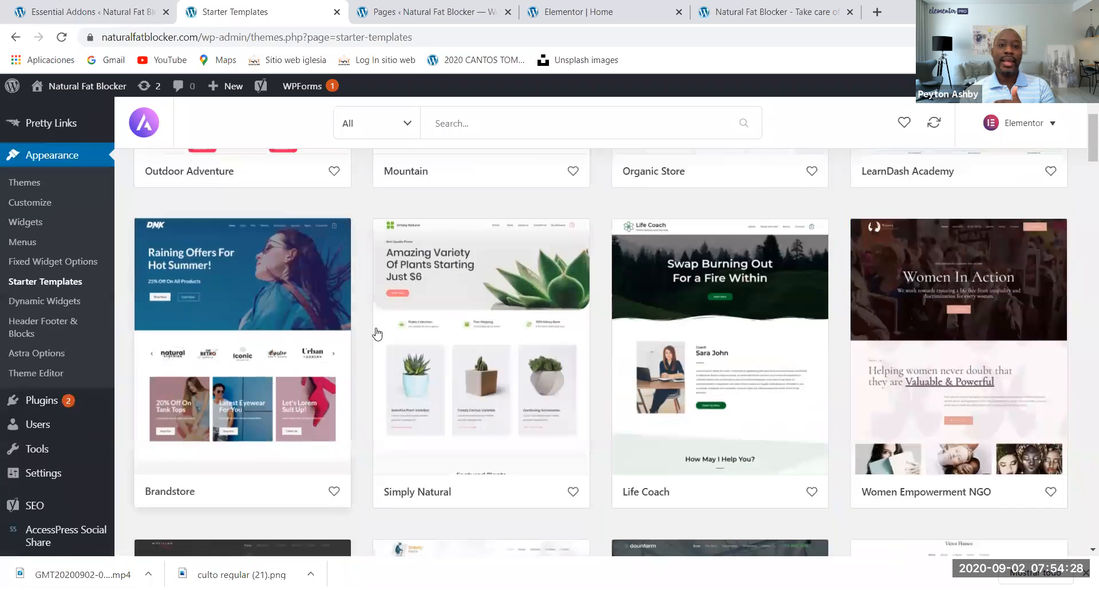
{"action": "scroll", "coordinate": [232, 372], "scroll_direction": "down", "scroll_amount": 3}
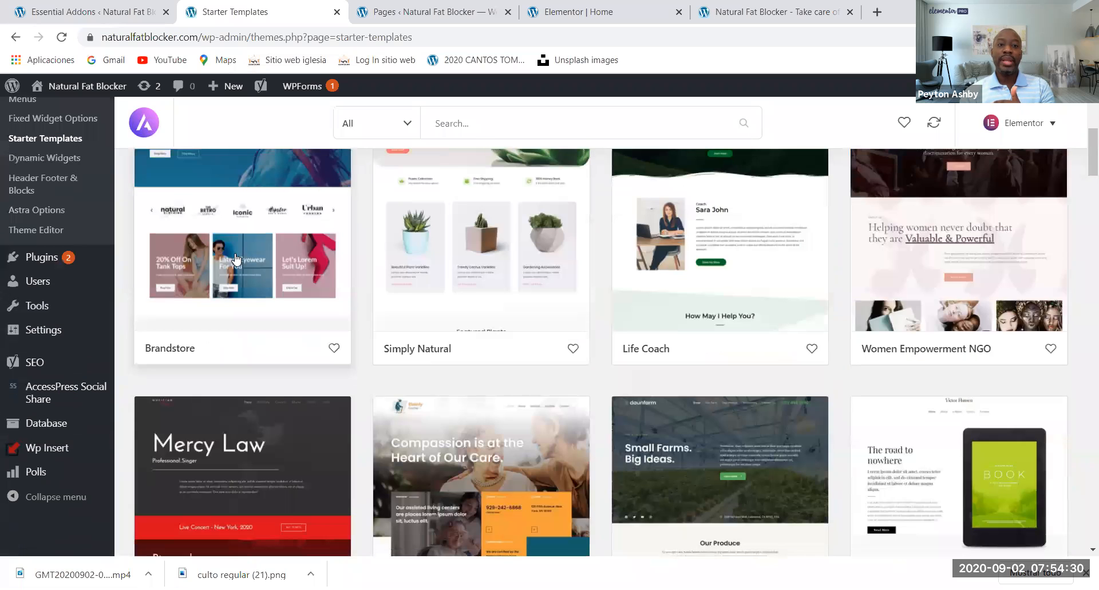
{"action": "left_click", "coordinate": [235, 254]}
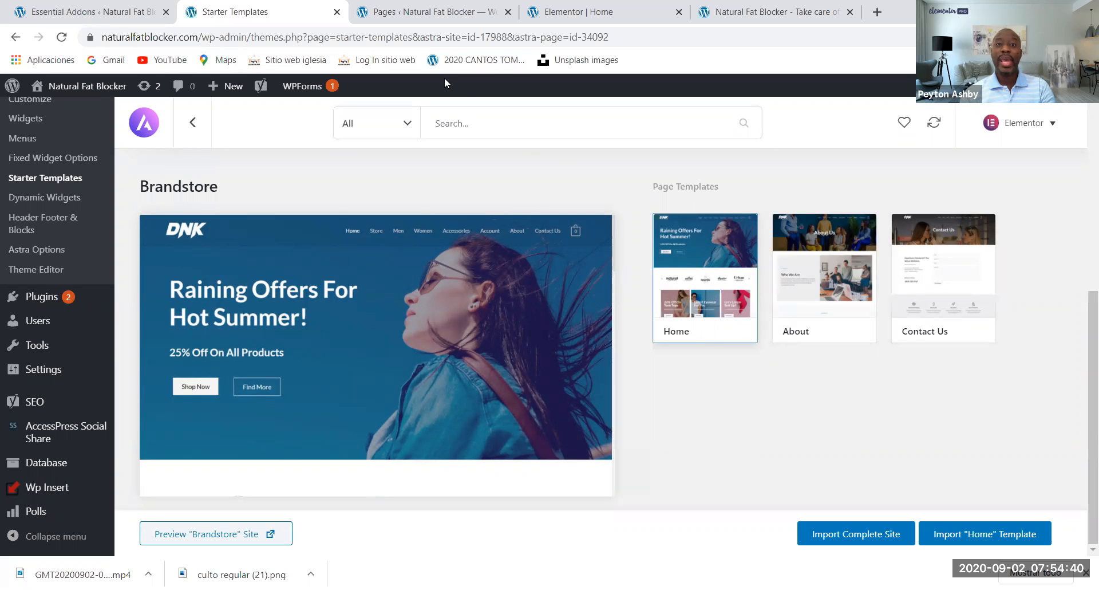
- Switch to the site's Pages list and look through its existing pages
{"action": "key", "text": "ctrl+Tab"}
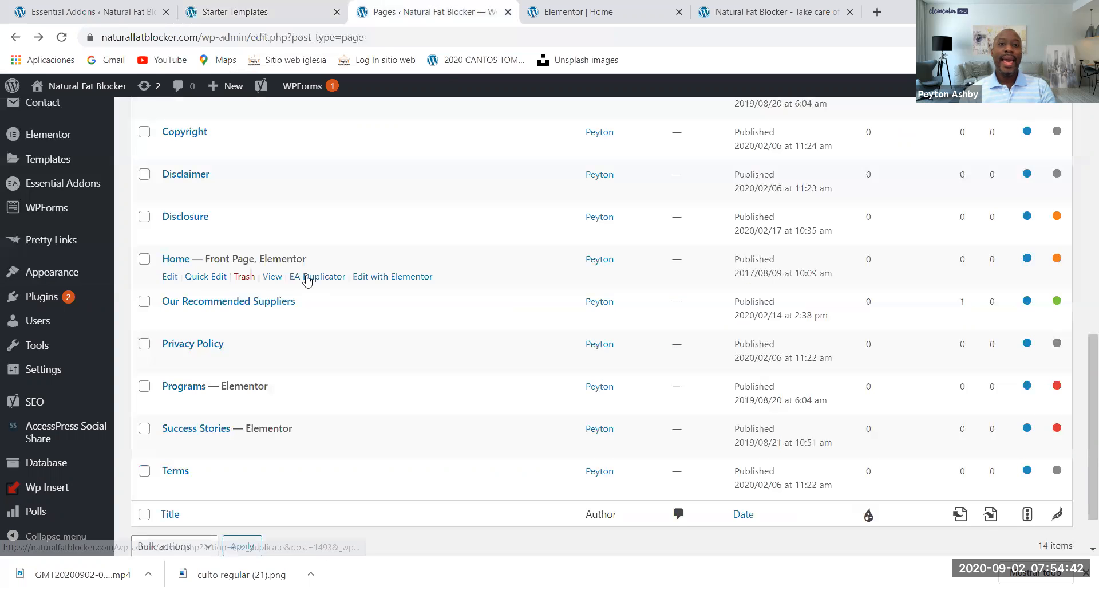
{"action": "scroll", "coordinate": [308, 292], "scroll_direction": "up", "scroll_amount": 8}
{"action": "scroll", "coordinate": [308, 292], "scroll_direction": "up", "scroll_amount": 1}
{"action": "scroll", "coordinate": [463, 300], "scroll_direction": "down", "scroll_amount": 4}
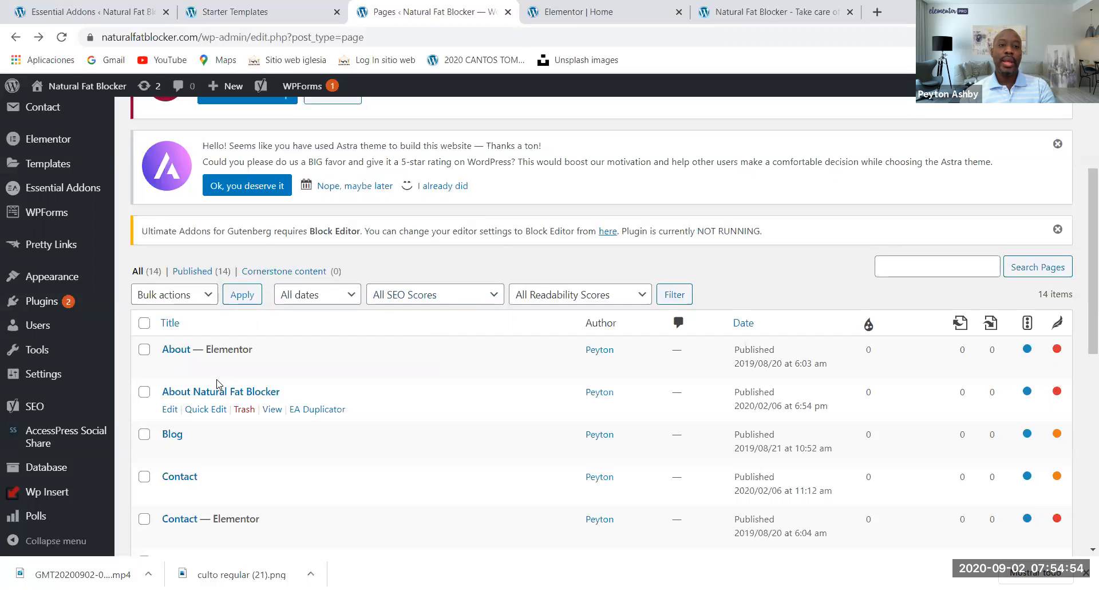
{"action": "scroll", "coordinate": [225, 438], "scroll_direction": "up", "scroll_amount": 3}
{"action": "scroll", "coordinate": [225, 437], "scroll_direction": "down", "scroll_amount": 3}
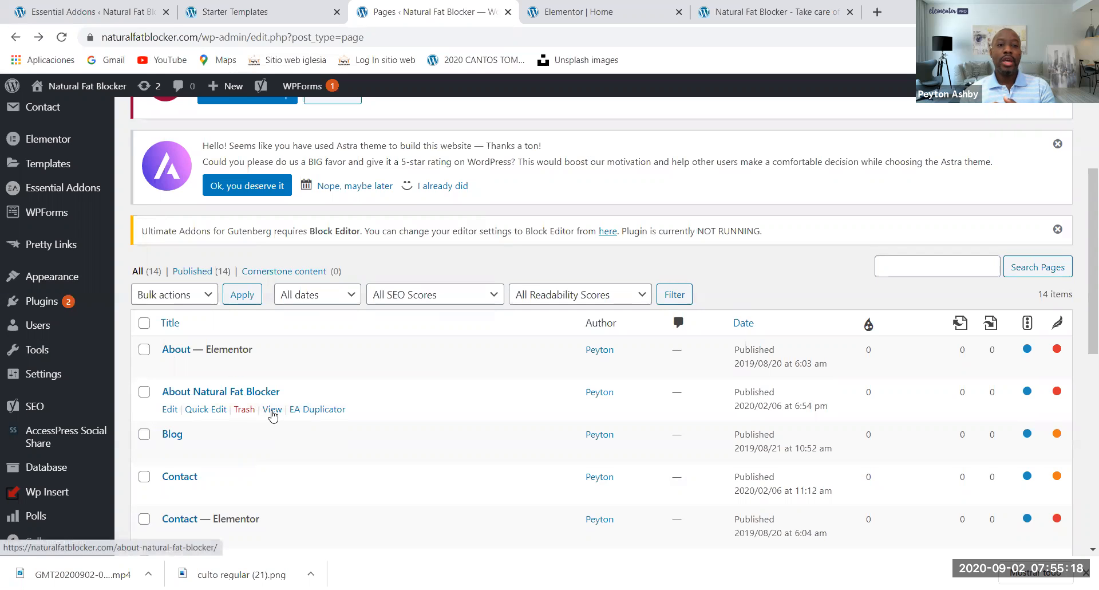
{"action": "scroll", "coordinate": [96, 402], "scroll_direction": "up", "scroll_amount": 4}
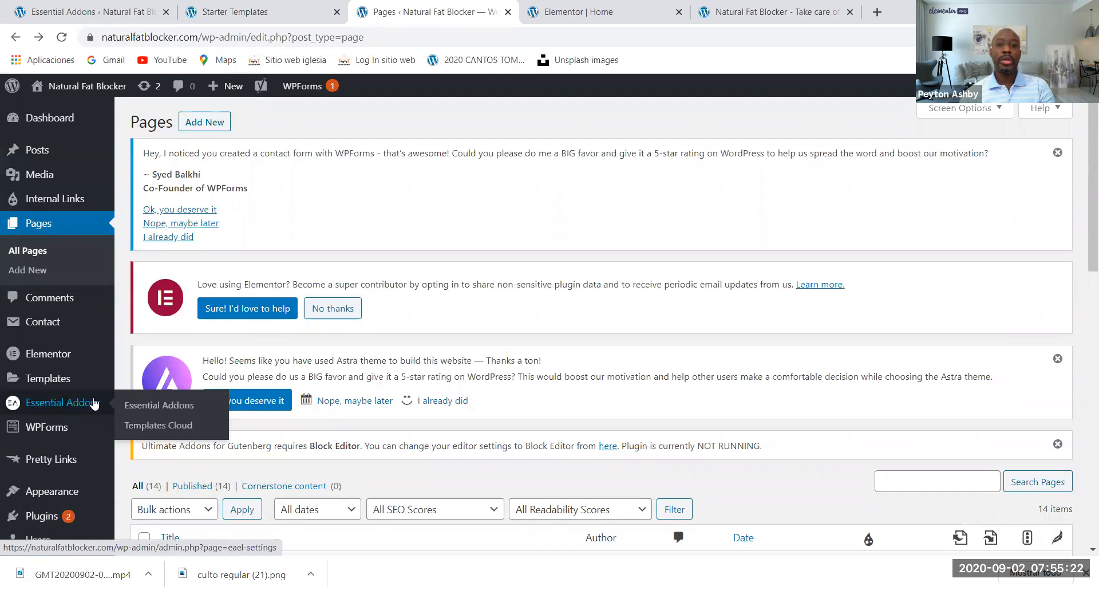
- Visit the WordPress dashboard home and reopen the list of all pages from there
{"action": "left_click", "coordinate": [39, 119]}
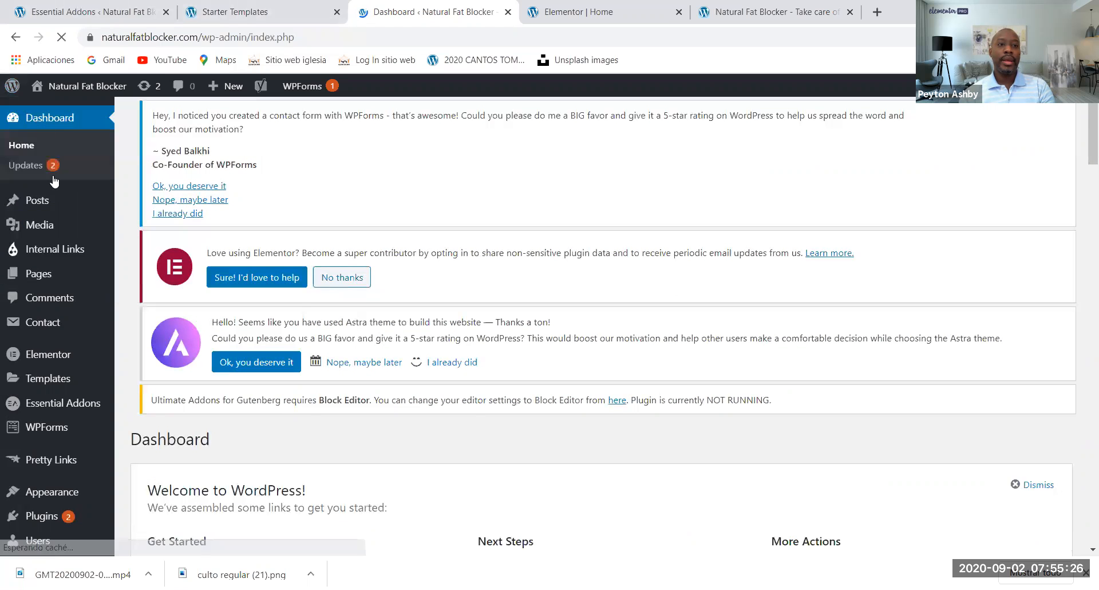
{"action": "left_click", "coordinate": [38, 275]}
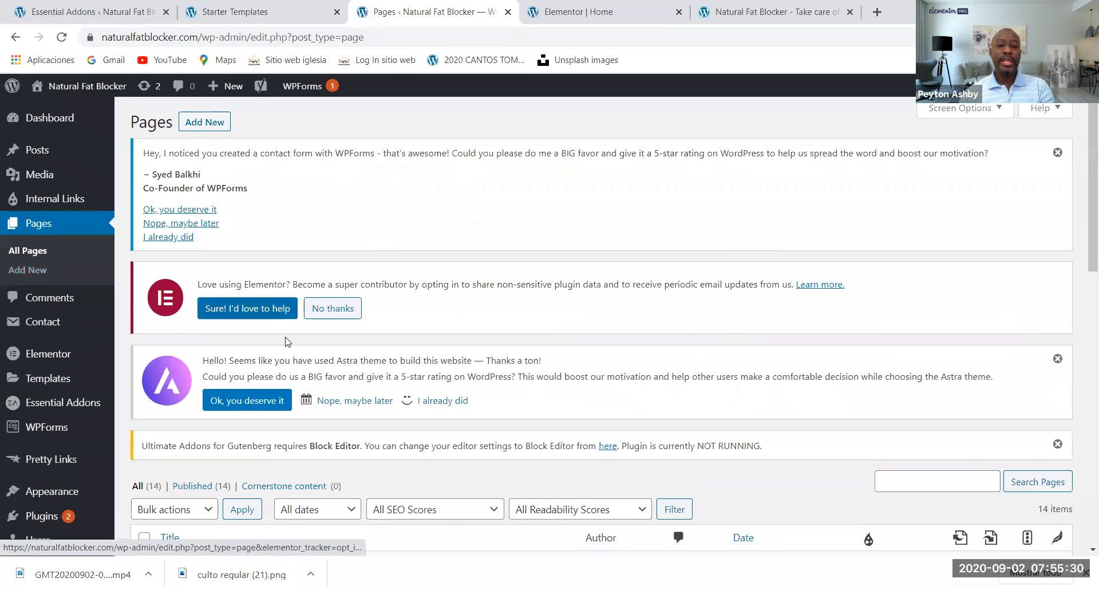
{"action": "scroll", "coordinate": [272, 331], "scroll_direction": "down", "scroll_amount": 5}
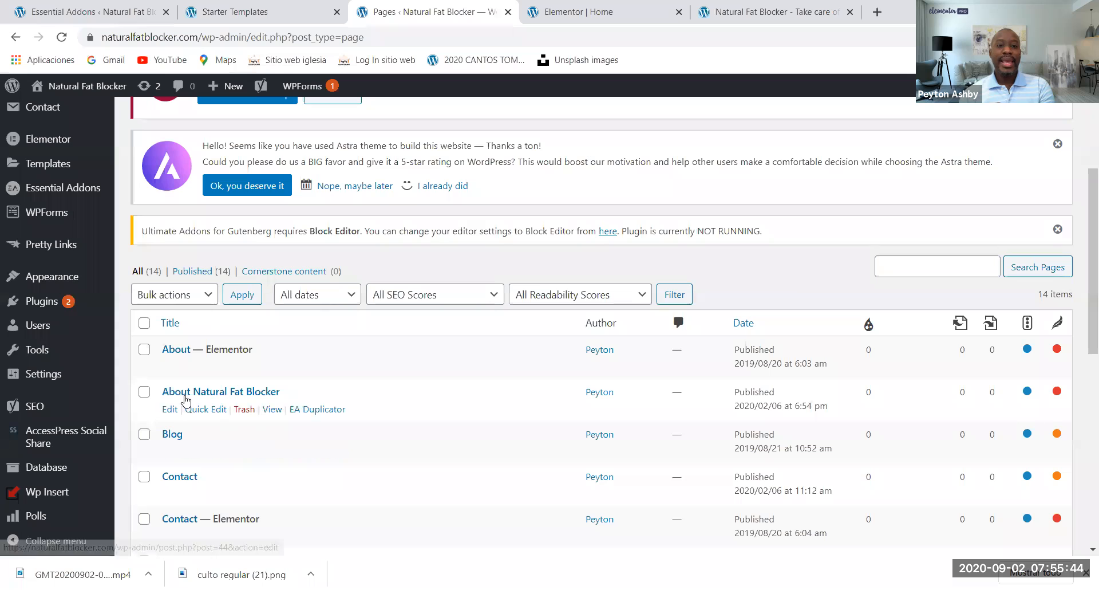
- View the published About Natural Fat Blocker page, examine its article and sidebar, and return to the Pages list
{"action": "left_click", "coordinate": [281, 410]}
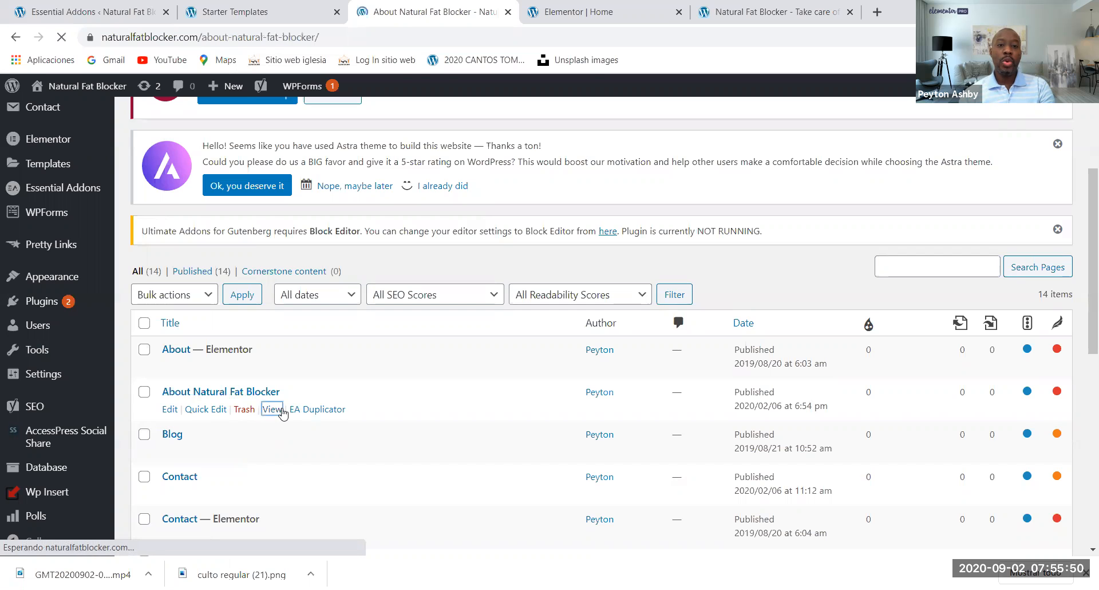
{"action": "scroll", "coordinate": [352, 337], "scroll_direction": "down", "scroll_amount": 3}
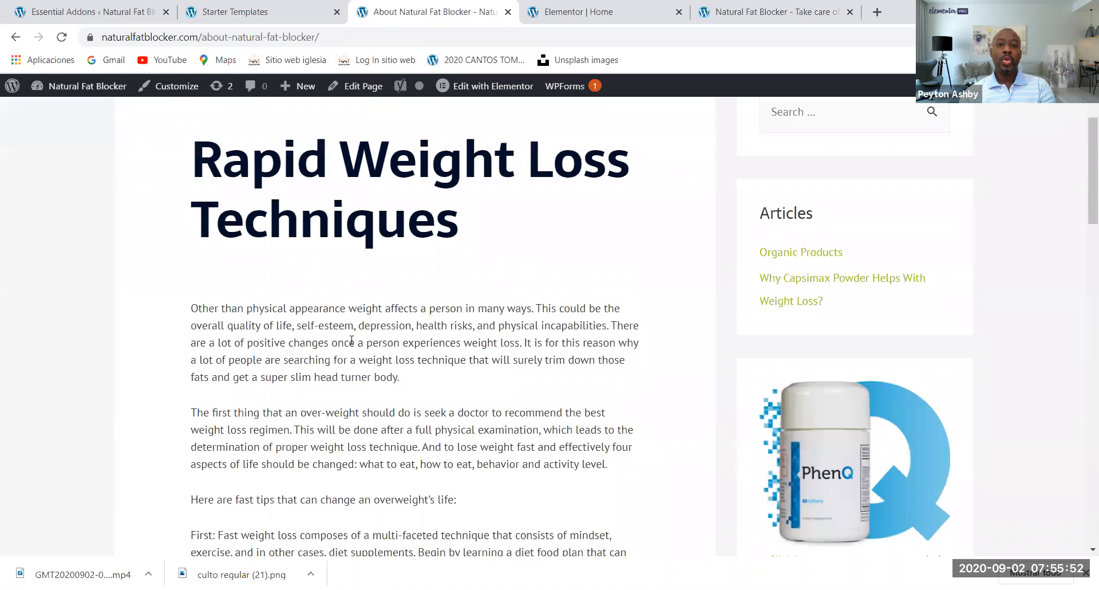
{"action": "scroll", "coordinate": [296, 337], "scroll_direction": "down", "scroll_amount": 6}
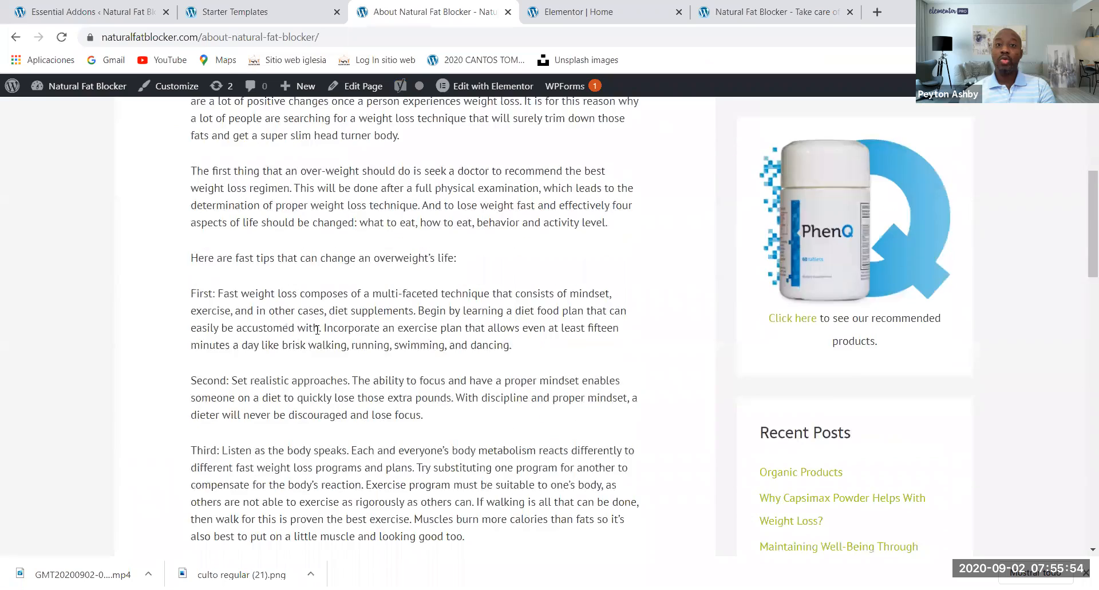
{"action": "scroll", "coordinate": [322, 328], "scroll_direction": "down", "scroll_amount": 7}
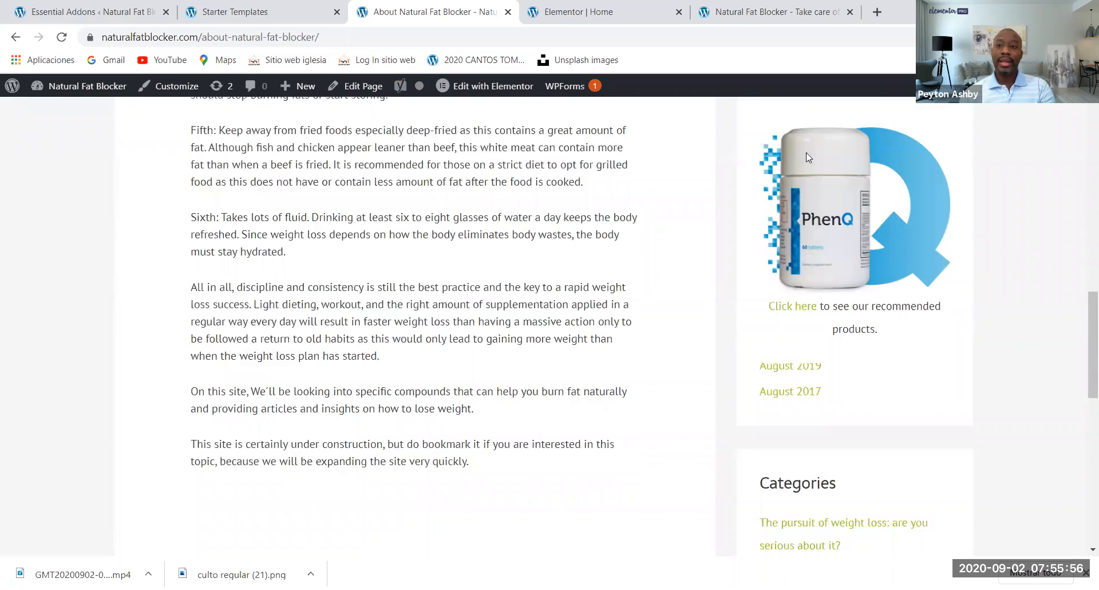
{"action": "scroll", "coordinate": [777, 320], "scroll_direction": "up", "scroll_amount": 4}
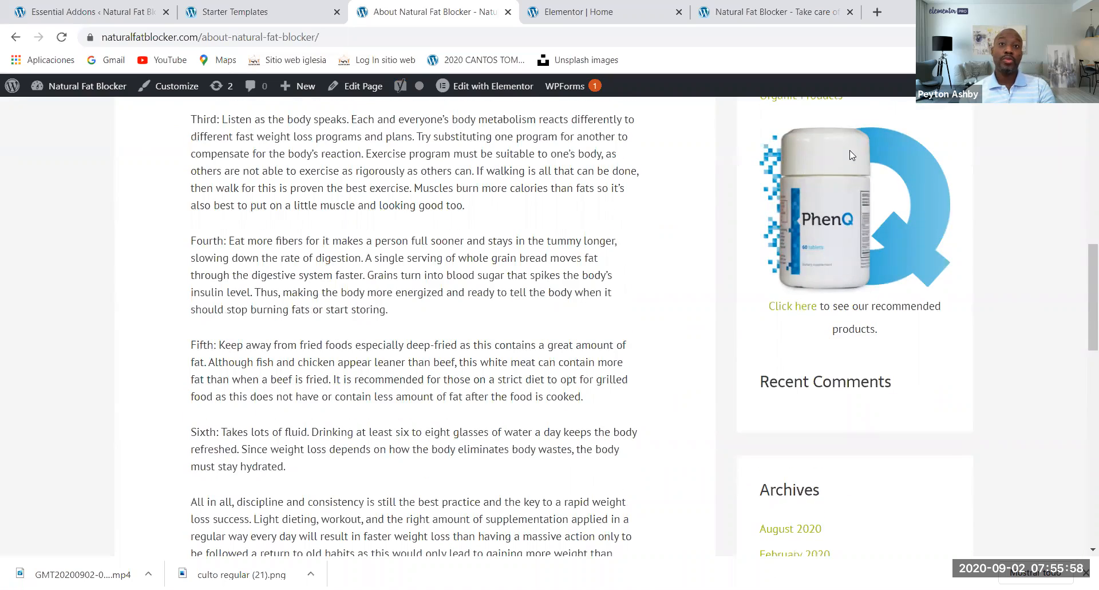
{"action": "scroll", "coordinate": [852, 154], "scroll_direction": "up", "scroll_amount": 4}
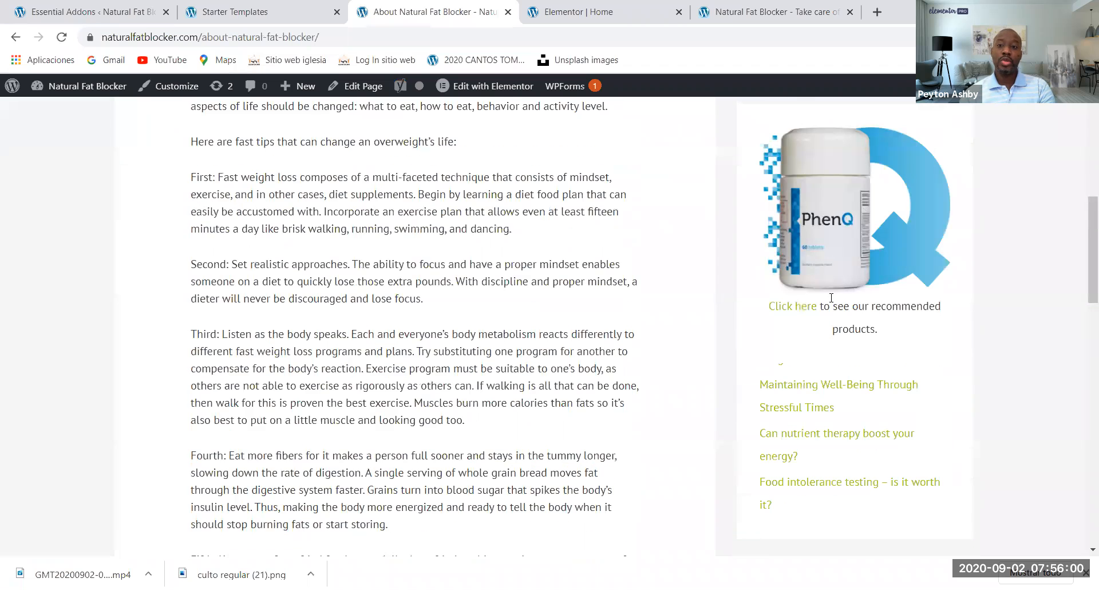
{"action": "scroll", "coordinate": [831, 297], "scroll_direction": "up", "scroll_amount": 5}
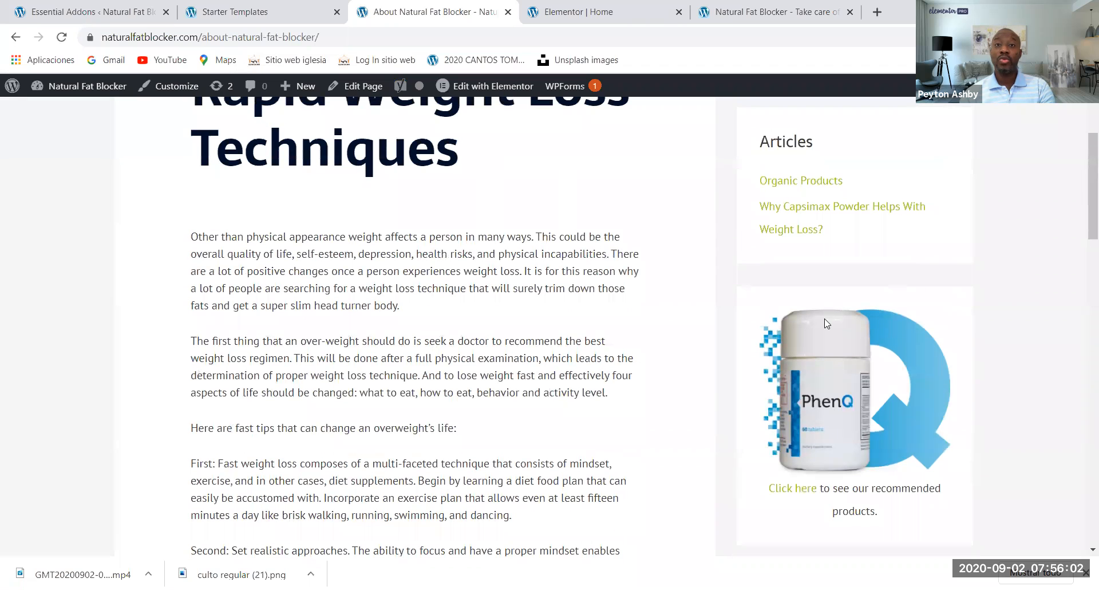
{"action": "scroll", "coordinate": [361, 321], "scroll_direction": "up", "scroll_amount": 3}
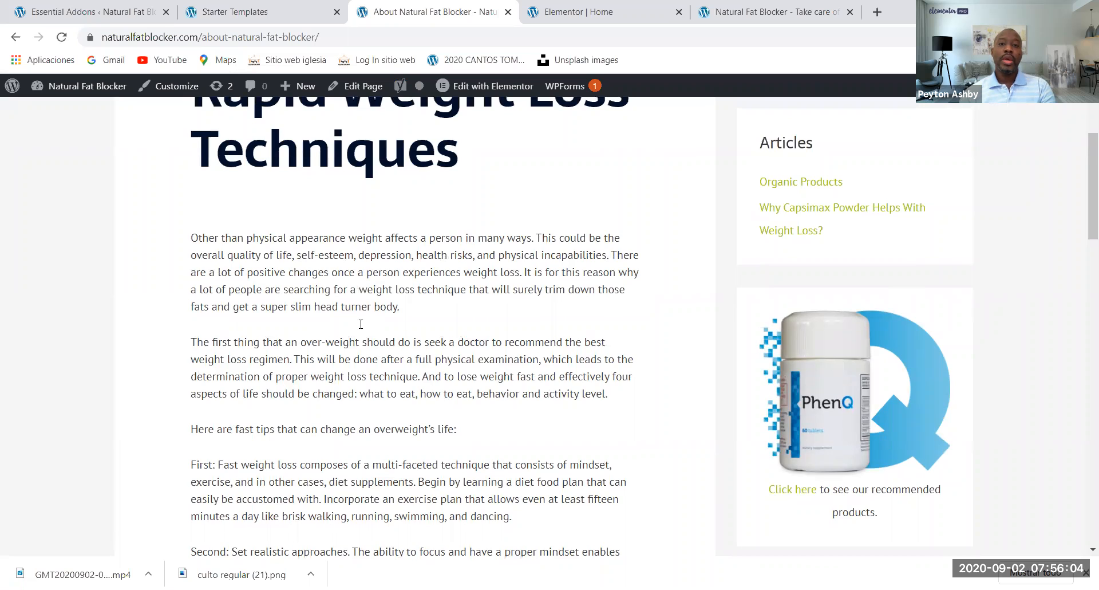
{"action": "scroll", "coordinate": [365, 317], "scroll_direction": "down", "scroll_amount": 7}
{"action": "left_click", "coordinate": [16, 37]}
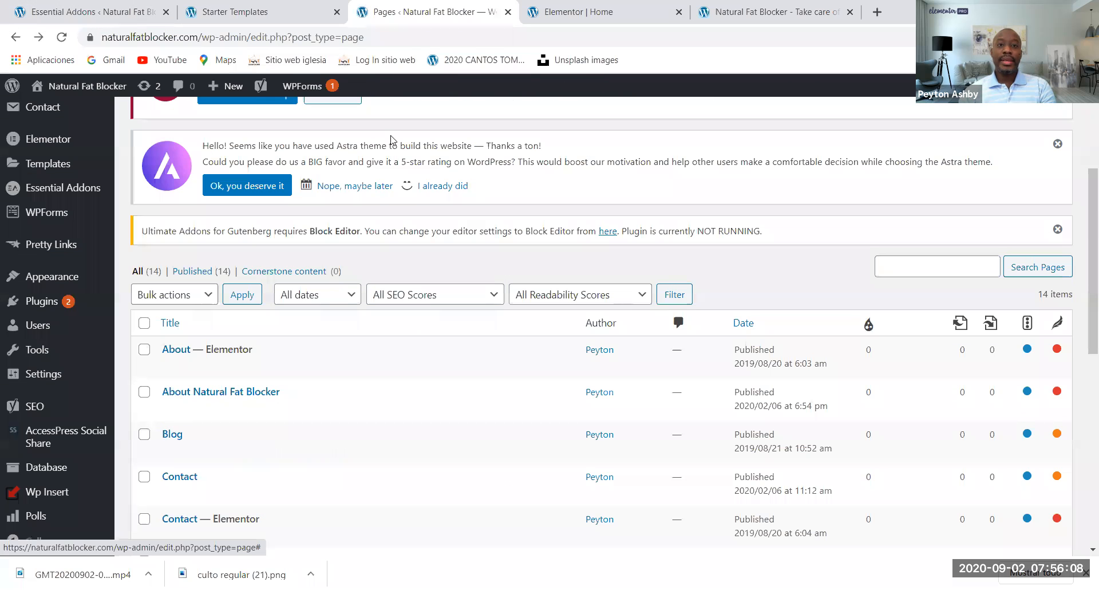
- Go back to the starter template gallery and open the Nutritionist template to view its page templates
{"action": "left_click", "coordinate": [240, 11]}
{"action": "left_click", "coordinate": [193, 122]}
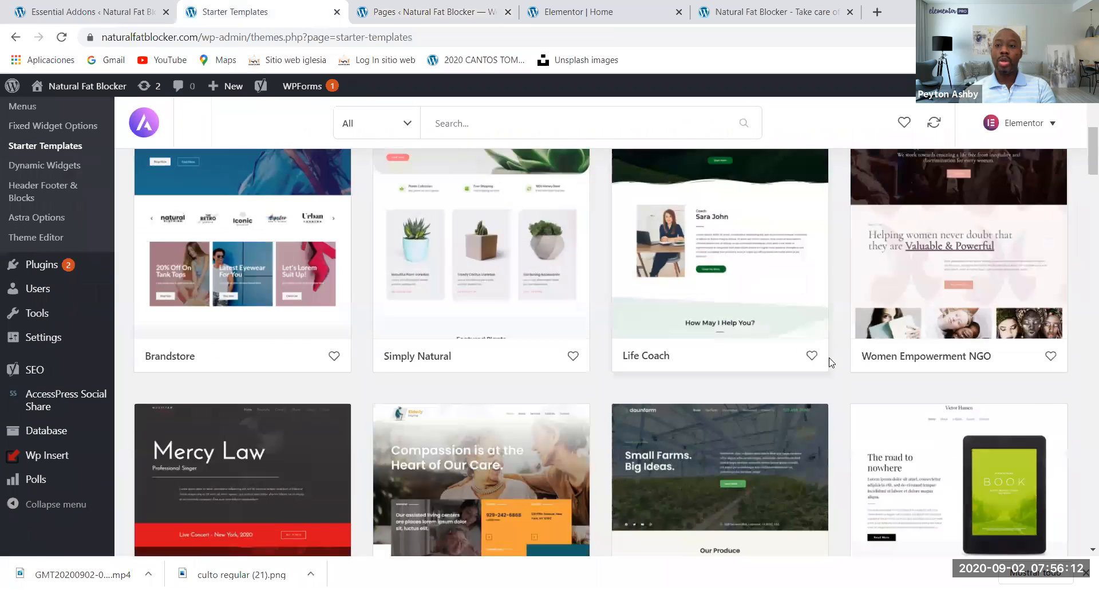
{"action": "scroll", "coordinate": [801, 346], "scroll_direction": "down", "scroll_amount": 8}
{"action": "left_click", "coordinate": [934, 367]}
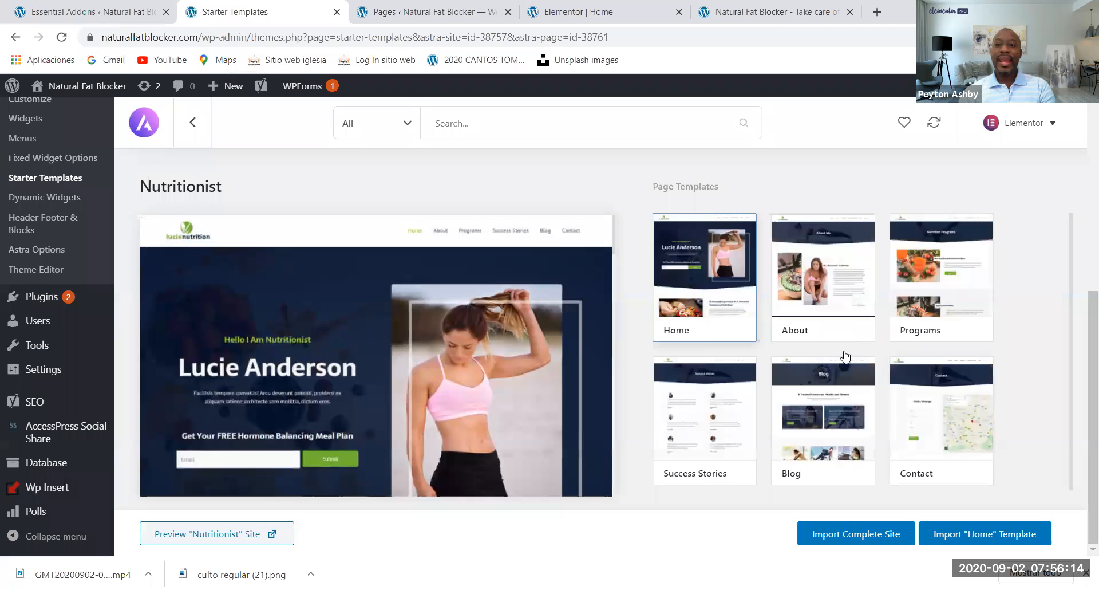
- View the published Elementor-built About page from the Pages list, examine its sections down to the footer, and return to the list
{"action": "left_click", "coordinate": [442, 8]}
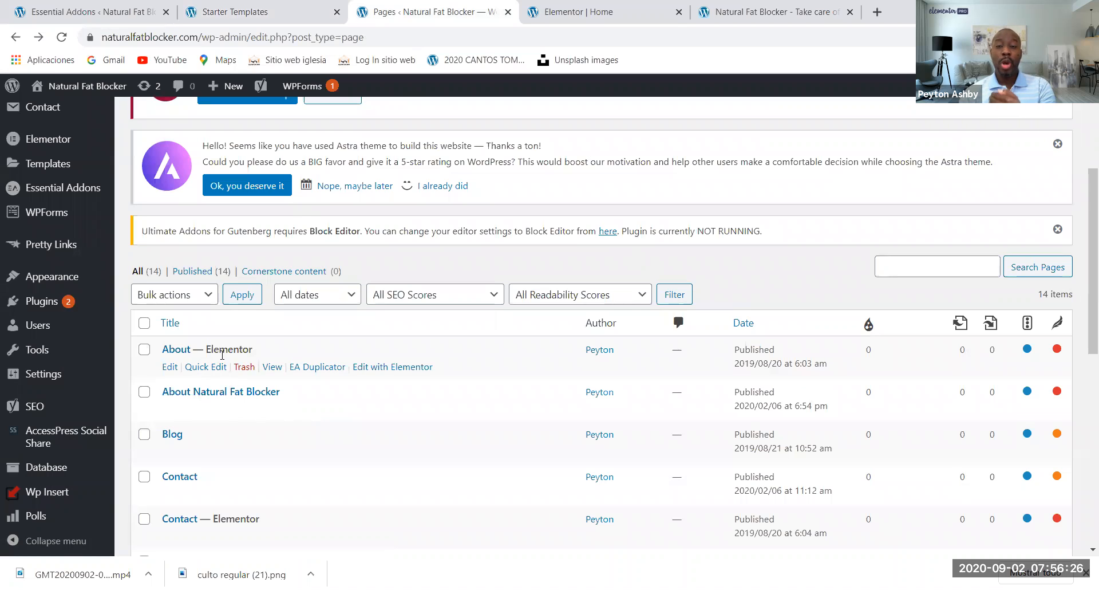
{"action": "left_click", "coordinate": [272, 367]}
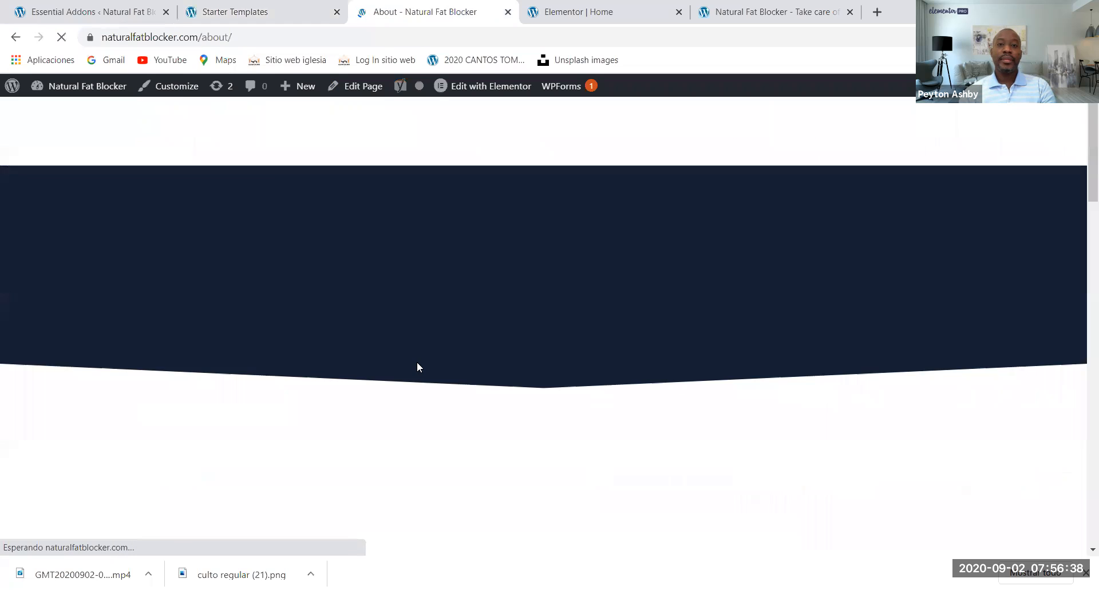
{"action": "scroll", "coordinate": [434, 358], "scroll_direction": "down", "scroll_amount": 10}
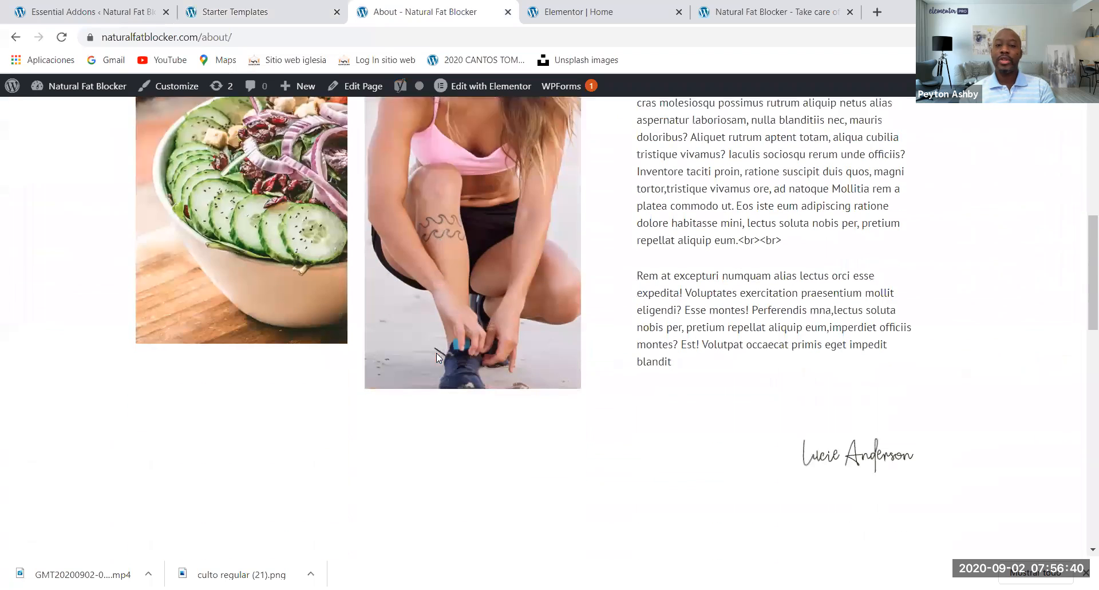
{"action": "scroll", "coordinate": [506, 408], "scroll_direction": "down", "scroll_amount": 7}
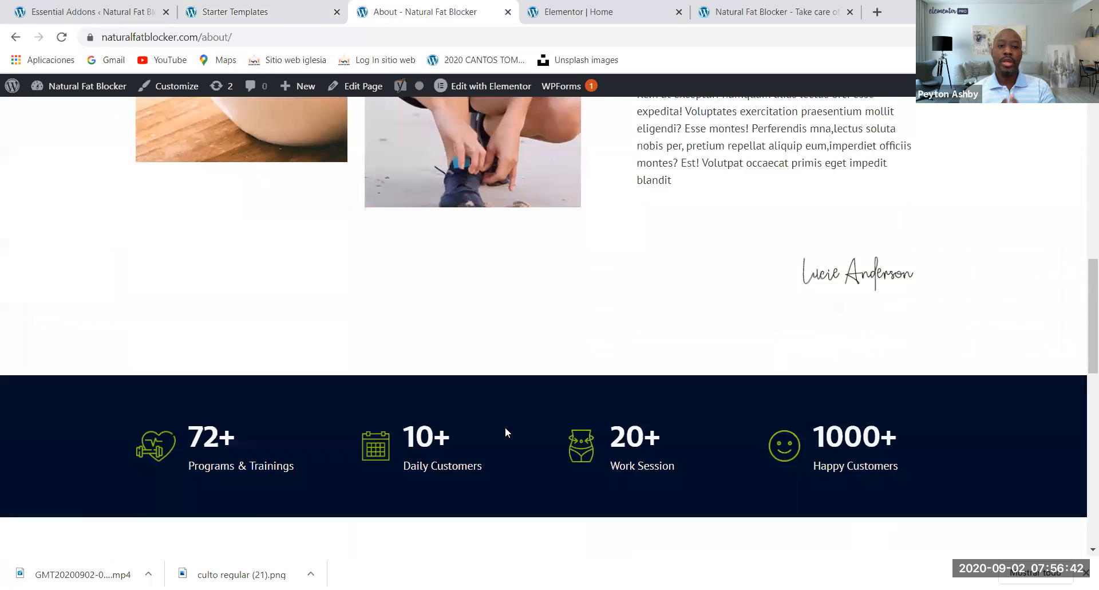
{"action": "scroll", "coordinate": [505, 432], "scroll_direction": "down", "scroll_amount": 7}
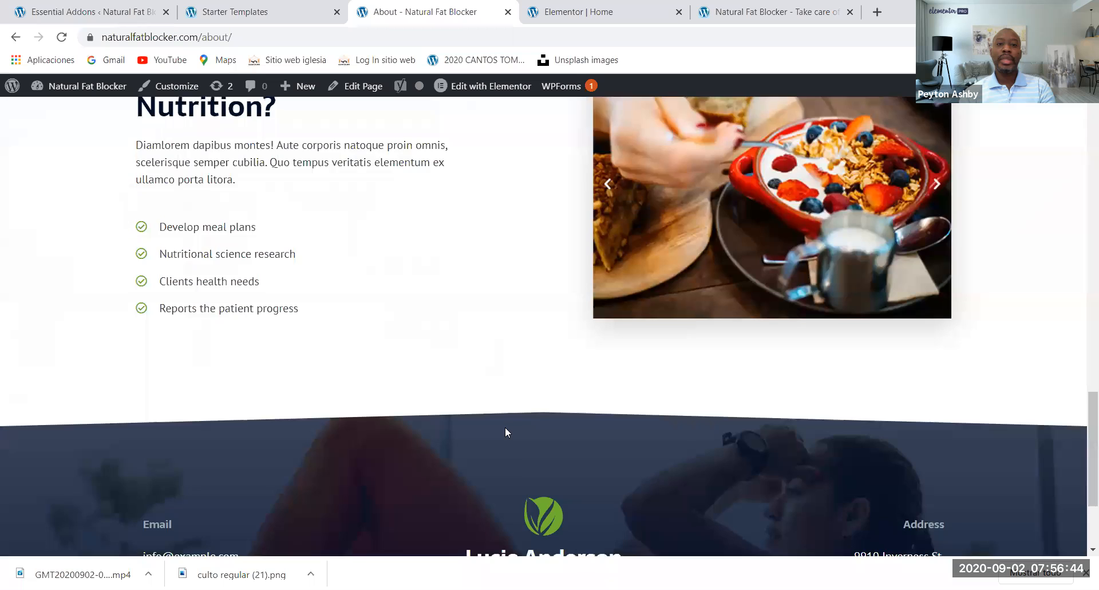
{"action": "scroll", "coordinate": [506, 433], "scroll_direction": "up", "scroll_amount": 8}
{"action": "scroll", "coordinate": [506, 430], "scroll_direction": "up", "scroll_amount": 16}
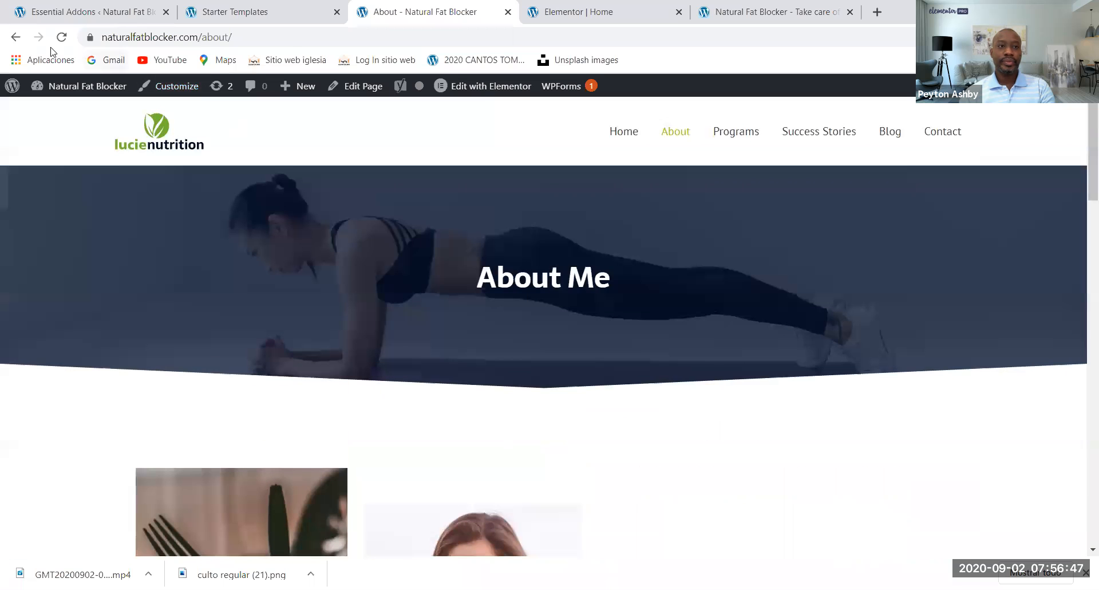
{"action": "left_click", "coordinate": [15, 36]}
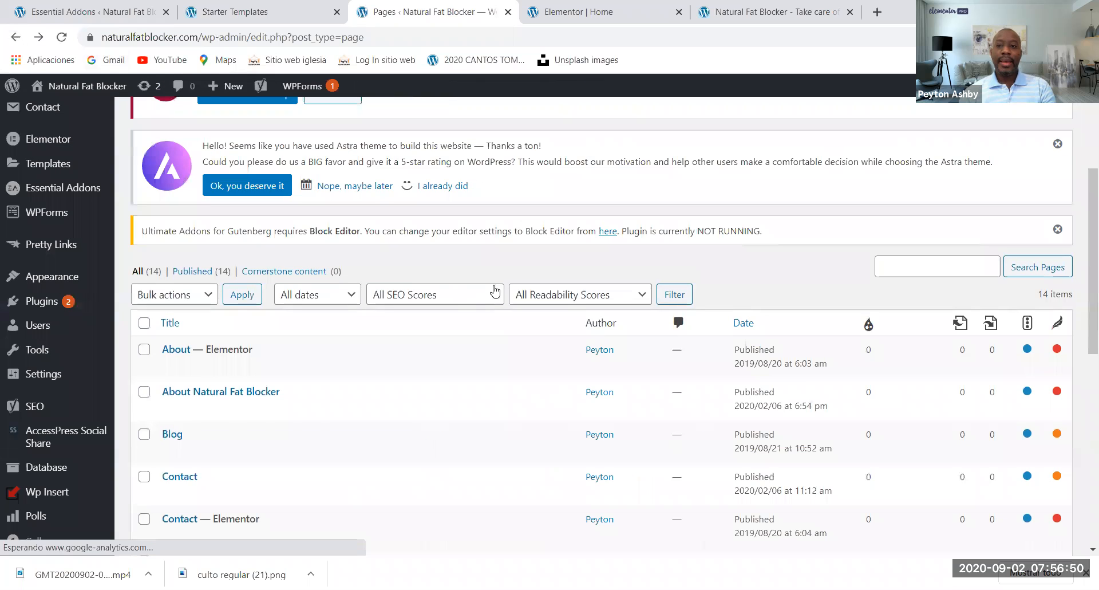
- View the published Contact page made without Elementor, examine its contact form, and return to the Pages list
{"action": "scroll", "coordinate": [359, 454], "scroll_direction": "down", "scroll_amount": 2}
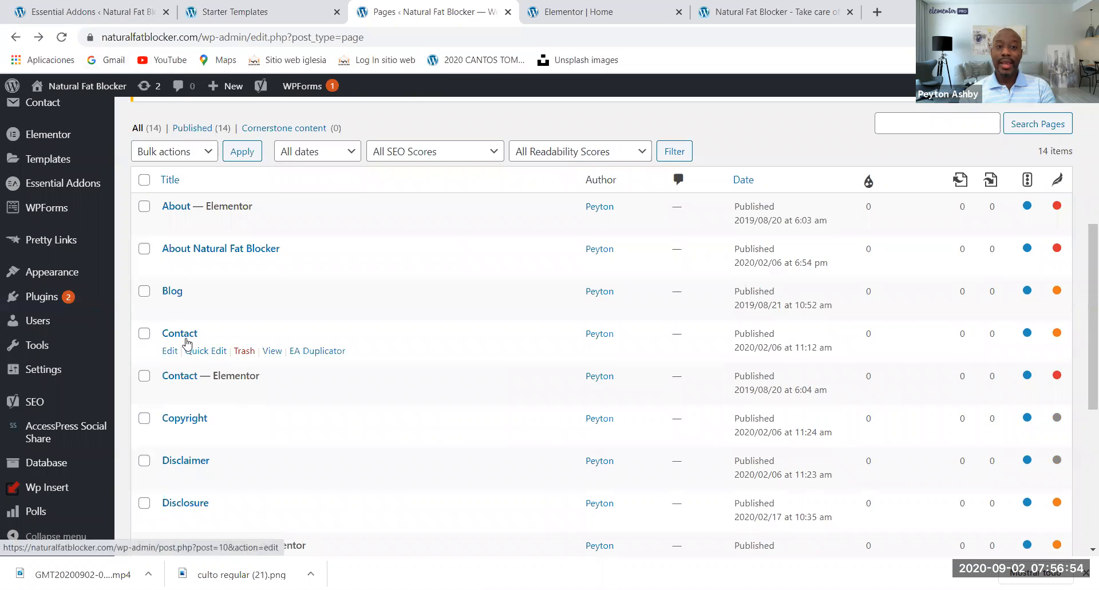
{"action": "left_click", "coordinate": [280, 354]}
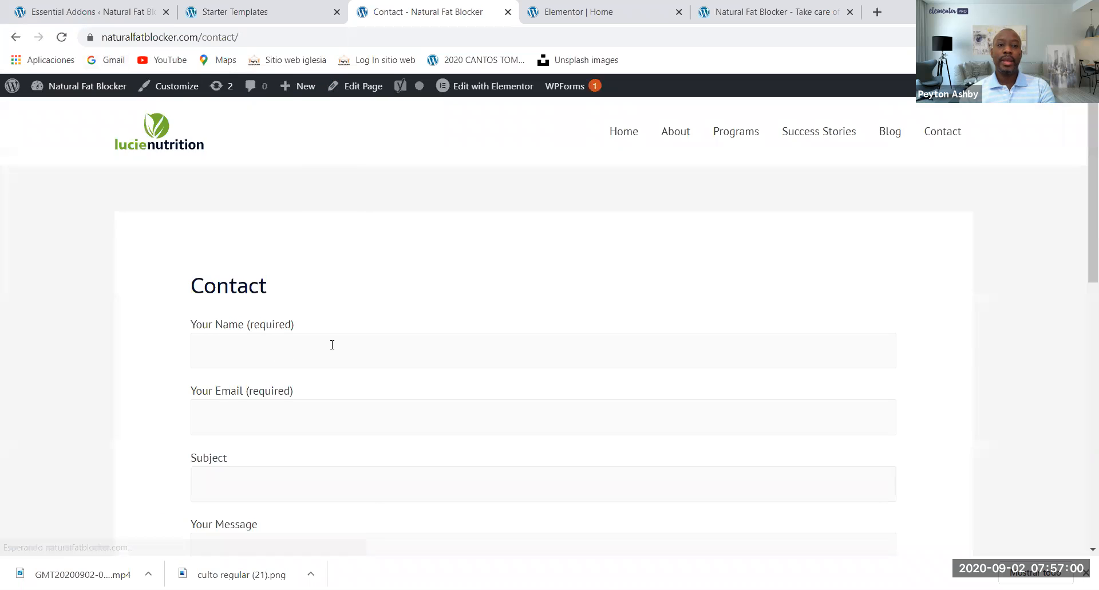
{"action": "scroll", "coordinate": [332, 344], "scroll_direction": "down", "scroll_amount": 4}
{"action": "scroll", "coordinate": [233, 315], "scroll_direction": "up", "scroll_amount": 3}
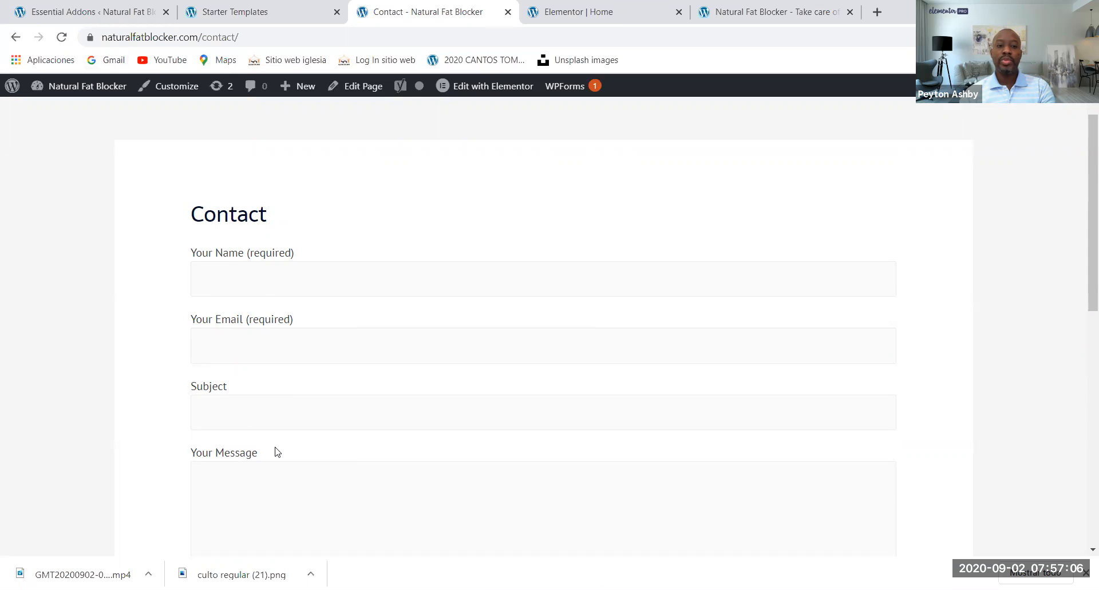
{"action": "scroll", "coordinate": [277, 452], "scroll_direction": "down", "scroll_amount": 3}
{"action": "scroll", "coordinate": [309, 435], "scroll_direction": "down", "scroll_amount": 3}
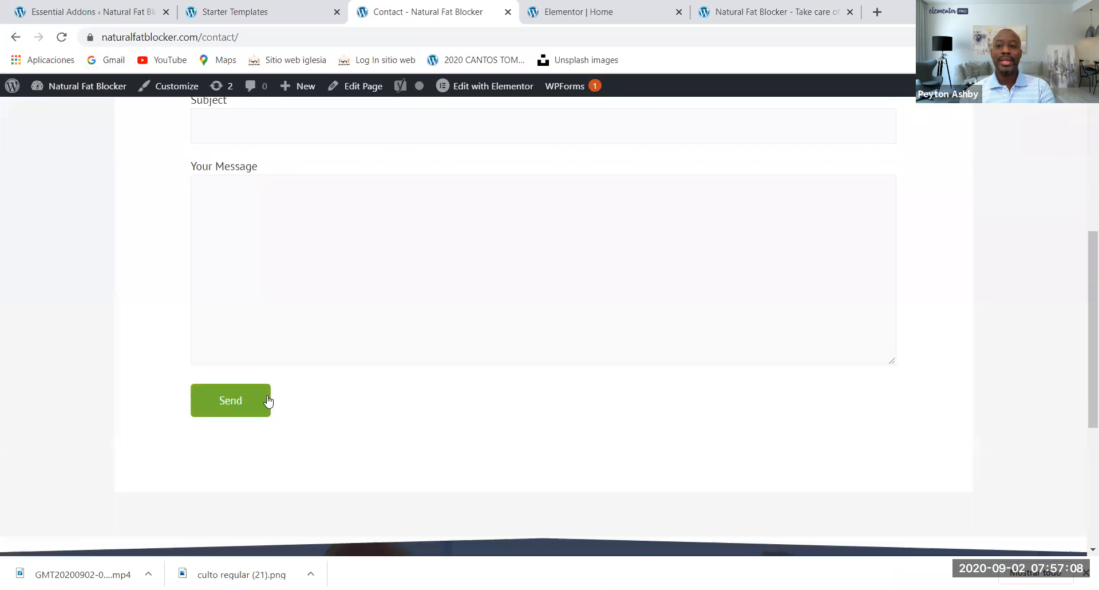
{"action": "scroll", "coordinate": [406, 283], "scroll_direction": "up", "scroll_amount": 6}
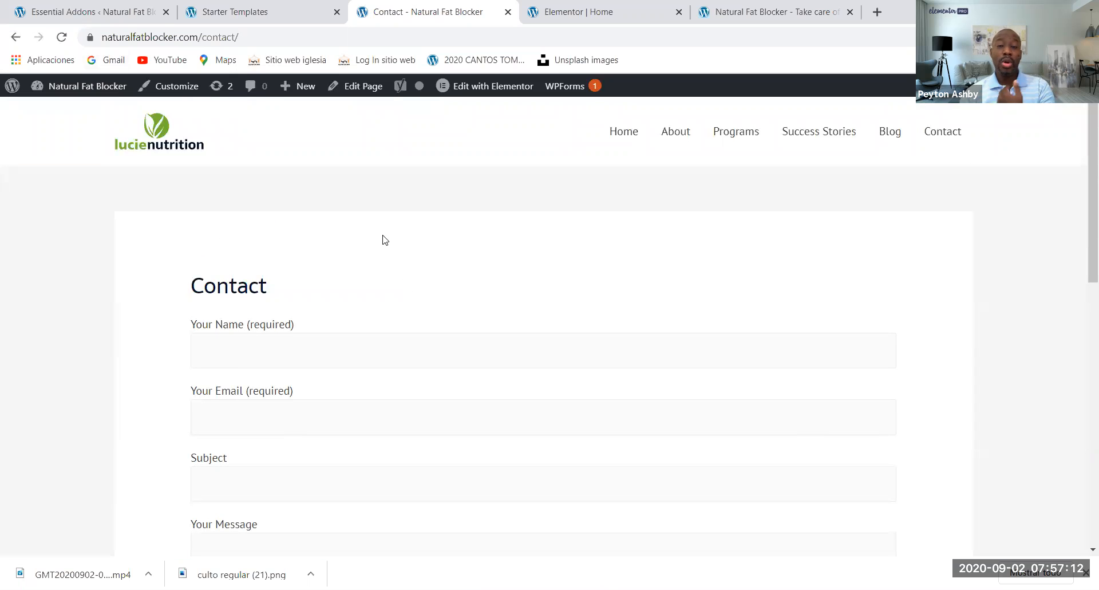
{"action": "left_click", "coordinate": [15, 37]}
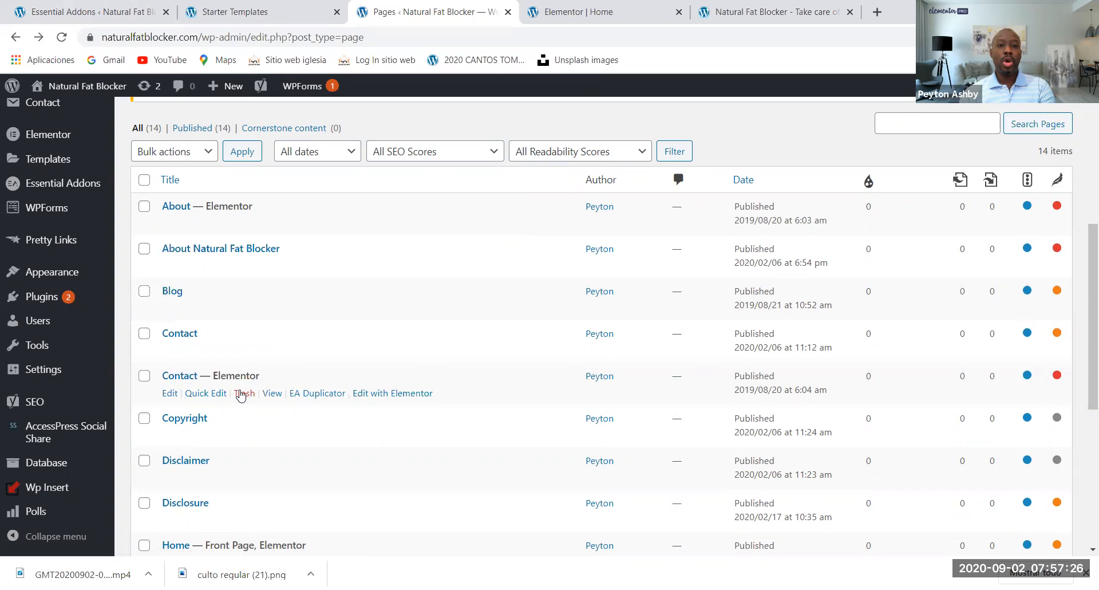
- View the published Elementor version of the Contact page, examine its message form and map, and return to the Pages list
{"action": "left_click", "coordinate": [273, 394]}
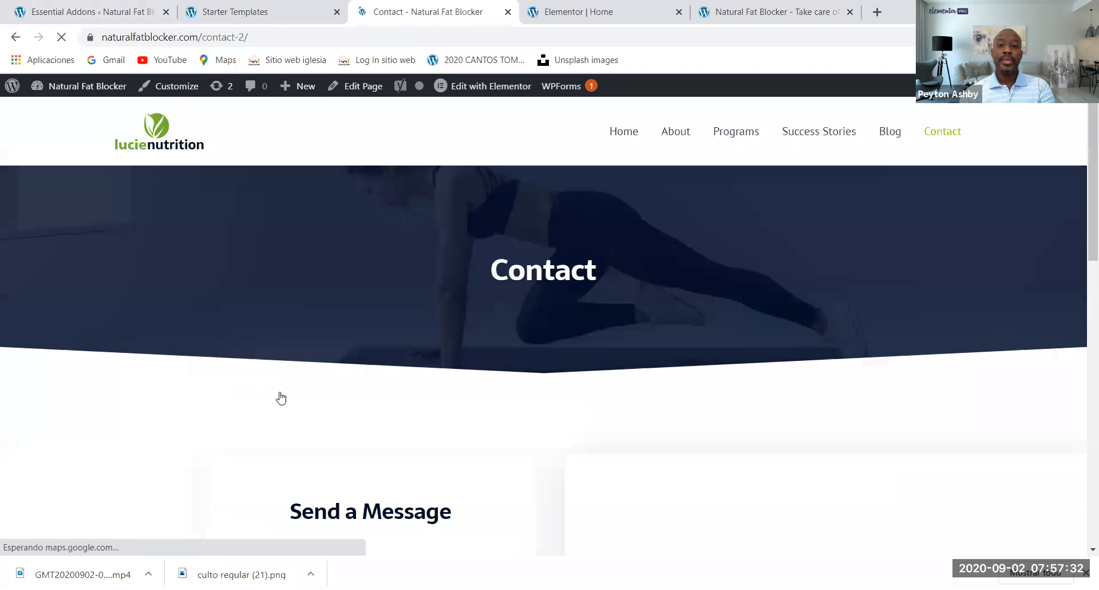
{"action": "scroll", "coordinate": [356, 328], "scroll_direction": "down", "scroll_amount": 1}
{"action": "scroll", "coordinate": [349, 342], "scroll_direction": "down", "scroll_amount": 4}
{"action": "scroll", "coordinate": [348, 344], "scroll_direction": "down", "scroll_amount": 5}
{"action": "scroll", "coordinate": [349, 346], "scroll_direction": "up", "scroll_amount": 6}
{"action": "scroll", "coordinate": [351, 348], "scroll_direction": "up", "scroll_amount": 4}
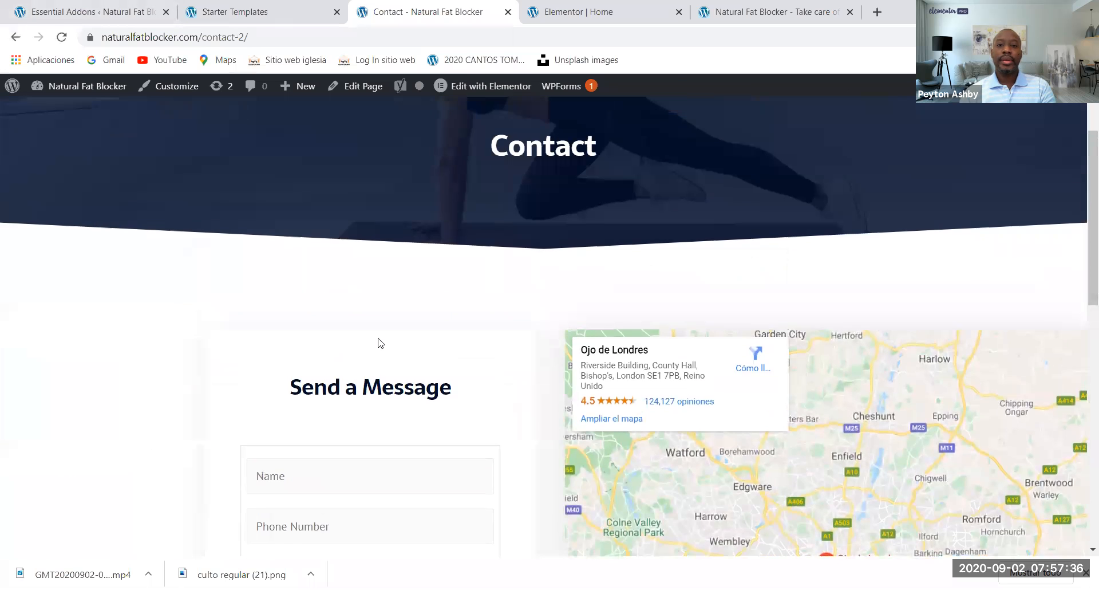
{"action": "scroll", "coordinate": [378, 343], "scroll_direction": "down", "scroll_amount": 10}
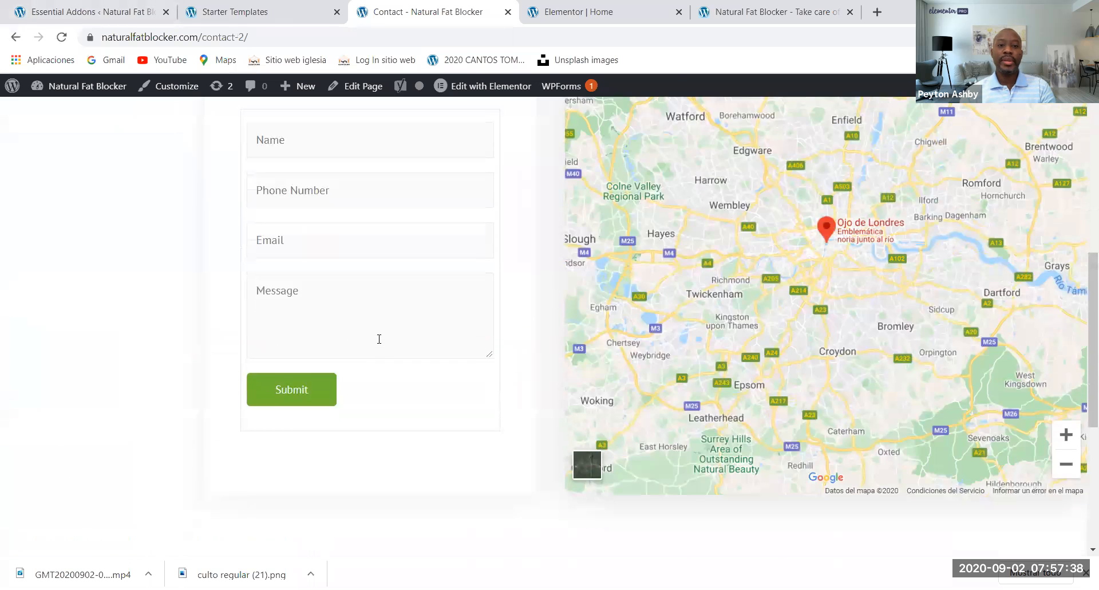
{"action": "scroll", "coordinate": [375, 344], "scroll_direction": "up", "scroll_amount": 10}
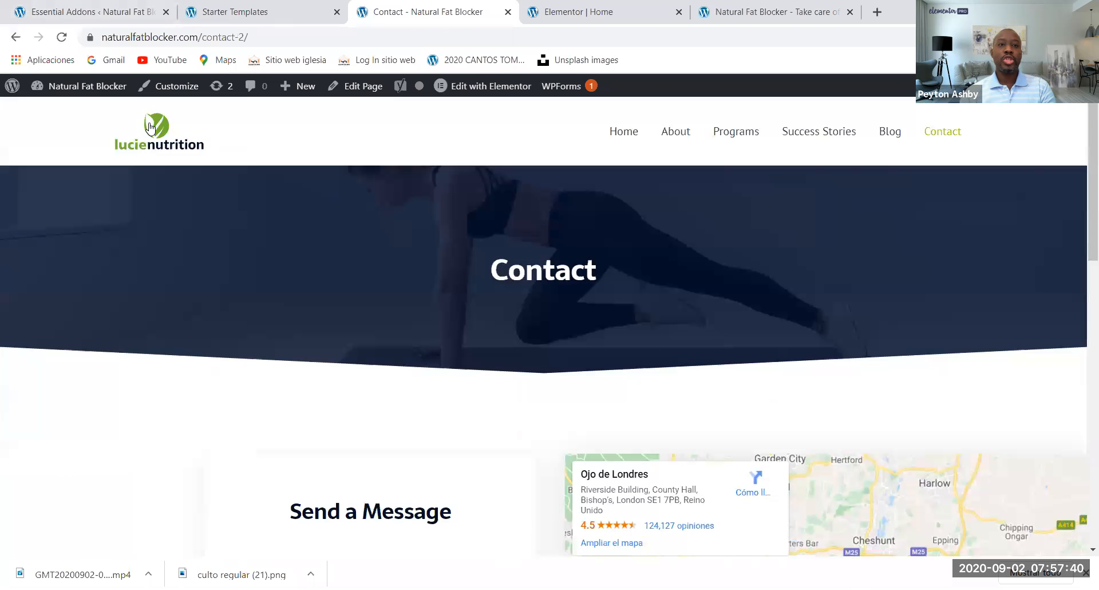
{"action": "left_click", "coordinate": [15, 37]}
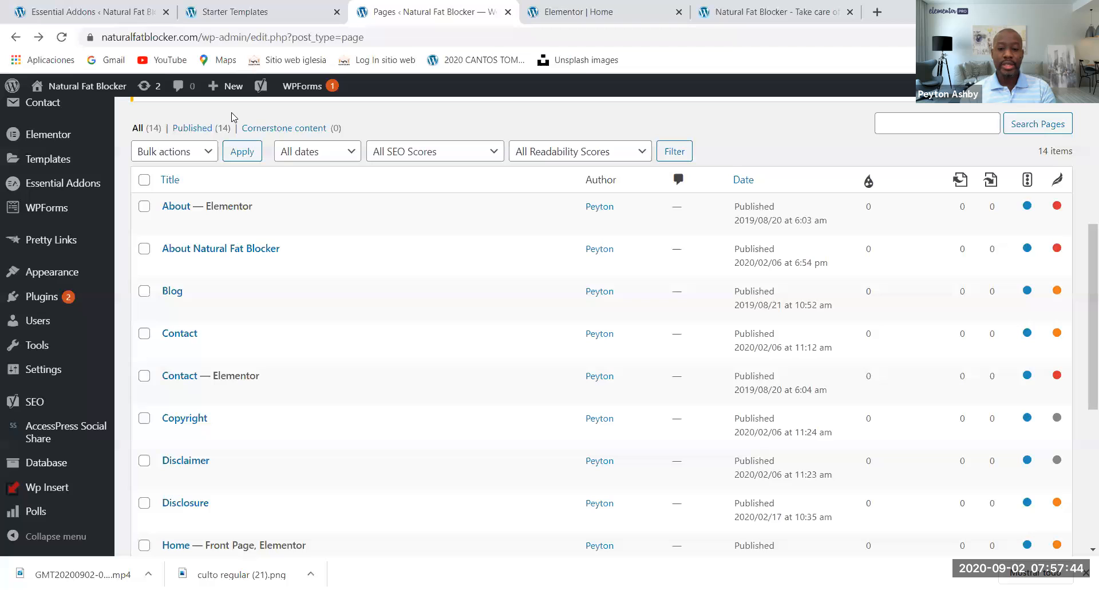
- Revisit the Nutritionist template's page templates and switch to the live Natural Fat Blocker home page
{"action": "mouse_move", "coordinate": [94, 325]}
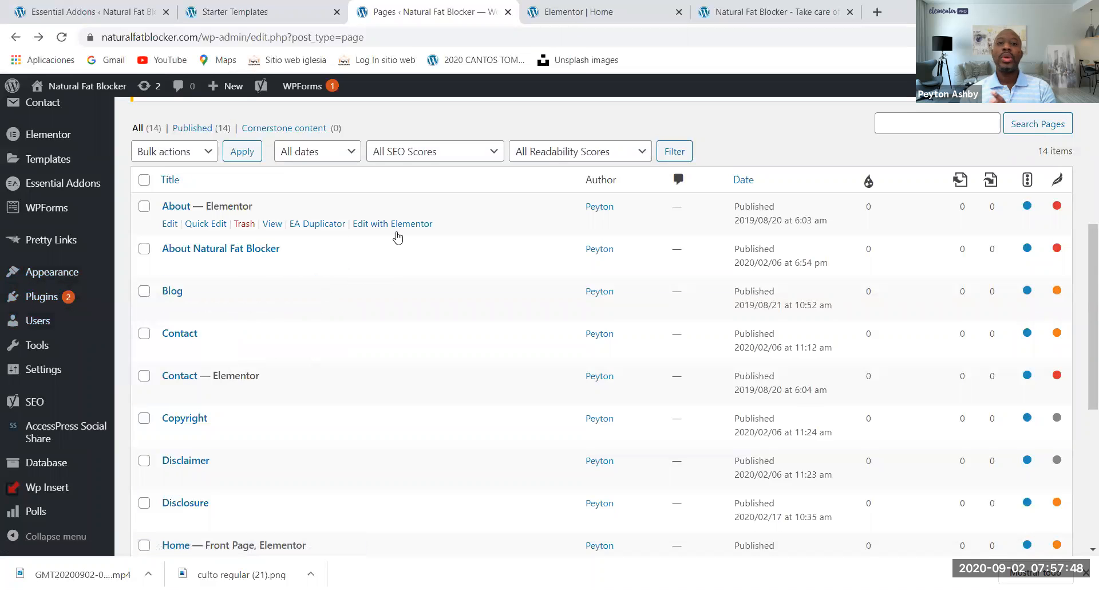
{"action": "left_click", "coordinate": [239, 14]}
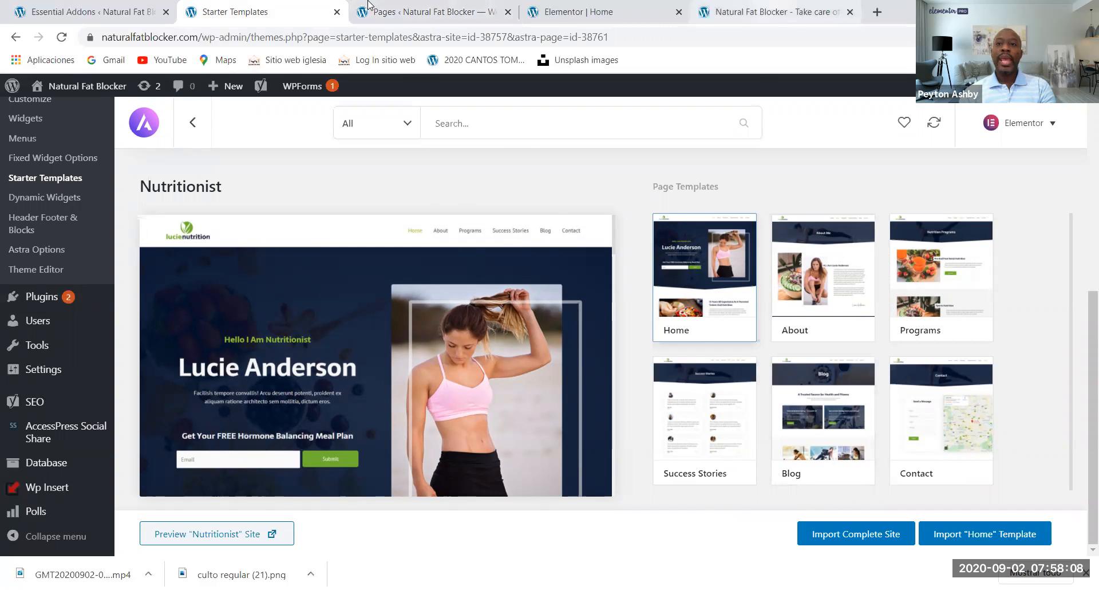
{"action": "left_click", "coordinate": [767, 12]}
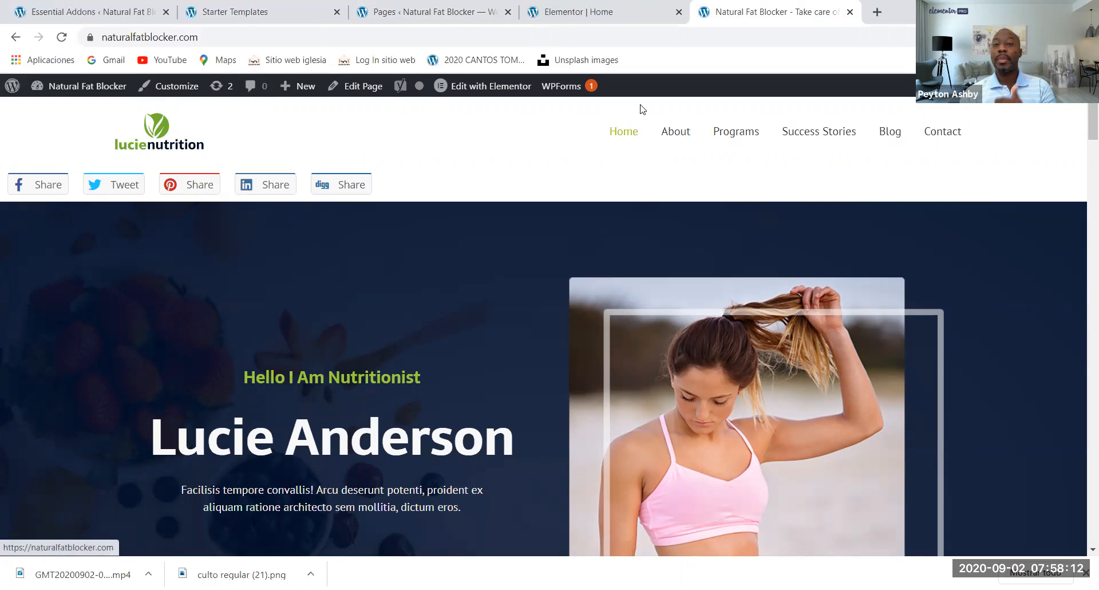
- Open the live site's Success Stories page and look through its client testimonials down to the footer
{"action": "left_click", "coordinate": [819, 137]}
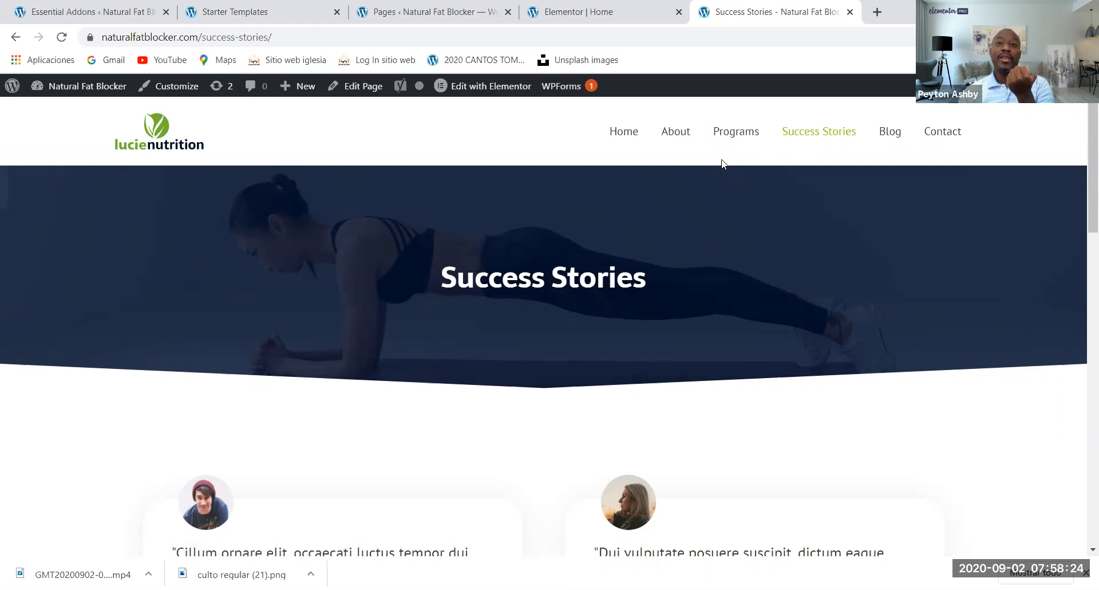
{"action": "scroll", "coordinate": [640, 262], "scroll_direction": "down", "scroll_amount": 9}
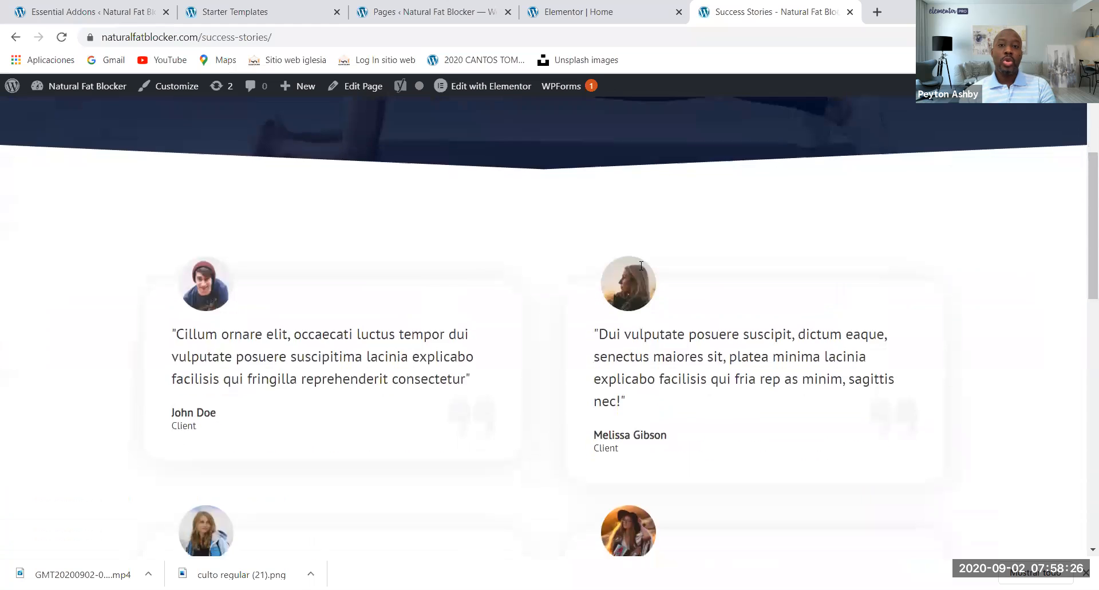
{"action": "scroll", "coordinate": [595, 290], "scroll_direction": "down", "scroll_amount": 3}
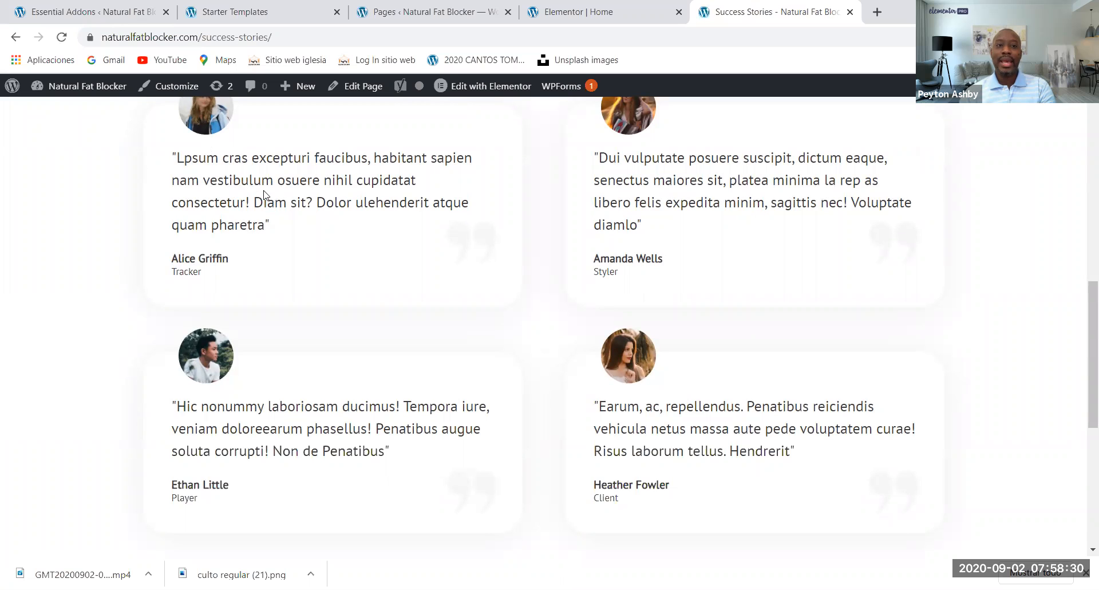
{"action": "scroll", "coordinate": [264, 195], "scroll_direction": "up", "scroll_amount": 1}
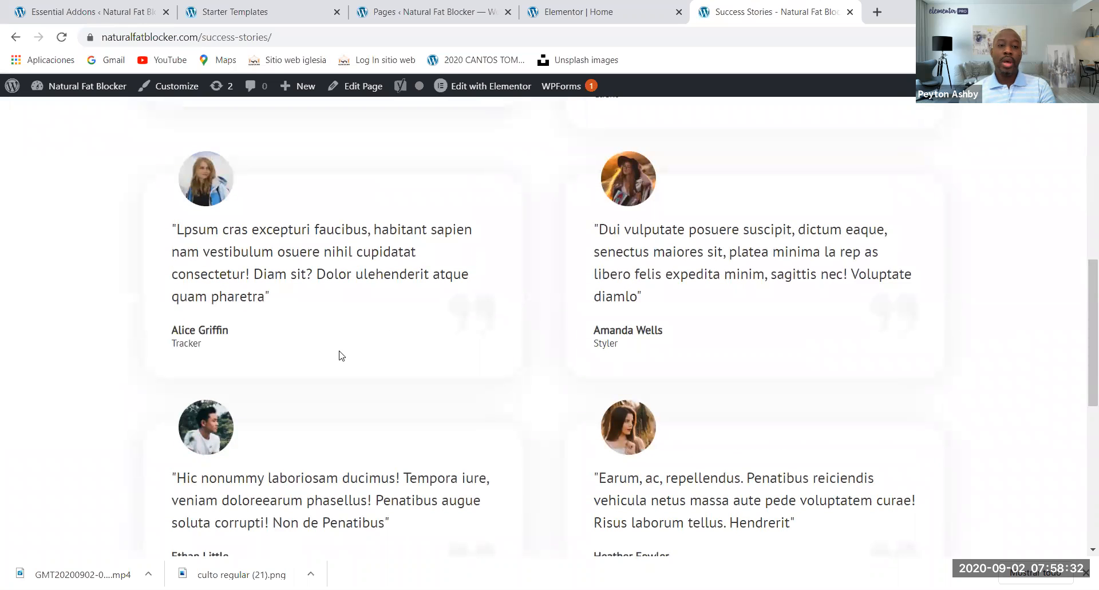
{"action": "scroll", "coordinate": [344, 351], "scroll_direction": "down", "scroll_amount": 2}
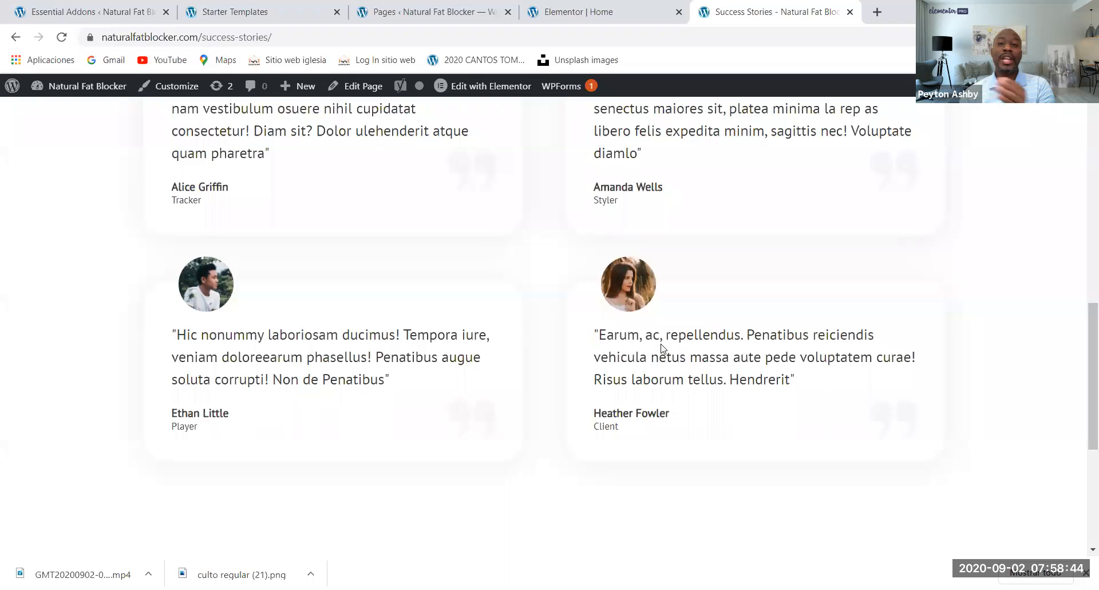
{"action": "scroll", "coordinate": [653, 429], "scroll_direction": "down", "scroll_amount": 1}
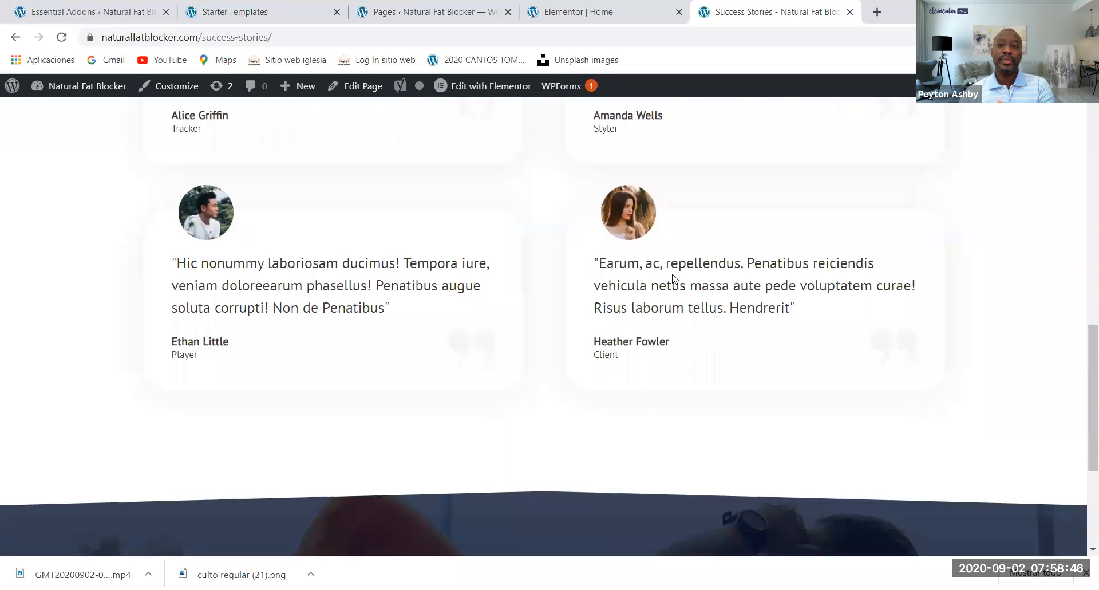
{"action": "scroll", "coordinate": [535, 340], "scroll_direction": "down", "scroll_amount": 4}
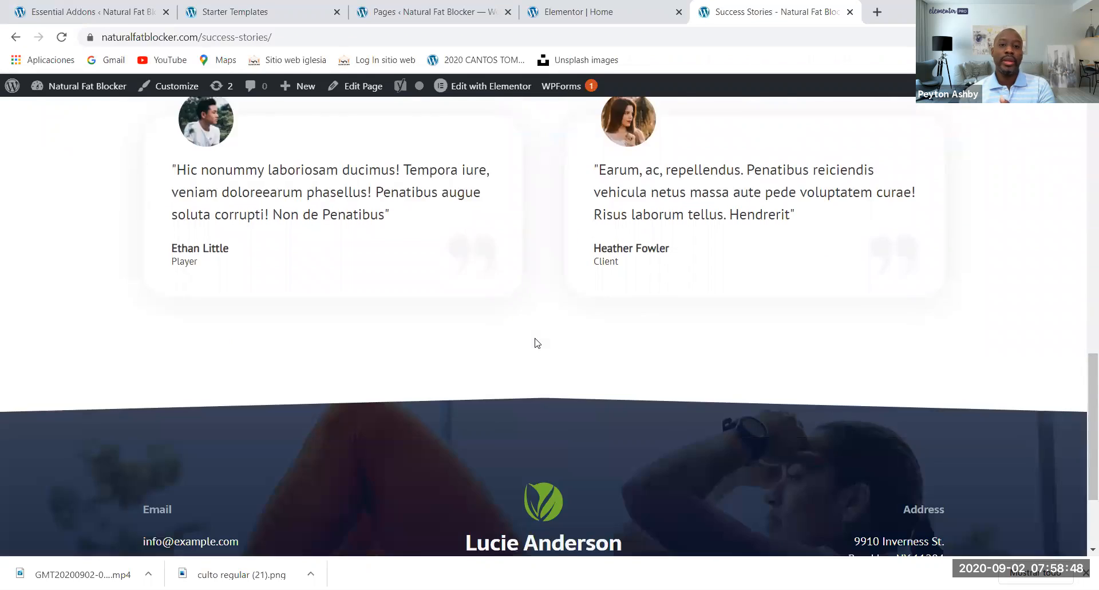
{"action": "scroll", "coordinate": [535, 347], "scroll_direction": "up", "scroll_amount": 15}
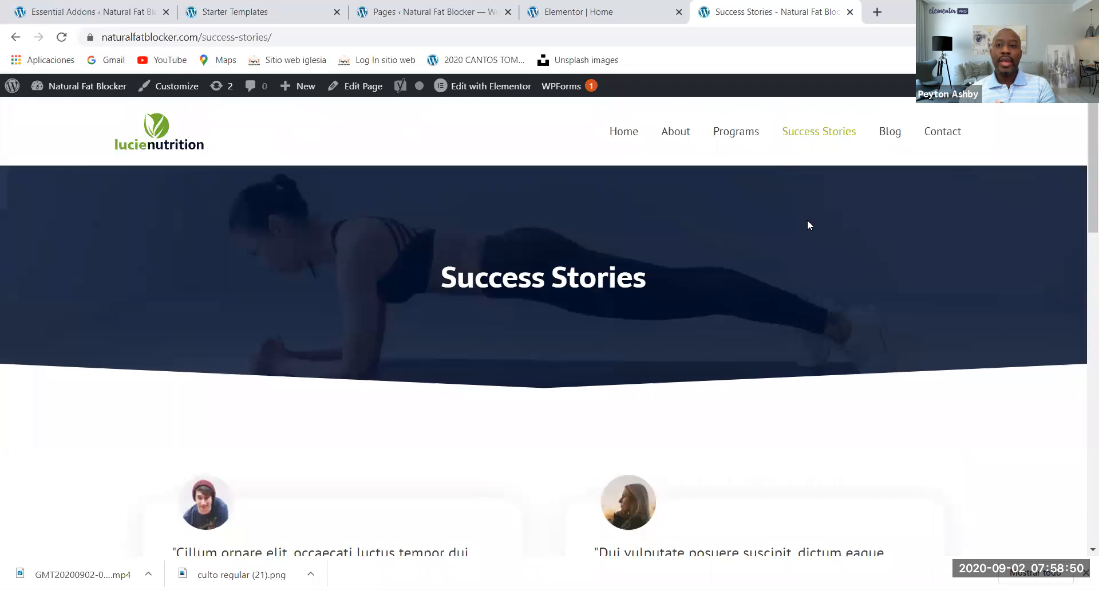
- Visit the live site's Blog page, and open the Programs page to examine its nutrition program sections
{"action": "left_click", "coordinate": [897, 139]}
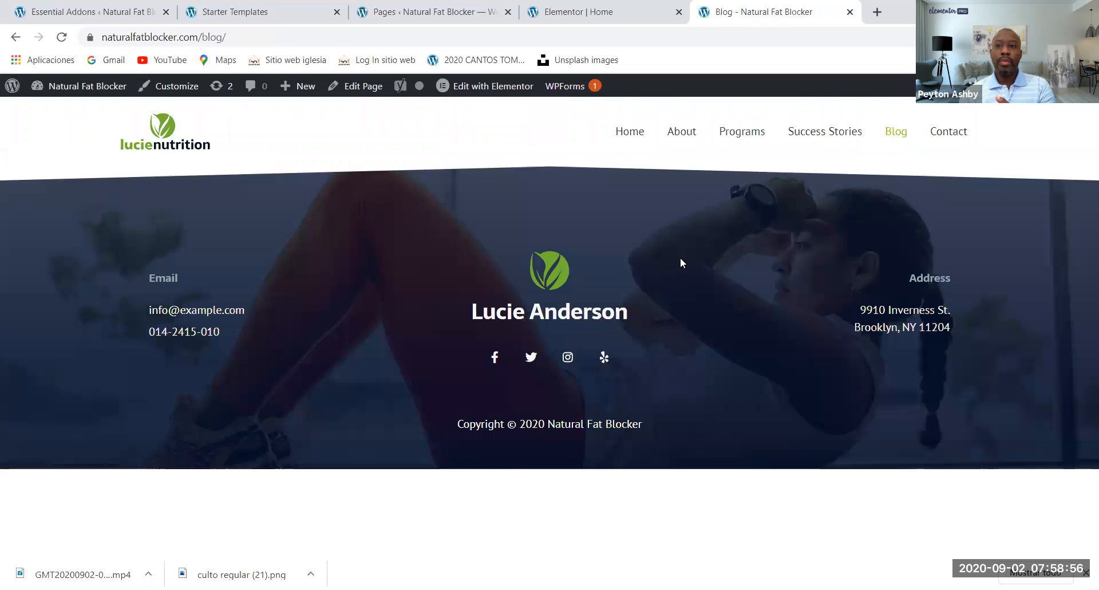
{"action": "left_click", "coordinate": [742, 135]}
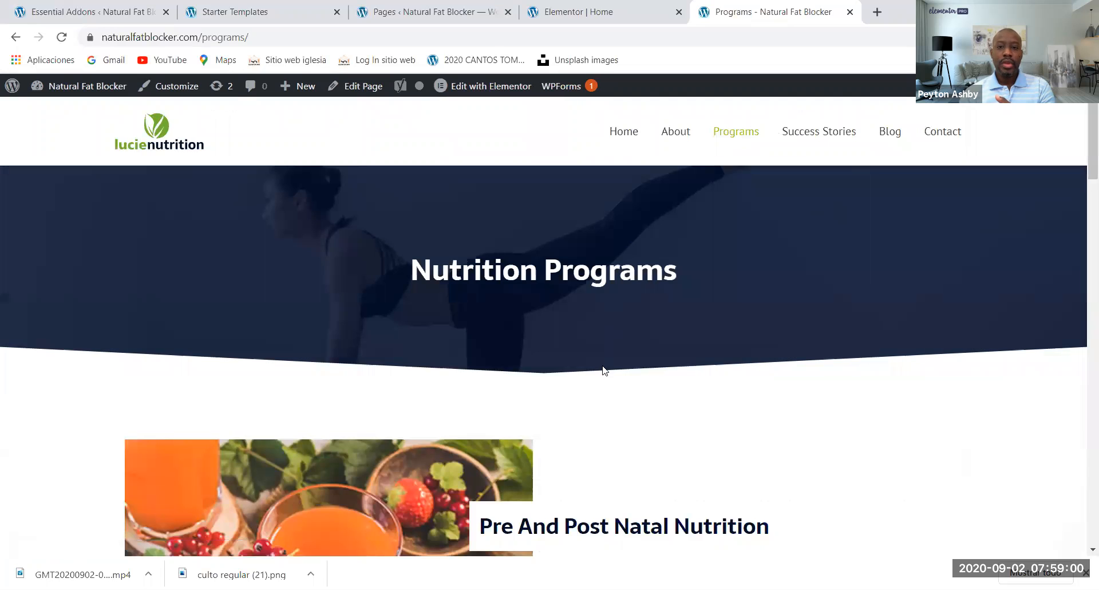
{"action": "scroll", "coordinate": [605, 370], "scroll_direction": "down", "scroll_amount": 10}
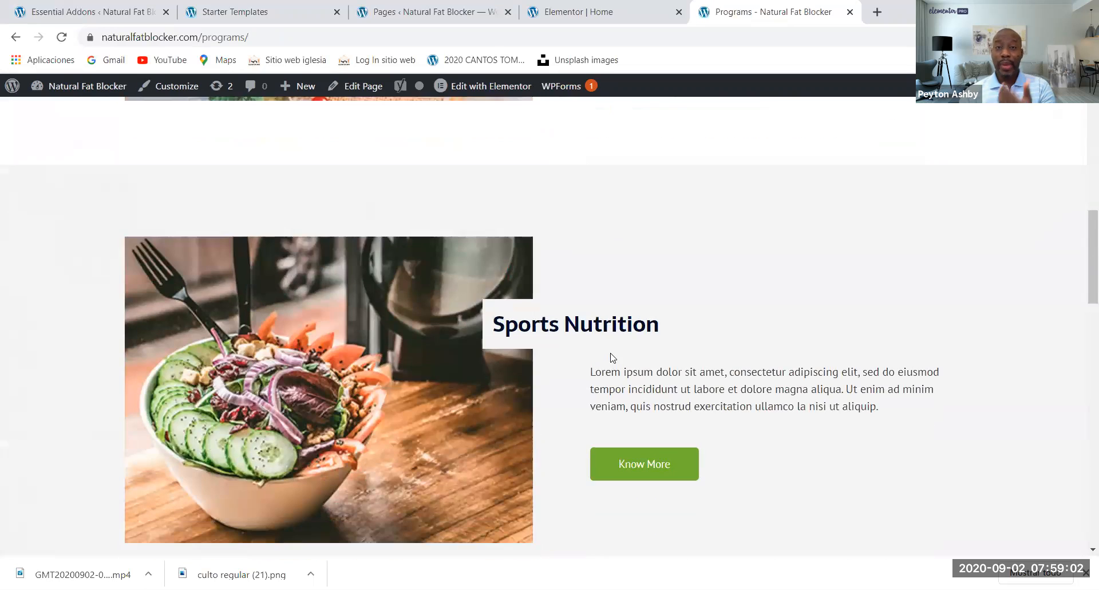
{"action": "scroll", "coordinate": [612, 358], "scroll_direction": "down", "scroll_amount": 10}
{"action": "scroll", "coordinate": [613, 357], "scroll_direction": "down", "scroll_amount": 12}
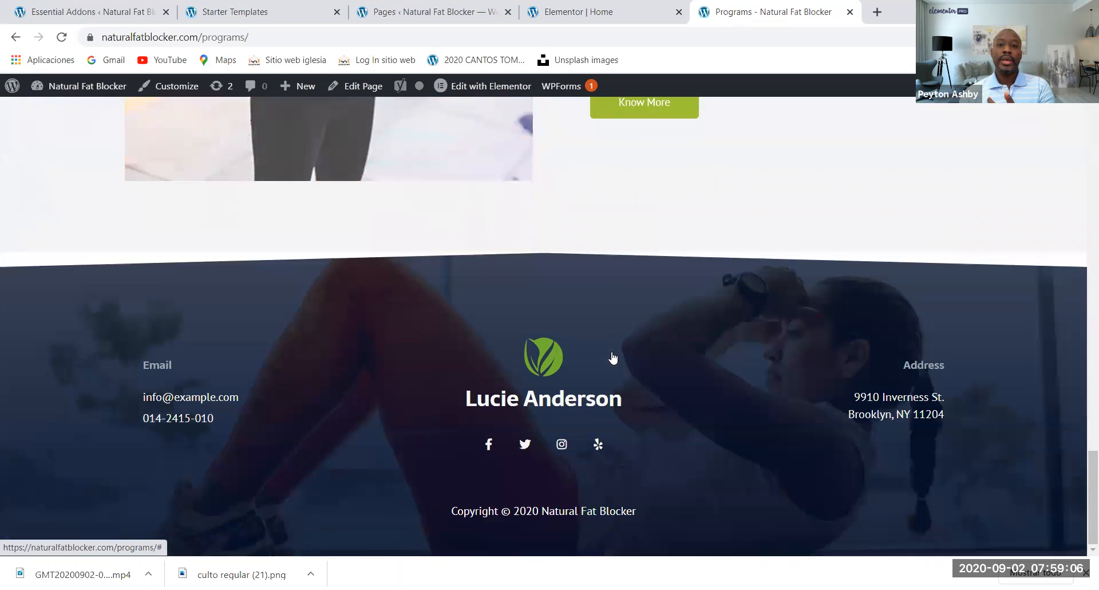
- Go to the WordPress Pages list from the dashboard and open the Home front page for editing with Elementor
{"action": "scroll", "coordinate": [626, 358], "scroll_direction": "up", "scroll_amount": 20}
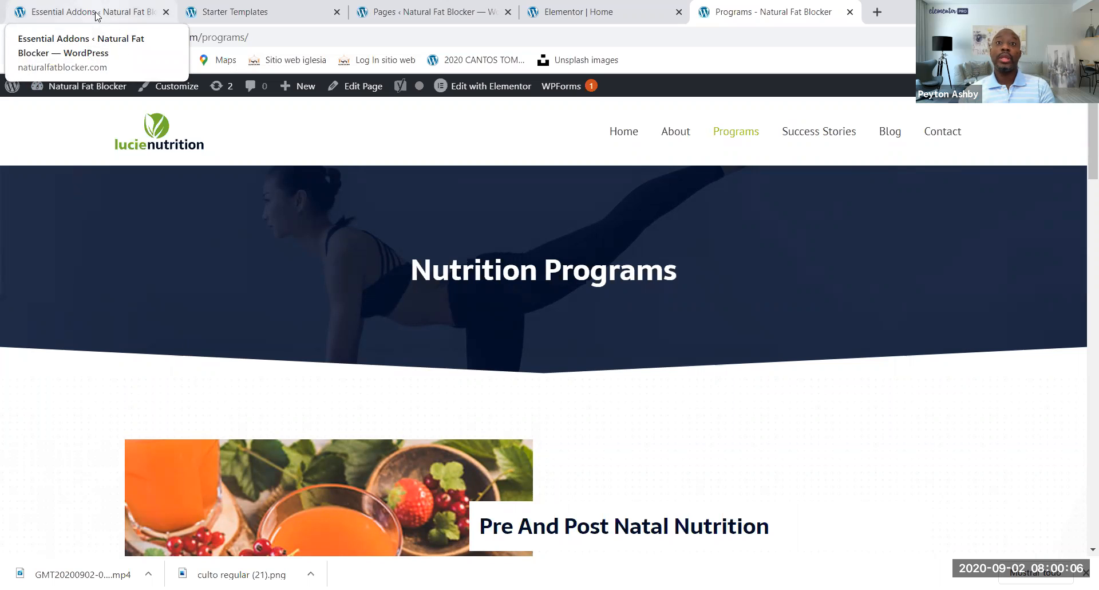
{"action": "left_click", "coordinate": [216, 17]}
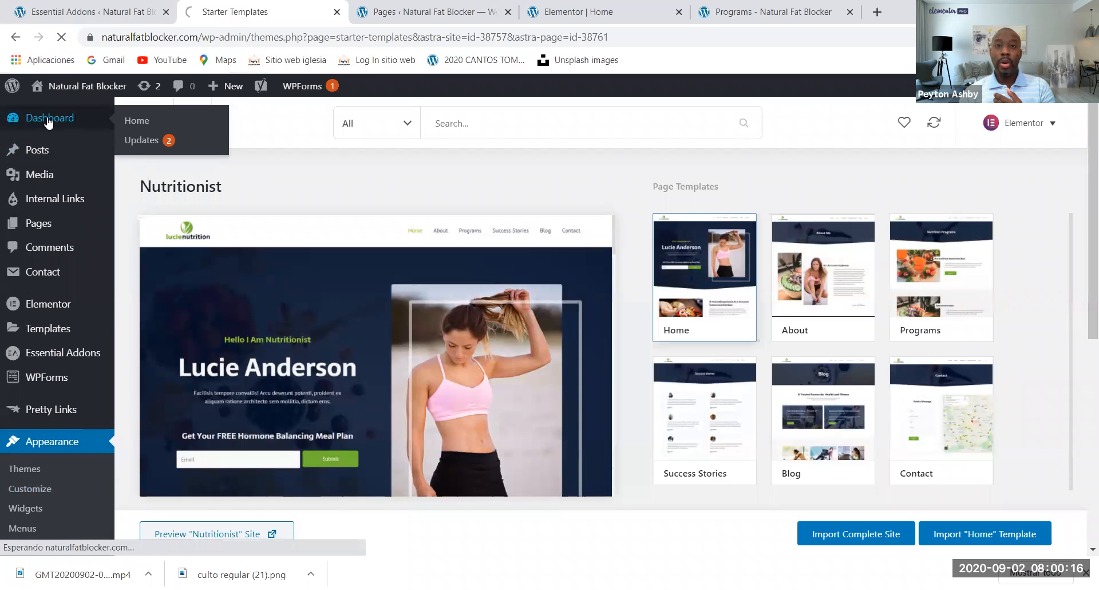
{"action": "left_click", "coordinate": [49, 120]}
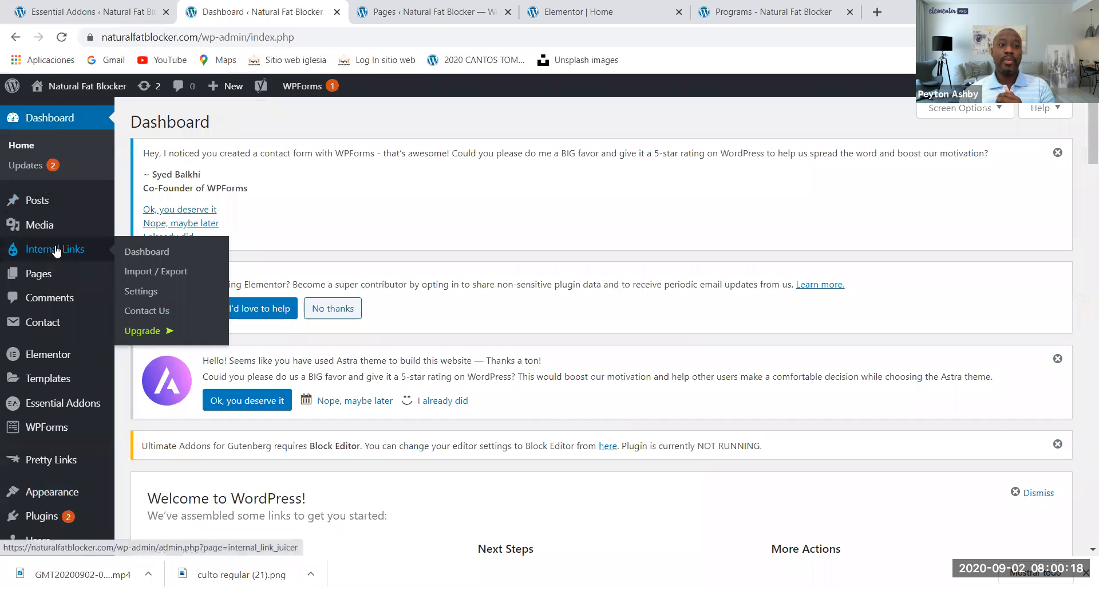
{"action": "mouse_move", "coordinate": [51, 274]}
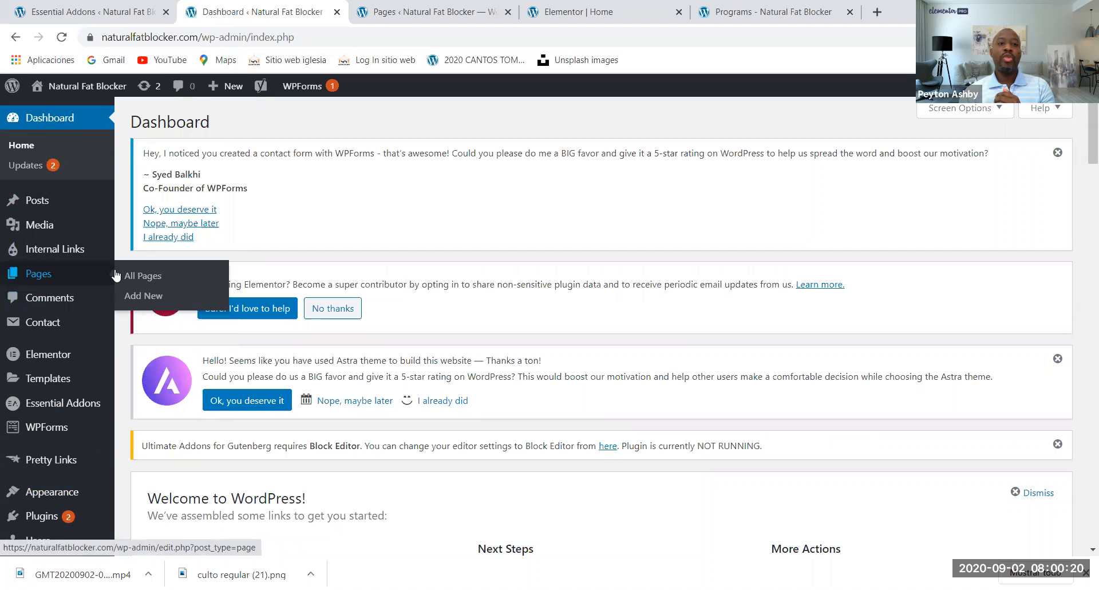
{"action": "left_click", "coordinate": [56, 277]}
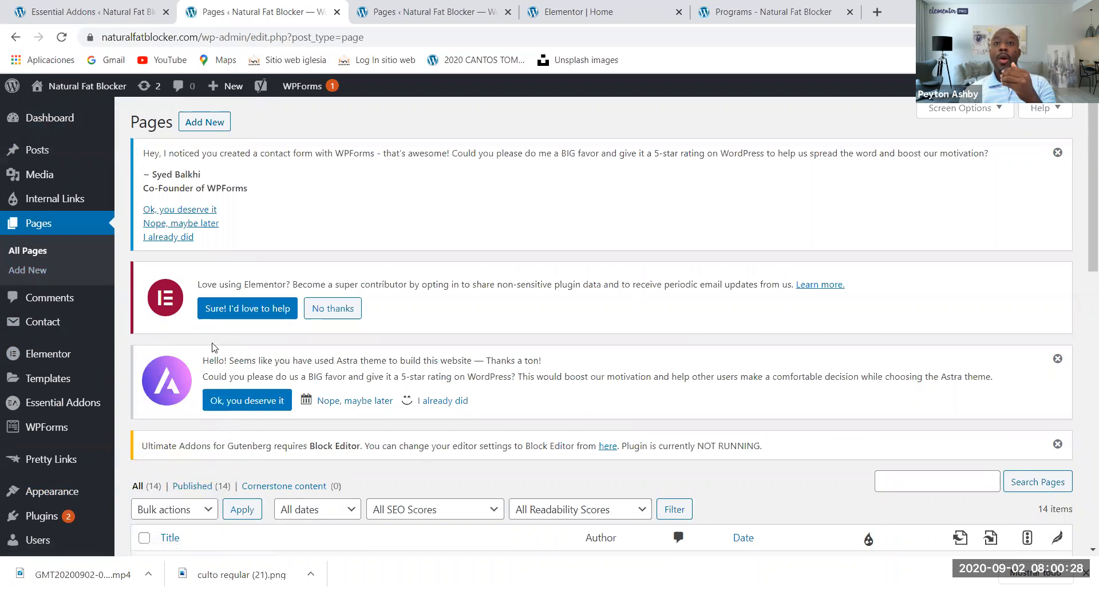
{"action": "scroll", "coordinate": [285, 394], "scroll_direction": "down", "scroll_amount": 12}
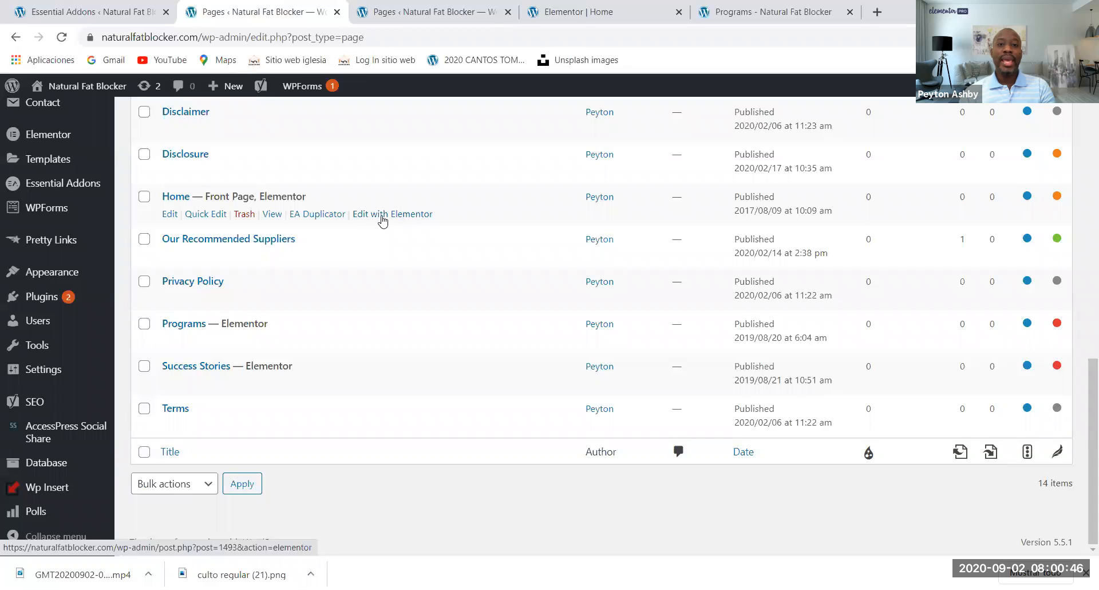
{"action": "left_click", "coordinate": [391, 218]}
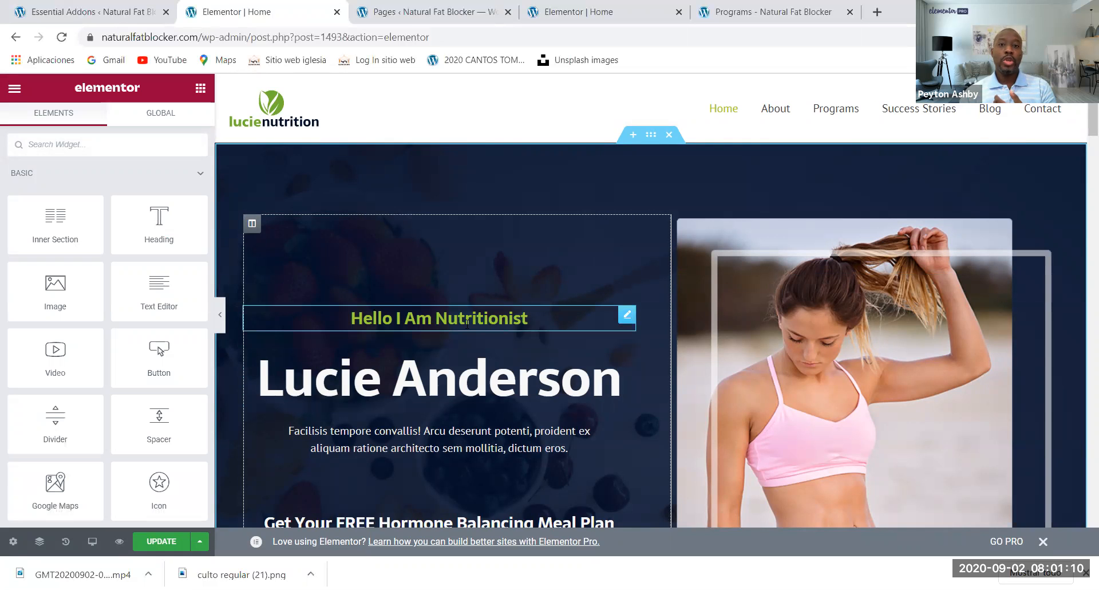
- Look through the Home page's sections in the editor down to the Qualified In logos and return to the hero
{"action": "scroll", "coordinate": [469, 324], "scroll_direction": "down", "scroll_amount": 10}
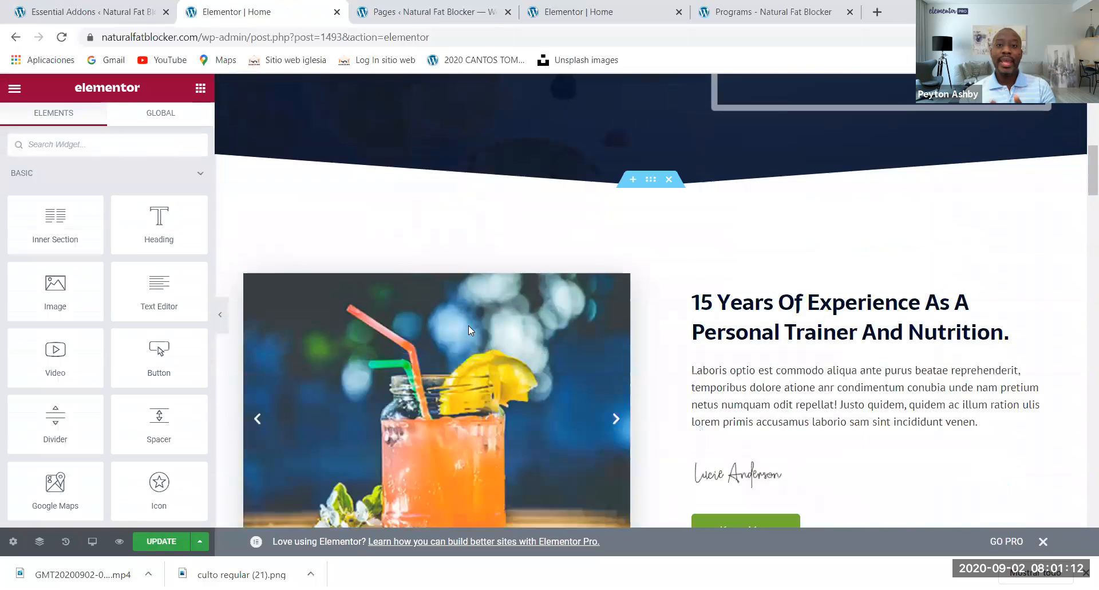
{"action": "scroll", "coordinate": [469, 330], "scroll_direction": "down", "scroll_amount": 15}
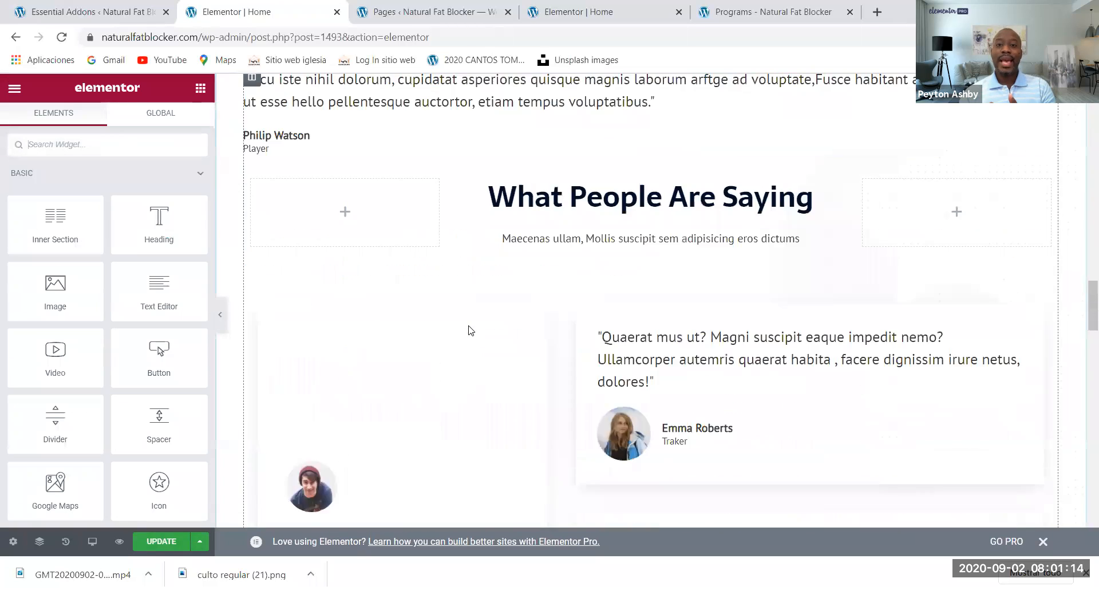
{"action": "scroll", "coordinate": [469, 330], "scroll_direction": "down", "scroll_amount": 15}
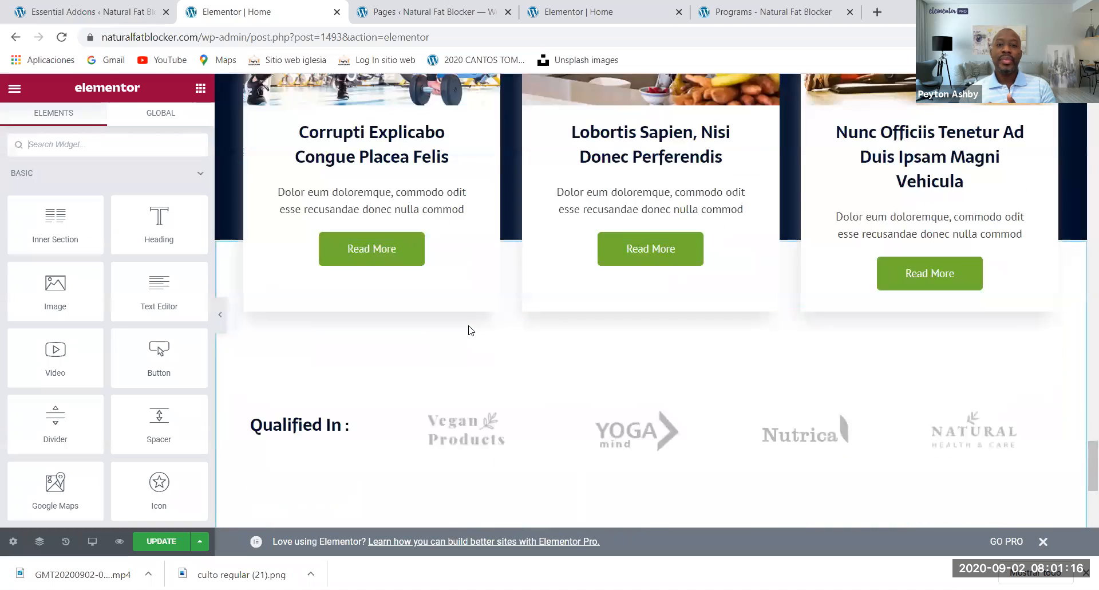
{"action": "scroll", "coordinate": [470, 331], "scroll_direction": "up", "scroll_amount": 20}
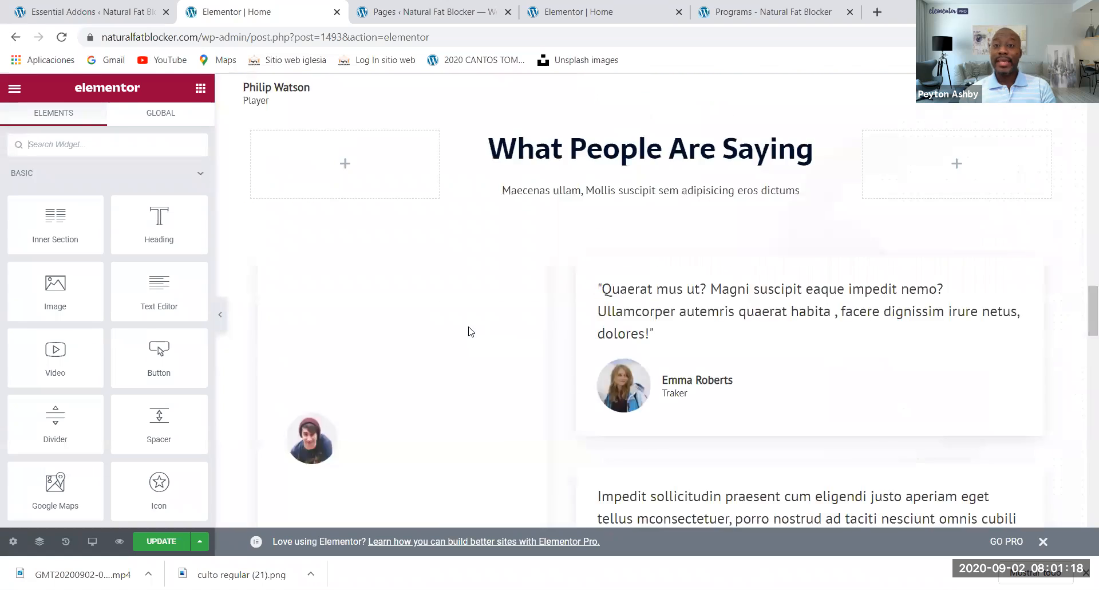
{"action": "scroll", "coordinate": [468, 330], "scroll_direction": "up", "scroll_amount": 15}
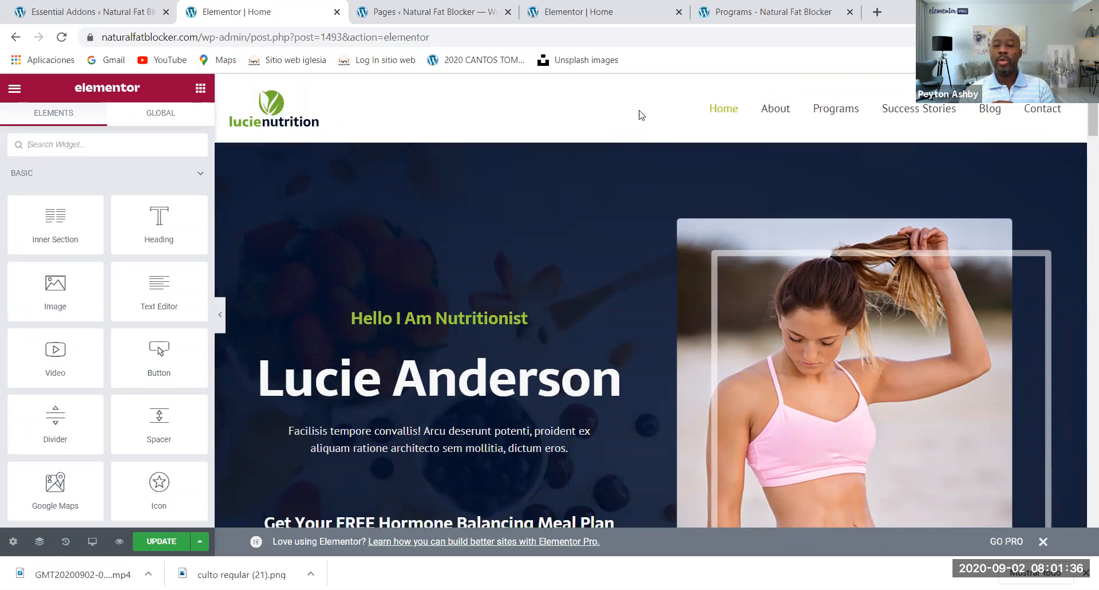
- Open the hero section's layout settings and examine how far the section extends before the experience section begins
{"action": "mouse_move", "coordinate": [651, 138]}
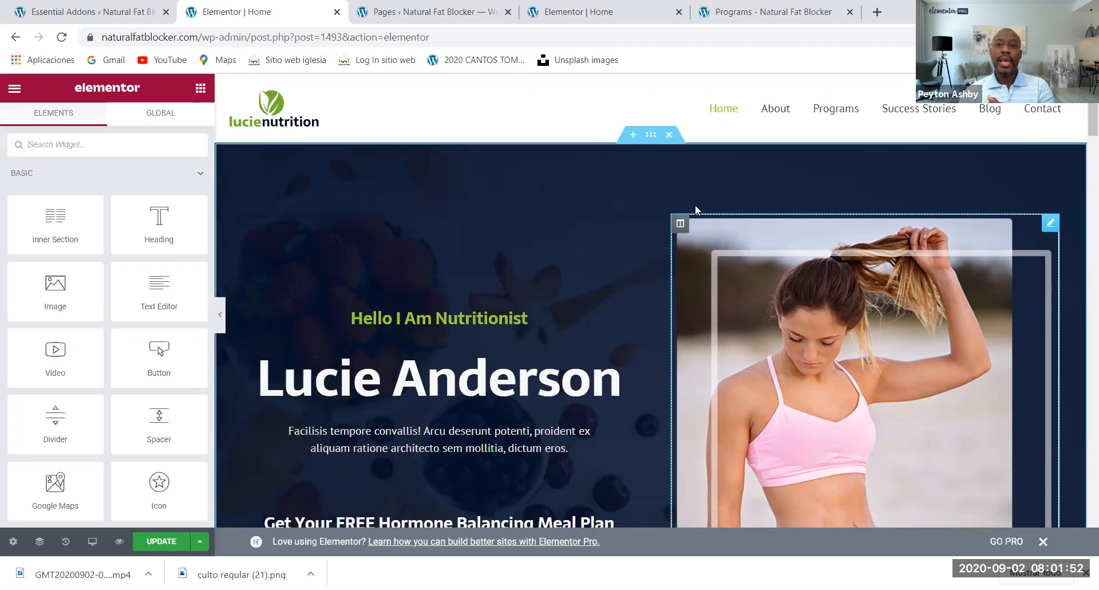
{"action": "left_click", "coordinate": [647, 140]}
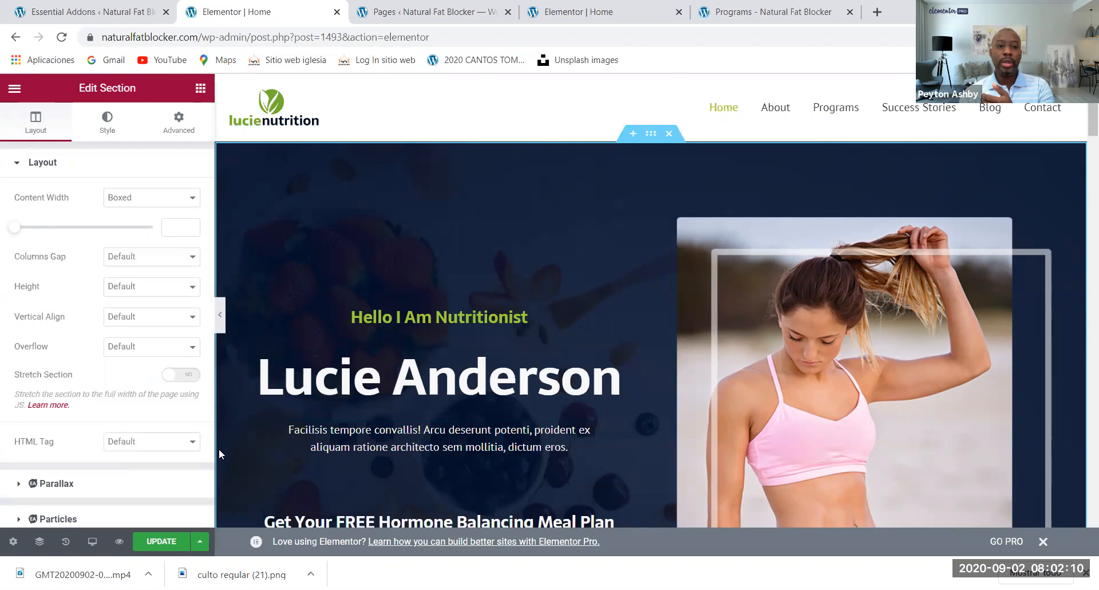
{"action": "scroll", "coordinate": [219, 448], "scroll_direction": "down", "scroll_amount": 5}
{"action": "scroll", "coordinate": [219, 449], "scroll_direction": "down", "scroll_amount": 1}
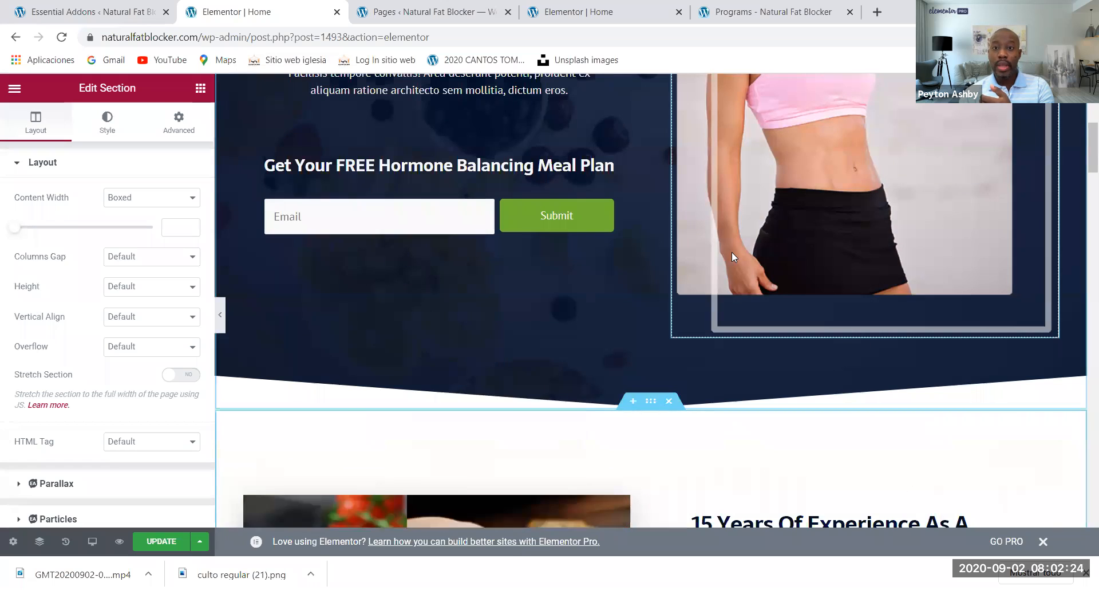
{"action": "scroll", "coordinate": [696, 311], "scroll_direction": "up", "scroll_amount": 1}
{"action": "scroll", "coordinate": [696, 311], "scroll_direction": "up", "scroll_amount": 5}
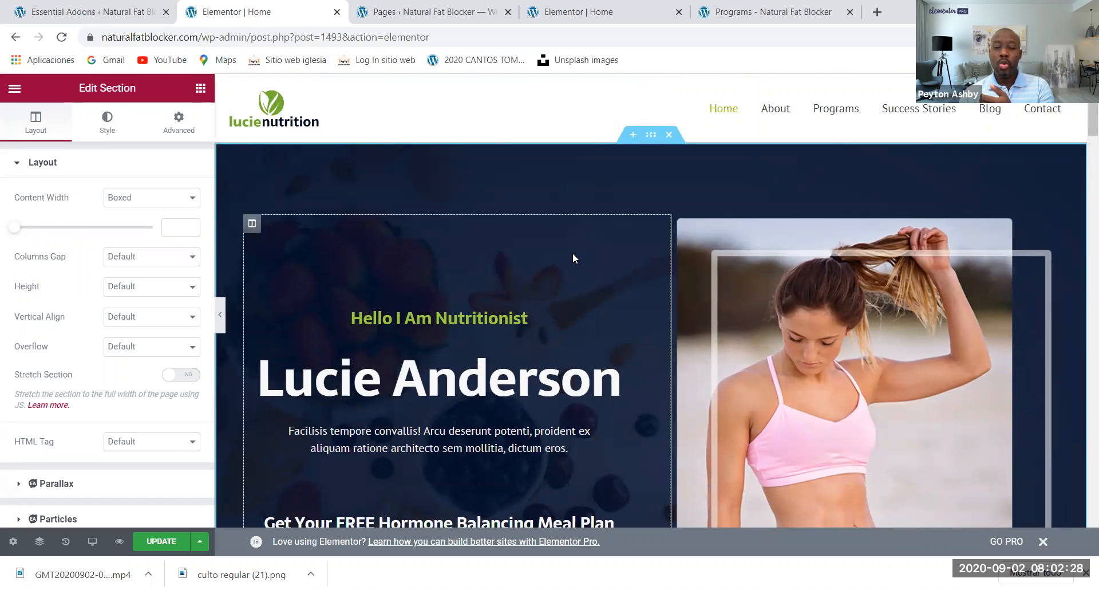
{"action": "scroll", "coordinate": [574, 258], "scroll_direction": "down", "scroll_amount": 6}
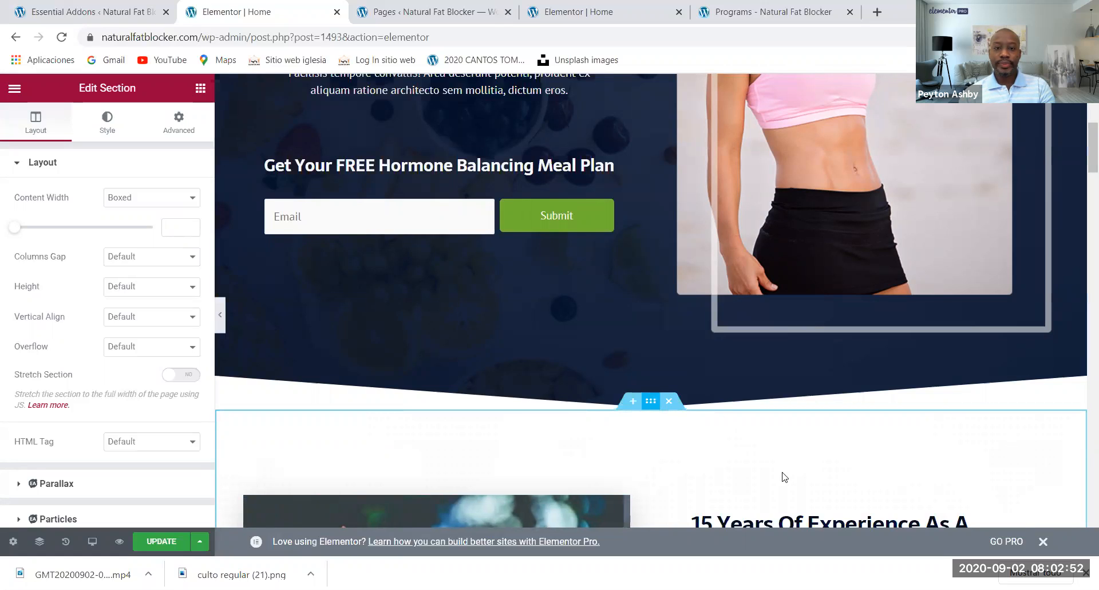
{"action": "scroll", "coordinate": [687, 343], "scroll_direction": "up", "scroll_amount": 7}
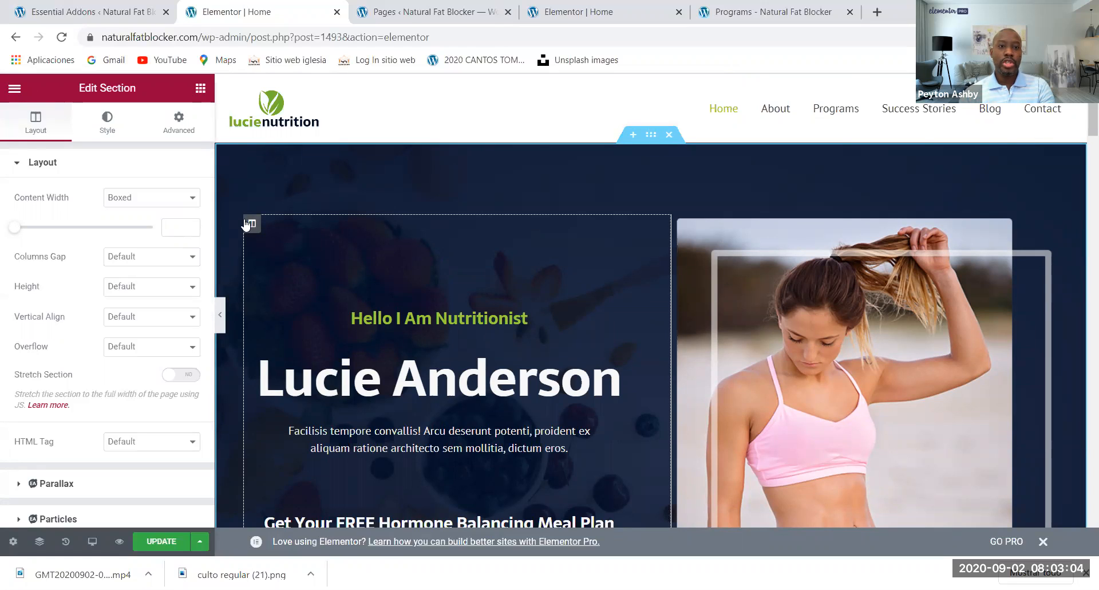
- Inspect the settings of both hero columns, the "Hello I Am Nutritionist" heading and the image box holding the large name
{"action": "left_click", "coordinate": [250, 222]}
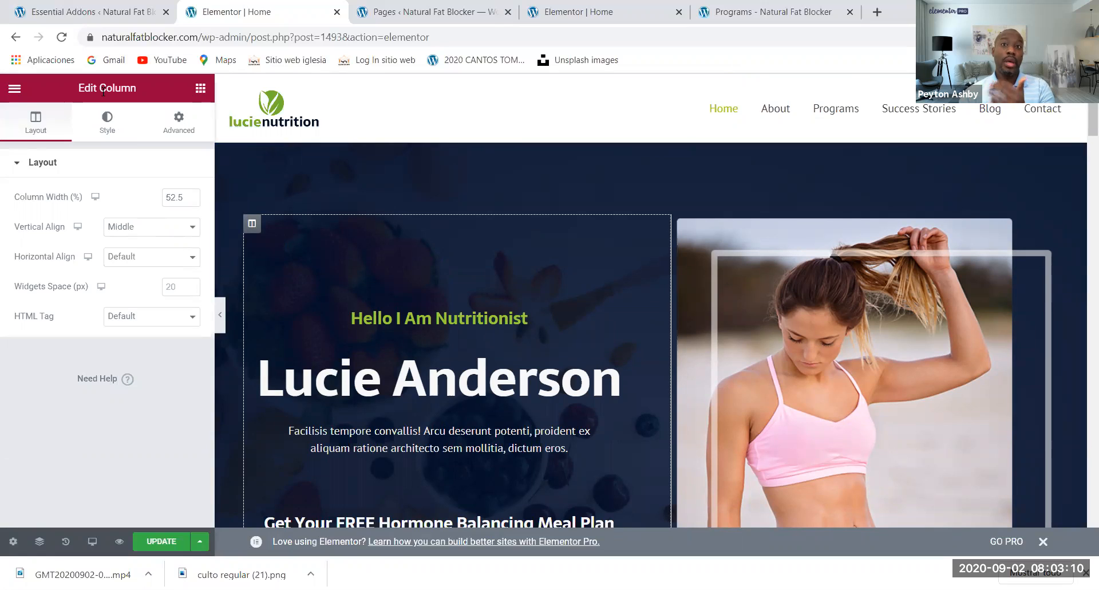
{"action": "left_click", "coordinate": [679, 223]}
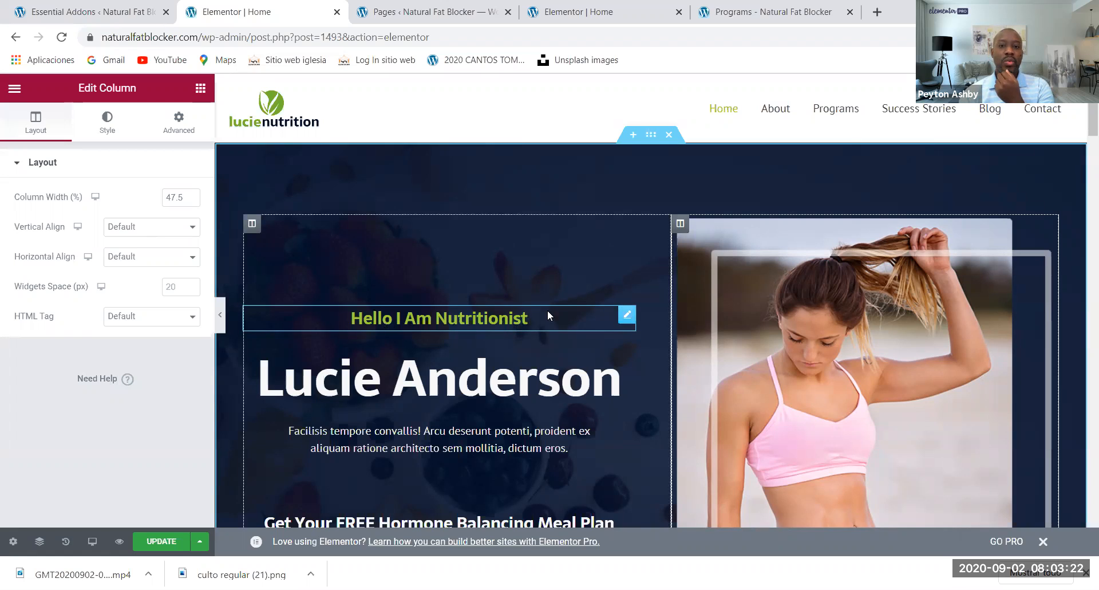
{"action": "left_click", "coordinate": [628, 314]}
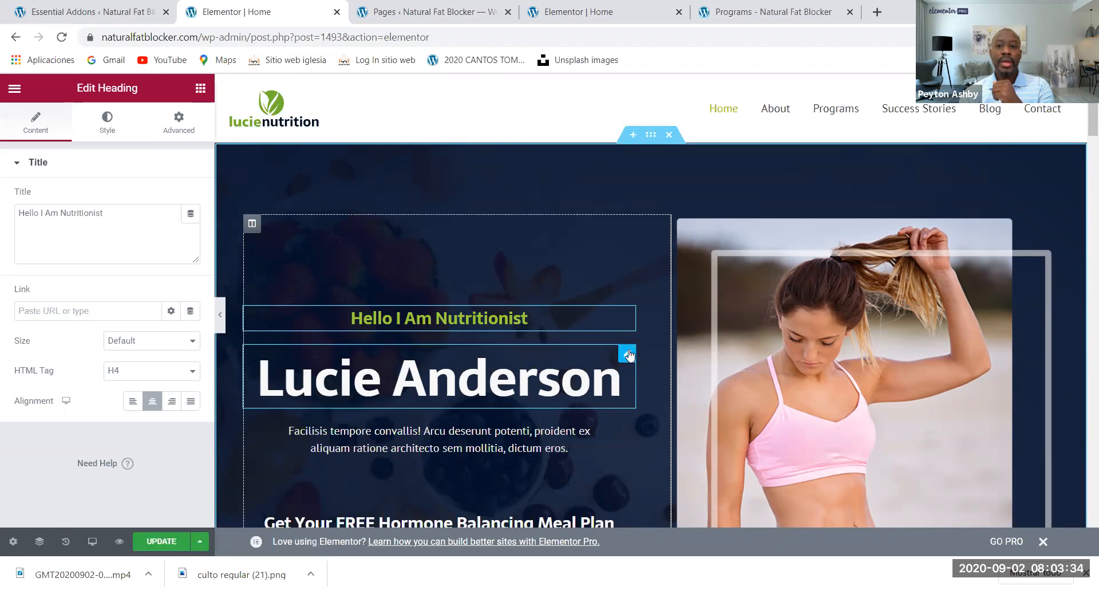
{"action": "left_click", "coordinate": [628, 354]}
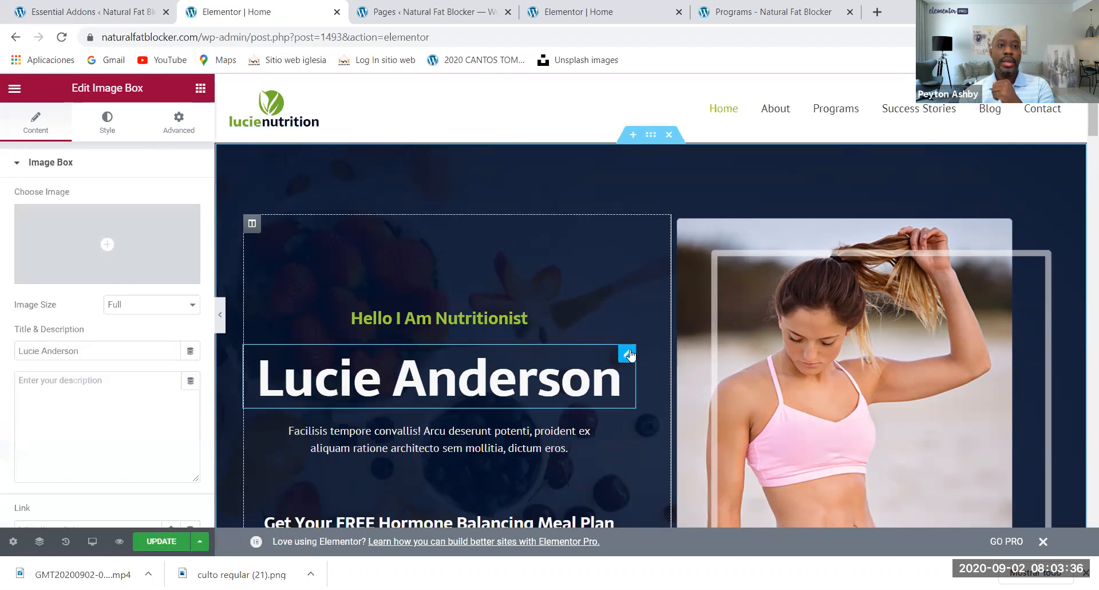
- Return to the Elementor widget library and examine the Basic widgets, from Inner Section and Heading to WPForms
{"action": "left_click", "coordinate": [198, 91]}
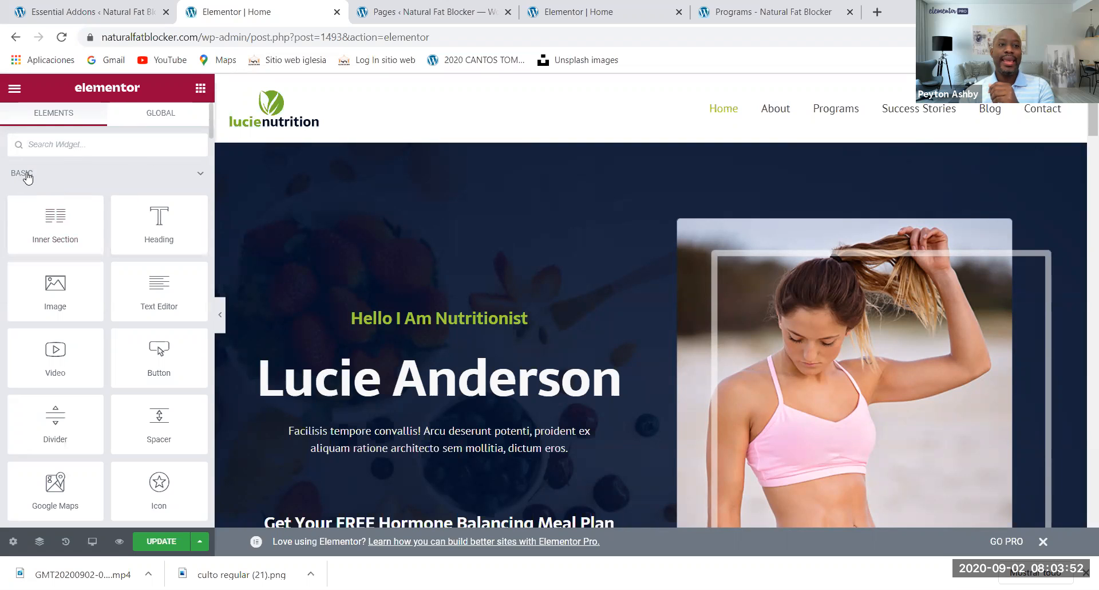
{"action": "scroll", "coordinate": [96, 185], "scroll_direction": "down", "scroll_amount": 3}
{"action": "scroll", "coordinate": [95, 184], "scroll_direction": "up", "scroll_amount": 3}
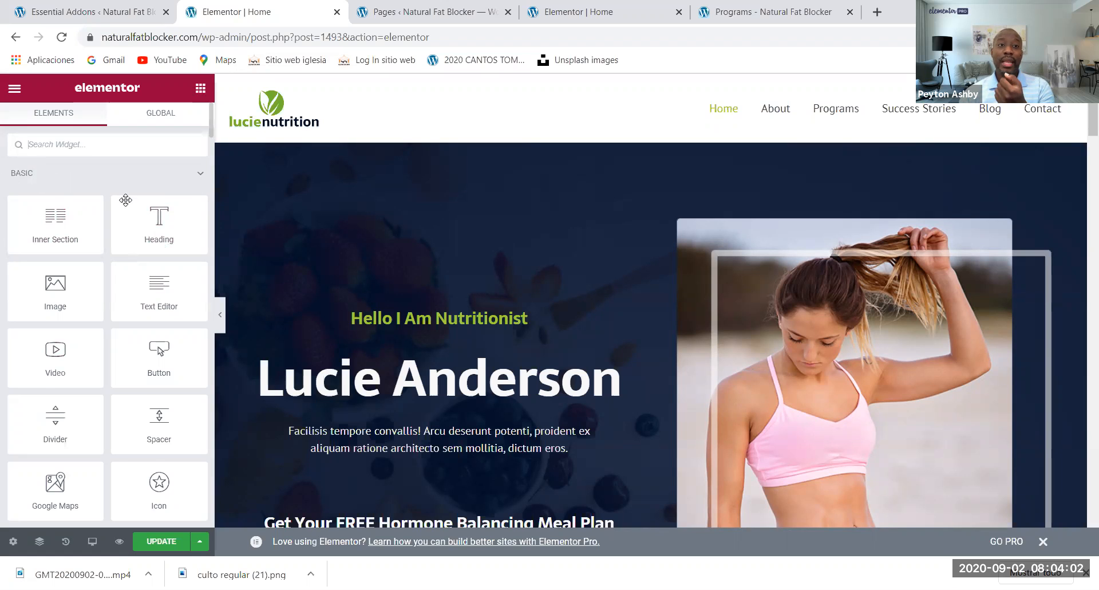
{"action": "scroll", "coordinate": [125, 213], "scroll_direction": "down", "scroll_amount": 2}
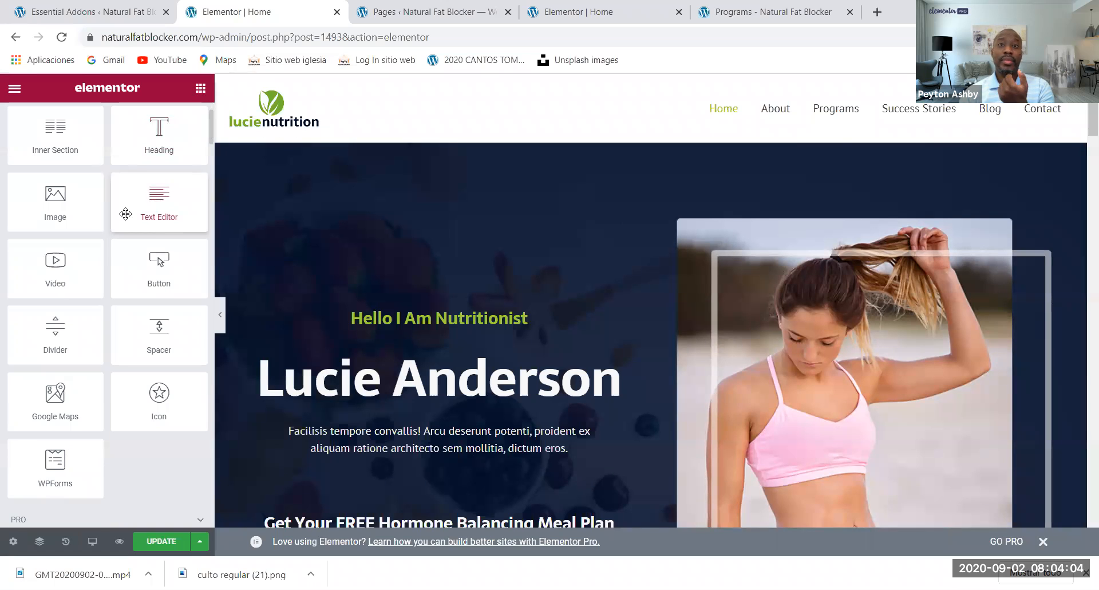
{"action": "scroll", "coordinate": [126, 214], "scroll_direction": "down", "scroll_amount": 2}
{"action": "scroll", "coordinate": [125, 213], "scroll_direction": "up", "scroll_amount": 4}
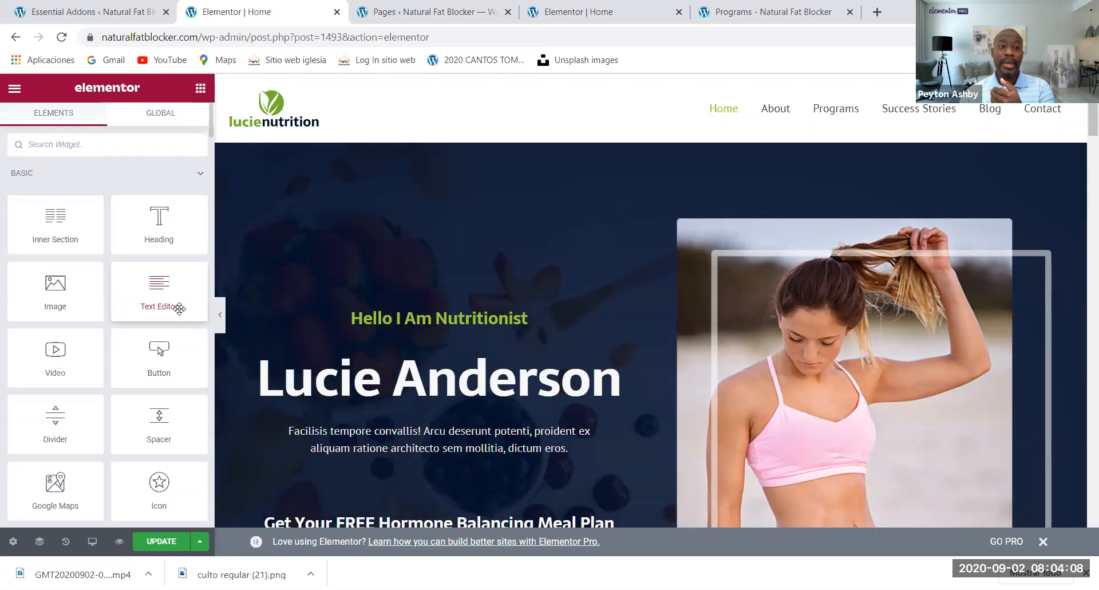
- Browse the locked Pro widgets and the General widgets such as Image Box, Basic Gallery and Testimonial
{"action": "scroll", "coordinate": [178, 312], "scroll_direction": "down", "scroll_amount": 5}
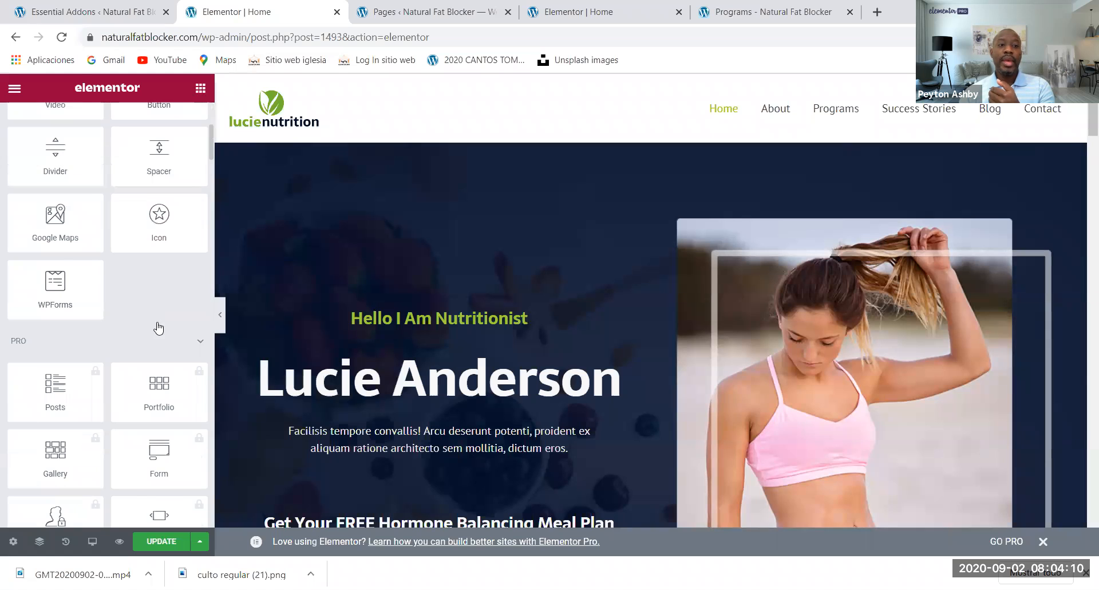
{"action": "scroll", "coordinate": [157, 326], "scroll_direction": "down", "scroll_amount": 3}
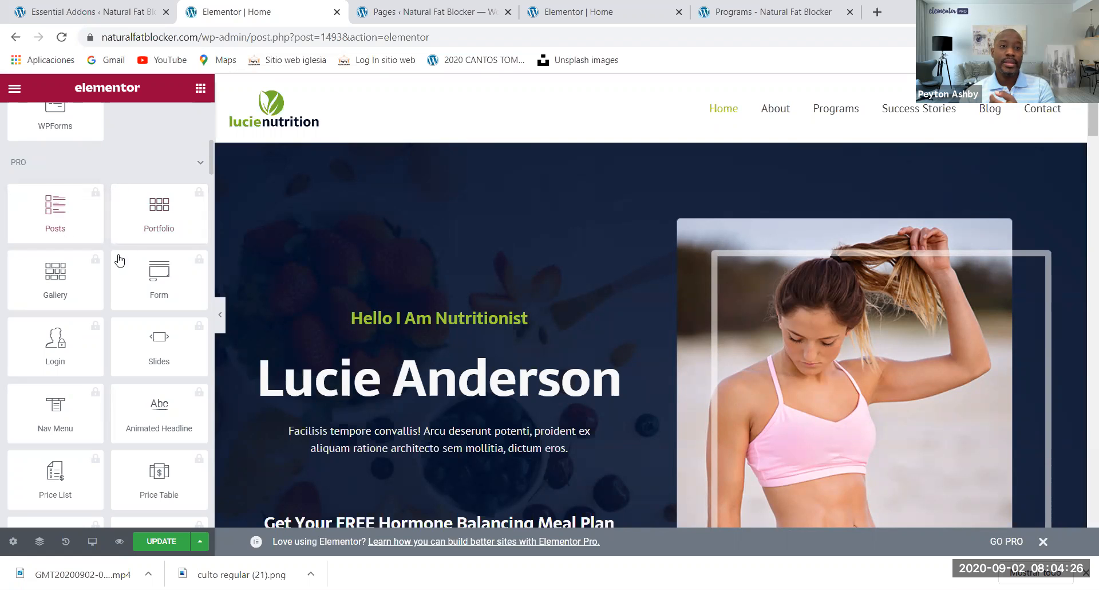
{"action": "scroll", "coordinate": [126, 250], "scroll_direction": "down", "scroll_amount": 8}
{"action": "scroll", "coordinate": [120, 253], "scroll_direction": "down", "scroll_amount": 5}
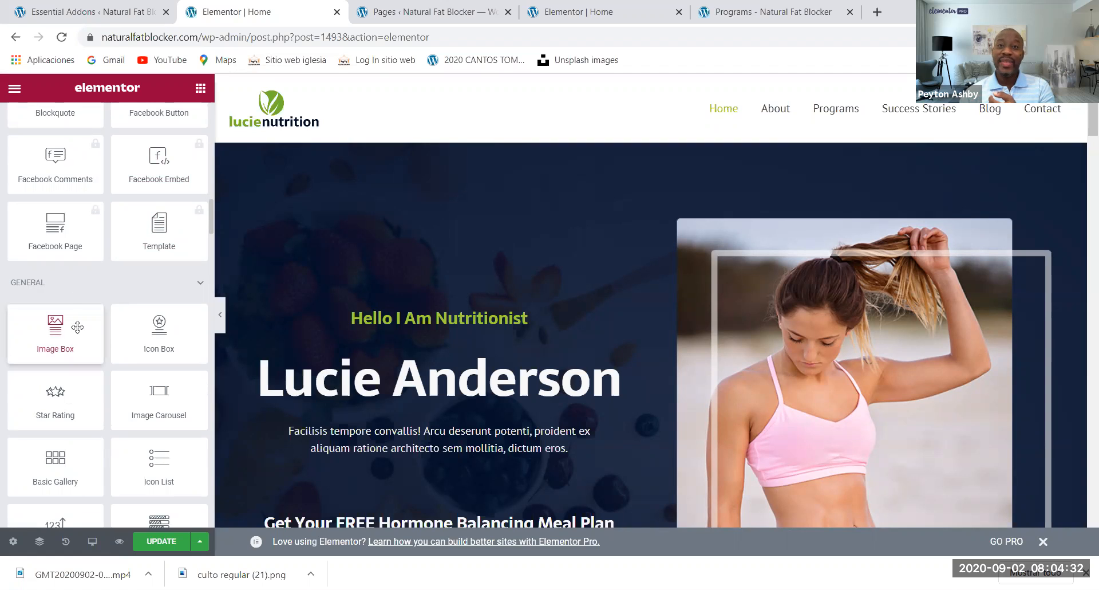
{"action": "scroll", "coordinate": [83, 326], "scroll_direction": "down", "scroll_amount": 3}
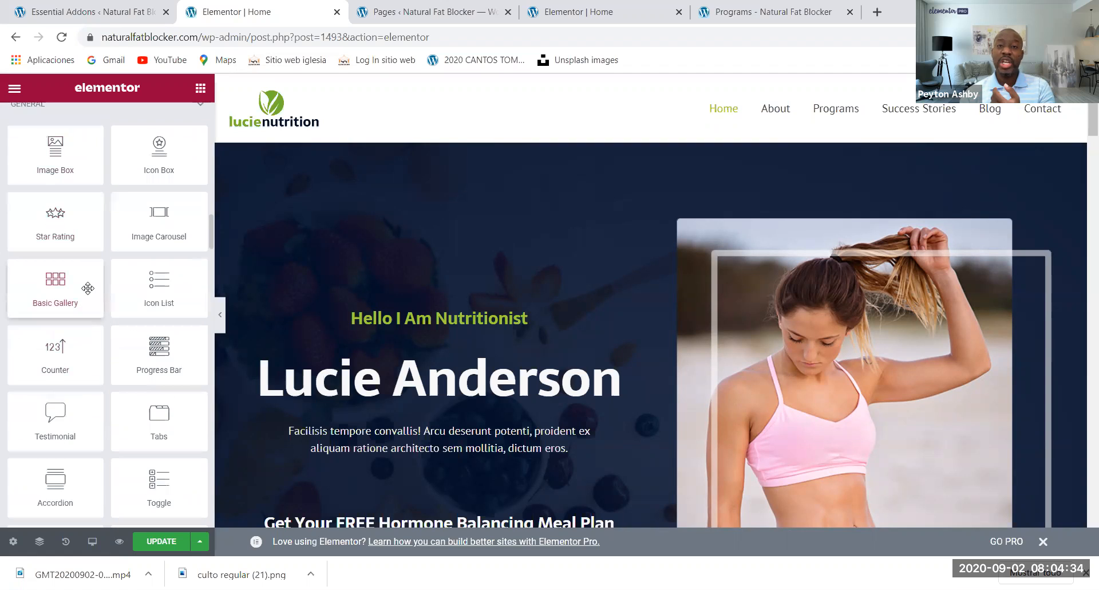
{"action": "scroll", "coordinate": [86, 271], "scroll_direction": "up", "scroll_amount": 2}
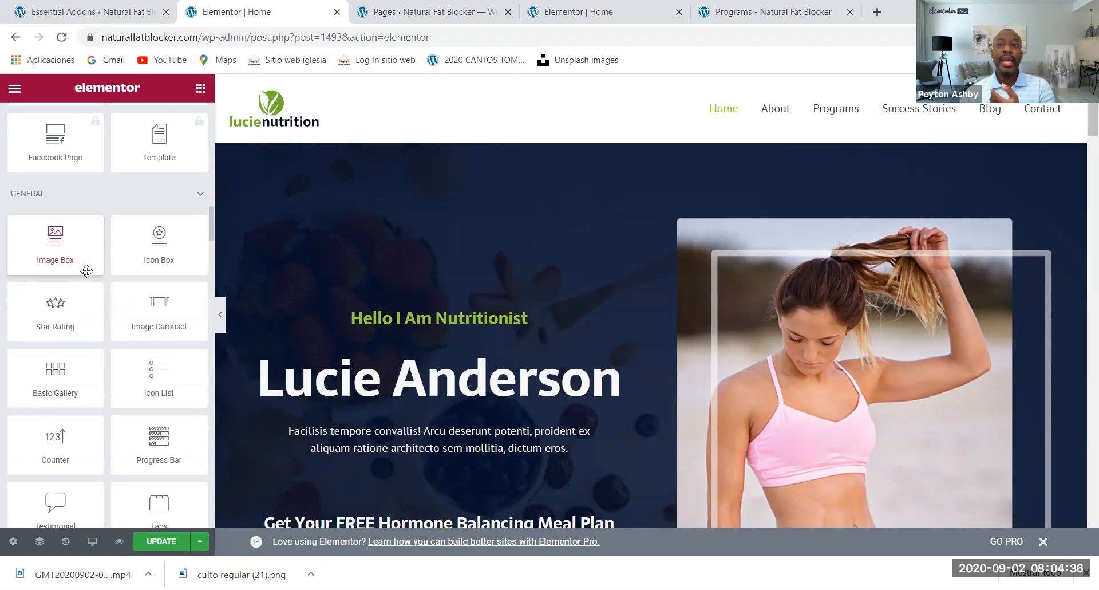
- Expand the Site widget category and look through its widgets, from Nav Menu to Site Title
{"action": "scroll", "coordinate": [120, 269], "scroll_direction": "down", "scroll_amount": 10}
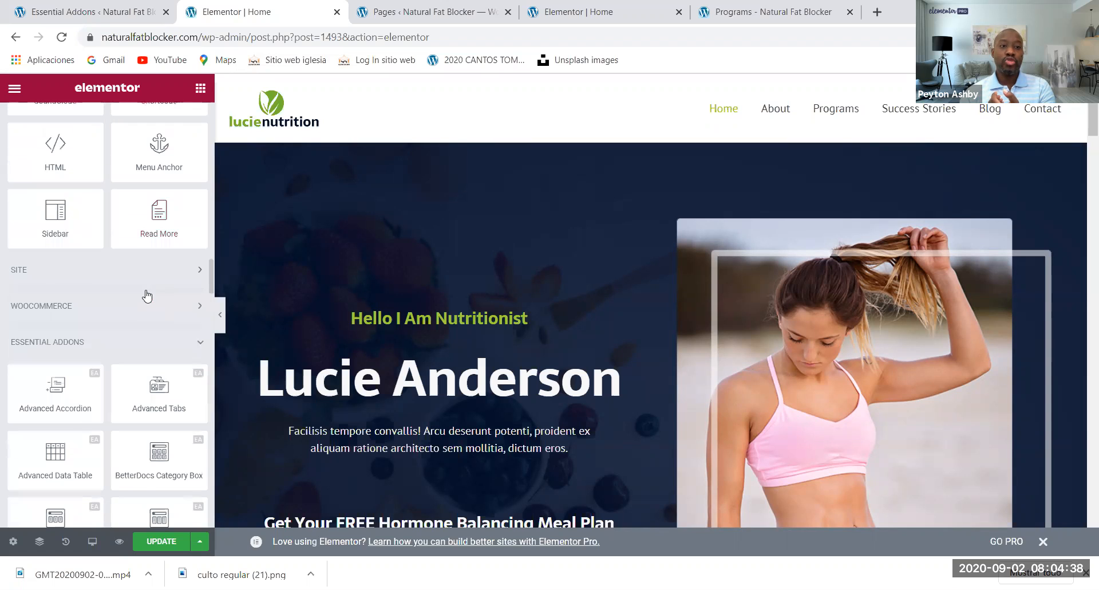
{"action": "left_click", "coordinate": [192, 272]}
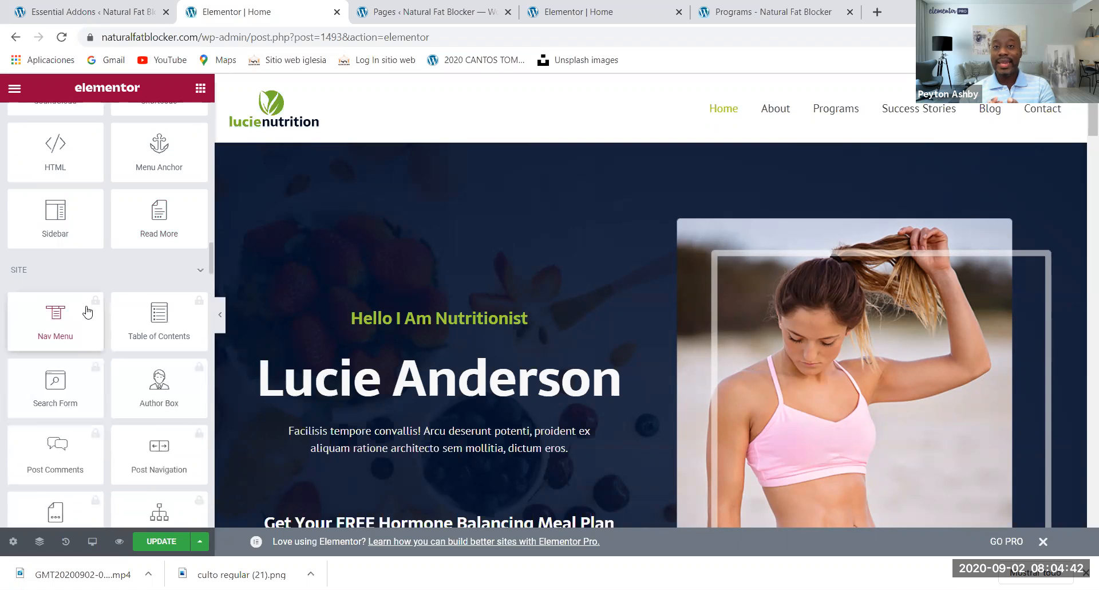
{"action": "scroll", "coordinate": [98, 306], "scroll_direction": "down", "scroll_amount": 3}
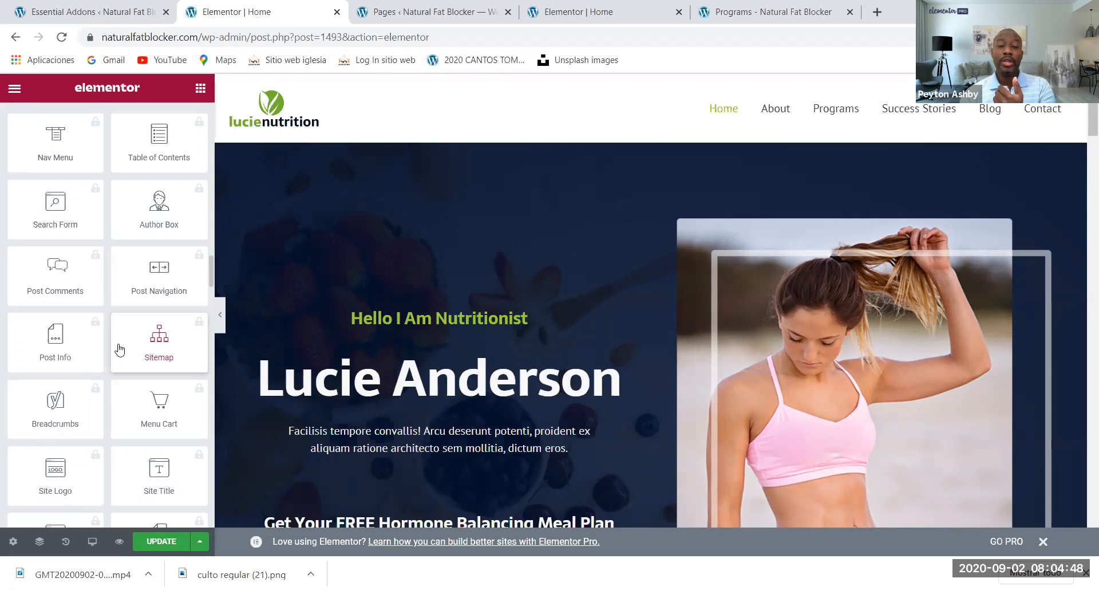
{"action": "scroll", "coordinate": [120, 349], "scroll_direction": "up", "scroll_amount": 3}
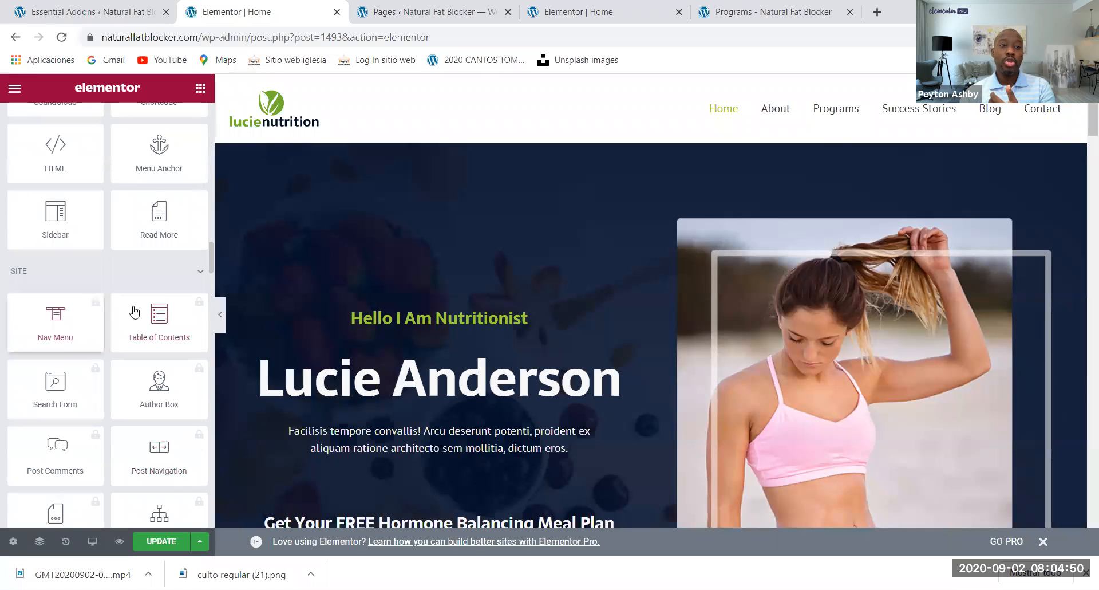
- Expand the WooCommerce widget category and look through its widgets, from Archive Products to Upsells
{"action": "scroll", "coordinate": [131, 361], "scroll_direction": "down", "scroll_amount": 10}
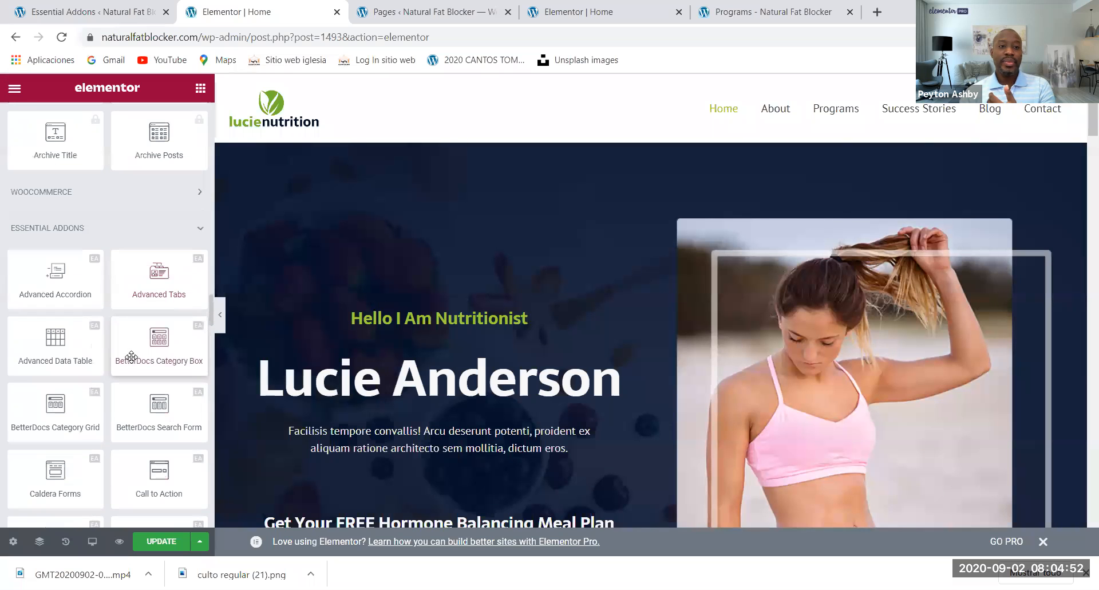
{"action": "left_click", "coordinate": [176, 193]}
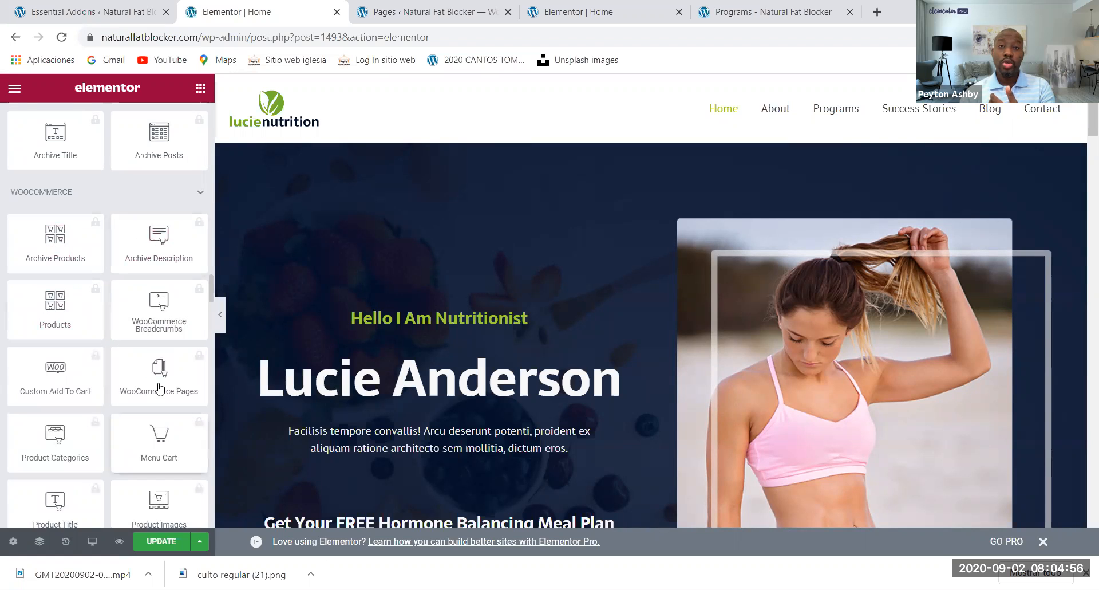
{"action": "scroll", "coordinate": [145, 364], "scroll_direction": "down", "scroll_amount": 15}
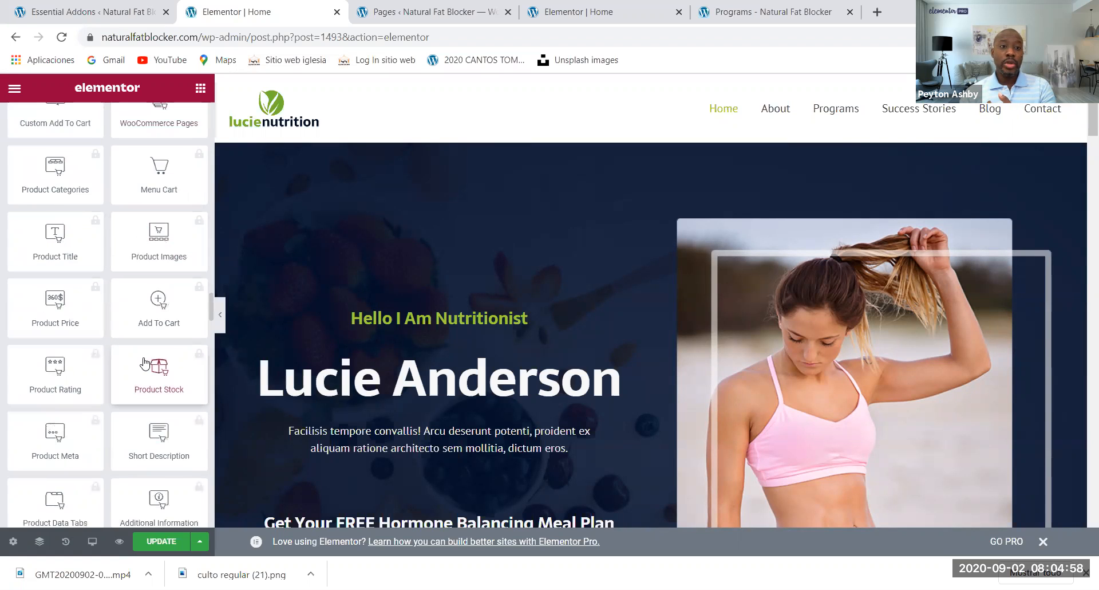
{"action": "scroll", "coordinate": [89, 308], "scroll_direction": "up", "scroll_amount": 3}
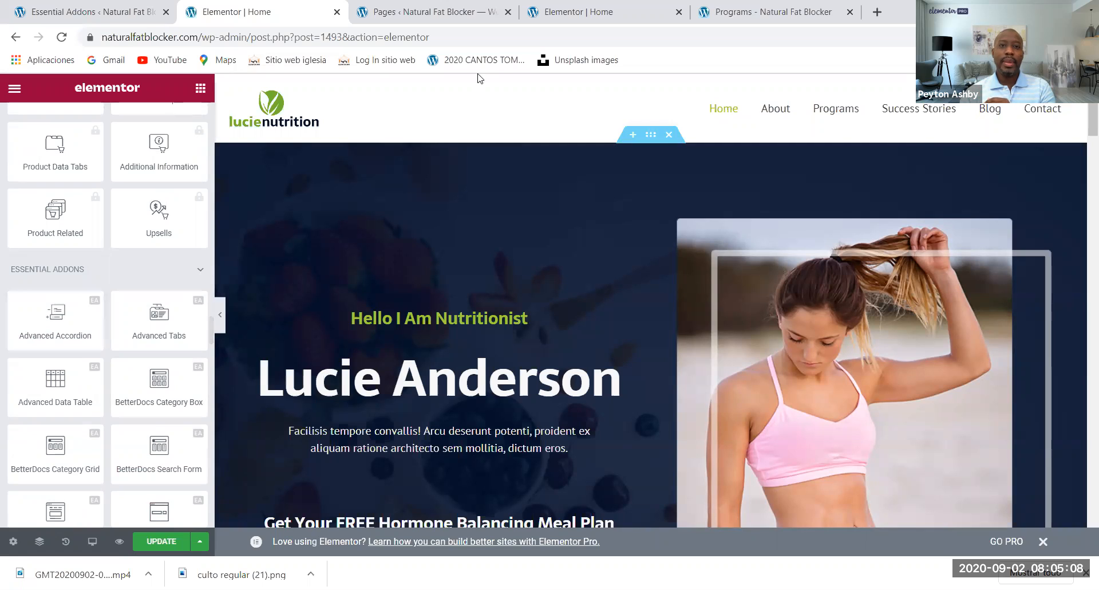
- Switch to the Essential Addons settings page in the WordPress dashboard and look over its General overview
{"action": "left_click", "coordinate": [475, 13]}
{"action": "key", "text": "ctrl+Tab"}
{"action": "left_click", "coordinate": [103, 11]}
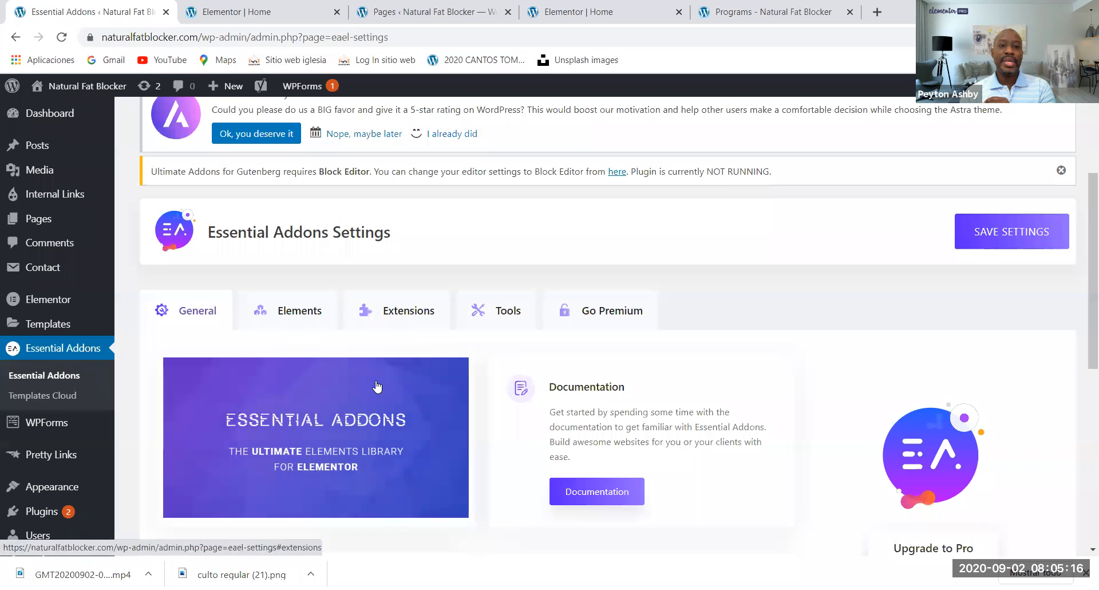
{"action": "scroll", "coordinate": [311, 371], "scroll_direction": "down", "scroll_amount": 3}
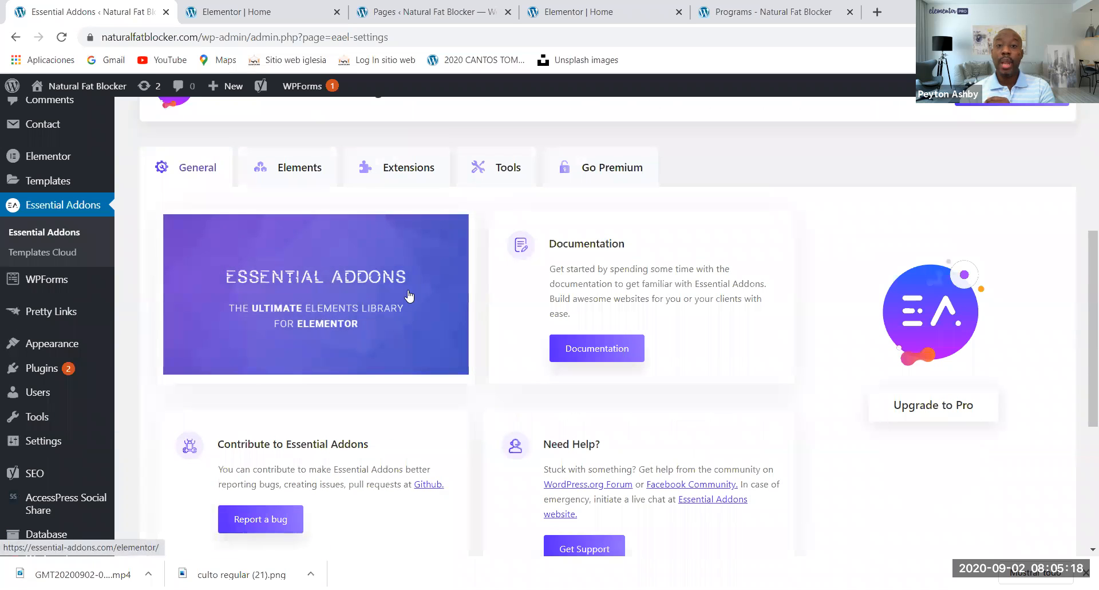
- Return to the Home page in the Elementor editor and browse the Essential Addons widgets, from Advanced Accordion to WPForms
{"action": "left_click", "coordinate": [426, 12]}
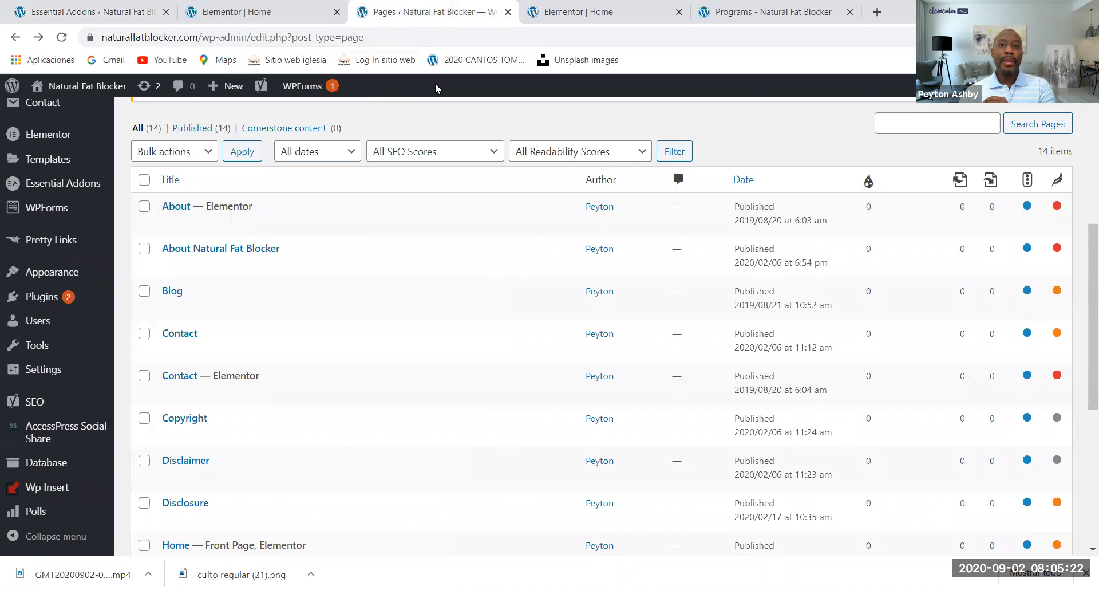
{"action": "left_click", "coordinate": [228, 8]}
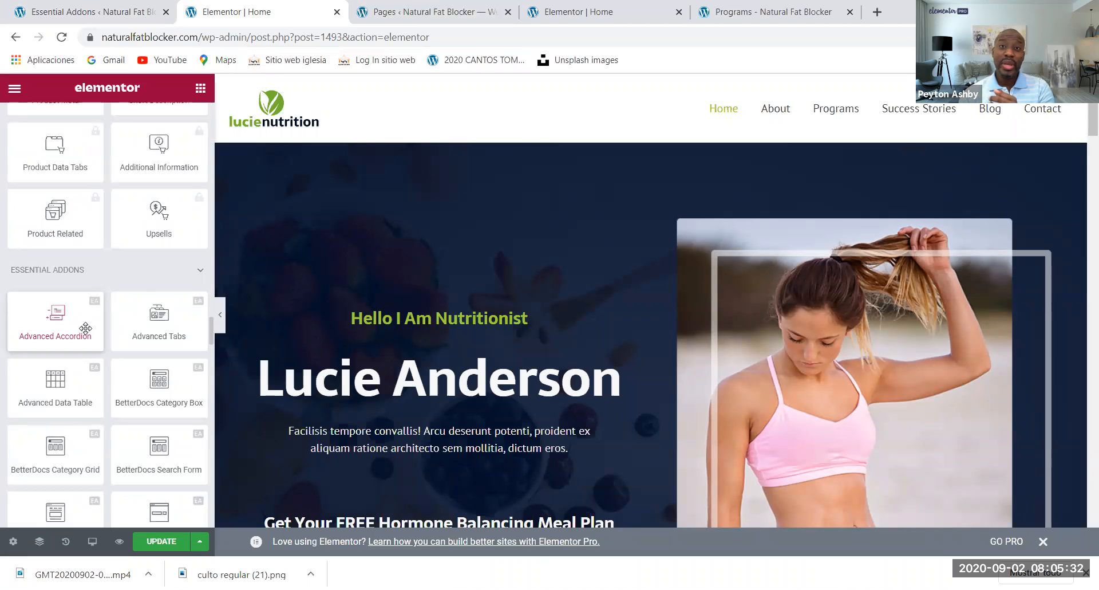
{"action": "scroll", "coordinate": [100, 337], "scroll_direction": "down", "scroll_amount": 6}
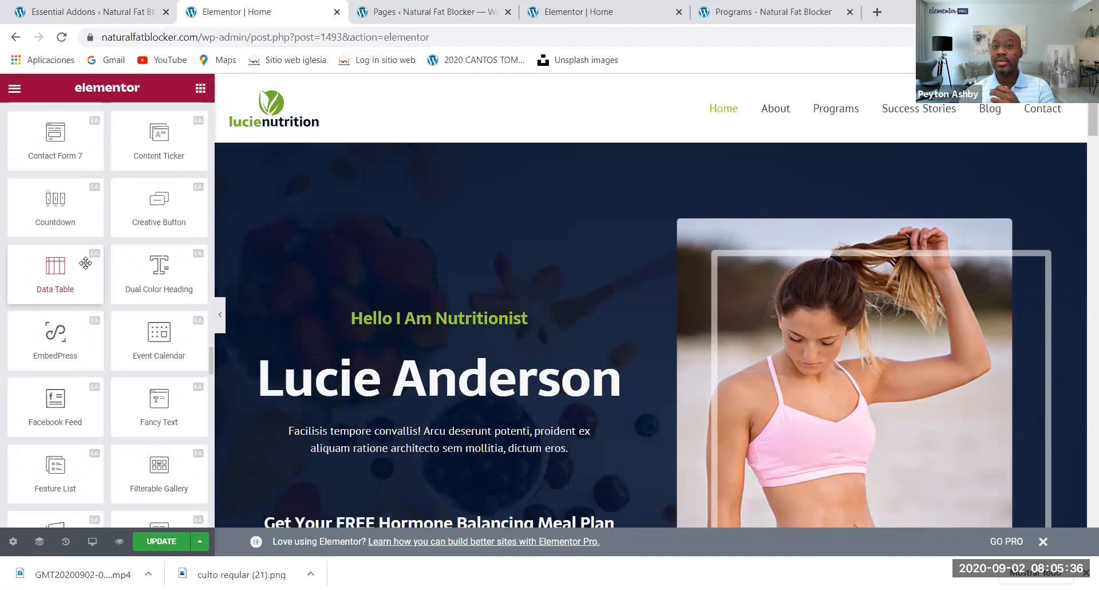
{"action": "scroll", "coordinate": [100, 338], "scroll_direction": "down", "scroll_amount": 6}
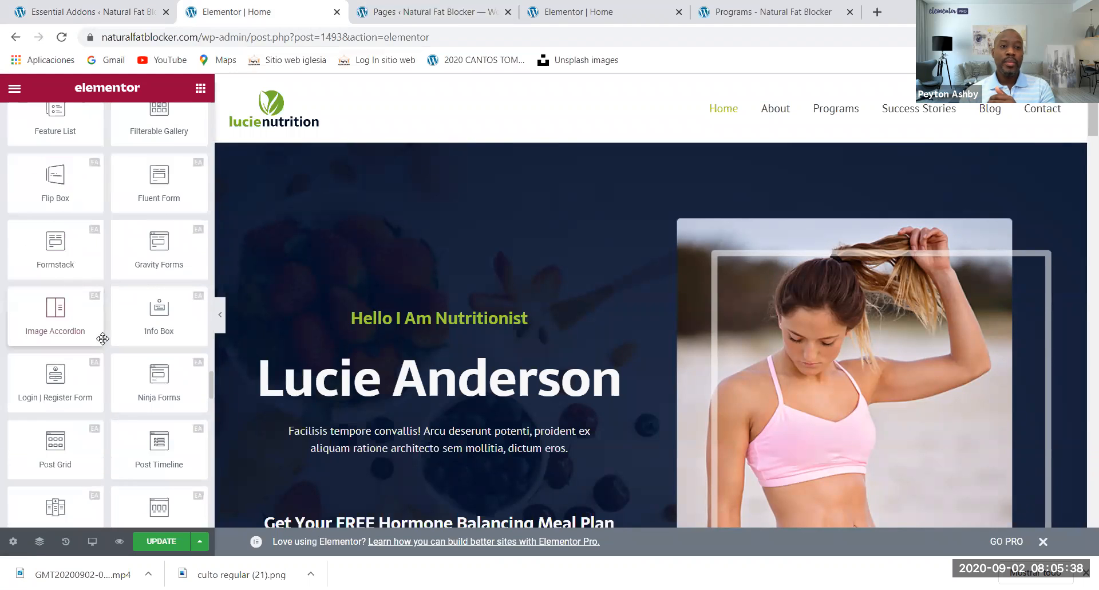
{"action": "scroll", "coordinate": [103, 339], "scroll_direction": "up", "scroll_amount": 15}
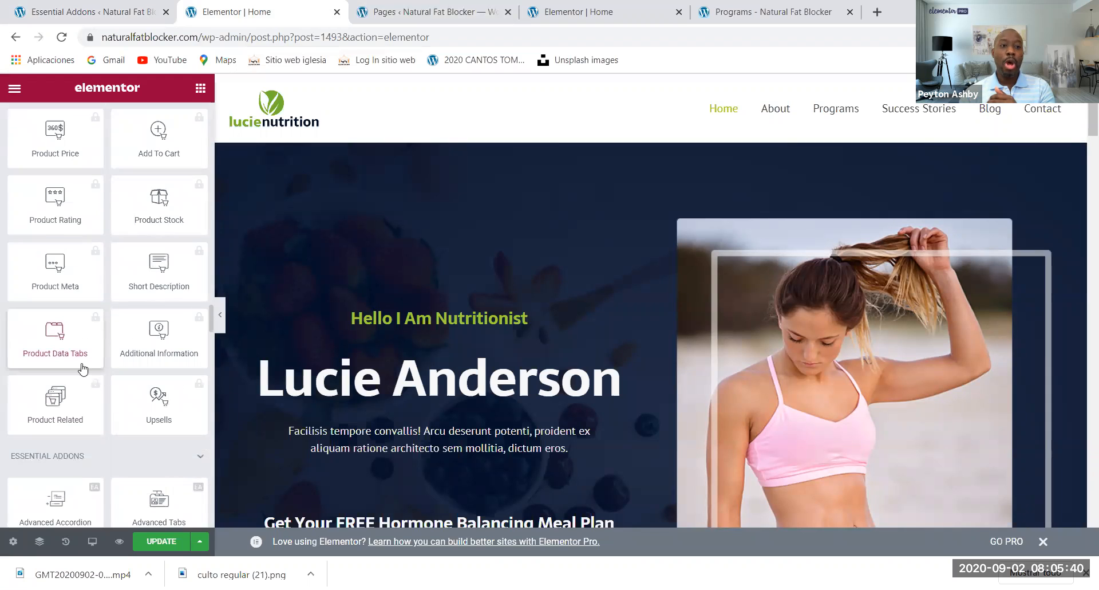
{"action": "scroll", "coordinate": [95, 473], "scroll_direction": "down", "scroll_amount": 15}
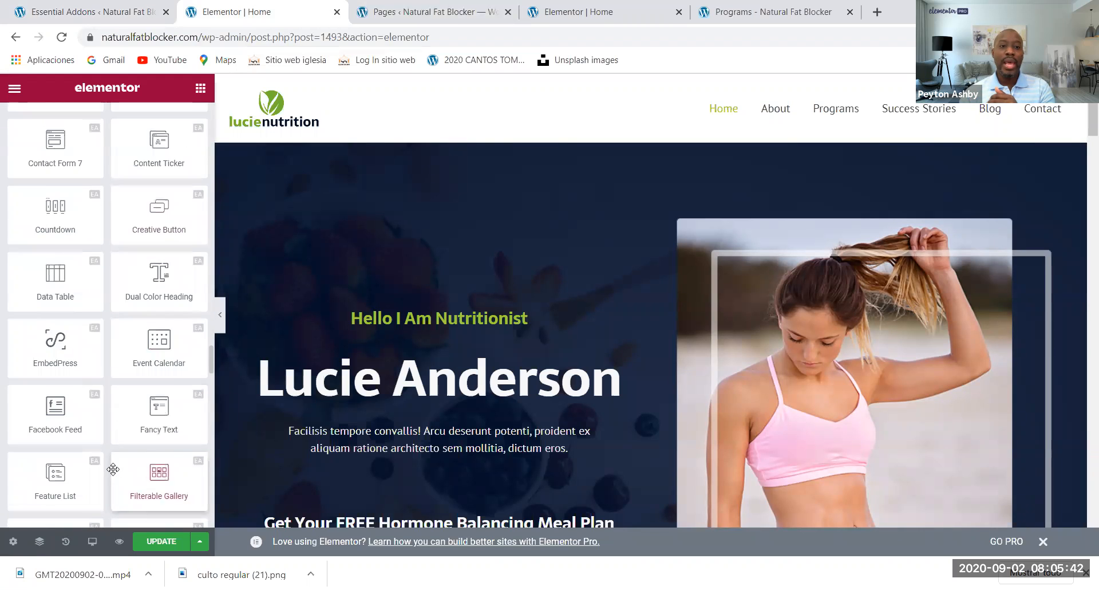
{"action": "scroll", "coordinate": [115, 467], "scroll_direction": "down", "scroll_amount": 6}
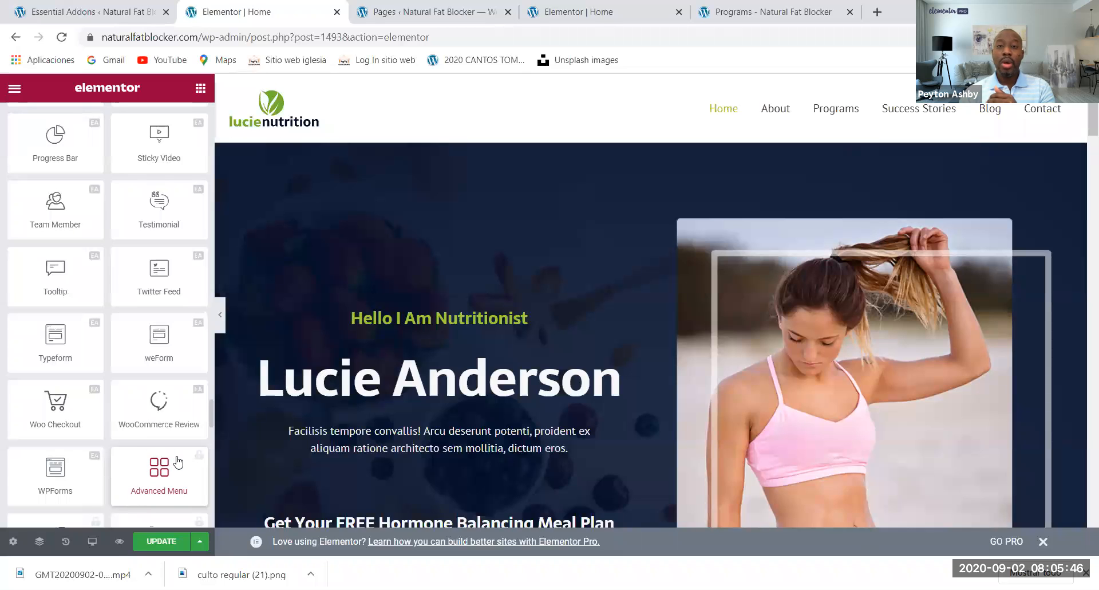
{"action": "scroll", "coordinate": [178, 461], "scroll_direction": "down", "scroll_amount": 2}
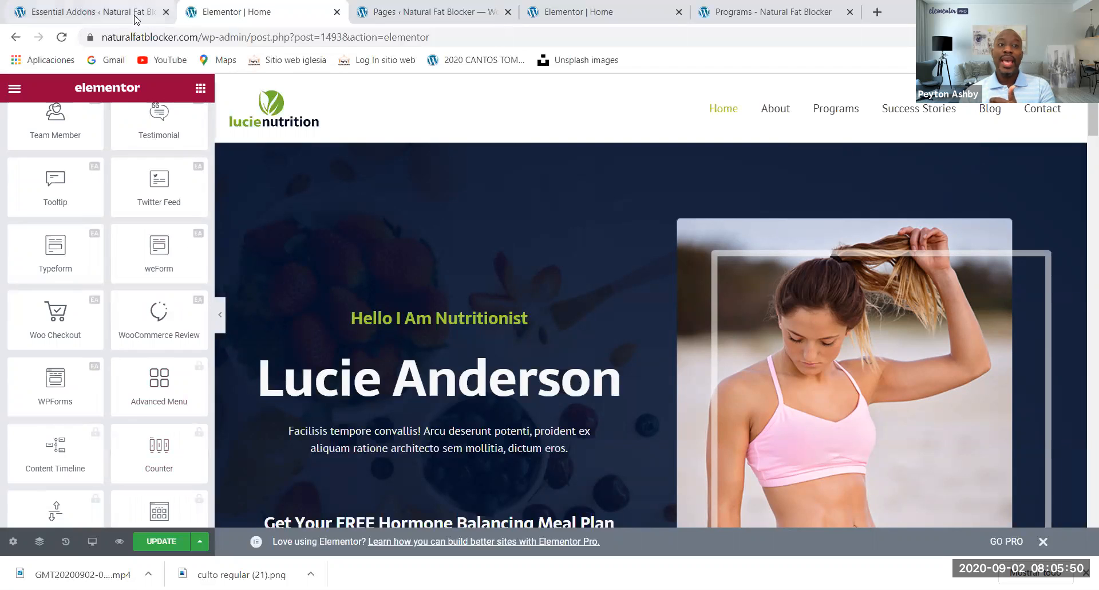
- Revisit the Essential Addons settings page and examine the locked addon widgets in the Elementor library, such as Content Timeline and Dynamic Gallery
{"action": "left_click", "coordinate": [116, 13]}
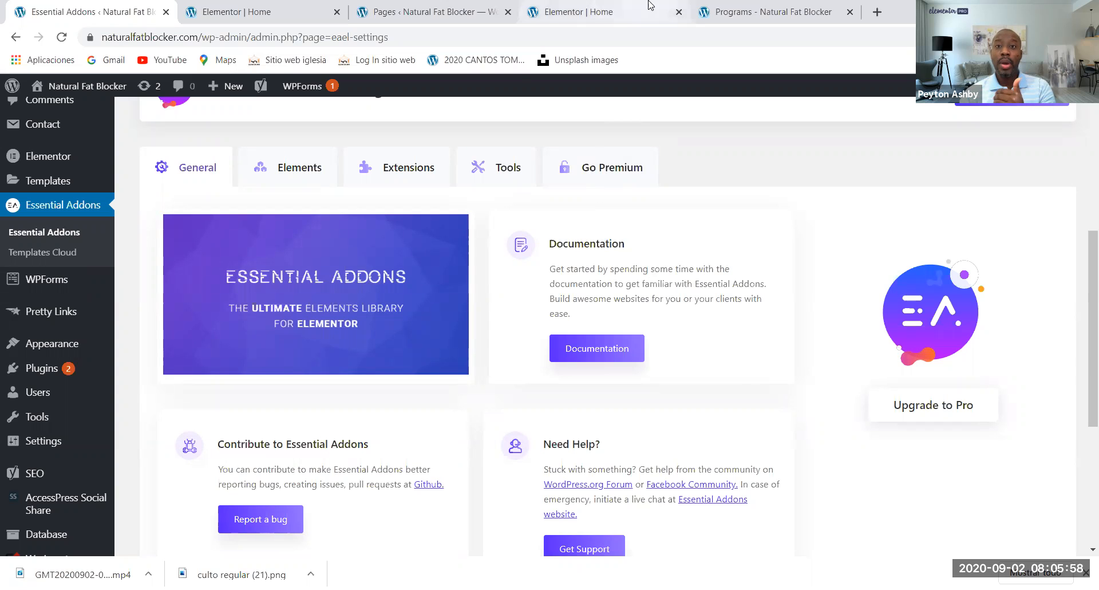
{"action": "left_click", "coordinate": [289, 7]}
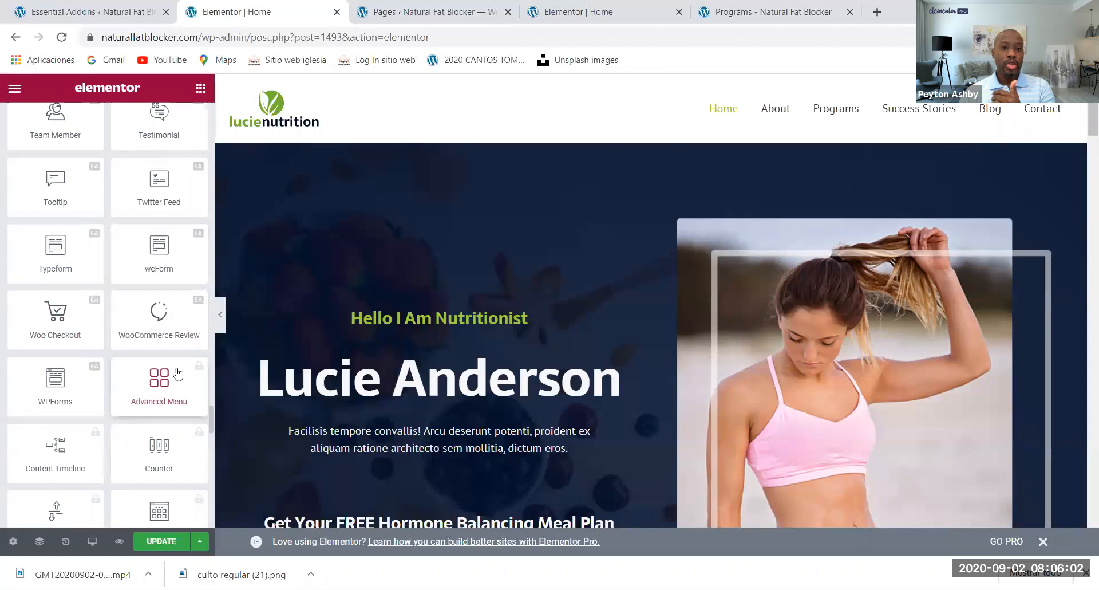
{"action": "scroll", "coordinate": [178, 374], "scroll_direction": "down", "scroll_amount": 2}
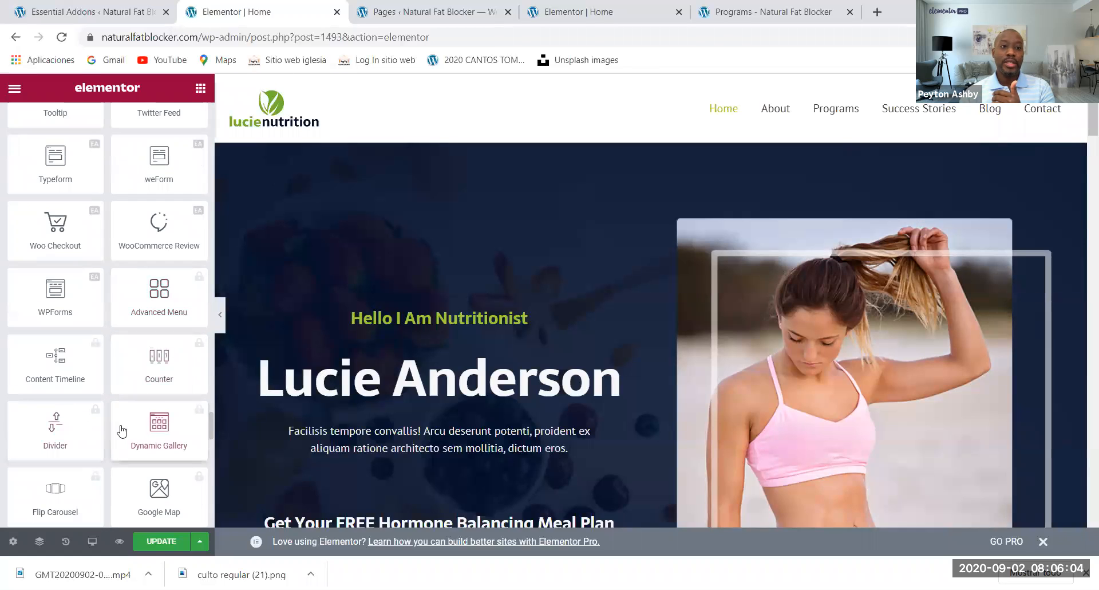
{"action": "scroll", "coordinate": [169, 402], "scroll_direction": "up", "scroll_amount": 2}
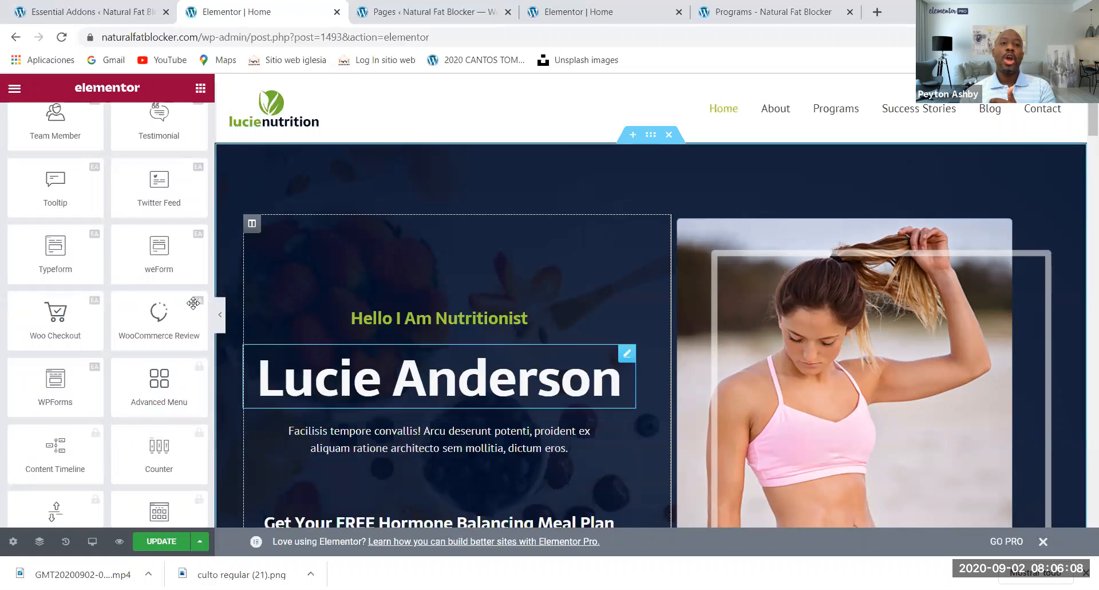
{"action": "scroll", "coordinate": [168, 287], "scroll_direction": "up", "scroll_amount": 12}
{"action": "scroll", "coordinate": [168, 287], "scroll_direction": "up", "scroll_amount": 15}
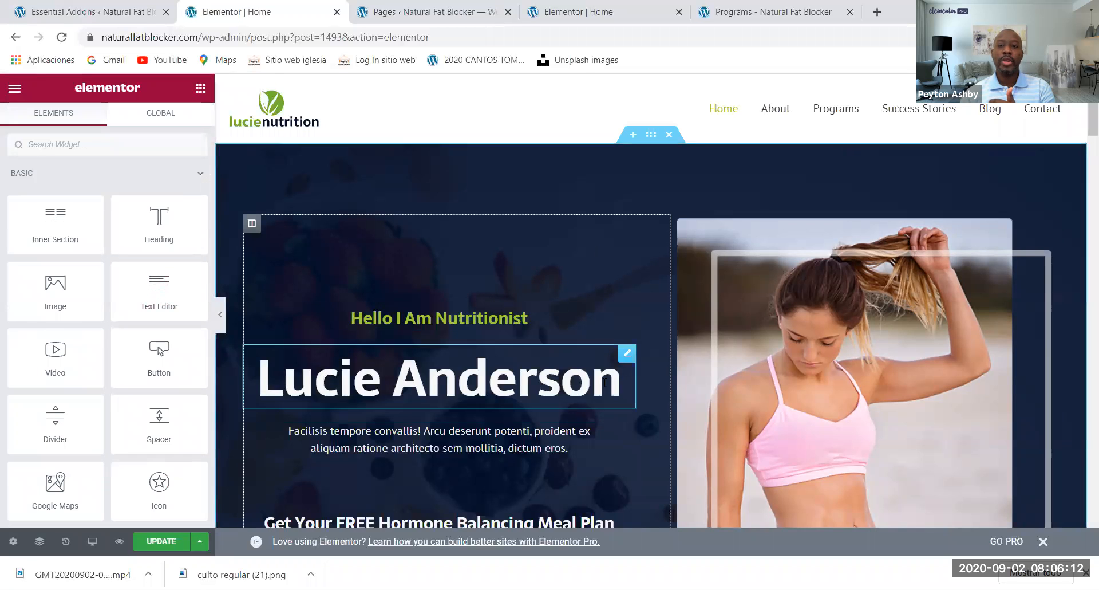
- Inspect the content settings of the hero paragraph and the "Hello I Am Nutritionist" heading, returning to the widget library after each
{"action": "scroll", "coordinate": [608, 375], "scroll_direction": "down", "scroll_amount": 1}
{"action": "scroll", "coordinate": [608, 374], "scroll_direction": "down", "scroll_amount": 2}
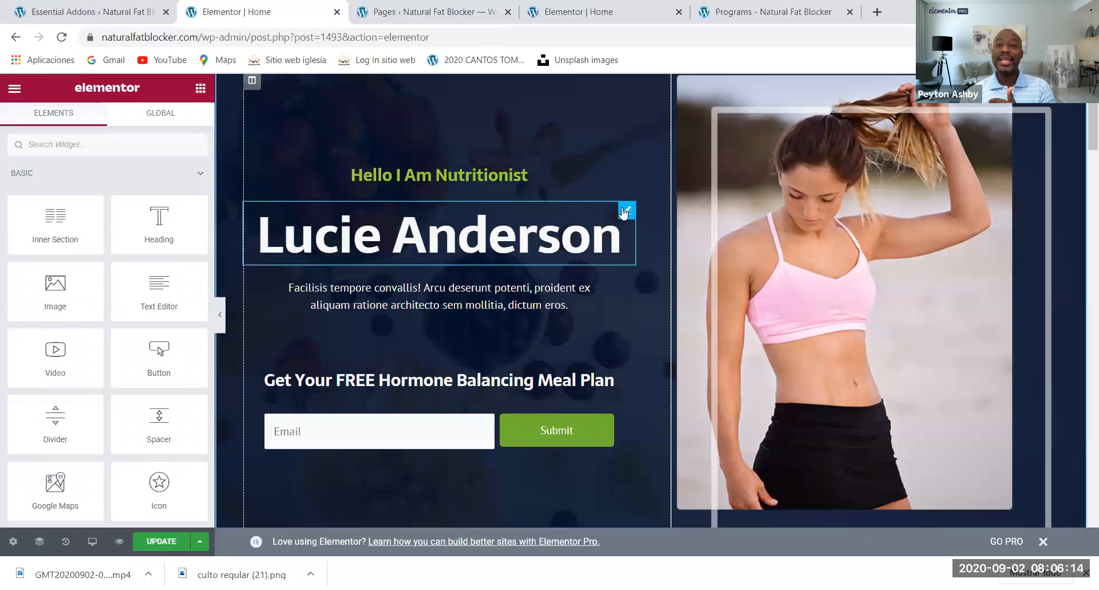
{"action": "scroll", "coordinate": [623, 269], "scroll_direction": "up", "scroll_amount": 1}
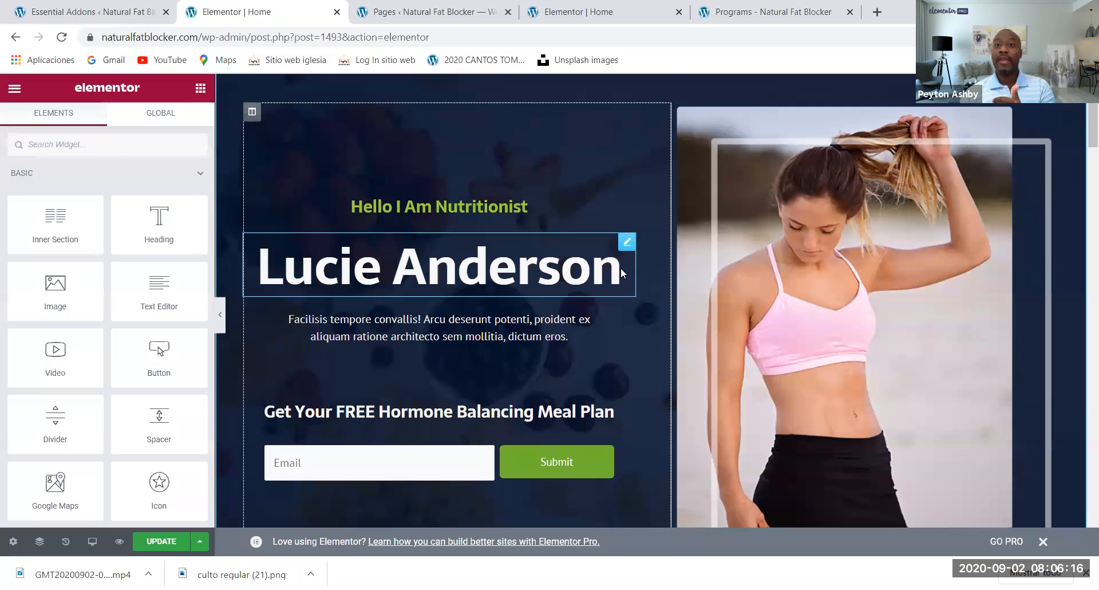
{"action": "scroll", "coordinate": [622, 267], "scroll_direction": "up", "scroll_amount": 2}
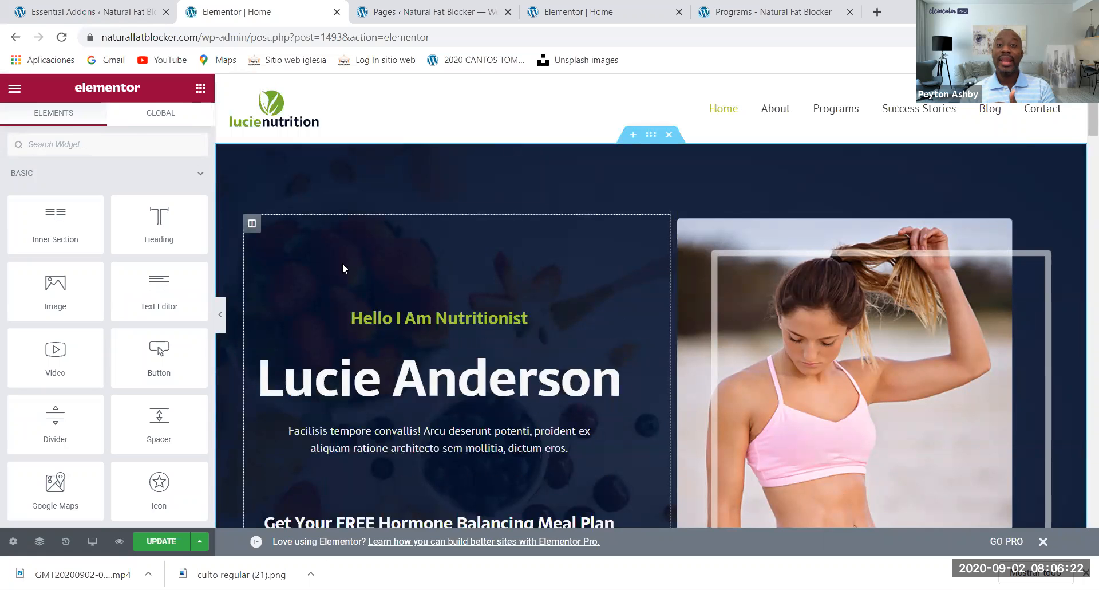
{"action": "scroll", "coordinate": [618, 355], "scroll_direction": "down", "scroll_amount": 3}
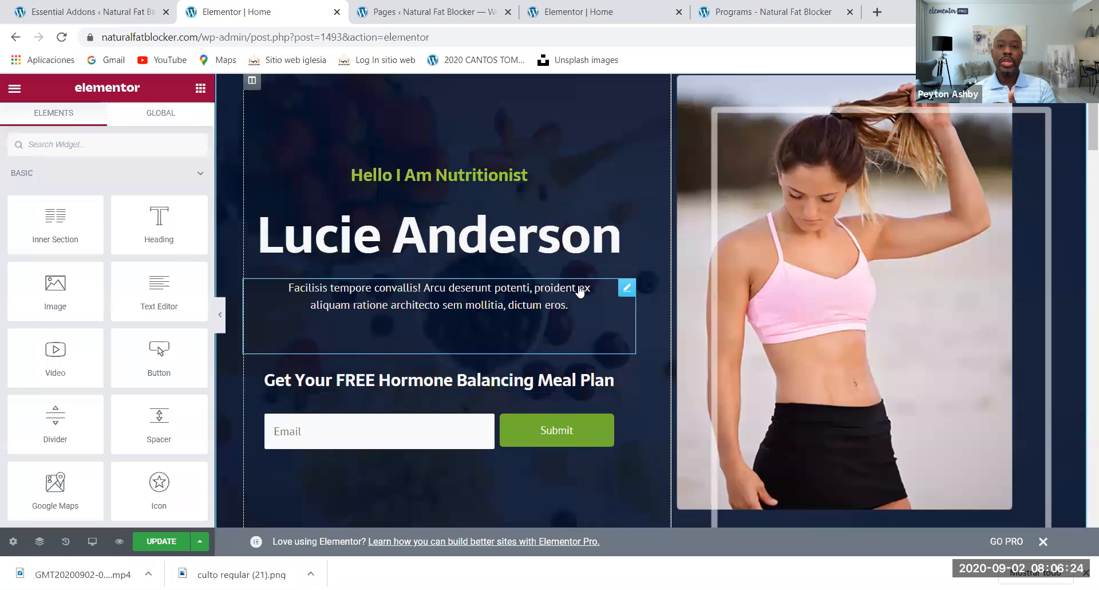
{"action": "left_click", "coordinate": [624, 295]}
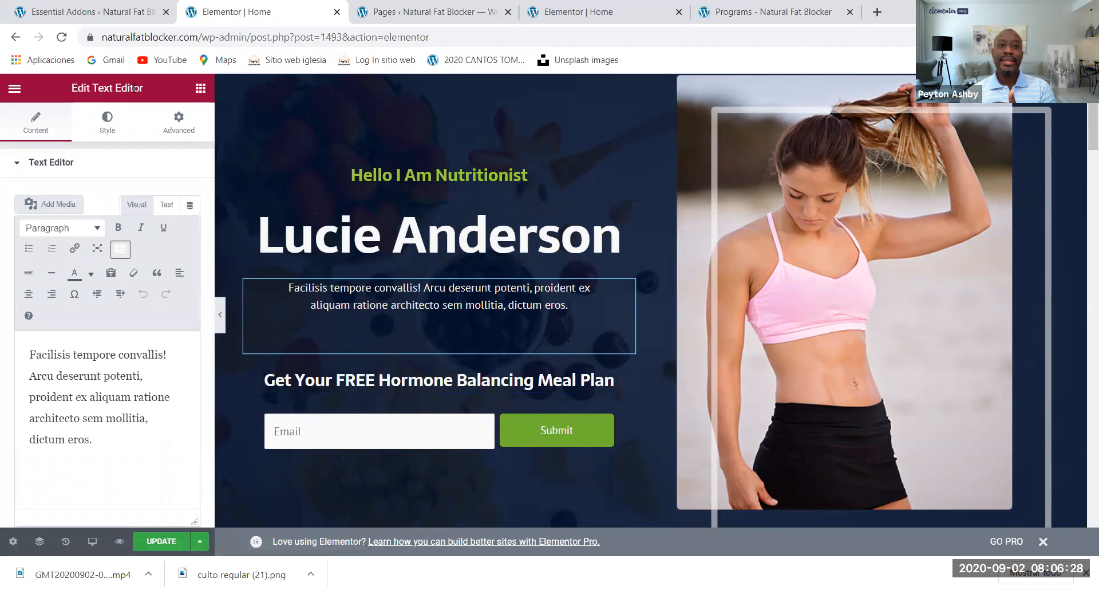
{"action": "left_click", "coordinate": [201, 88]}
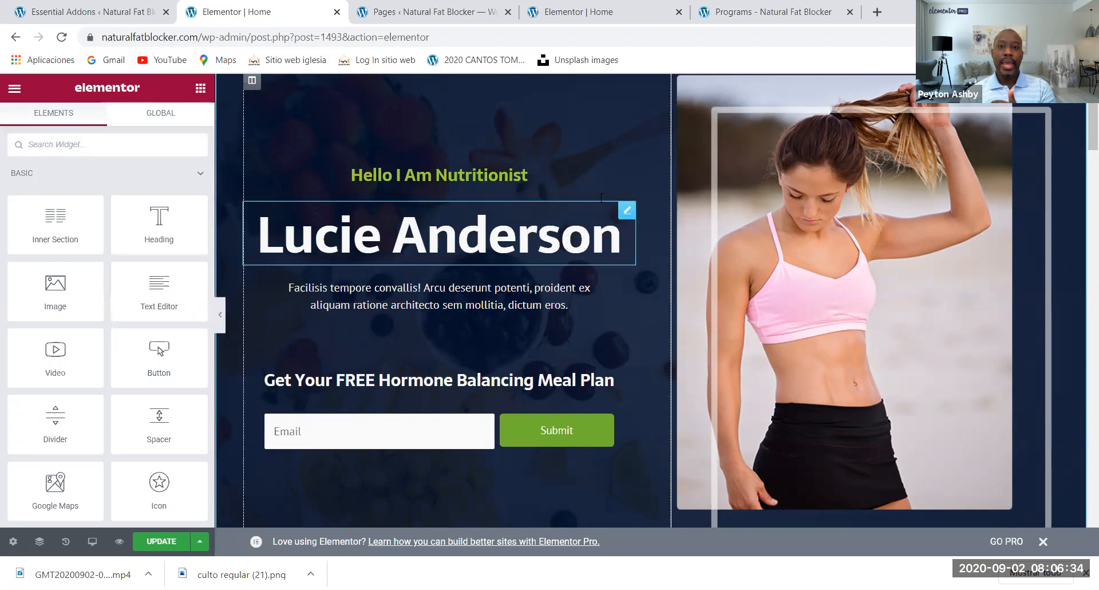
{"action": "left_click_drag", "start_coordinate": [628, 177], "coordinate": [628, 178]}
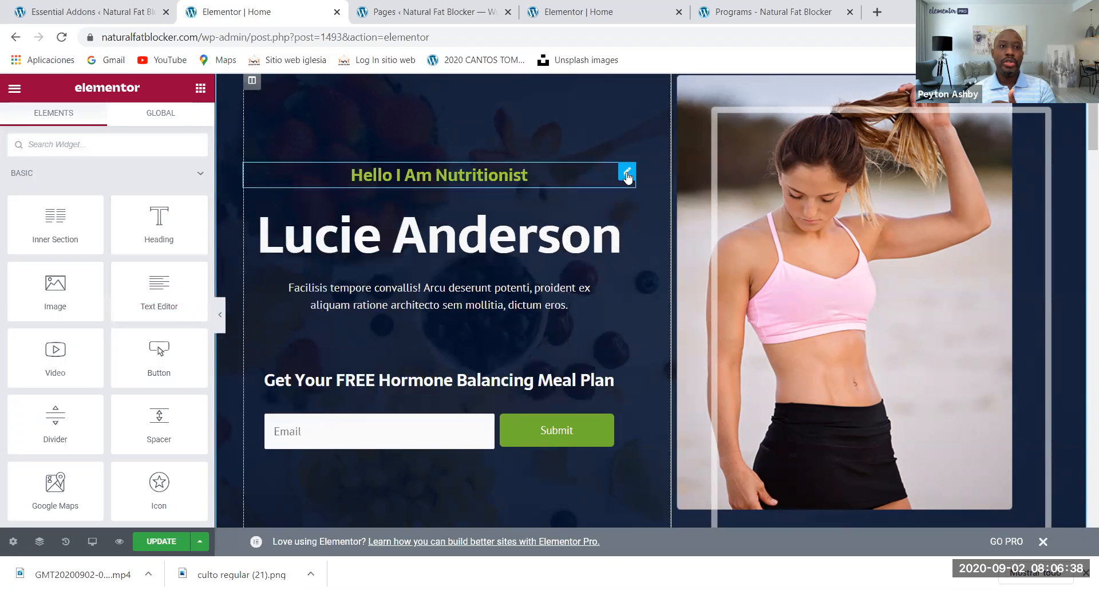
{"action": "left_click", "coordinate": [628, 176]}
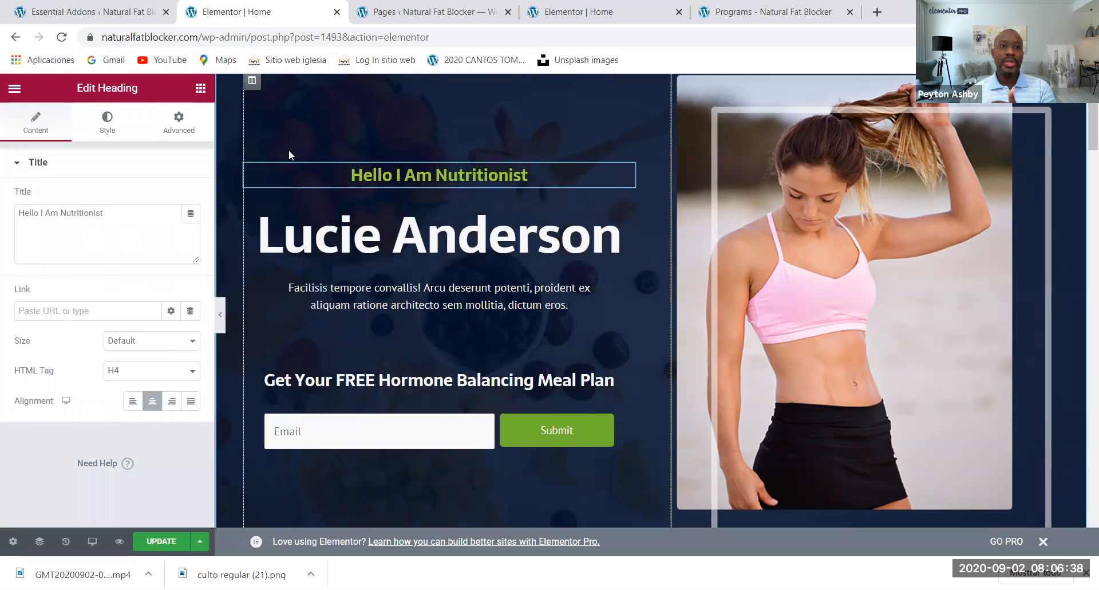
{"action": "left_click", "coordinate": [200, 89]}
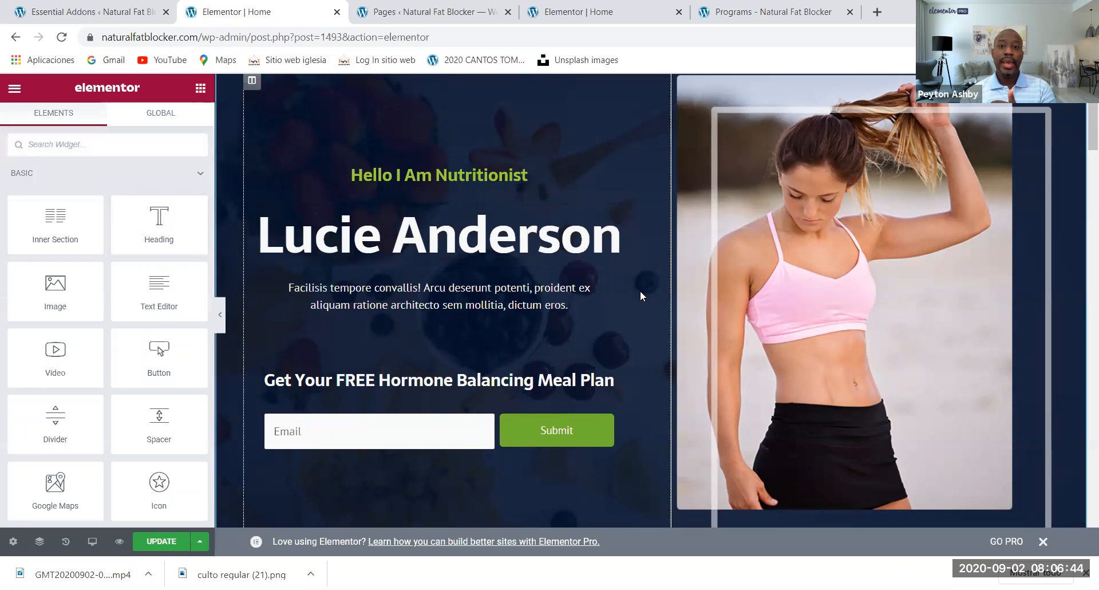
- Inspect the Image widget settings of the hero photo and return to the widget library
{"action": "scroll", "coordinate": [661, 292], "scroll_direction": "down", "scroll_amount": 1}
{"action": "scroll", "coordinate": [750, 320], "scroll_direction": "up", "scroll_amount": 3}
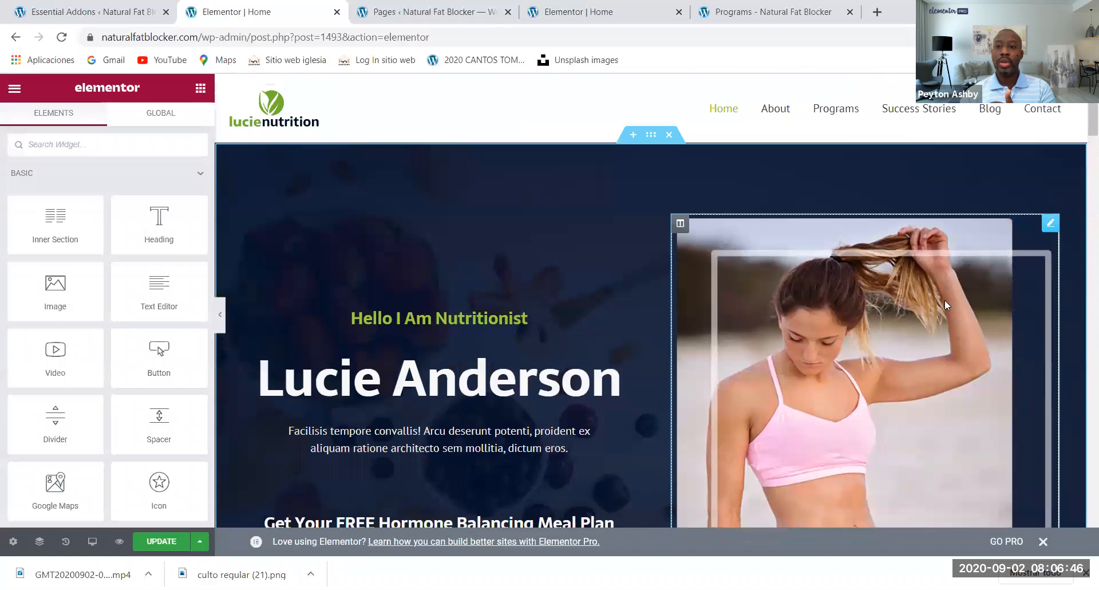
{"action": "left_click", "coordinate": [1050, 228]}
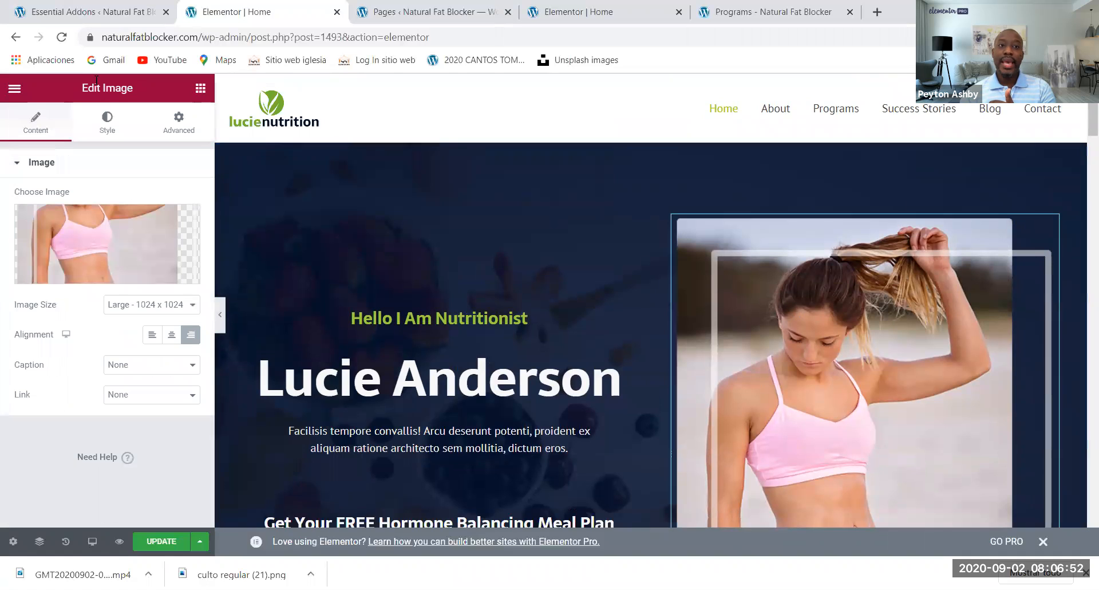
{"action": "left_click", "coordinate": [195, 90]}
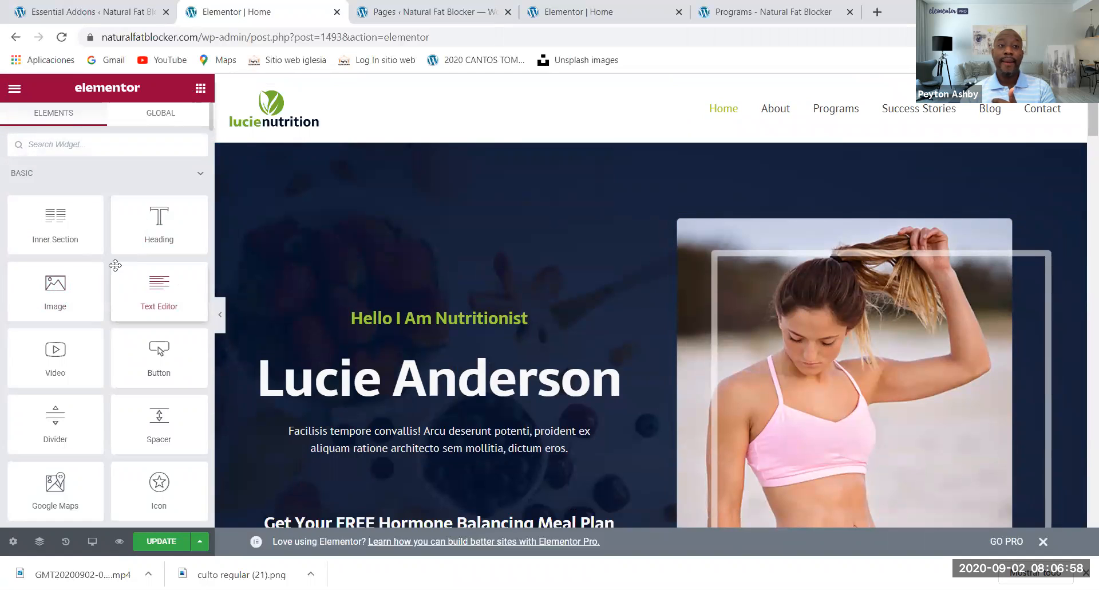
- Inspect the Image Carousel settings of the food photo slider below the hero section and return to the widget library
{"action": "scroll", "coordinate": [486, 384], "scroll_direction": "down", "scroll_amount": 8}
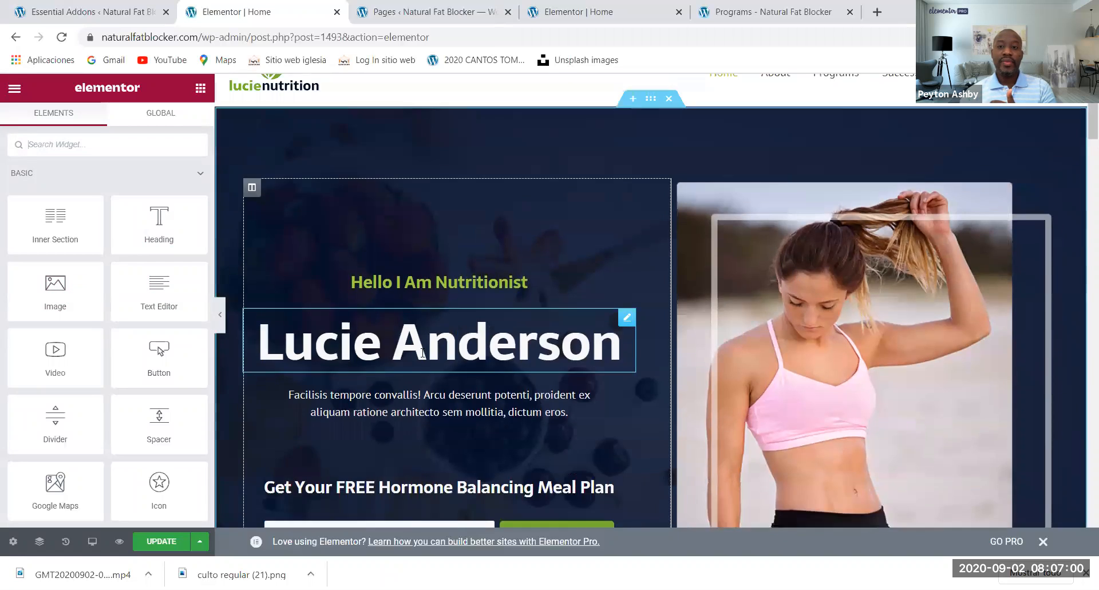
{"action": "scroll", "coordinate": [486, 387], "scroll_direction": "down", "scroll_amount": 2}
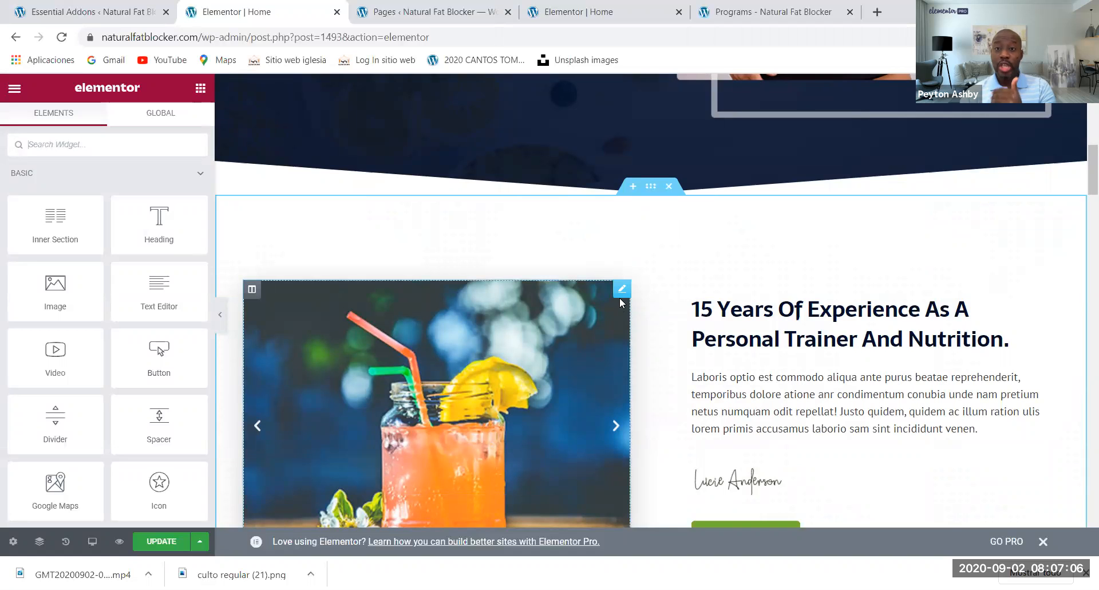
{"action": "scroll", "coordinate": [621, 303], "scroll_direction": "down", "scroll_amount": 3}
{"action": "scroll", "coordinate": [633, 260], "scroll_direction": "up", "scroll_amount": 3}
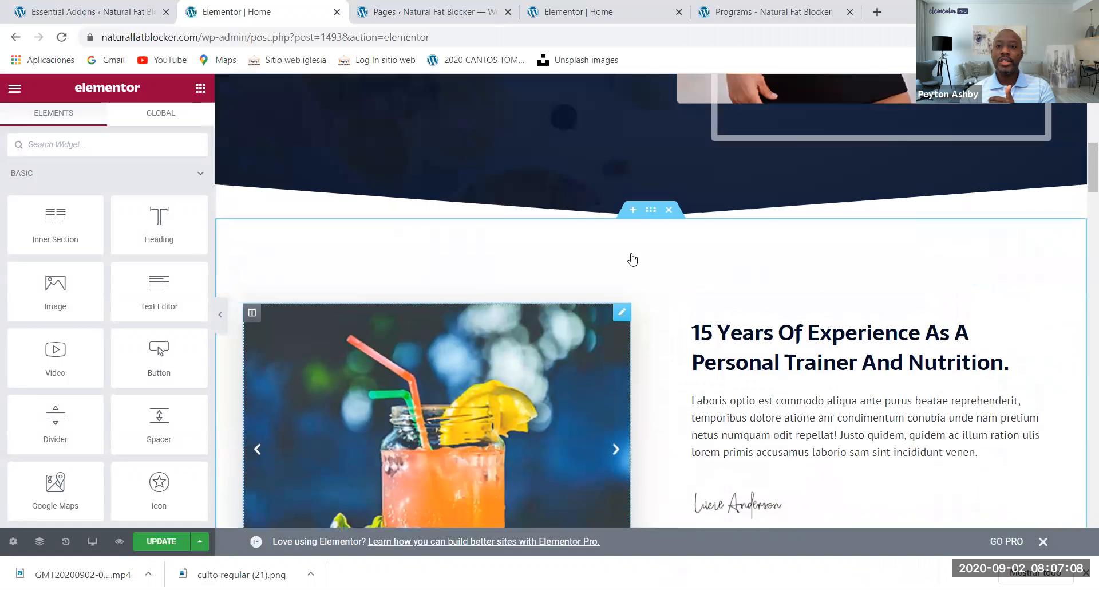
{"action": "scroll", "coordinate": [633, 259], "scroll_direction": "up", "scroll_amount": 1}
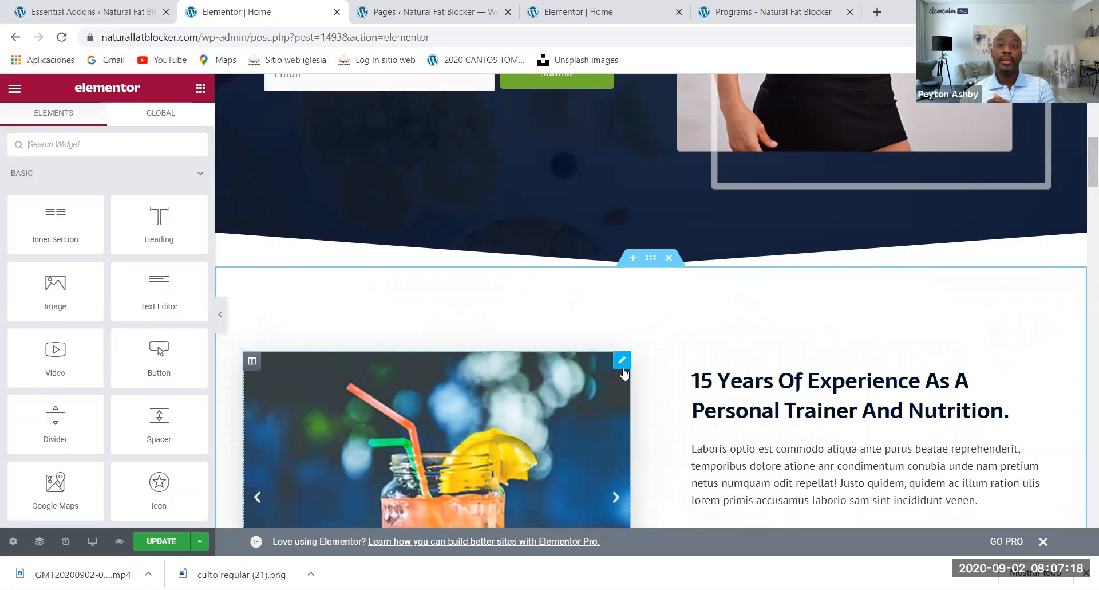
{"action": "scroll", "coordinate": [623, 354], "scroll_direction": "down", "scroll_amount": 3}
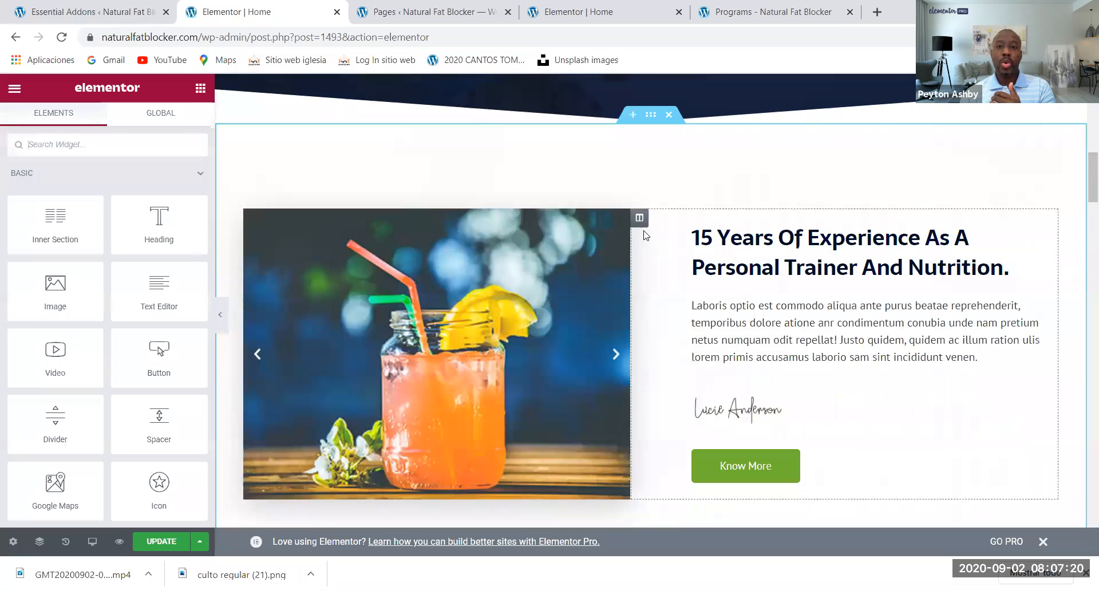
{"action": "left_click", "coordinate": [620, 220]}
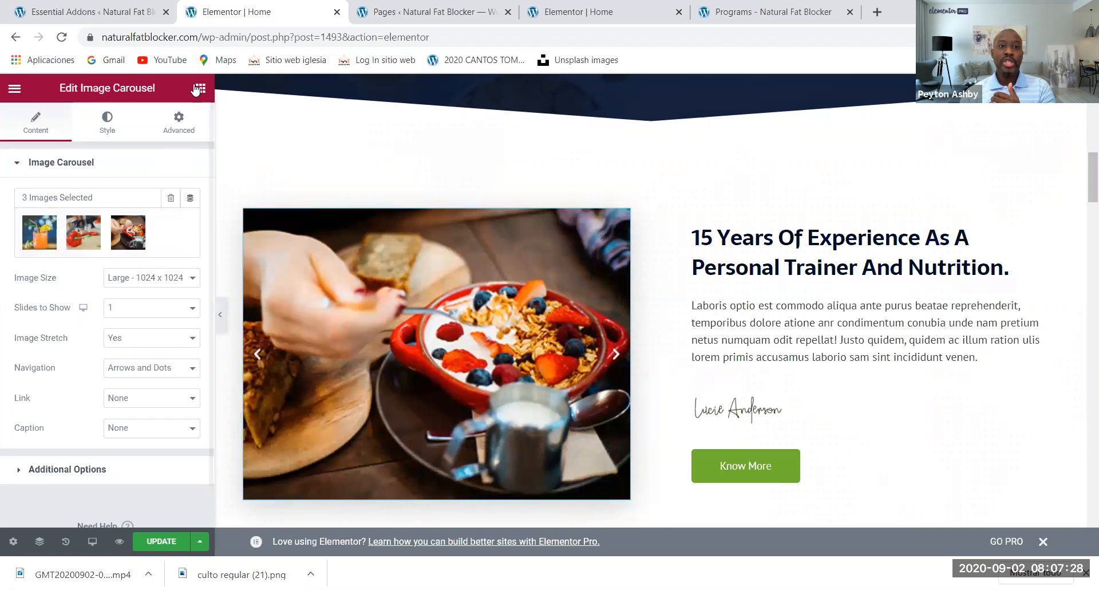
{"action": "left_click", "coordinate": [201, 89]}
- Find the Image Carousel widget in the library's General category and reopen the food photo slider's settings
{"action": "scroll", "coordinate": [81, 221], "scroll_direction": "down", "scroll_amount": 1}
{"action": "scroll", "coordinate": [73, 198], "scroll_direction": "up", "scroll_amount": 1}
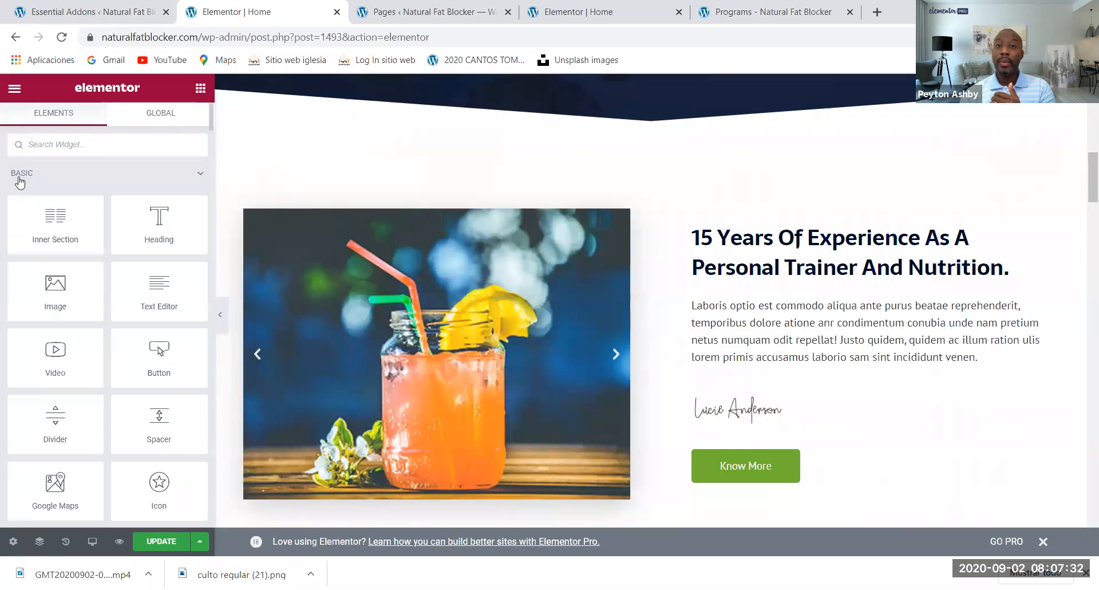
{"action": "scroll", "coordinate": [123, 352], "scroll_direction": "down", "scroll_amount": 2}
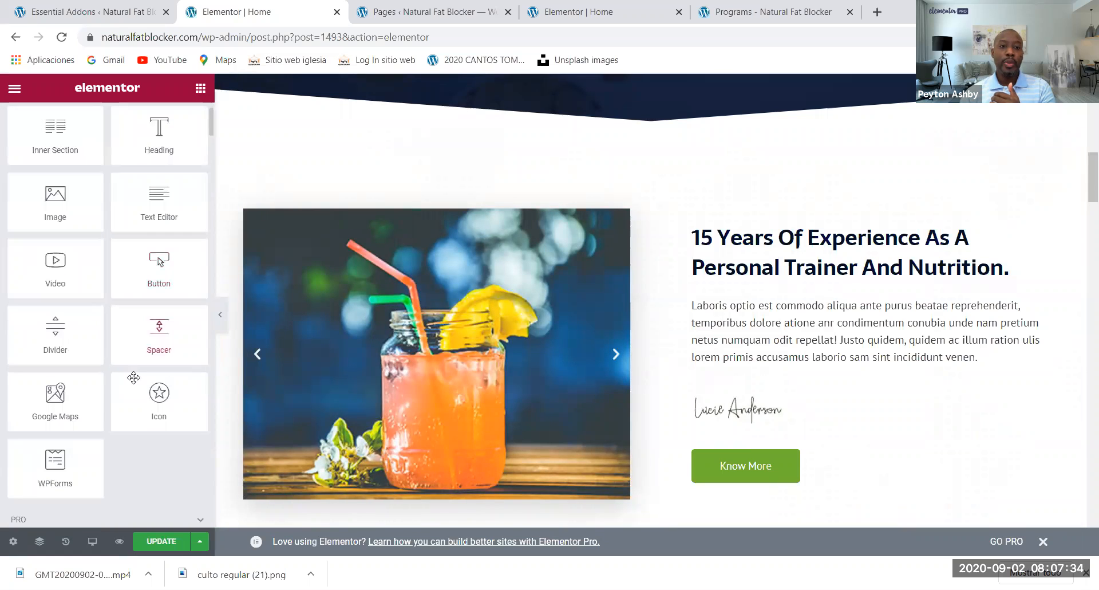
{"action": "scroll", "coordinate": [133, 377], "scroll_direction": "down", "scroll_amount": 15}
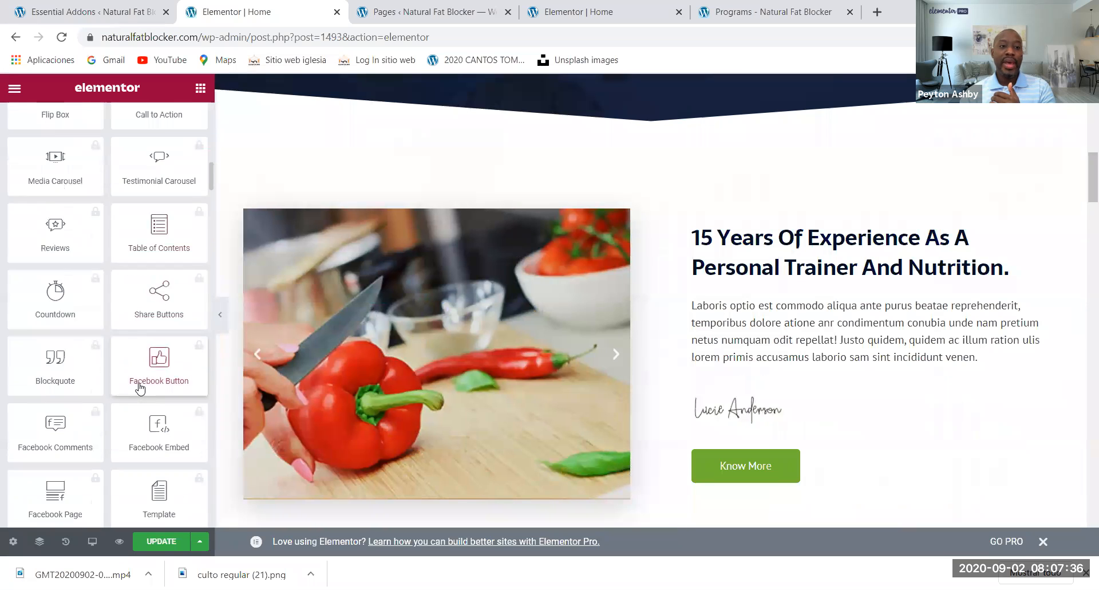
{"action": "scroll", "coordinate": [139, 388], "scroll_direction": "down", "scroll_amount": 8}
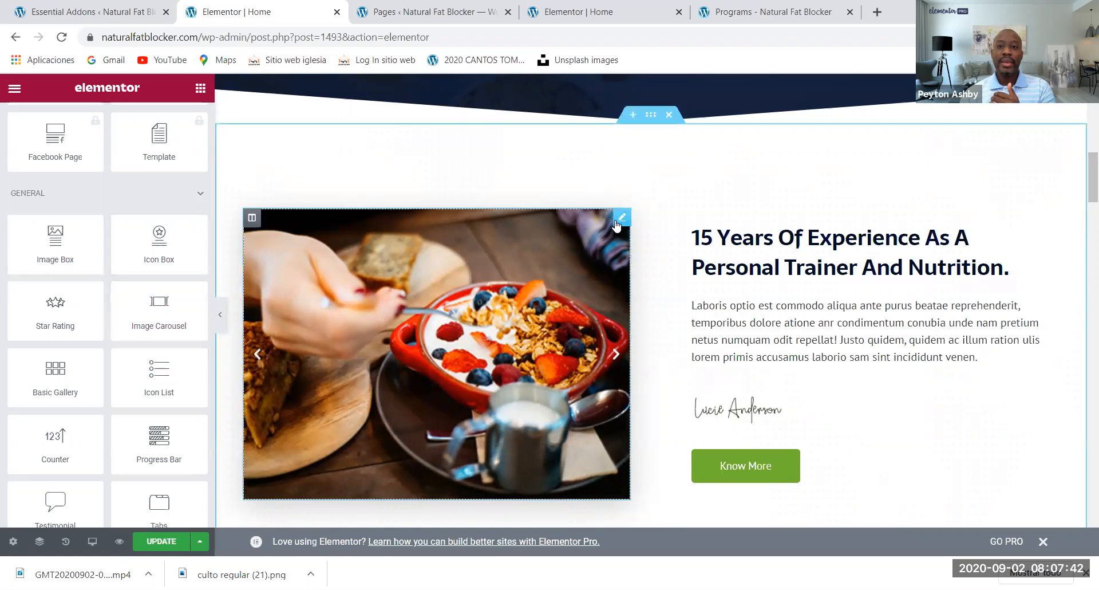
{"action": "left_click", "coordinate": [620, 222]}
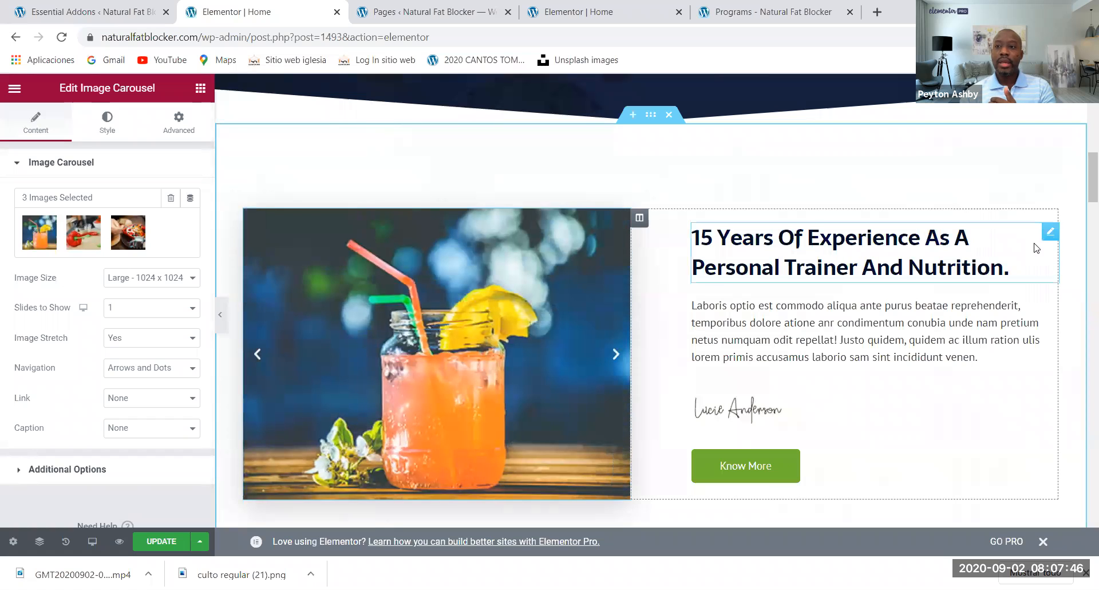
- Inspect the Image Box settings of the "15 Years Of Experience" heading and the Image settings of the signature below it
{"action": "left_click", "coordinate": [1050, 233]}
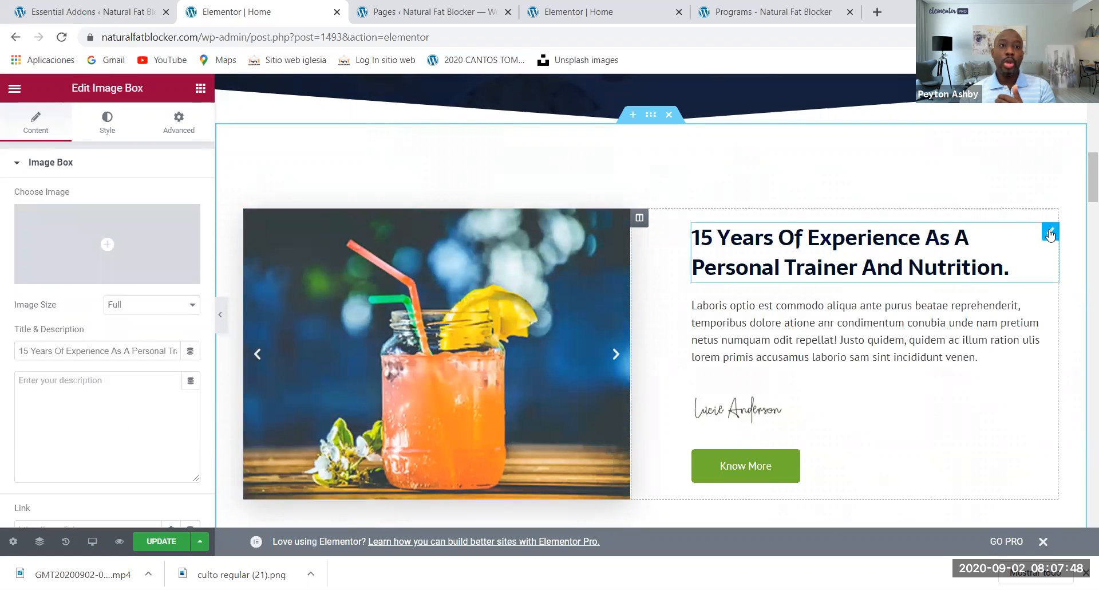
{"action": "scroll", "coordinate": [1048, 300], "scroll_direction": "down", "scroll_amount": 1}
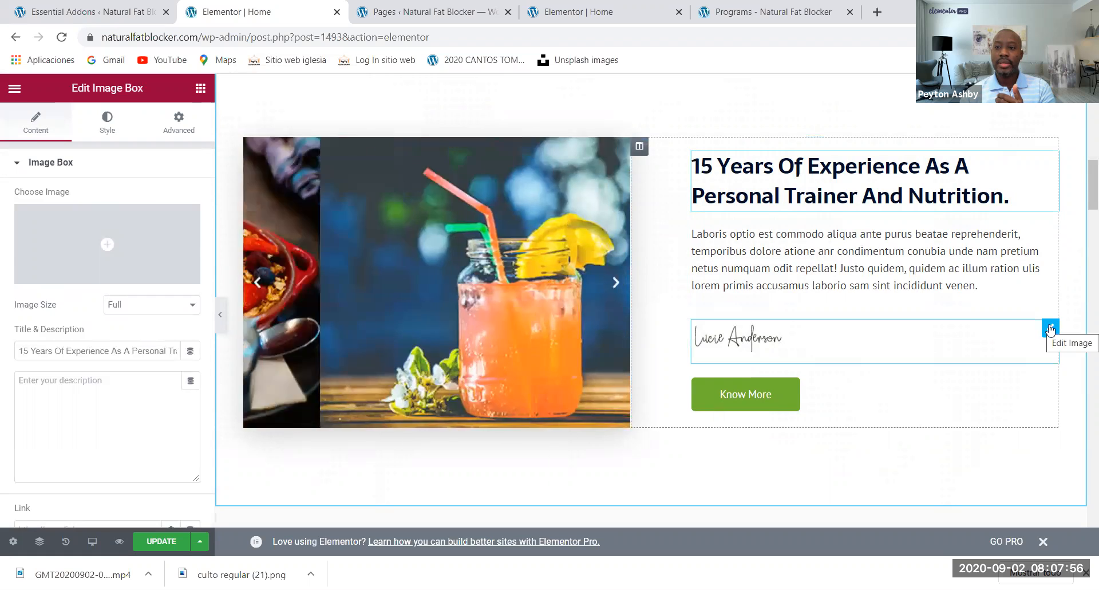
{"action": "left_click", "coordinate": [1050, 330]}
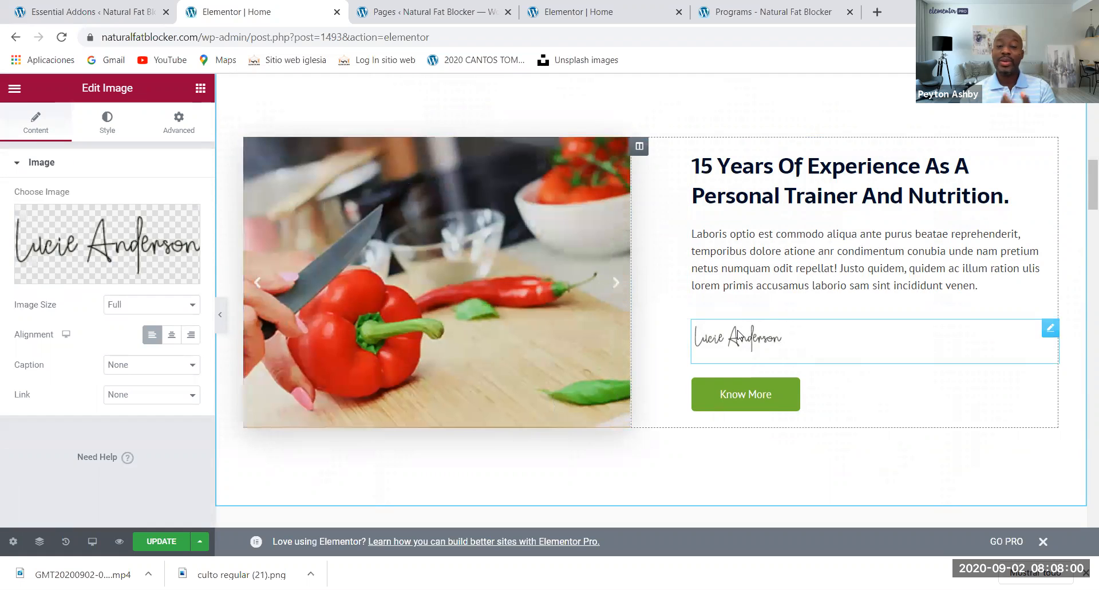
{"action": "mouse_move", "coordinate": [118, 242]}
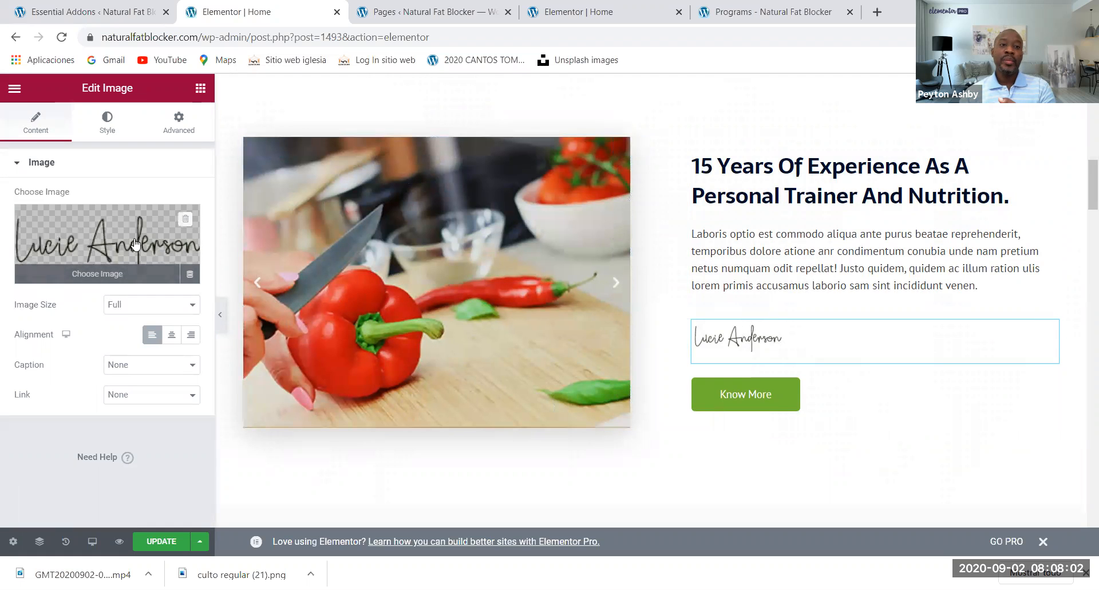
- Inspect the content settings of the "Know More" button and return to the widget library
{"action": "scroll", "coordinate": [740, 376], "scroll_direction": "down", "scroll_amount": 6}
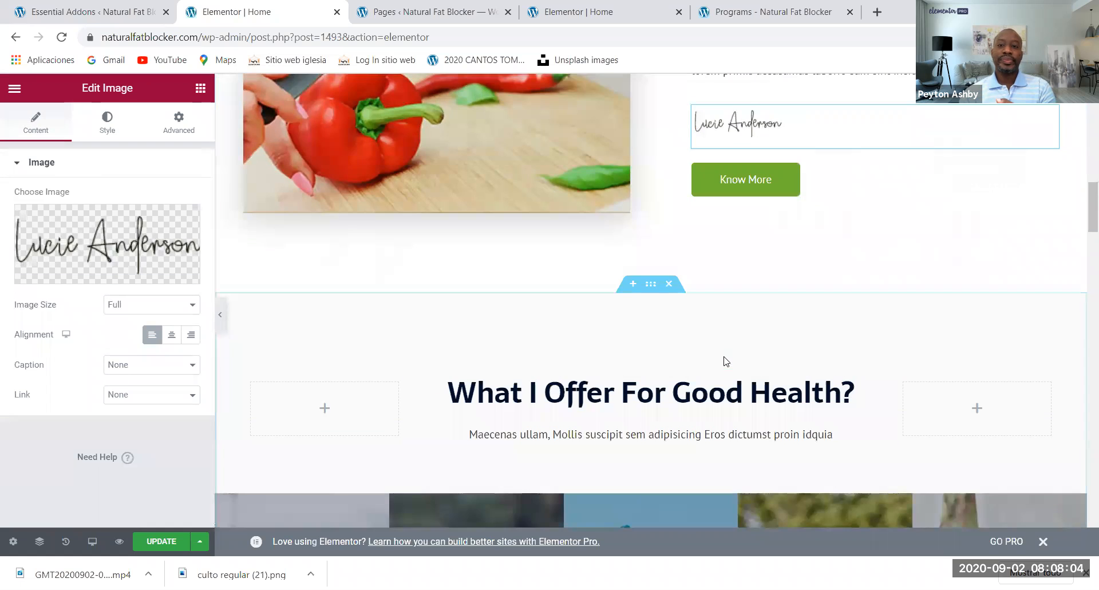
{"action": "scroll", "coordinate": [809, 302], "scroll_direction": "up", "scroll_amount": 4}
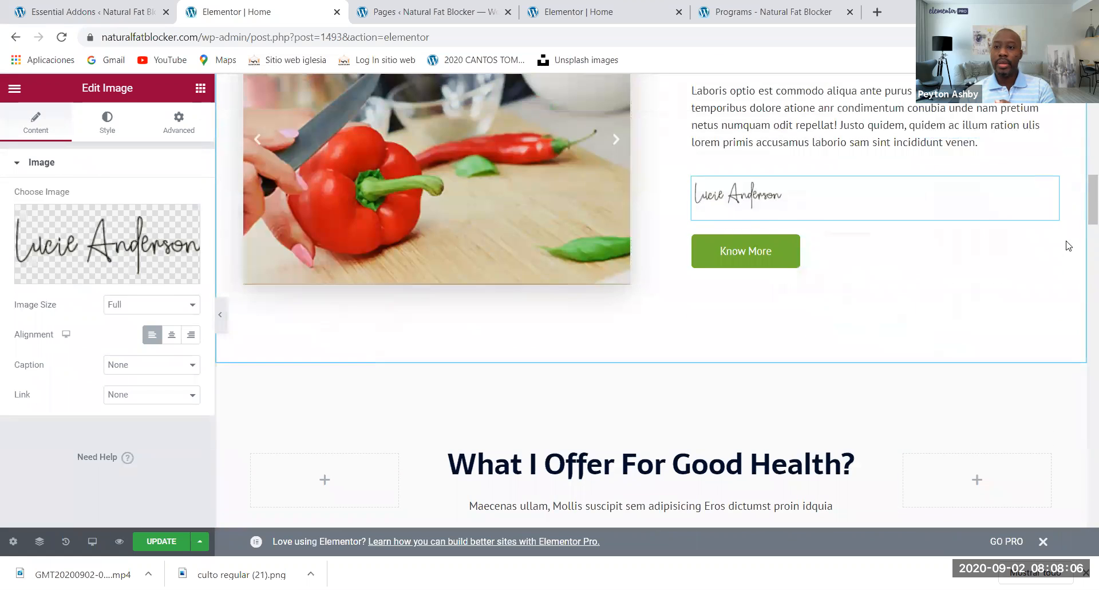
{"action": "right_click", "coordinate": [1050, 245]}
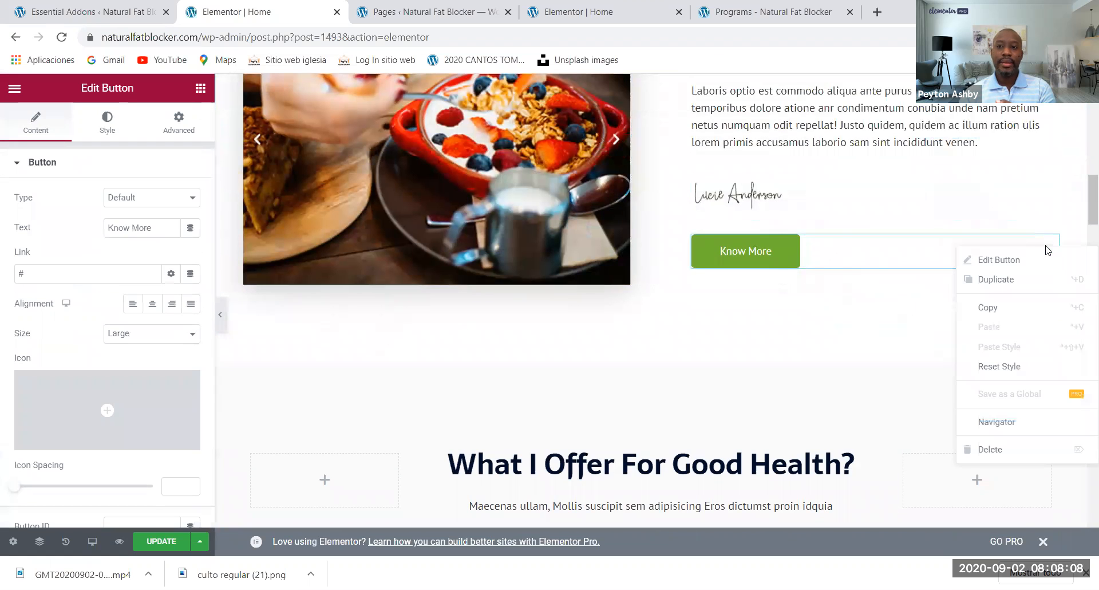
{"action": "left_click", "coordinate": [1051, 247]}
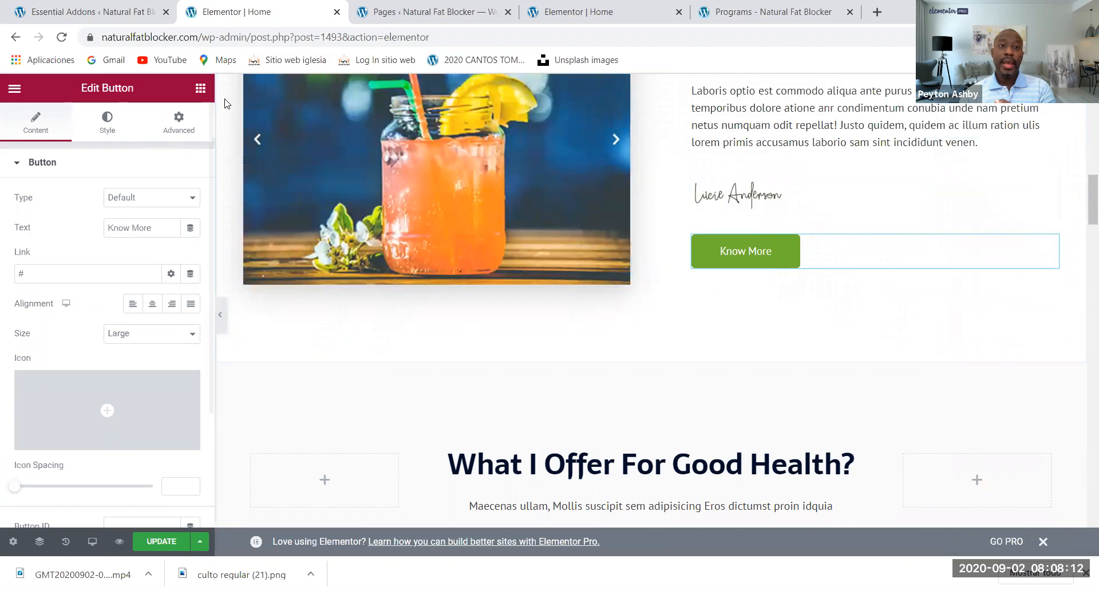
{"action": "left_click", "coordinate": [201, 89]}
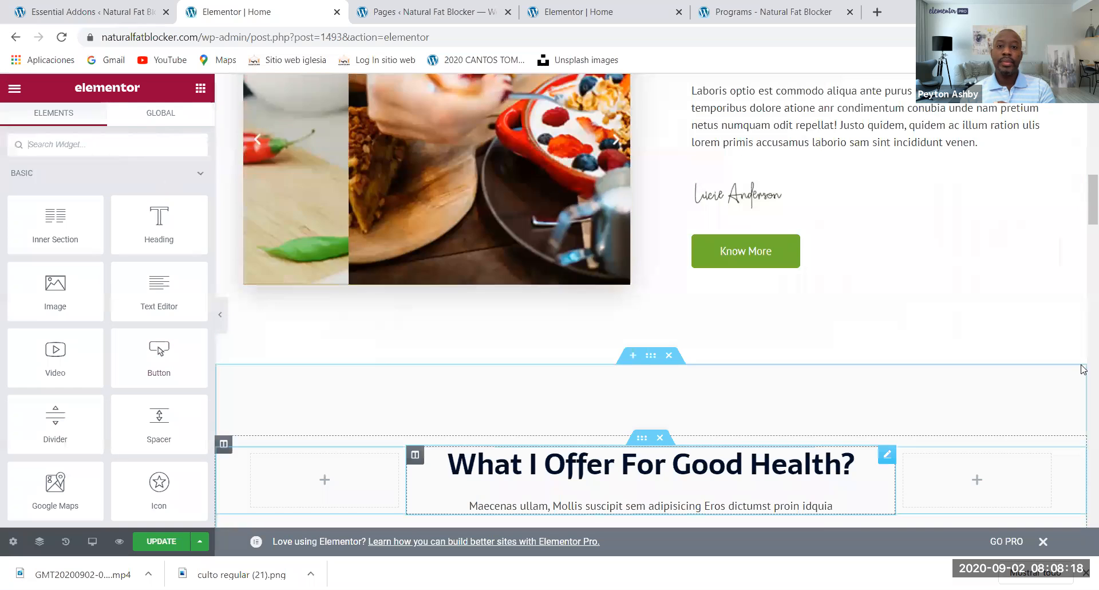
- Examine the layout settings of the inner section, column and outer section around "What I Offer For Good Health?", returning to the widget library
{"action": "scroll", "coordinate": [790, 252], "scroll_direction": "down", "scroll_amount": 4}
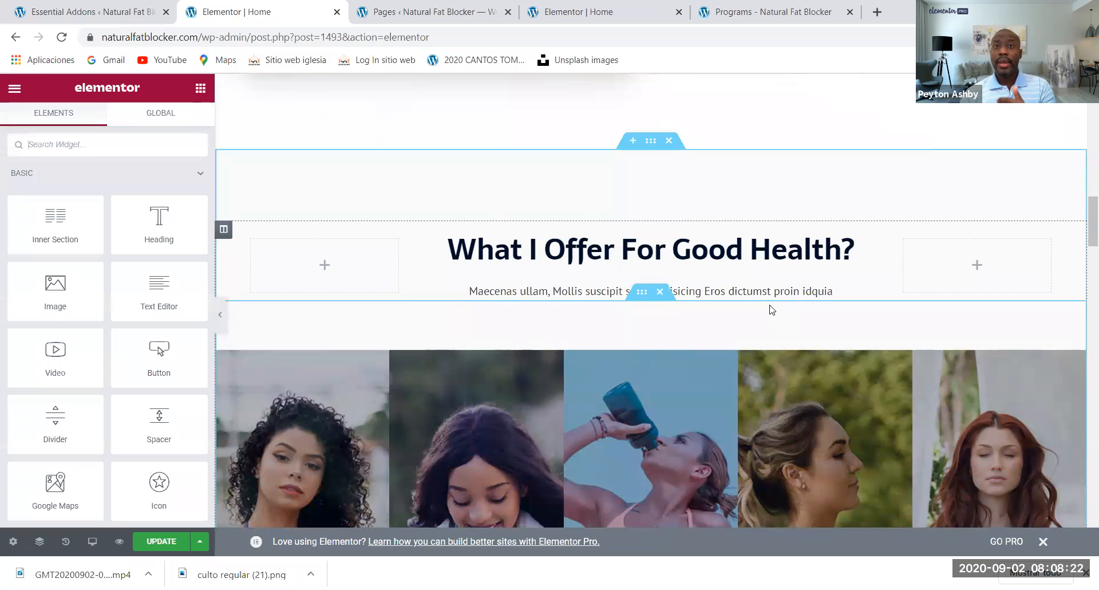
{"action": "scroll", "coordinate": [771, 310], "scroll_direction": "down", "scroll_amount": 1}
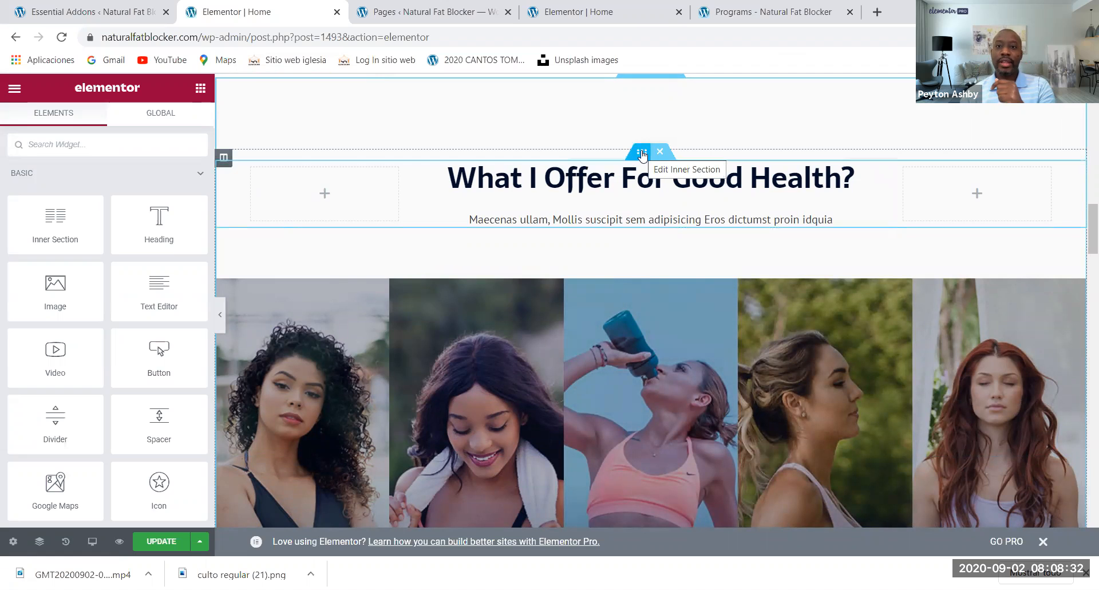
{"action": "left_click", "coordinate": [642, 153]}
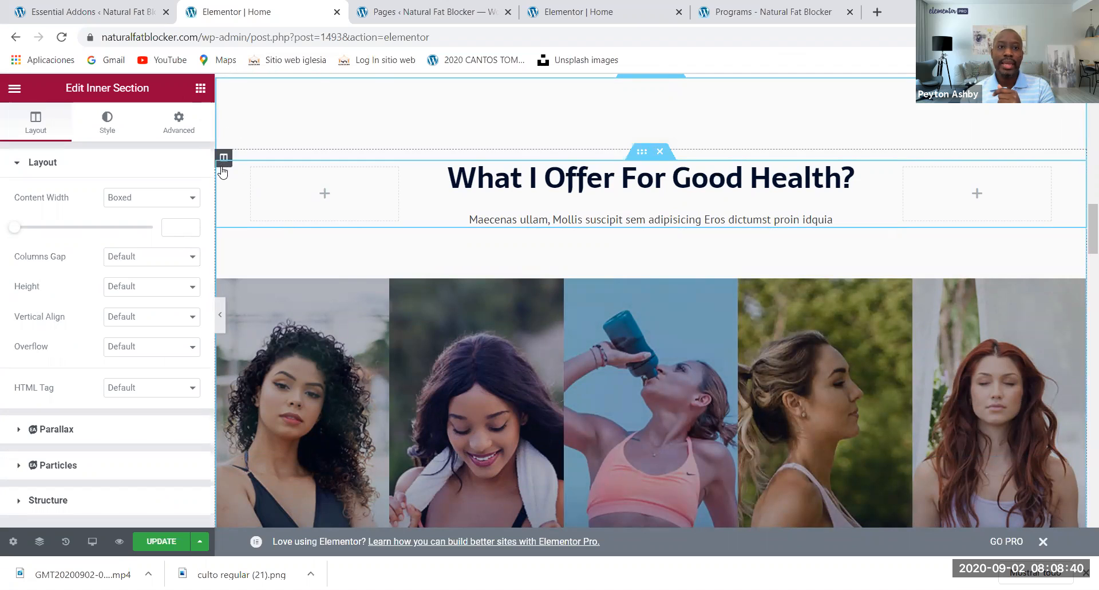
{"action": "left_click", "coordinate": [223, 156]}
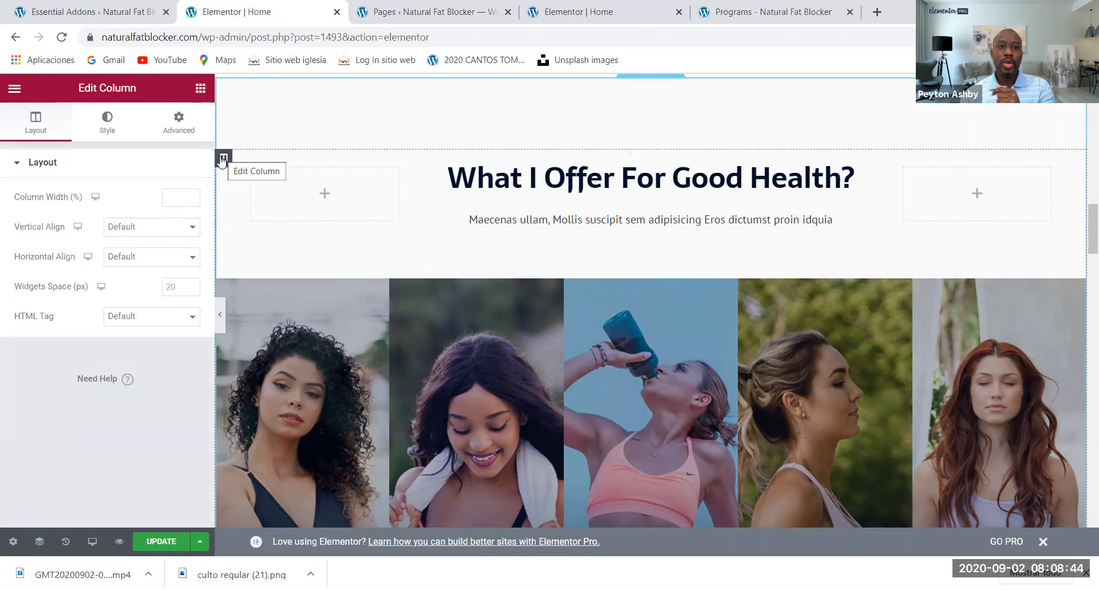
{"action": "scroll", "coordinate": [425, 233], "scroll_direction": "up", "scroll_amount": 3}
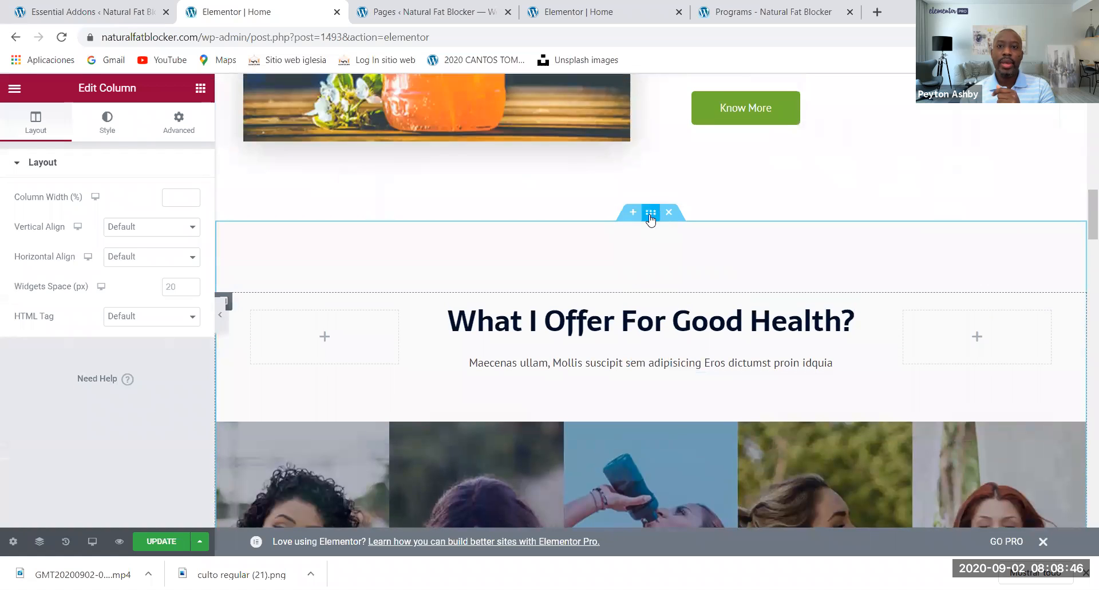
{"action": "left_click", "coordinate": [650, 215]}
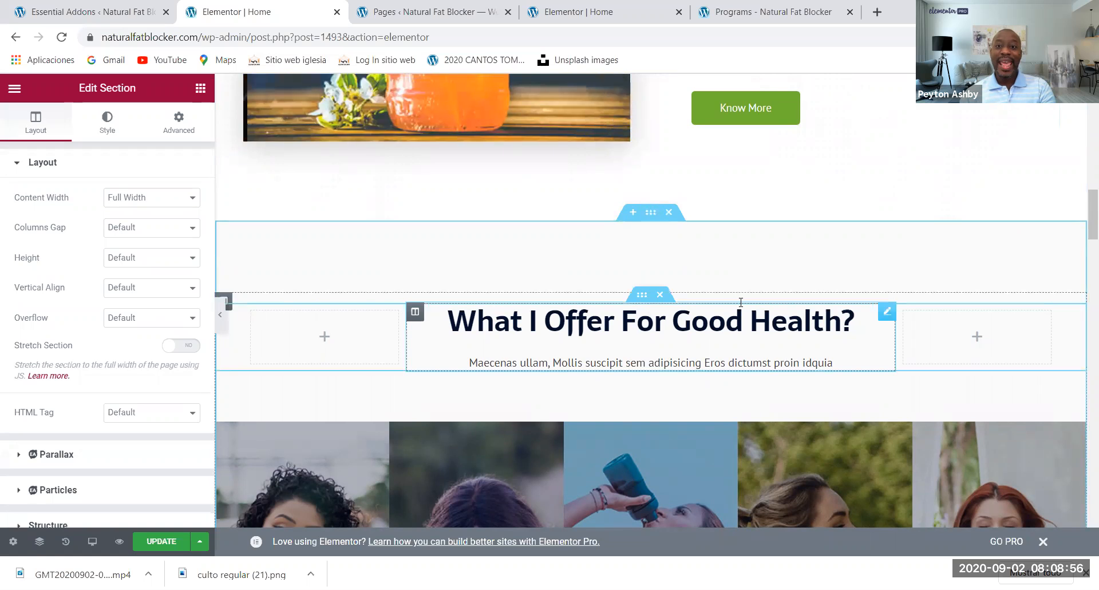
{"action": "left_click", "coordinate": [203, 95]}
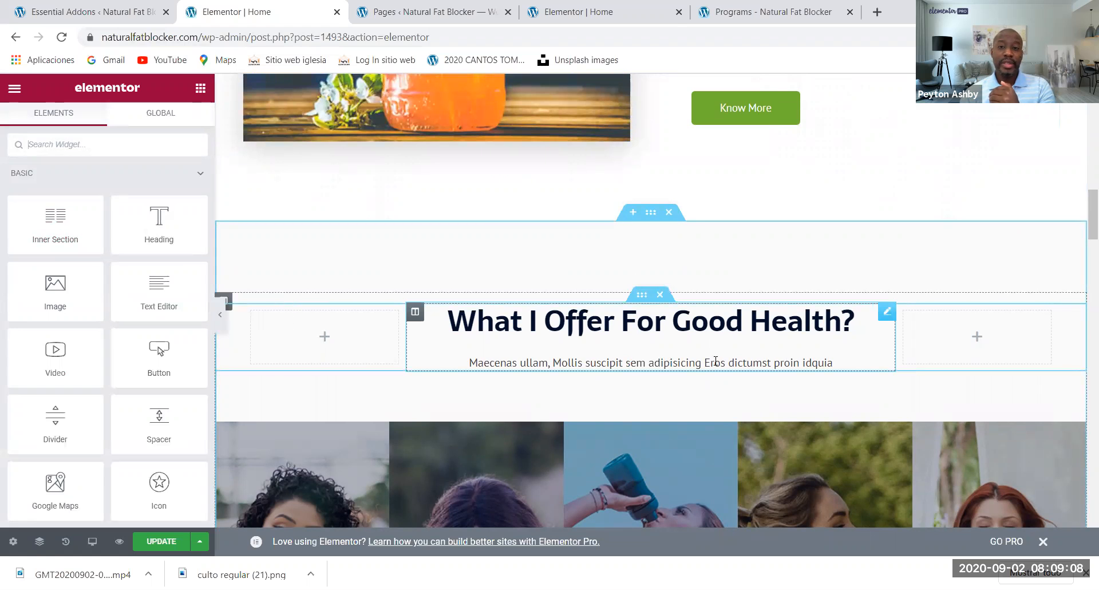
- Inspect the layout settings of the "What I Offer For Good Health?" inner section and its three columns, plus the heading's Image Box content
{"action": "scroll", "coordinate": [638, 282], "scroll_direction": "down", "scroll_amount": 1}
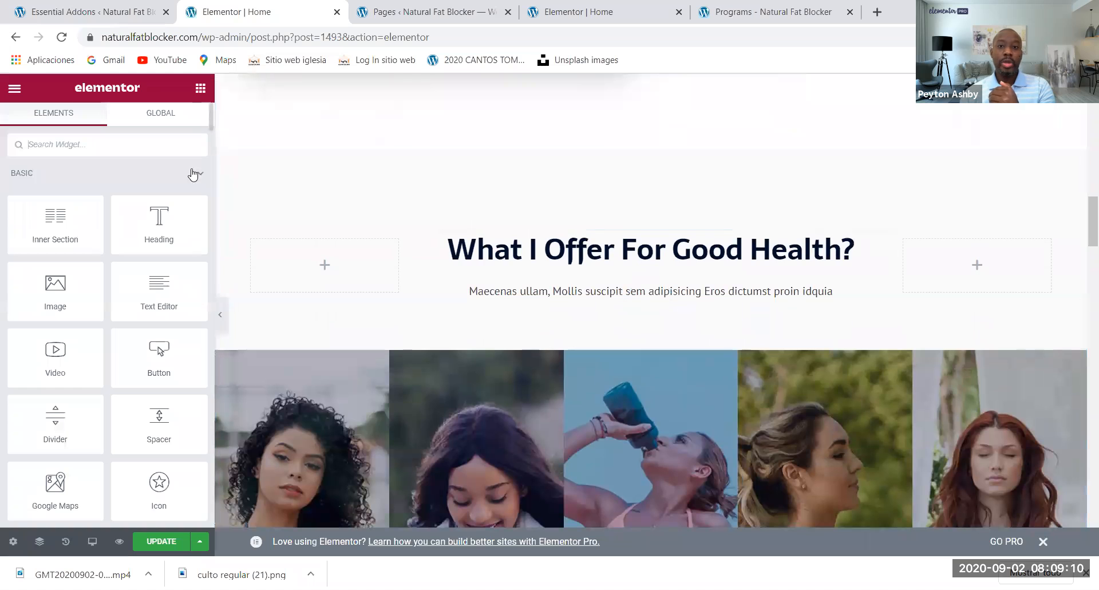
{"action": "scroll", "coordinate": [684, 195], "scroll_direction": "up", "scroll_amount": 1}
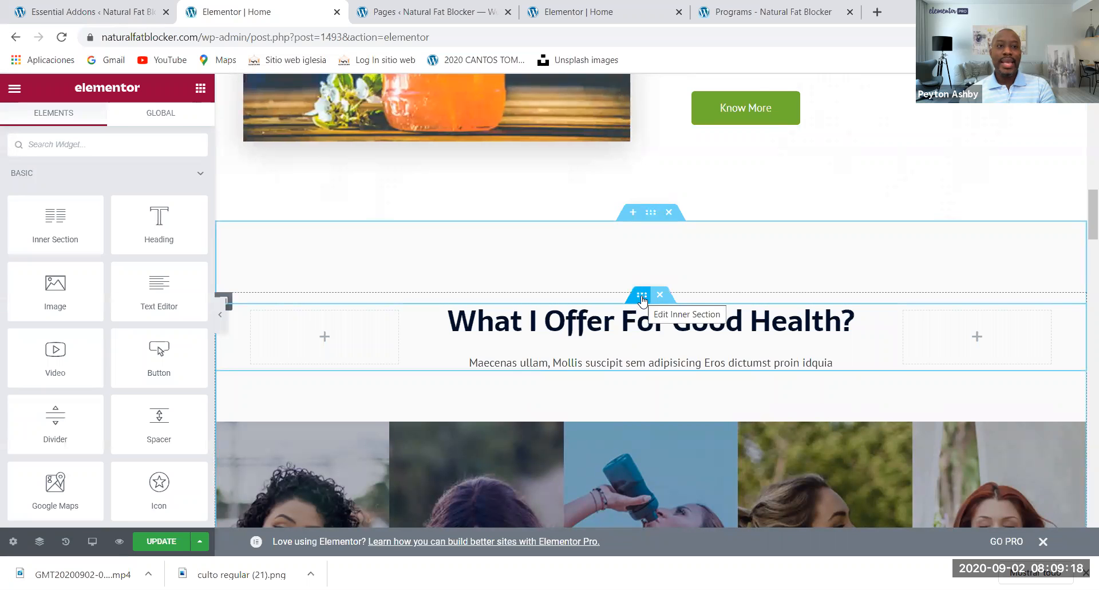
{"action": "left_click", "coordinate": [642, 297]}
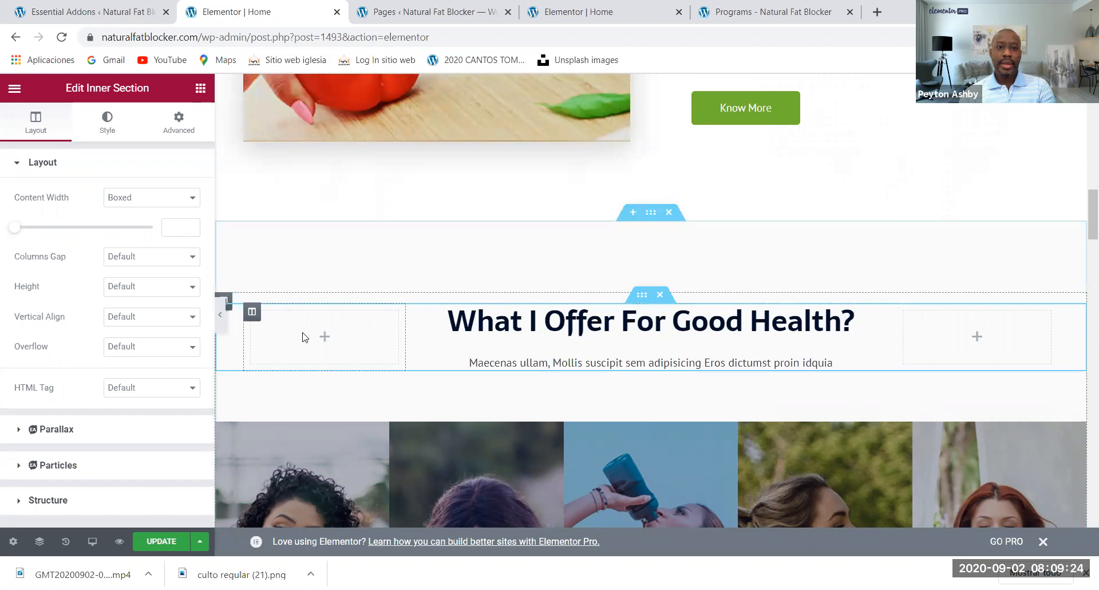
{"action": "left_click", "coordinate": [254, 318]}
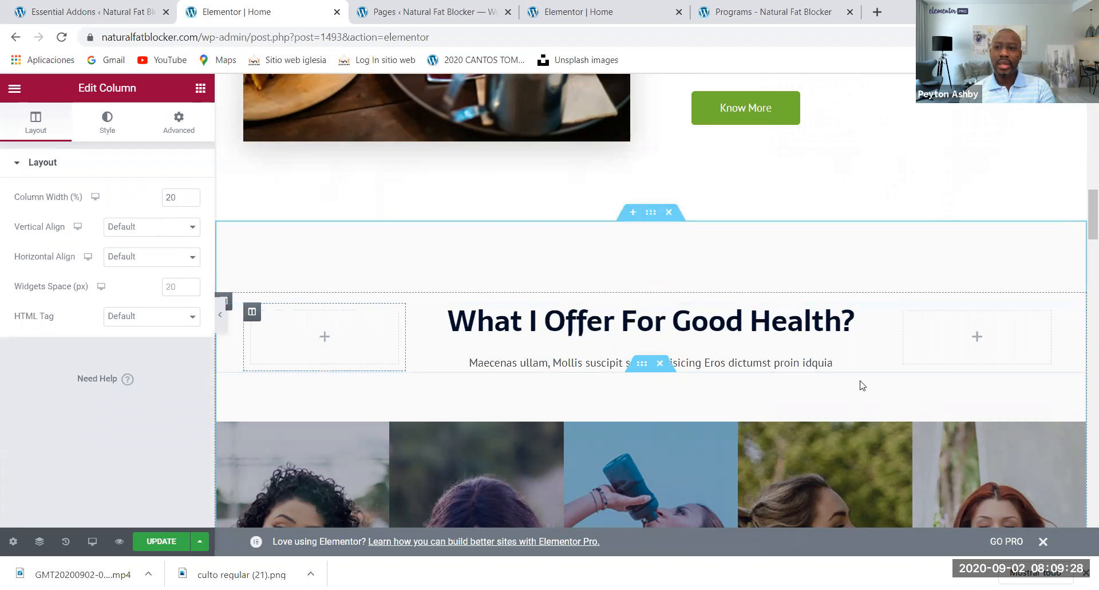
{"action": "left_click", "coordinate": [904, 312]}
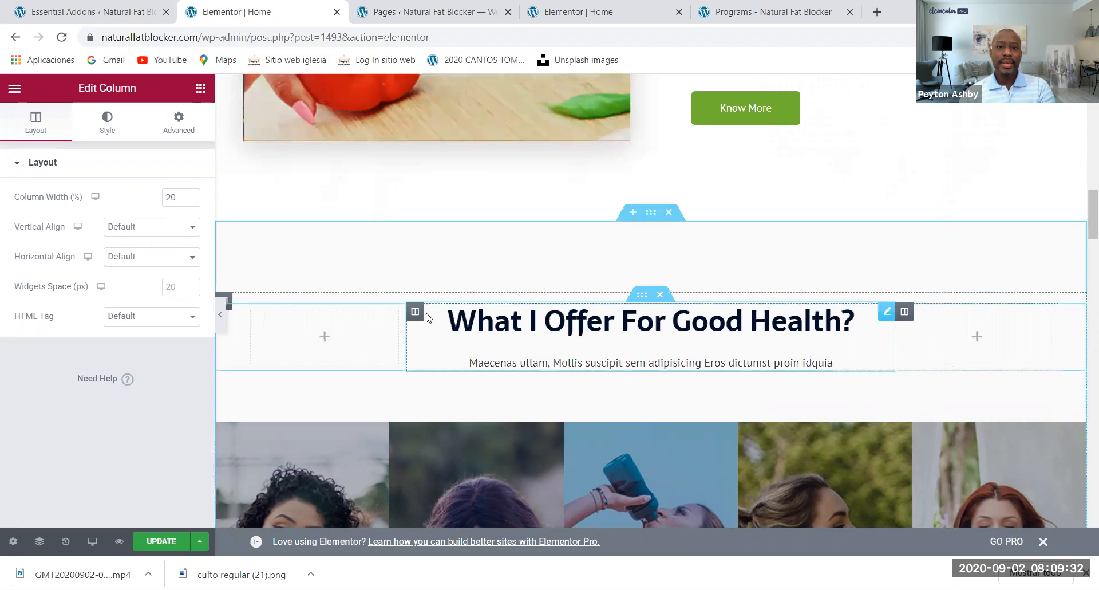
{"action": "left_click", "coordinate": [416, 314]}
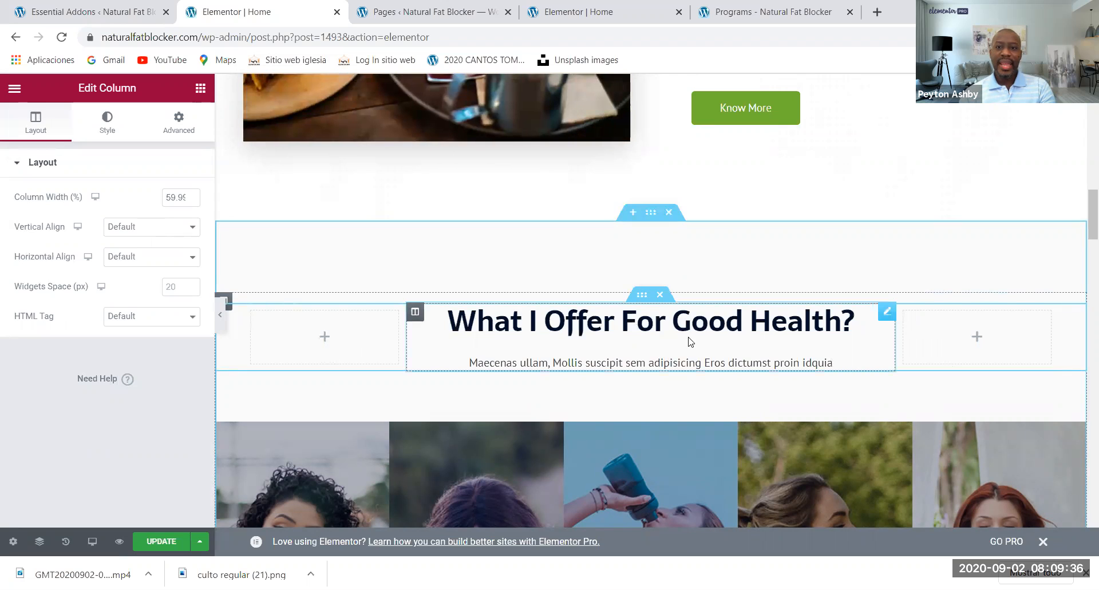
{"action": "left_click", "coordinate": [887, 313]}
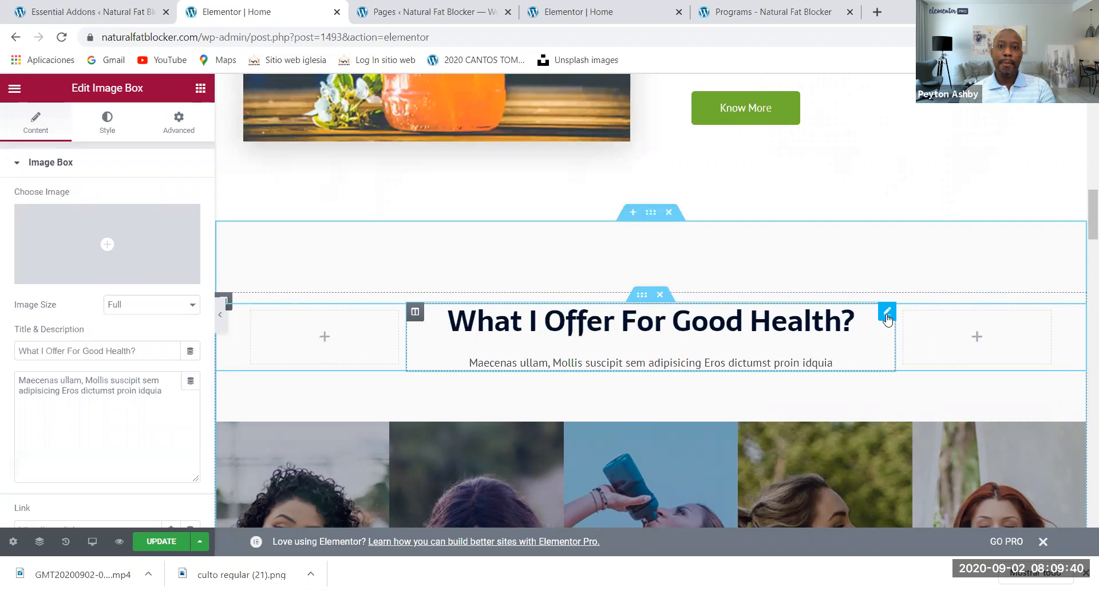
{"action": "scroll", "coordinate": [725, 384], "scroll_direction": "down", "scroll_amount": 2}
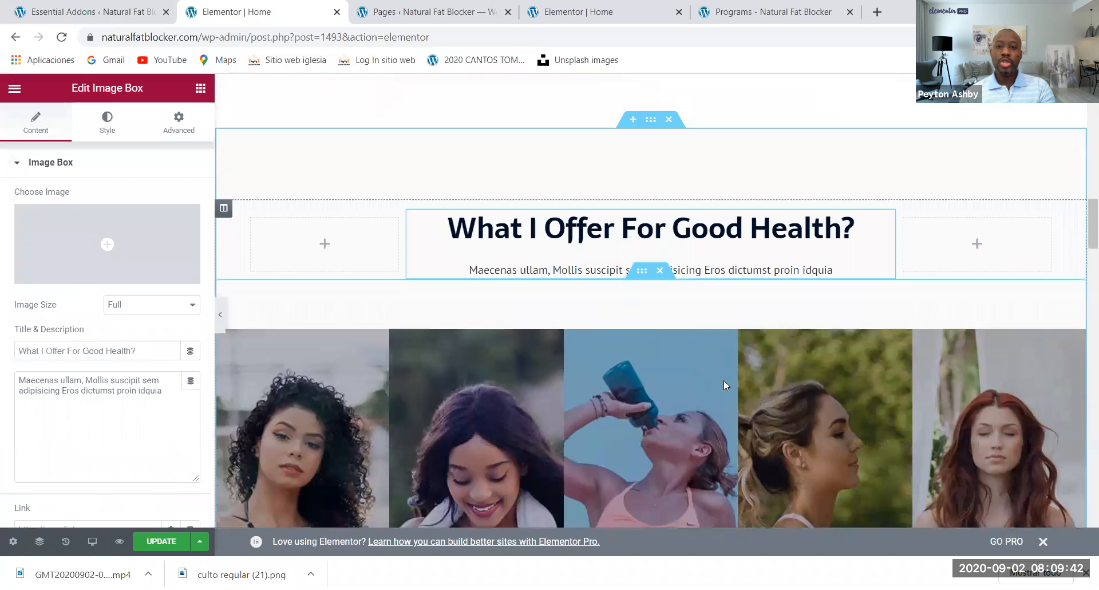
- Inspect the layout settings of the five-photo inner section below "What I Offer For Good Health?" and of its first column
{"action": "scroll", "coordinate": [724, 383], "scroll_direction": "down", "scroll_amount": 2}
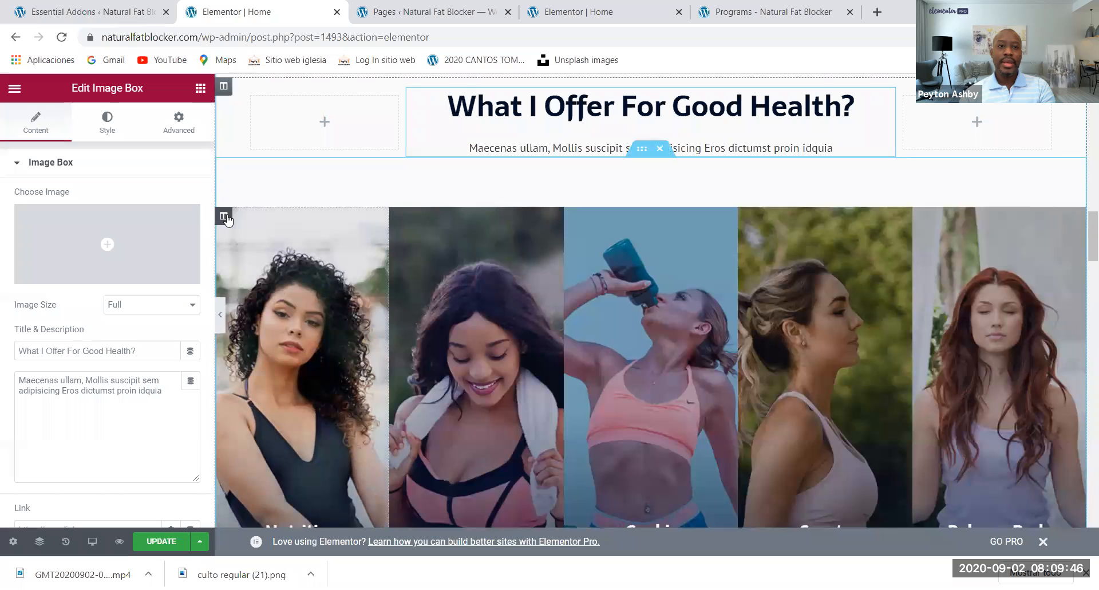
{"action": "left_click", "coordinate": [640, 150]}
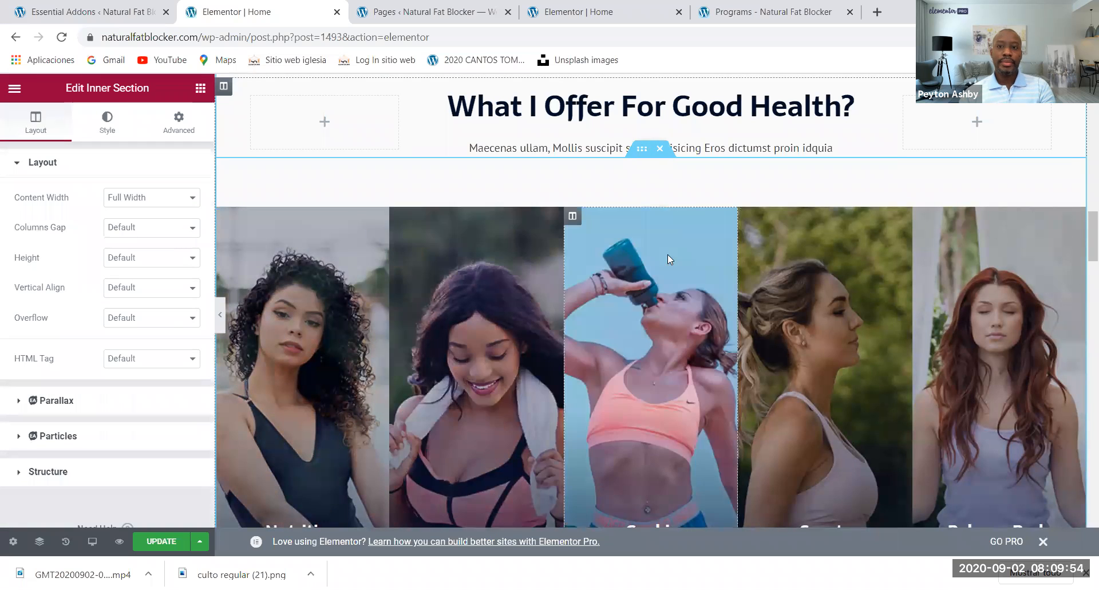
{"action": "scroll", "coordinate": [724, 258], "scroll_direction": "down", "scroll_amount": 1}
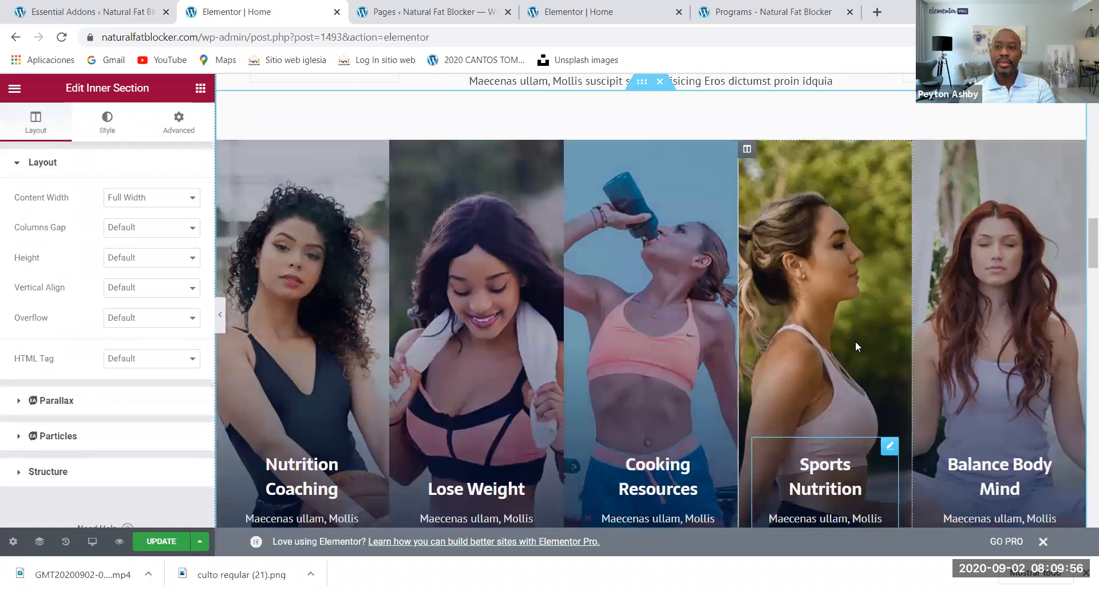
{"action": "scroll", "coordinate": [855, 341], "scroll_direction": "up", "scroll_amount": 1}
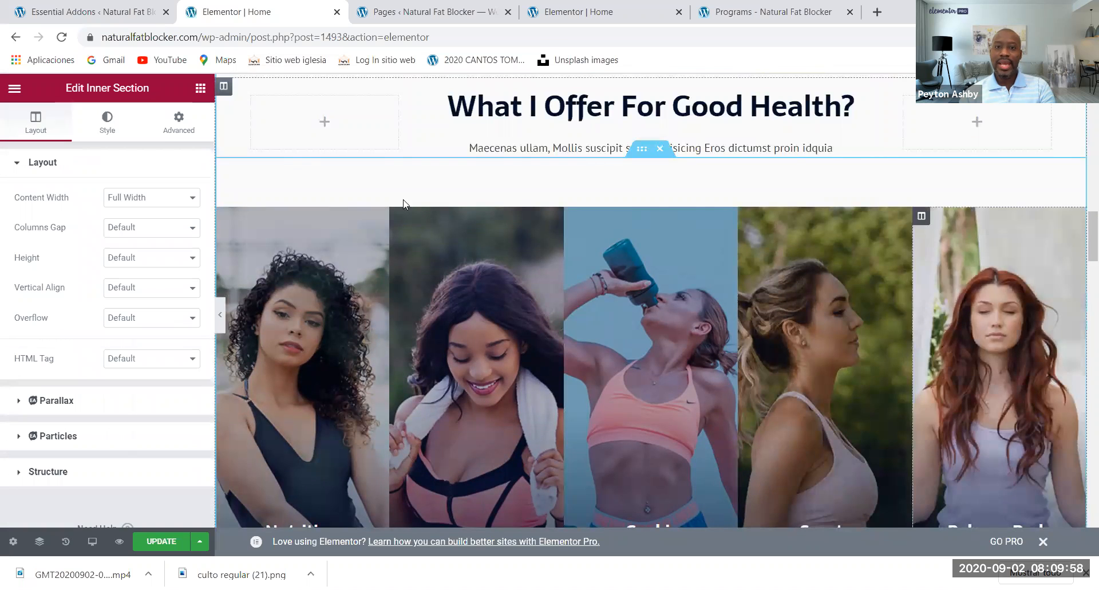
{"action": "left_click", "coordinate": [223, 216]}
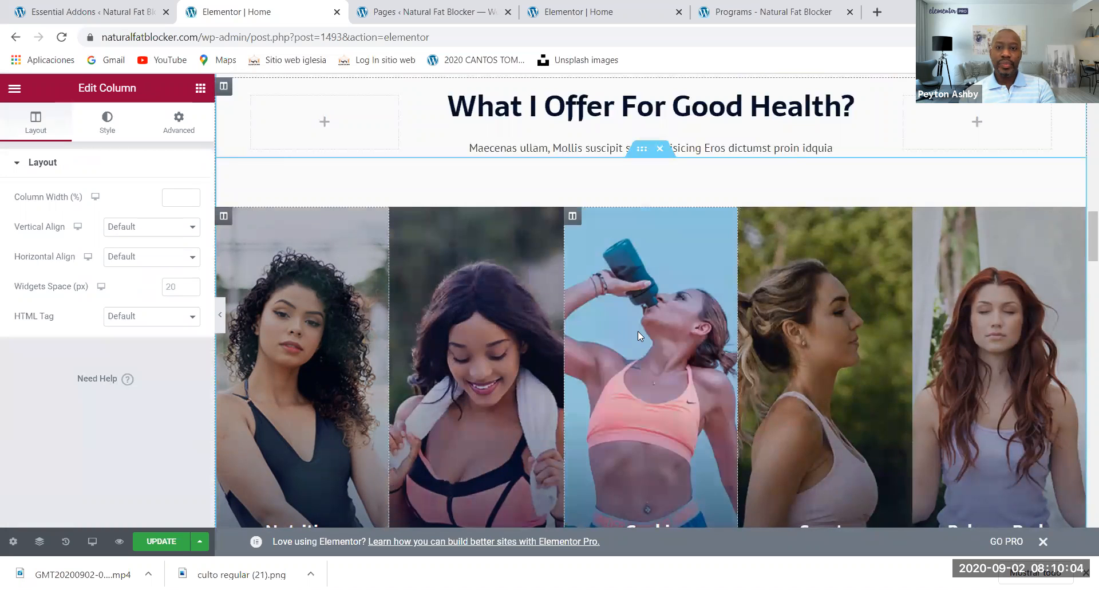
- Look over the five service columns and examine the Image Box content settings of "Nutrition Coaching"
{"action": "scroll", "coordinate": [836, 387], "scroll_direction": "down", "scroll_amount": 3}
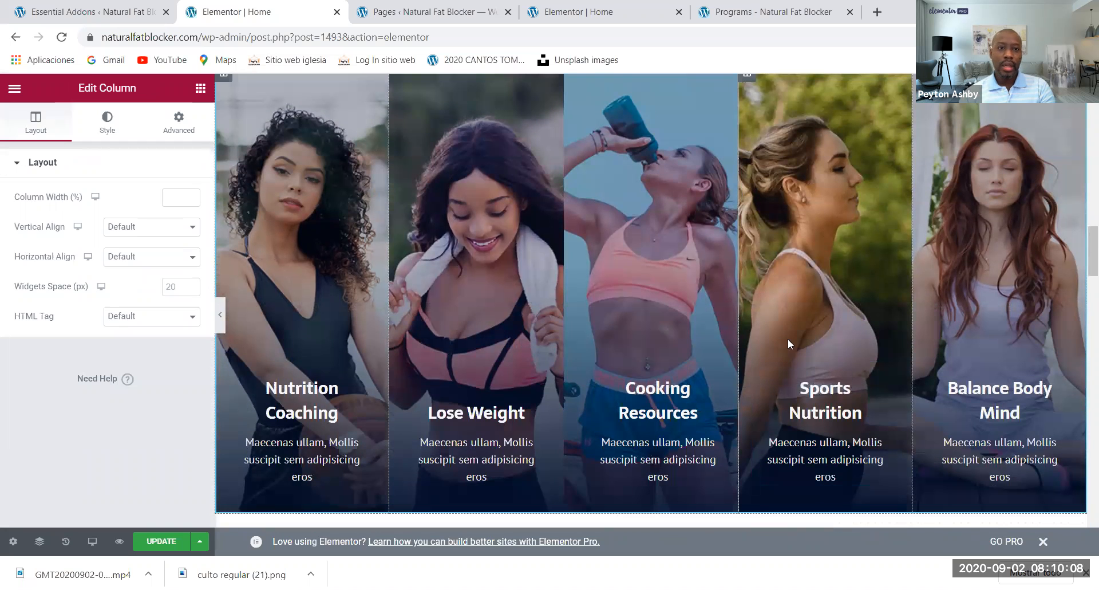
{"action": "scroll", "coordinate": [414, 249], "scroll_direction": "up", "scroll_amount": 1}
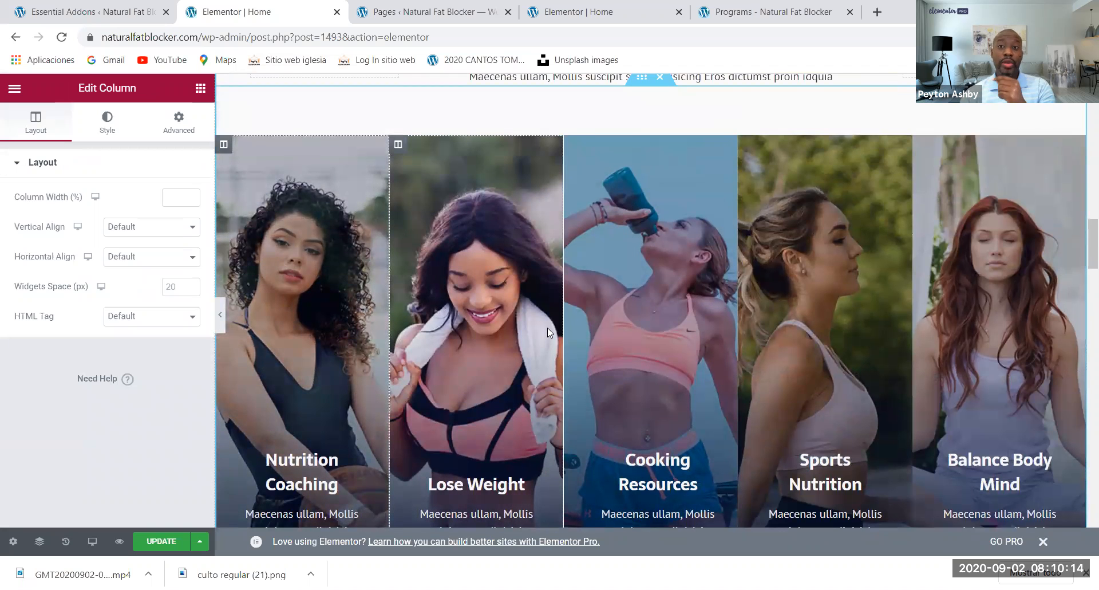
{"action": "scroll", "coordinate": [672, 330], "scroll_direction": "down", "scroll_amount": 2}
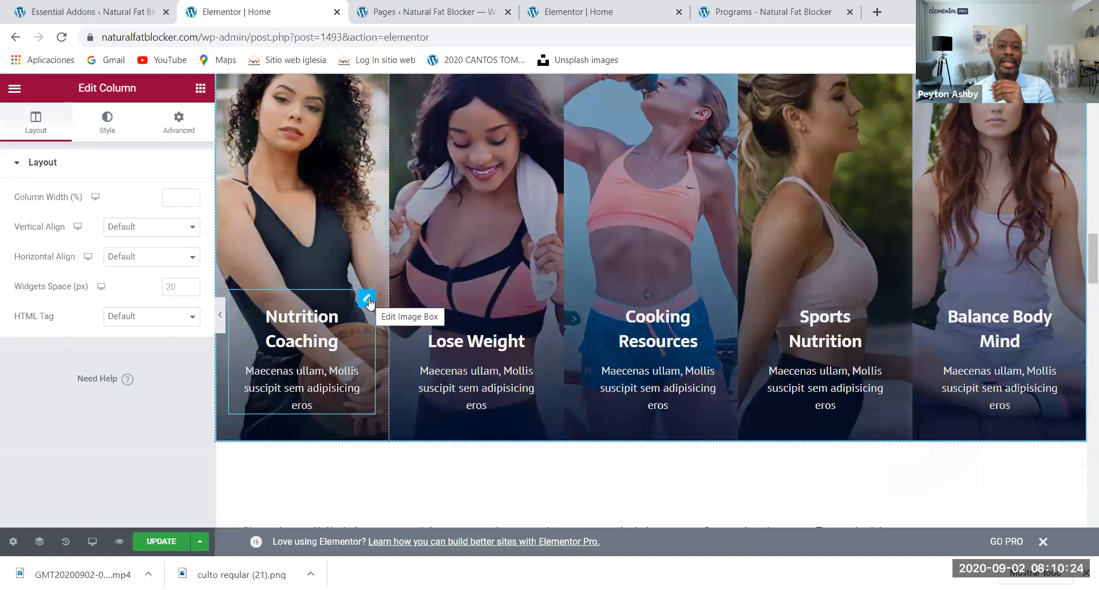
{"action": "left_click", "coordinate": [367, 298]}
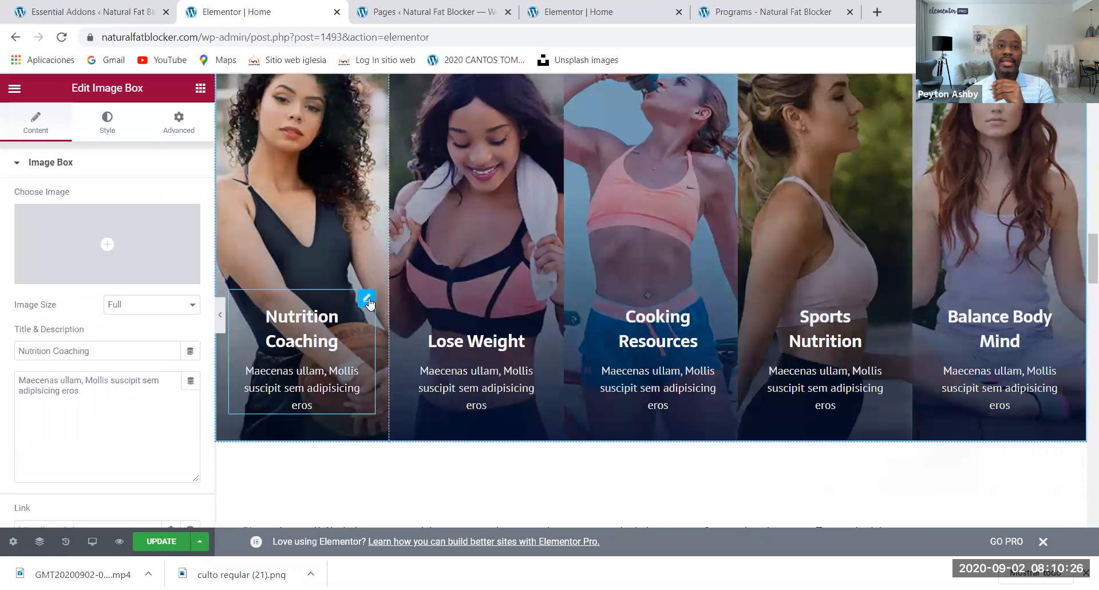
- Inspect the layout settings of the "What People Are Saying" inner section and the content of the Traker and Coach testimonials below it
{"action": "scroll", "coordinate": [597, 305], "scroll_direction": "down", "scroll_amount": 6}
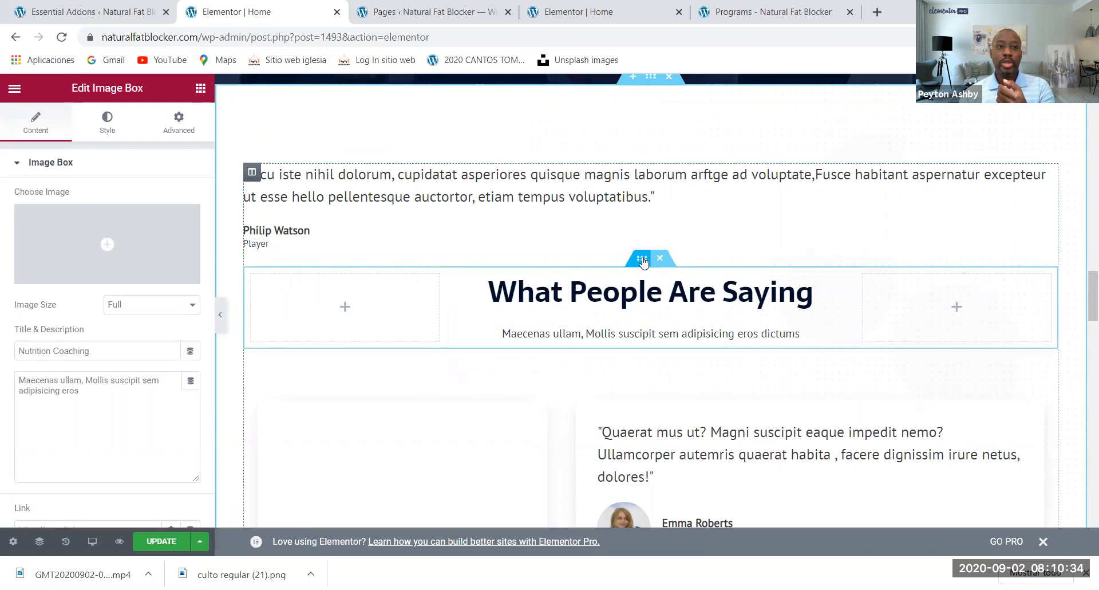
{"action": "left_click", "coordinate": [642, 259]}
{"action": "scroll", "coordinate": [629, 350], "scroll_direction": "down", "scroll_amount": 5}
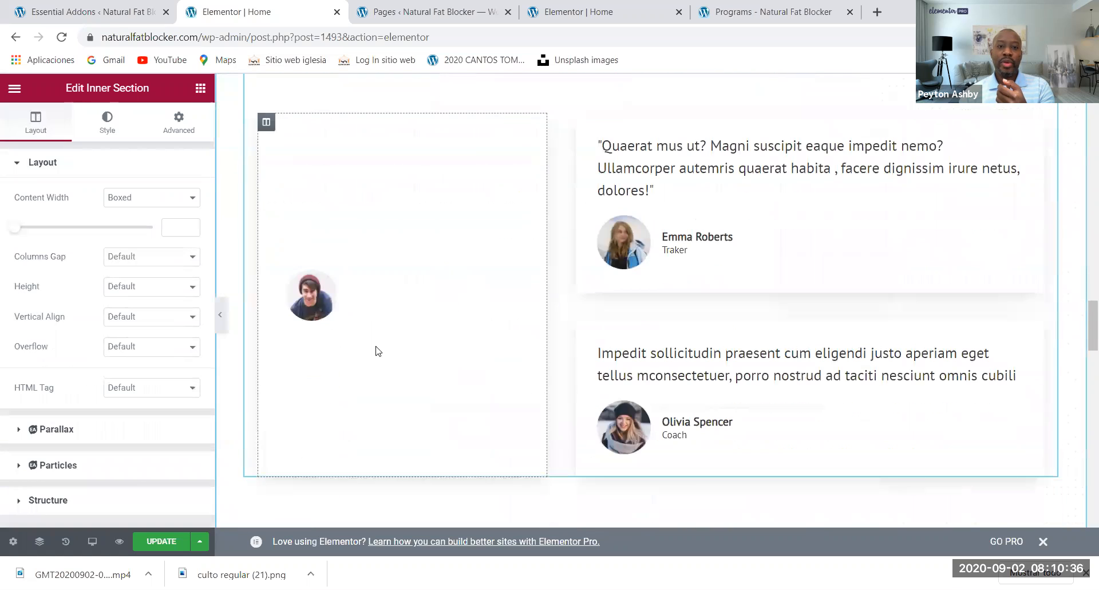
{"action": "left_click", "coordinate": [938, 174]}
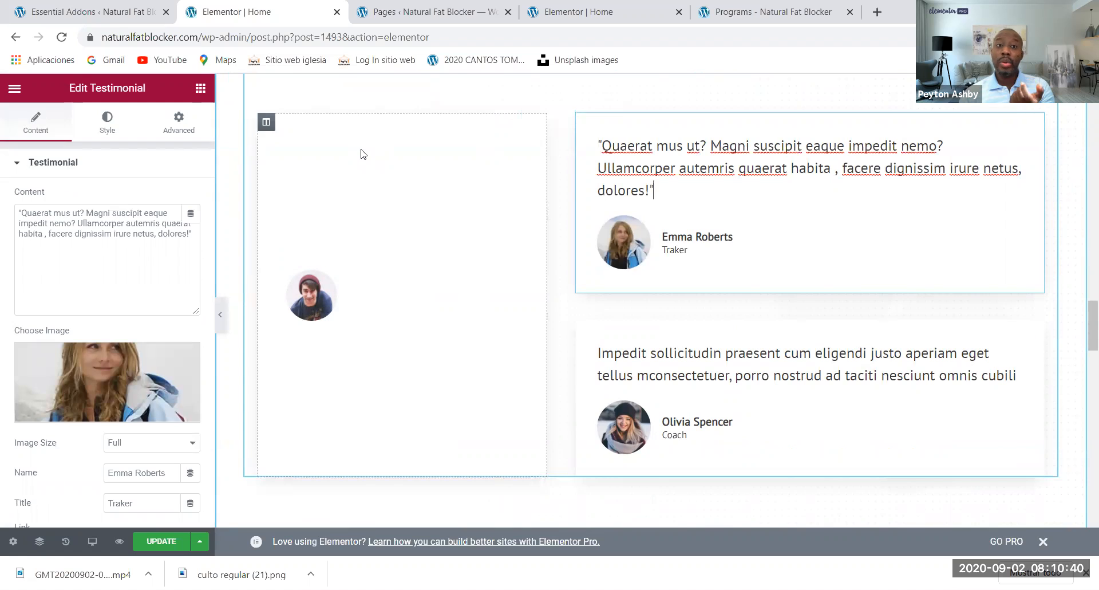
{"action": "scroll", "coordinate": [825, 303], "scroll_direction": "down", "scroll_amount": 4}
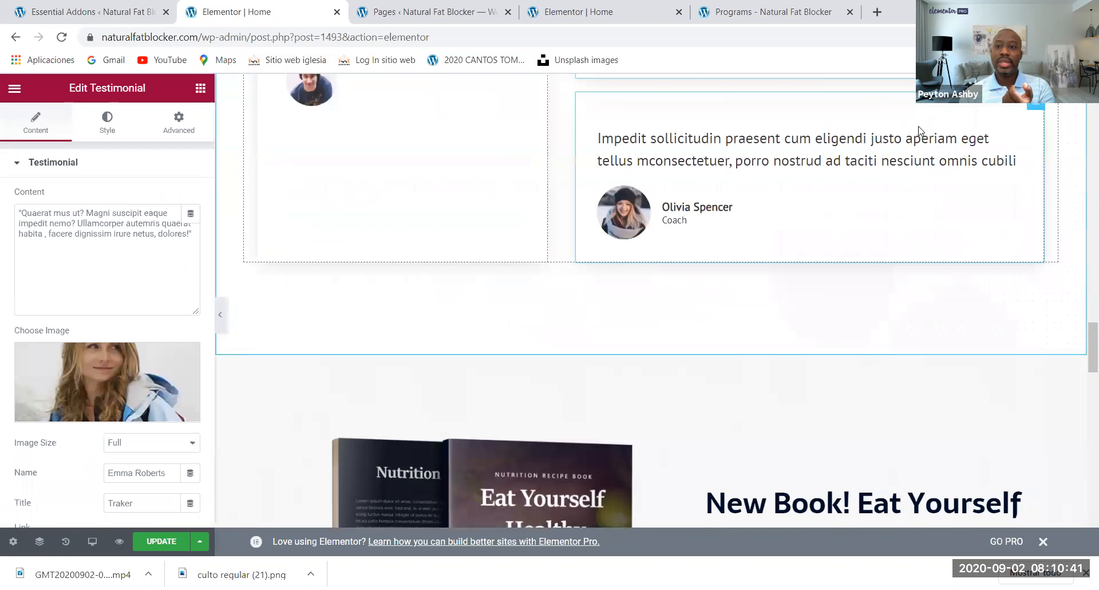
{"action": "left_click", "coordinate": [902, 160]}
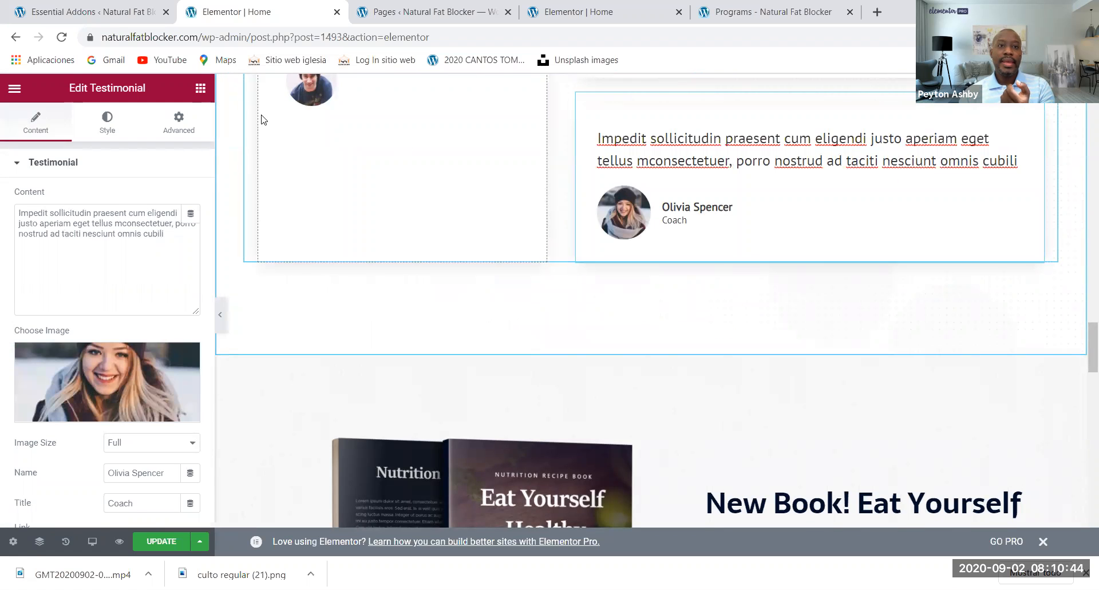
- Search the widget library for "testimonial" and relate the available widgets to the Essential Addons settings page, returning to the Home page editor
{"action": "left_click", "coordinate": [199, 89]}
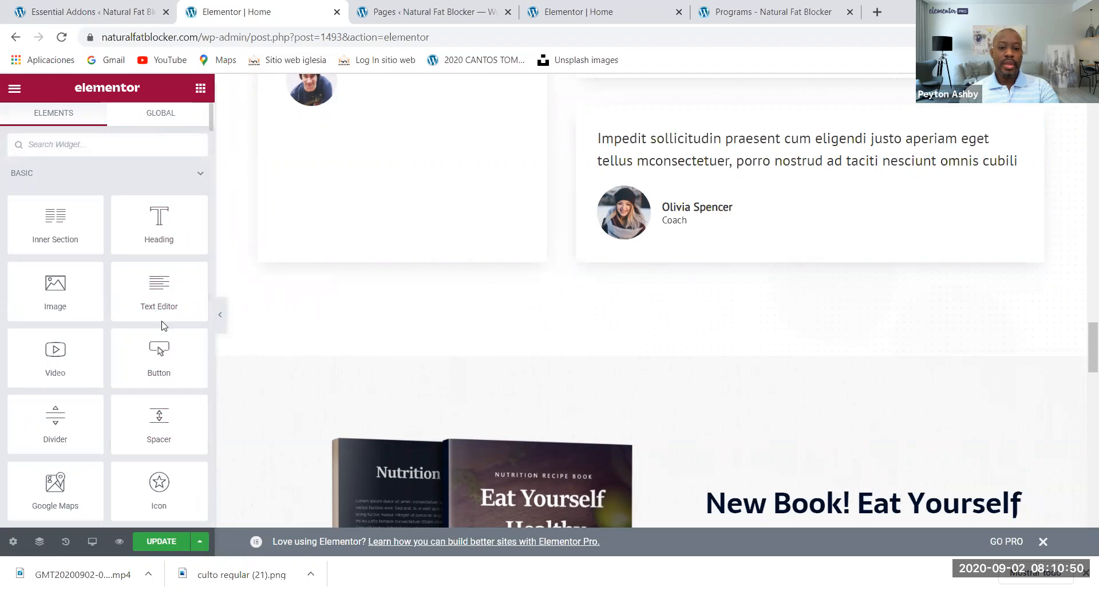
{"action": "type", "text": "testimonial"}
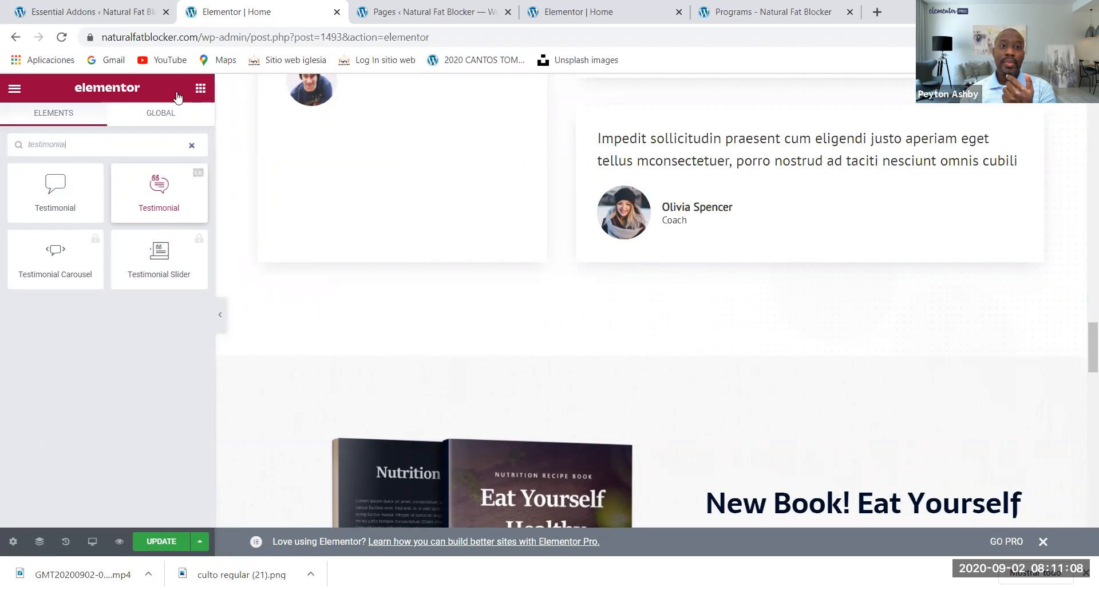
{"action": "left_click", "coordinate": [114, 7]}
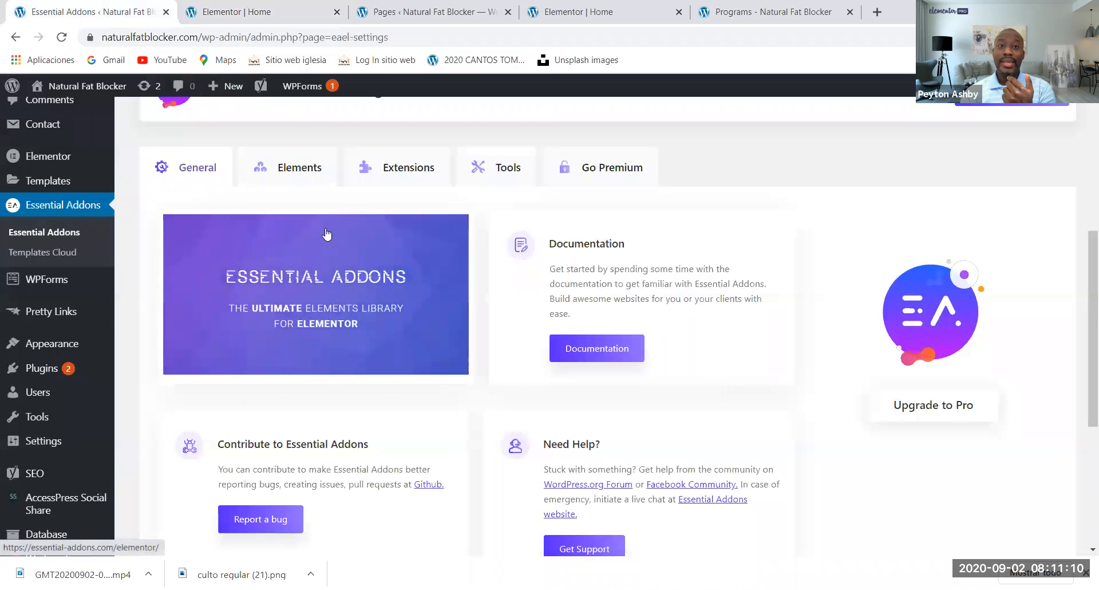
{"action": "left_click", "coordinate": [255, 7]}
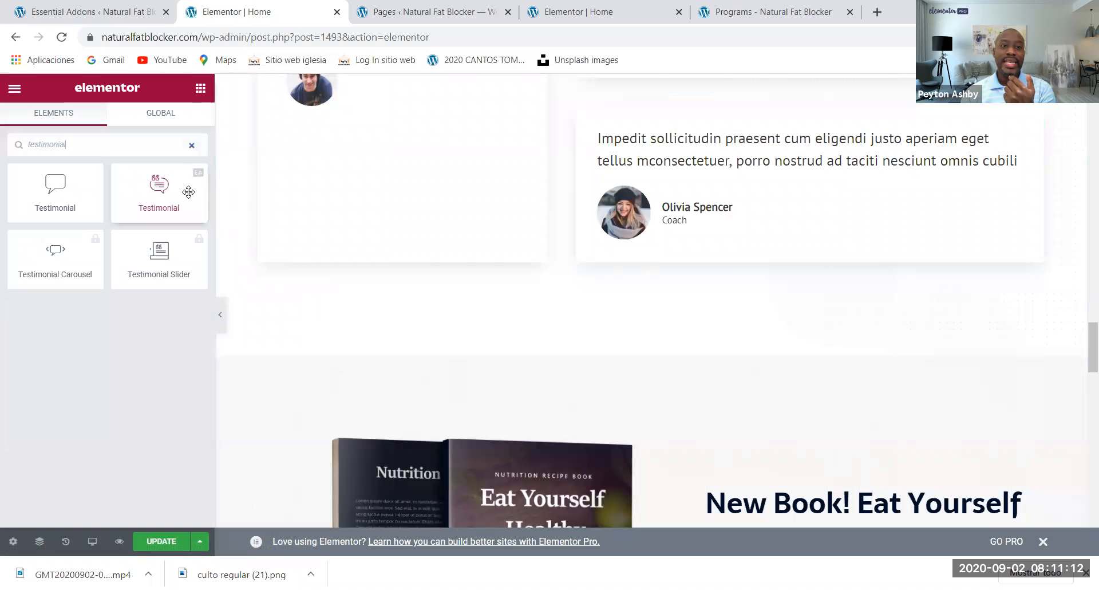
{"action": "left_click", "coordinate": [134, 17]}
{"action": "left_click", "coordinate": [211, 17]}
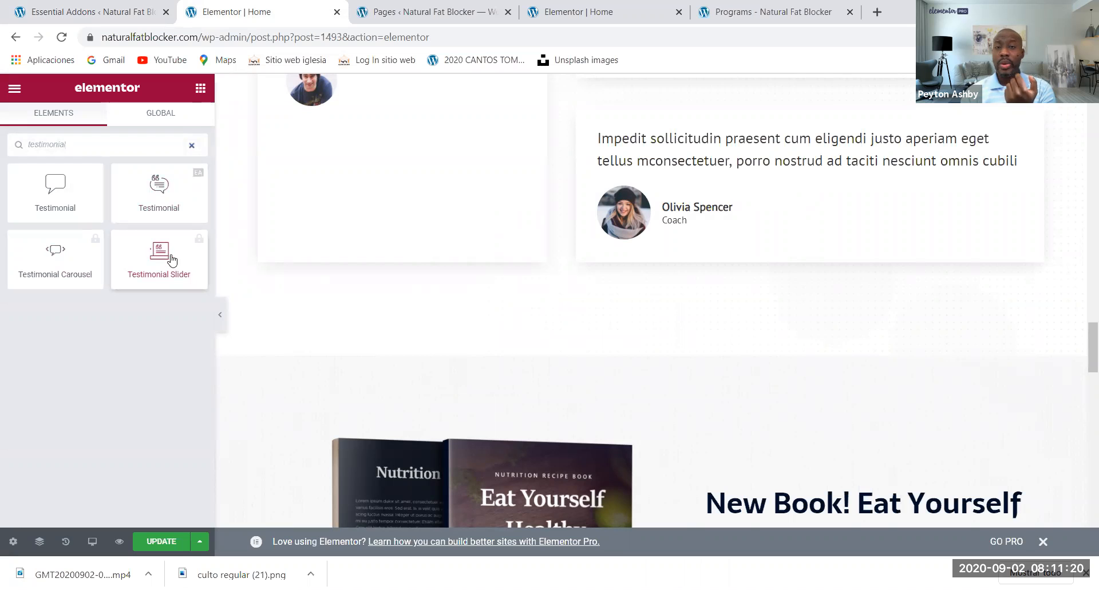
{"action": "left_click", "coordinate": [122, 14]}
{"action": "left_click", "coordinate": [244, 14]}
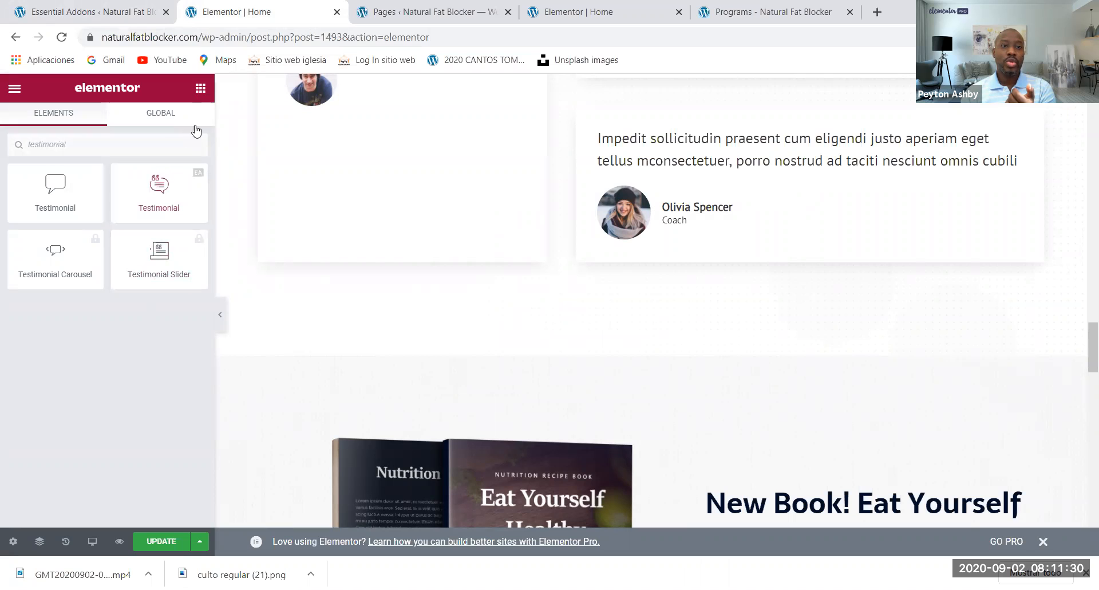
- Clear the widget search and browse the full library through the WooCommerce and Essential Addons widgets, including the locked premium ones
{"action": "left_click", "coordinate": [194, 145]}
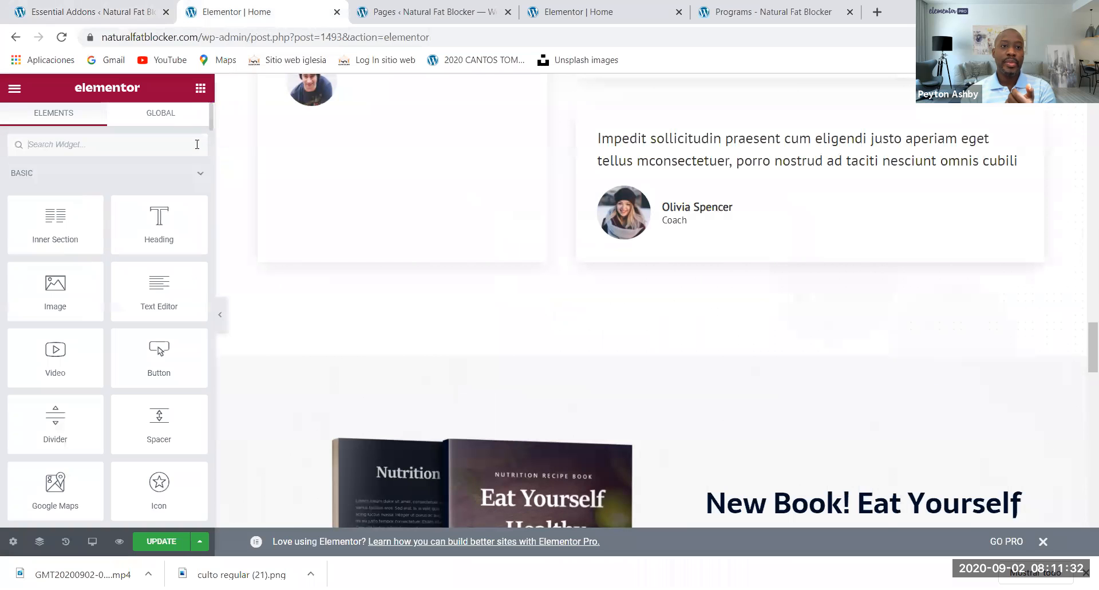
{"action": "scroll", "coordinate": [162, 372], "scroll_direction": "down", "scroll_amount": 20}
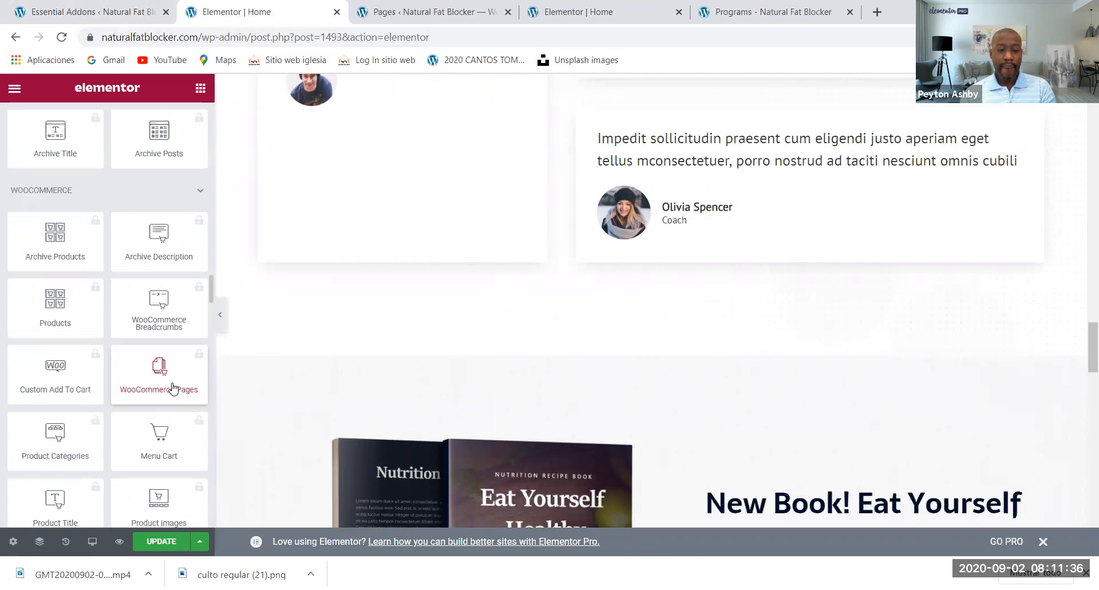
{"action": "scroll", "coordinate": [174, 389], "scroll_direction": "down", "scroll_amount": 15}
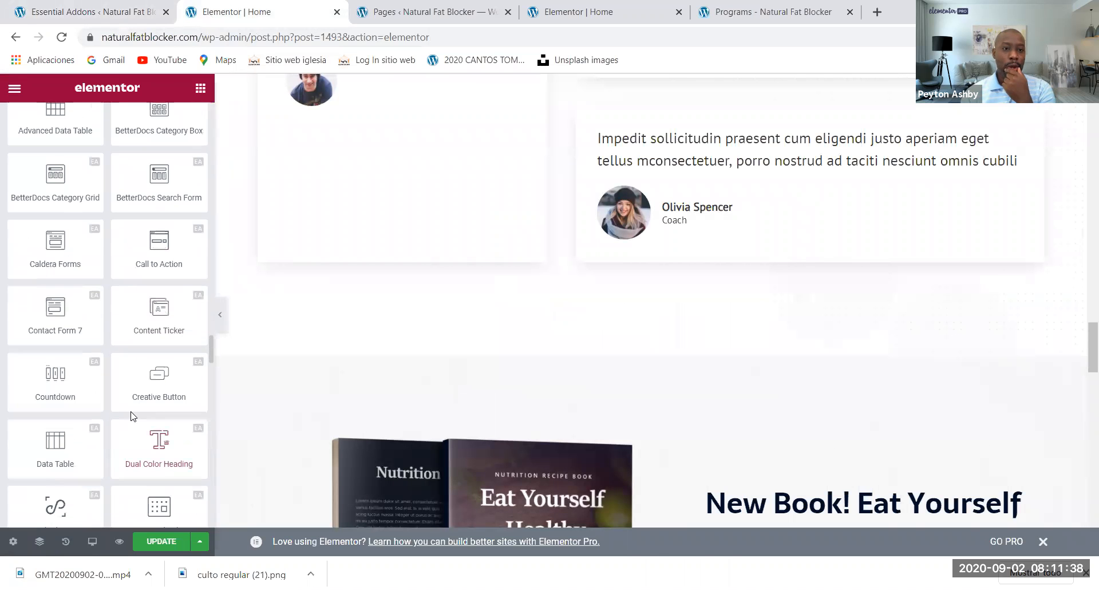
{"action": "scroll", "coordinate": [145, 361], "scroll_direction": "up", "scroll_amount": 3}
{"action": "scroll", "coordinate": [147, 366], "scroll_direction": "down", "scroll_amount": 6}
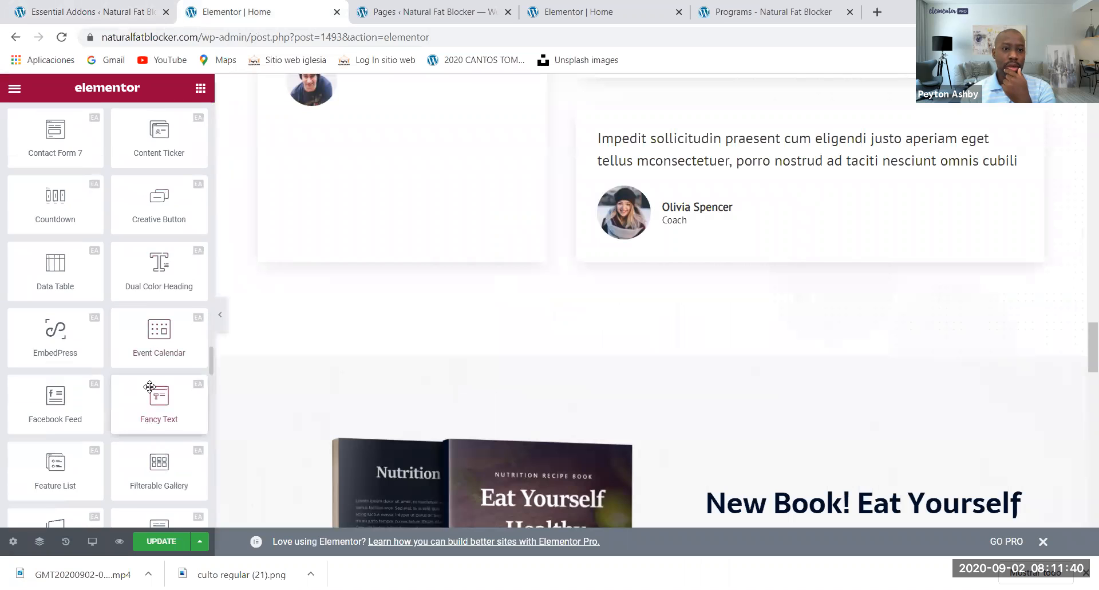
{"action": "scroll", "coordinate": [149, 387], "scroll_direction": "down", "scroll_amount": 3}
{"action": "scroll", "coordinate": [150, 386], "scroll_direction": "down", "scroll_amount": 5}
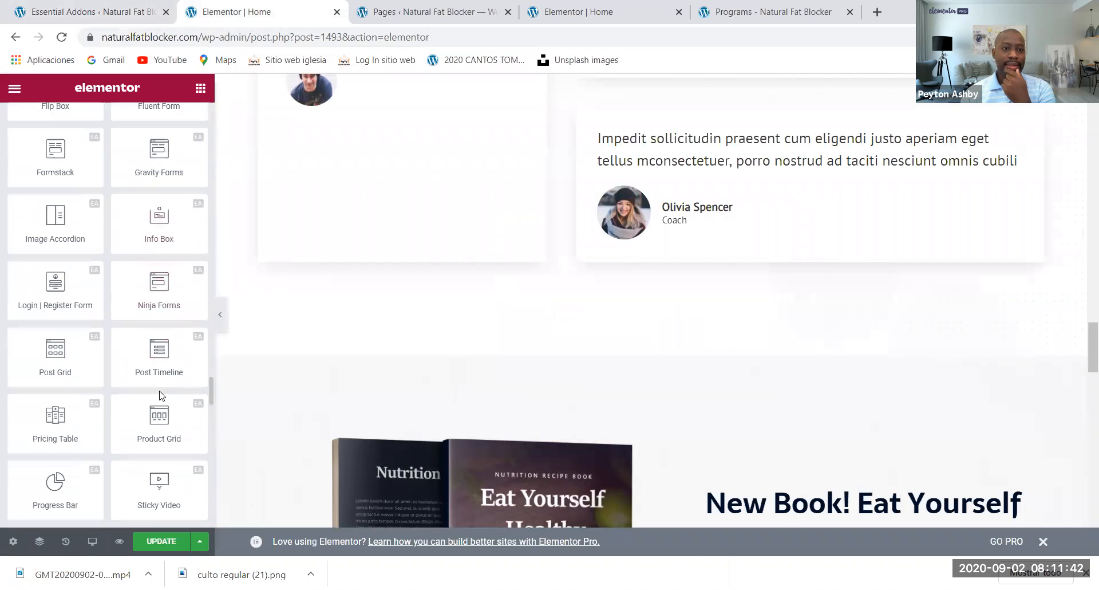
{"action": "scroll", "coordinate": [161, 407], "scroll_direction": "down", "scroll_amount": 3}
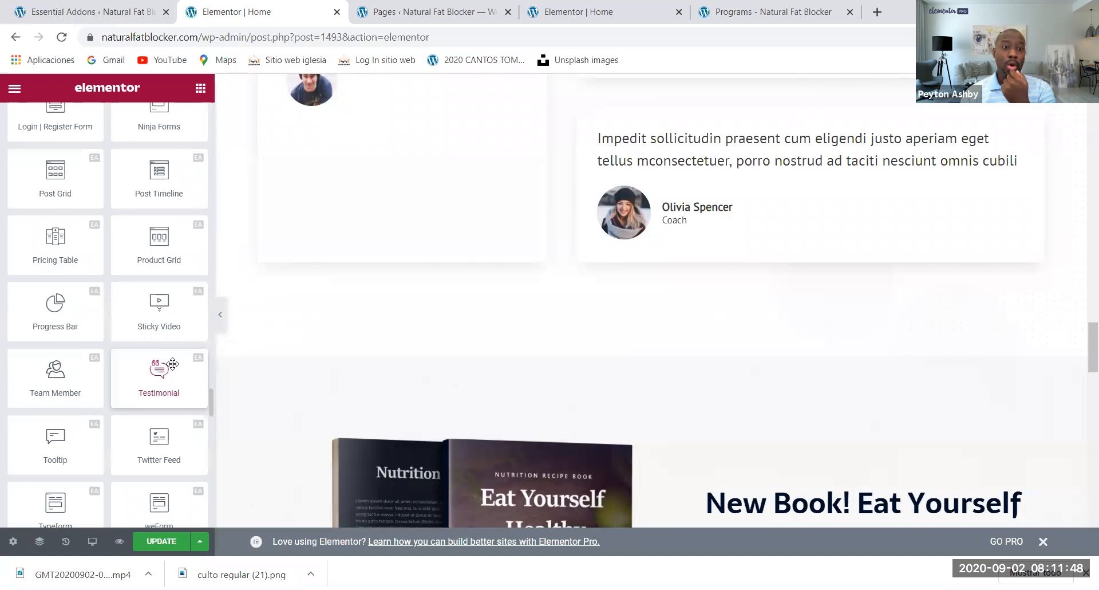
{"action": "scroll", "coordinate": [173, 366], "scroll_direction": "down", "scroll_amount": 5}
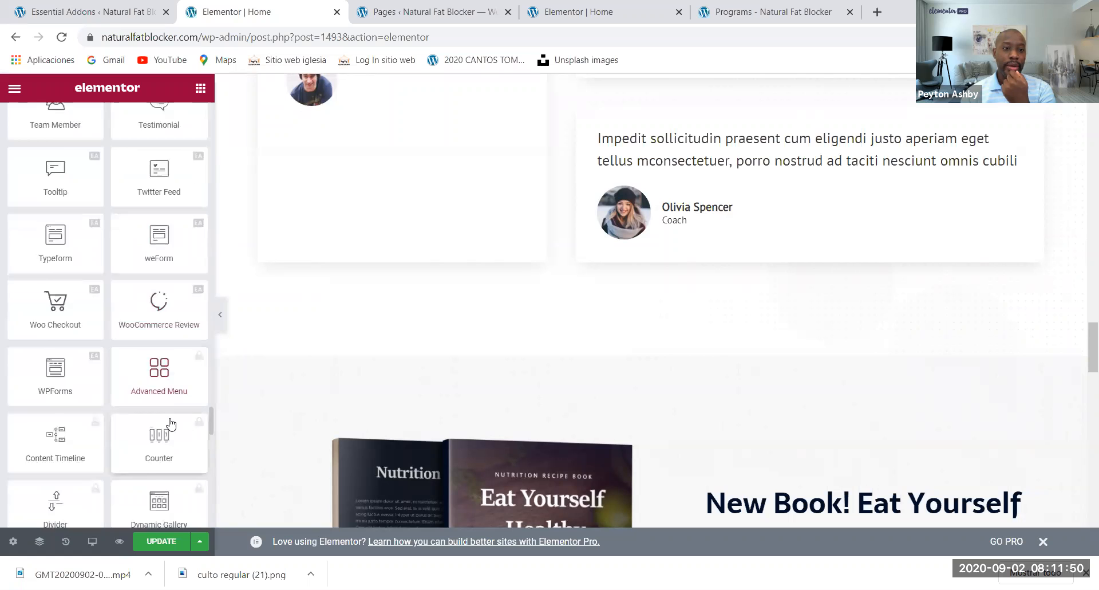
{"action": "scroll", "coordinate": [170, 424], "scroll_direction": "down", "scroll_amount": 3}
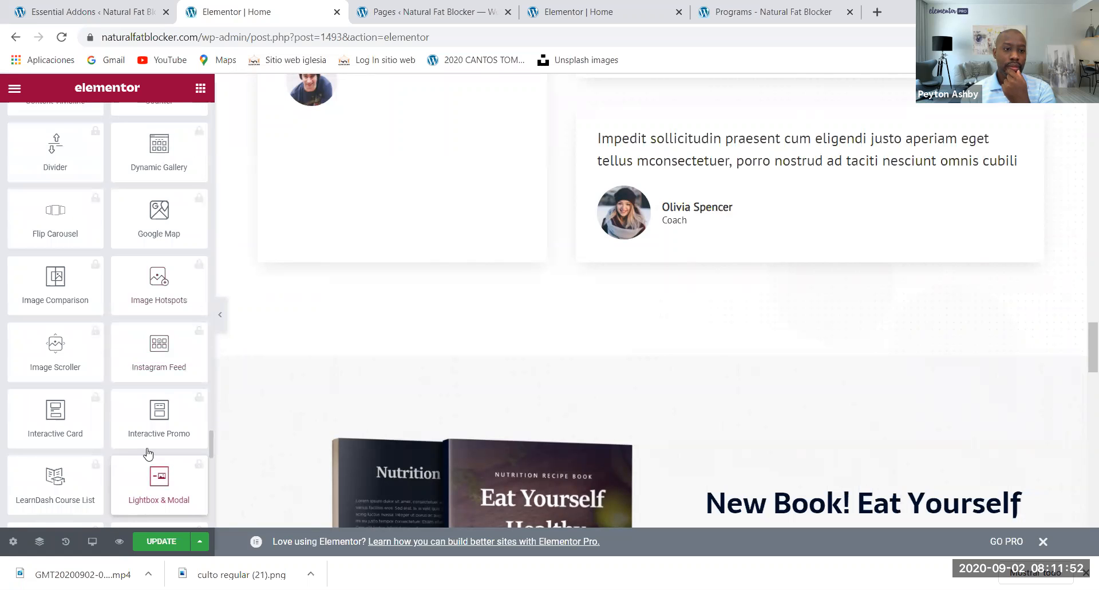
{"action": "scroll", "coordinate": [156, 451], "scroll_direction": "down", "scroll_amount": 3}
{"action": "scroll", "coordinate": [159, 451], "scroll_direction": "down", "scroll_amount": 4}
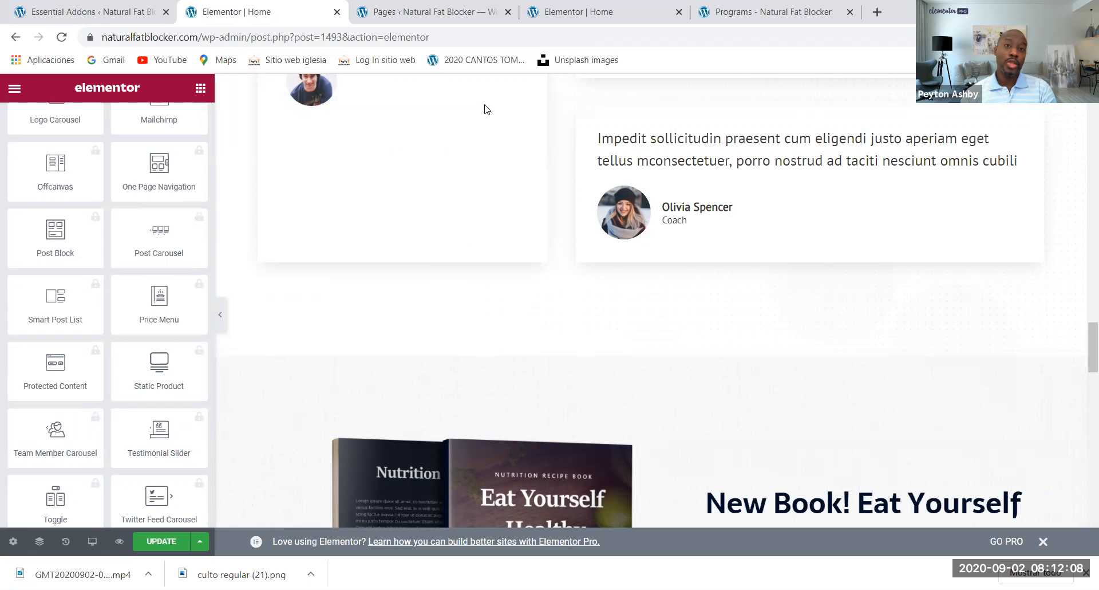
- Switch to the WordPress admin pages, open the list of all posts from the dashboard and start a new post
{"action": "key", "text": "ctrl+Tab"}
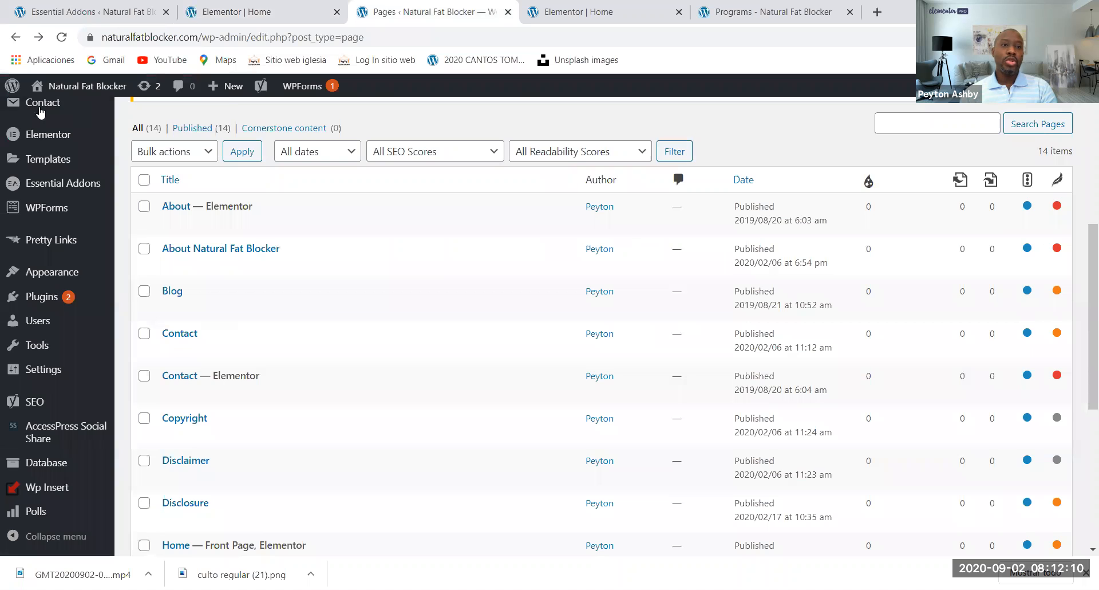
{"action": "scroll", "coordinate": [40, 112], "scroll_direction": "up", "scroll_amount": 4}
{"action": "left_click", "coordinate": [58, 122]}
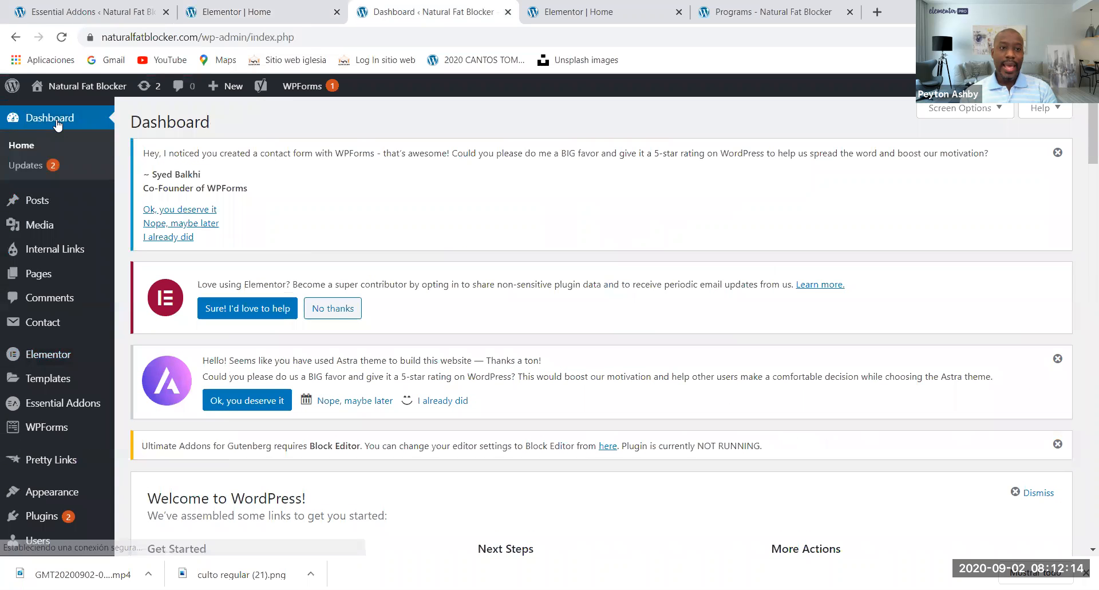
{"action": "mouse_move", "coordinate": [46, 198]}
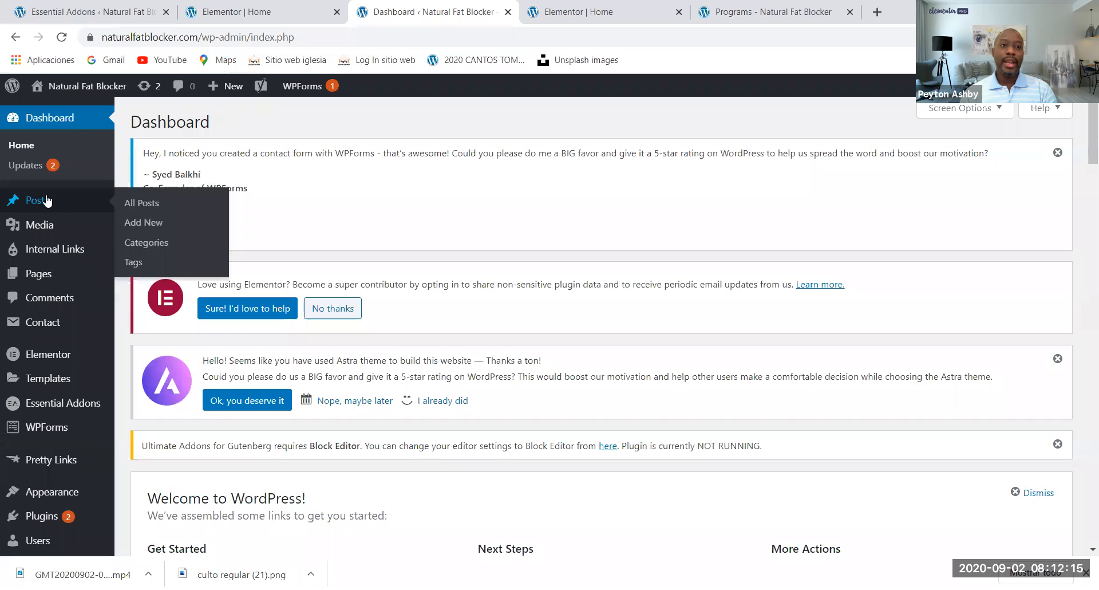
{"action": "left_click", "coordinate": [143, 205]}
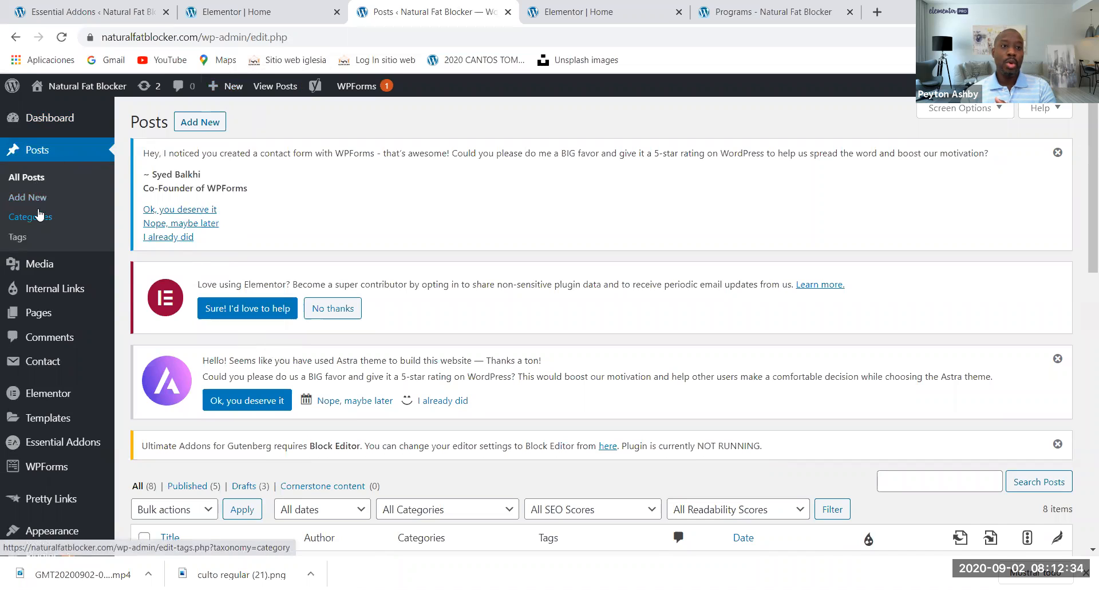
{"action": "left_click", "coordinate": [211, 121]}
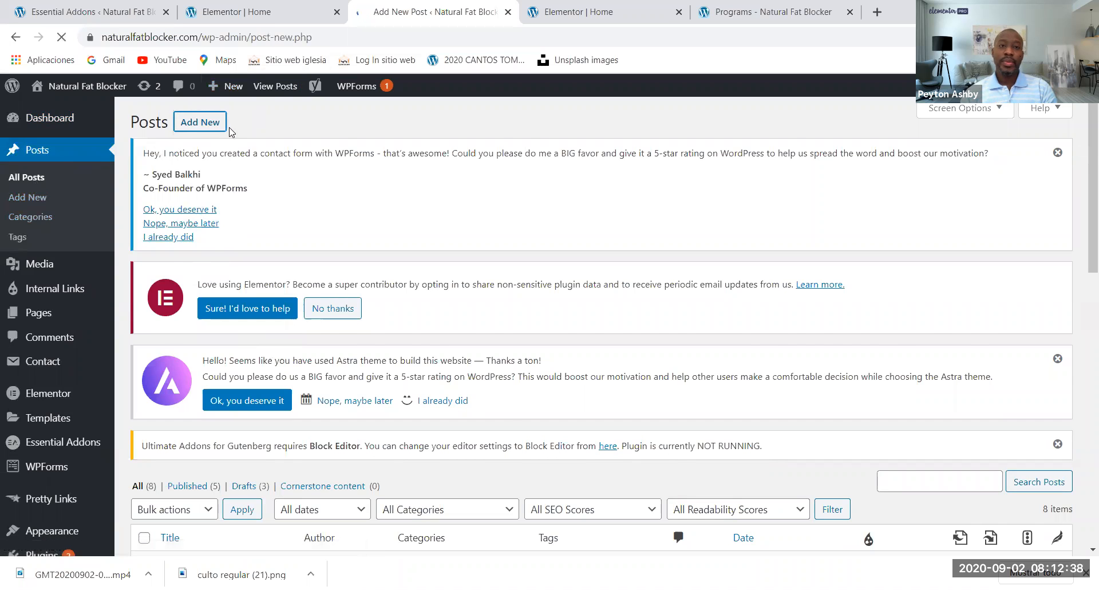
{"action": "scroll", "coordinate": [225, 406], "scroll_direction": "down", "scroll_amount": 3}
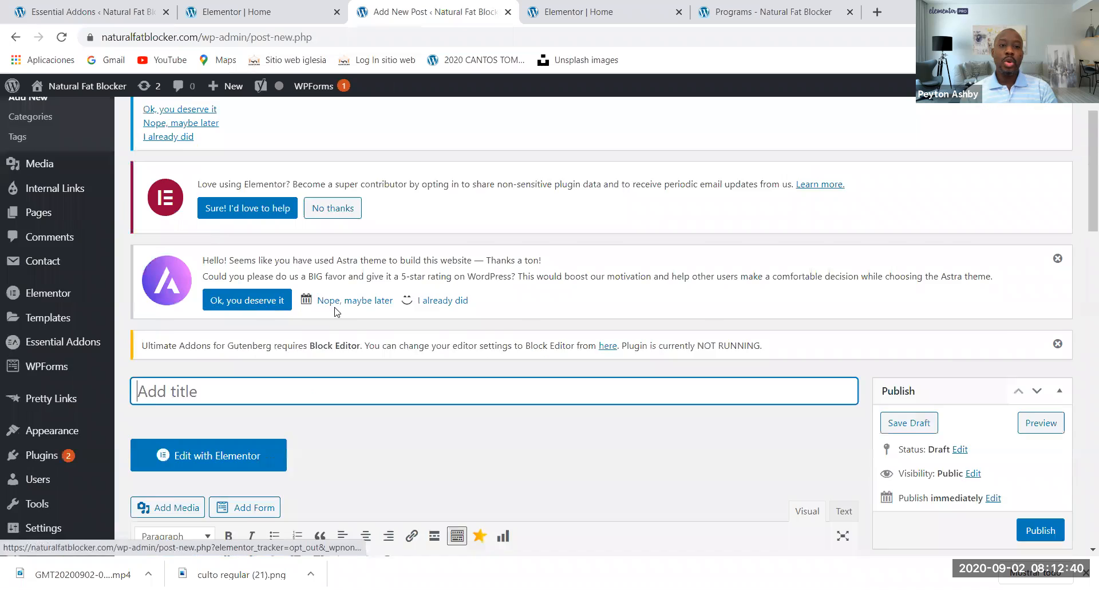
- Open the new post in the Elementor editor and bring up the block templates of the Starter Templates library
{"action": "left_click", "coordinate": [225, 408]}
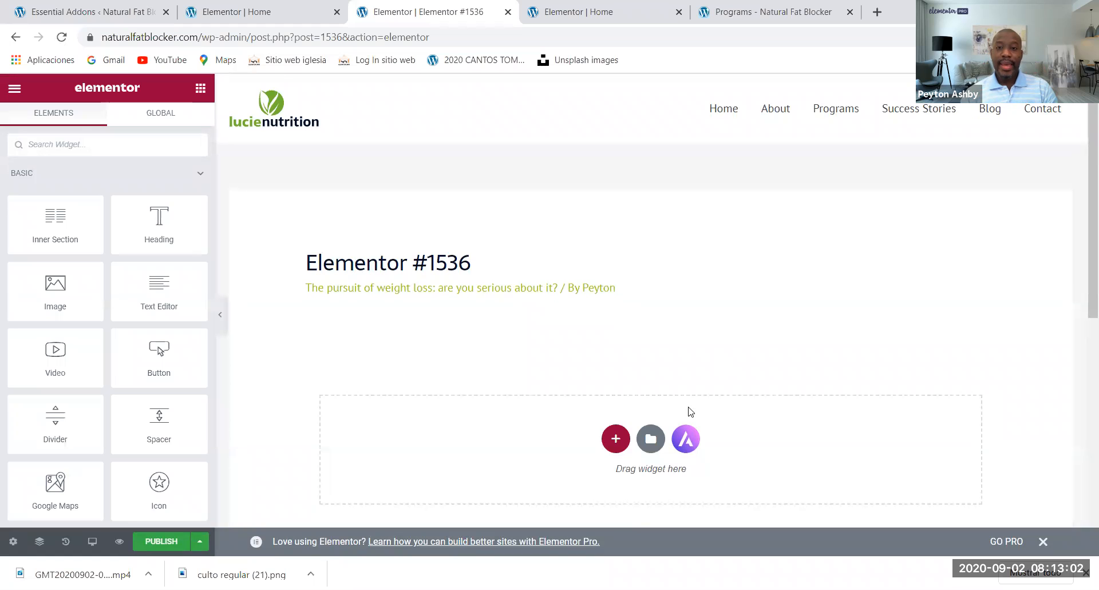
{"action": "scroll", "coordinate": [689, 413], "scroll_direction": "down", "scroll_amount": 3}
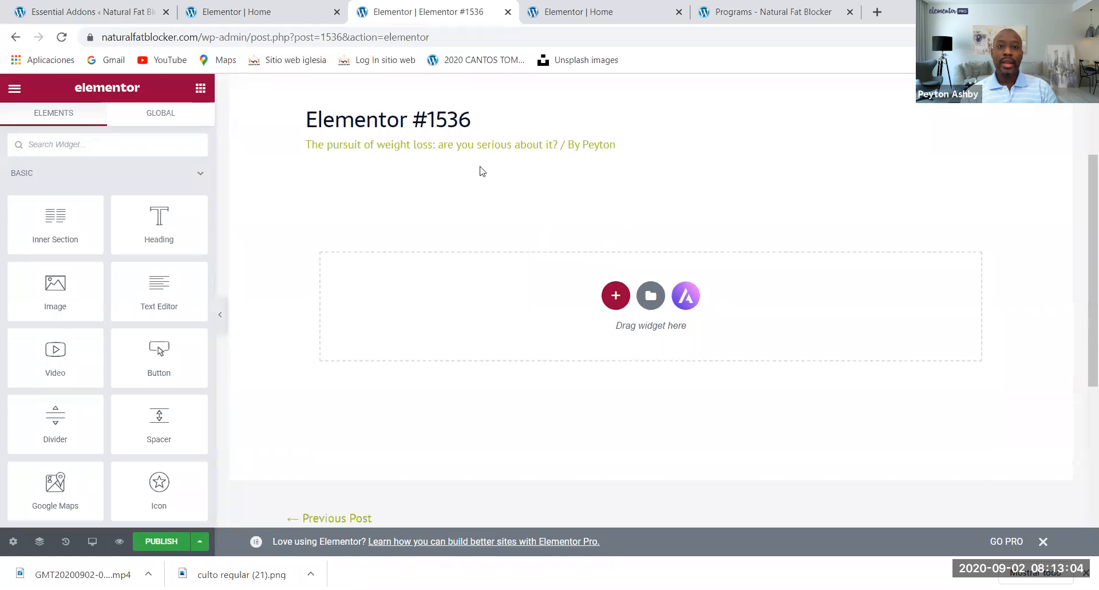
{"action": "left_click", "coordinate": [689, 303]}
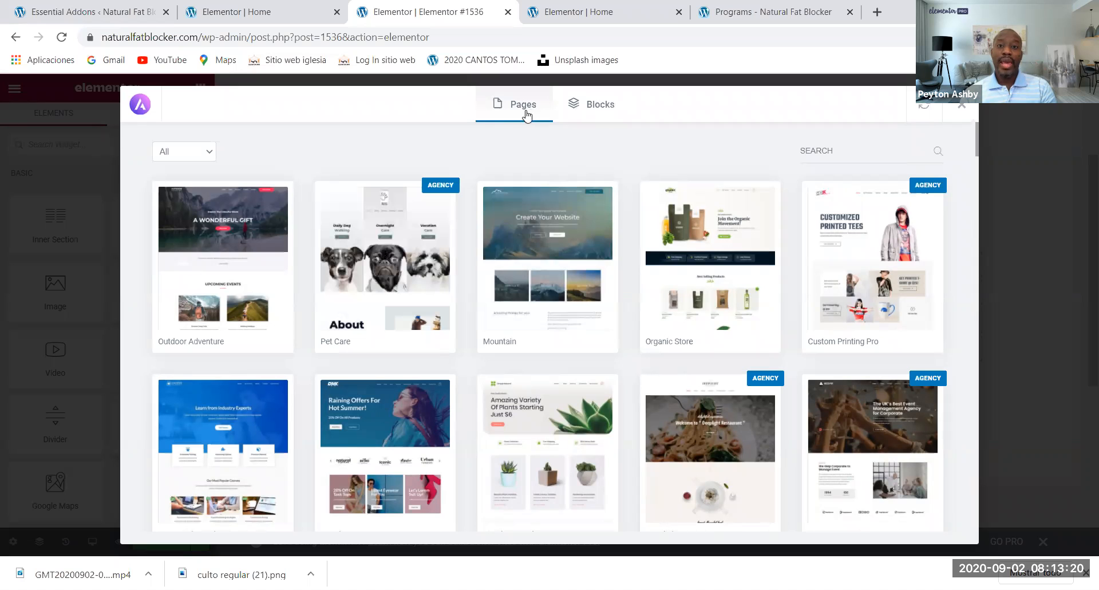
{"action": "left_click", "coordinate": [610, 111]}
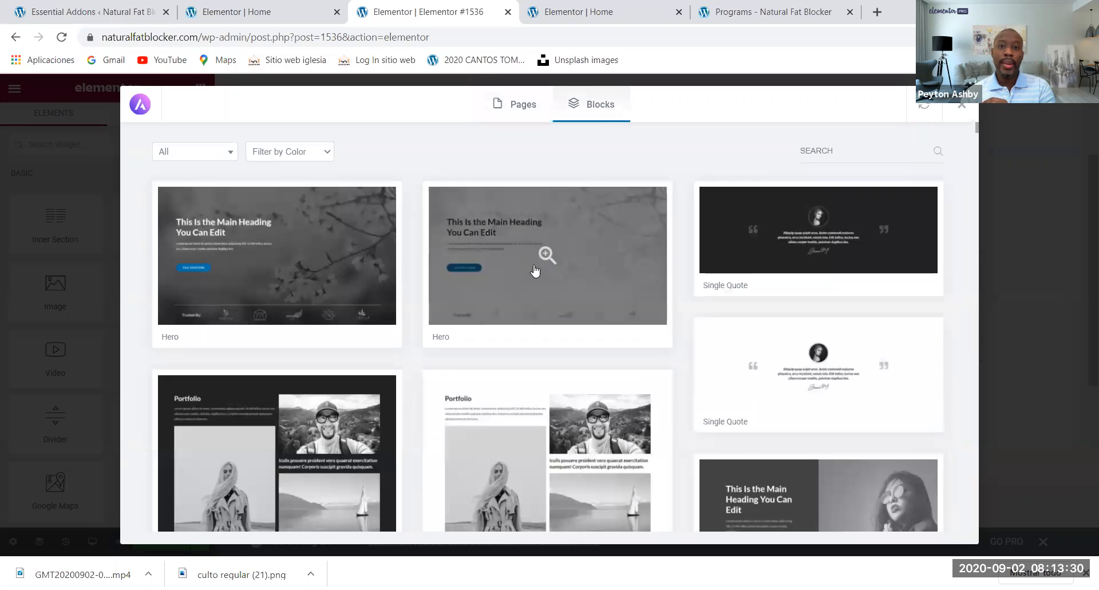
- Look through the available block templates and the list of block categories in the Starter Templates library
{"action": "scroll", "coordinate": [547, 236], "scroll_direction": "down", "scroll_amount": 3}
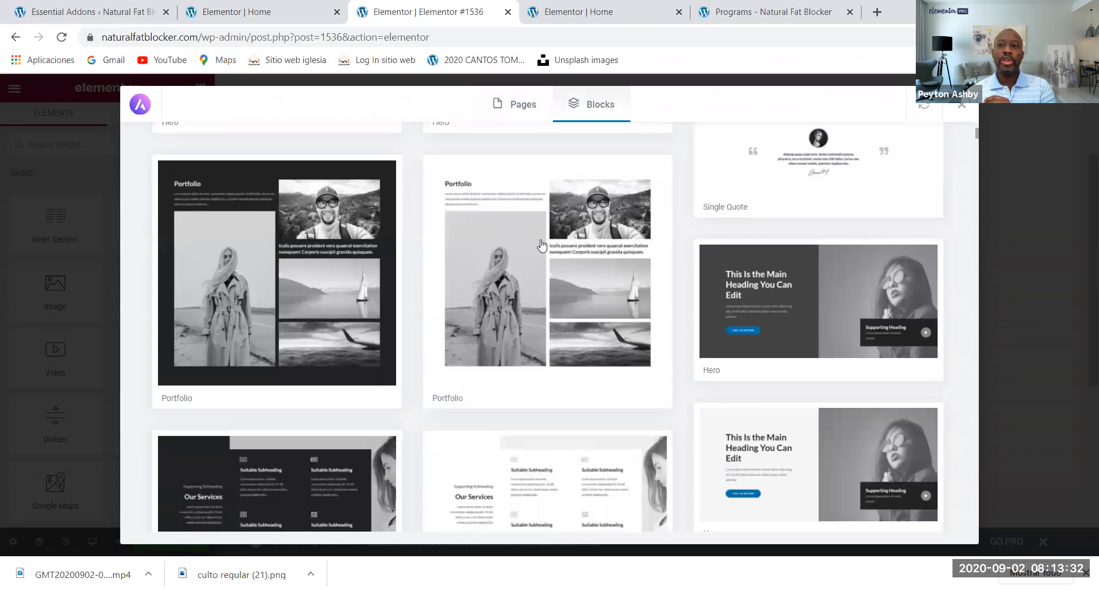
{"action": "scroll", "coordinate": [422, 314], "scroll_direction": "down", "scroll_amount": 3}
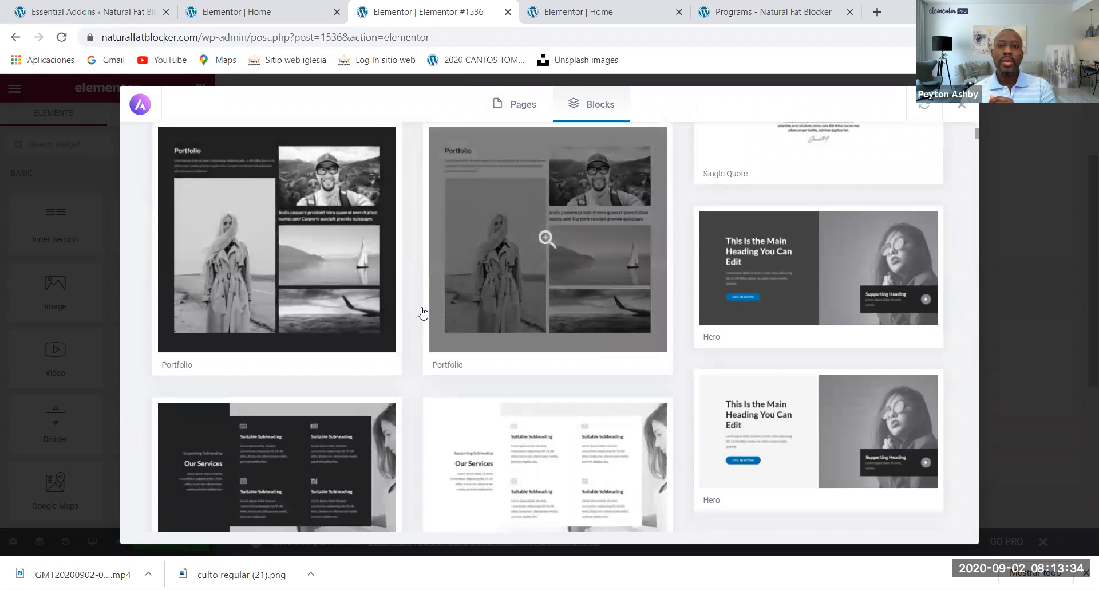
{"action": "scroll", "coordinate": [686, 313], "scroll_direction": "down", "scroll_amount": 3}
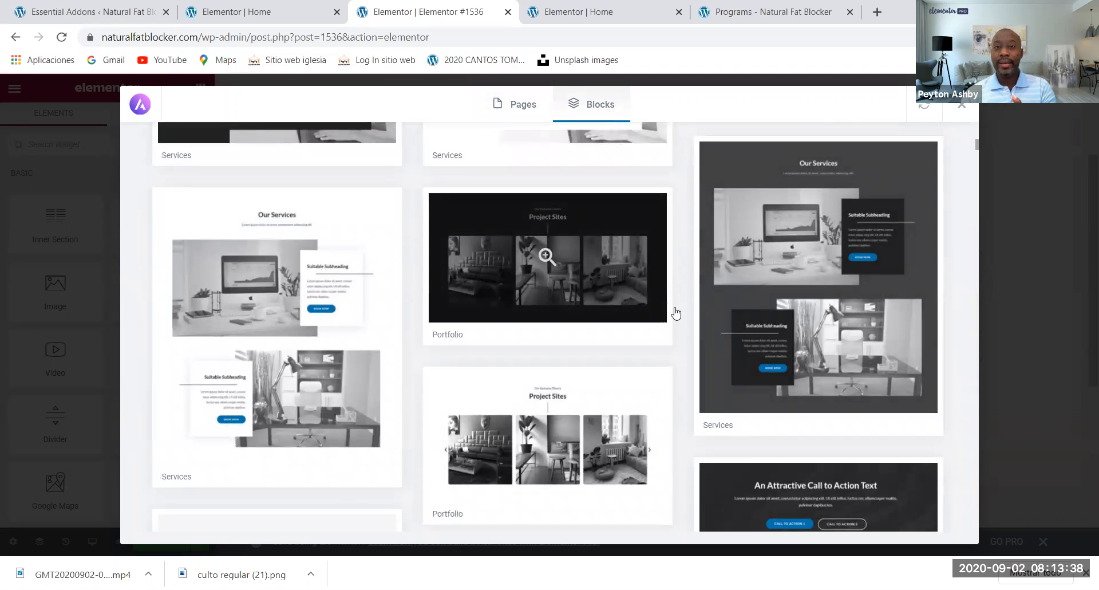
{"action": "scroll", "coordinate": [676, 313], "scroll_direction": "down", "scroll_amount": 1}
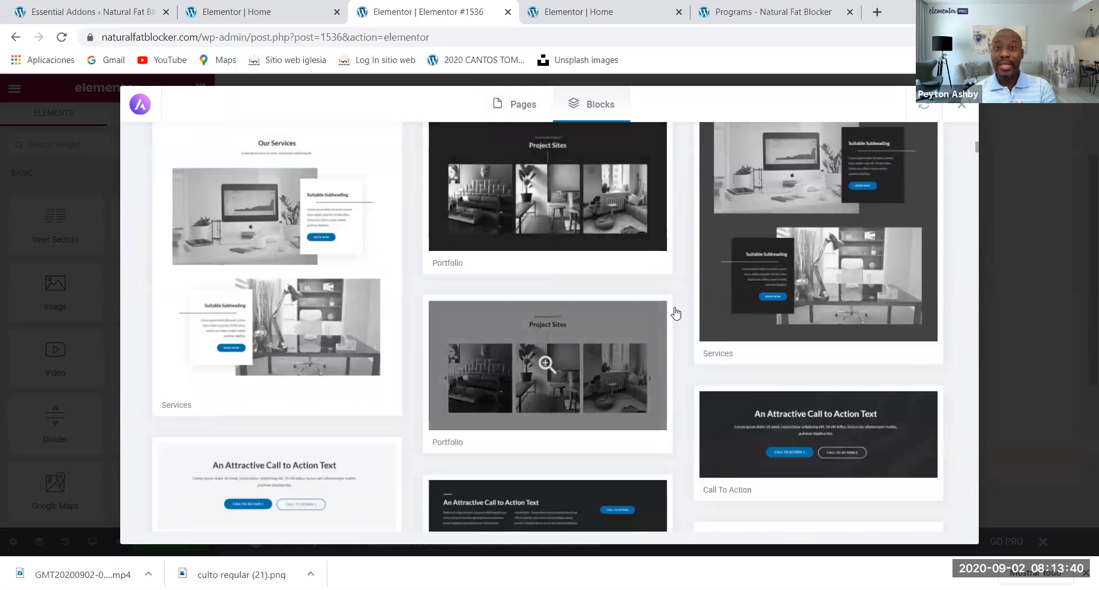
{"action": "scroll", "coordinate": [676, 287], "scroll_direction": "up", "scroll_amount": 5}
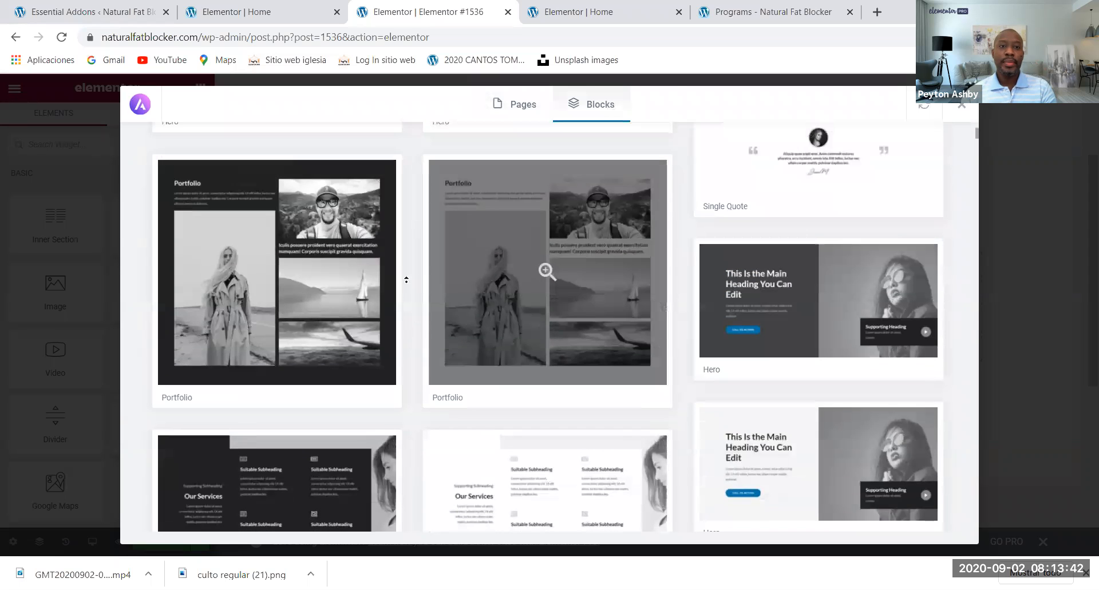
{"action": "scroll", "coordinate": [382, 263], "scroll_direction": "up", "scroll_amount": 2}
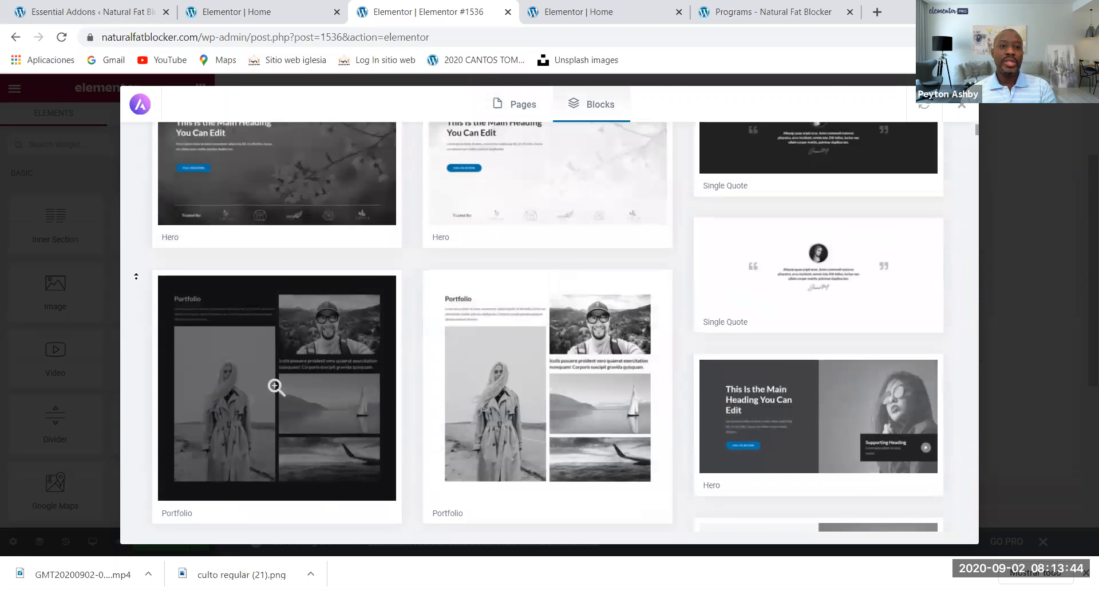
{"action": "middle_click", "coordinate": [244, 277]}
{"action": "scroll", "coordinate": [301, 237], "scroll_direction": "up", "scroll_amount": 2}
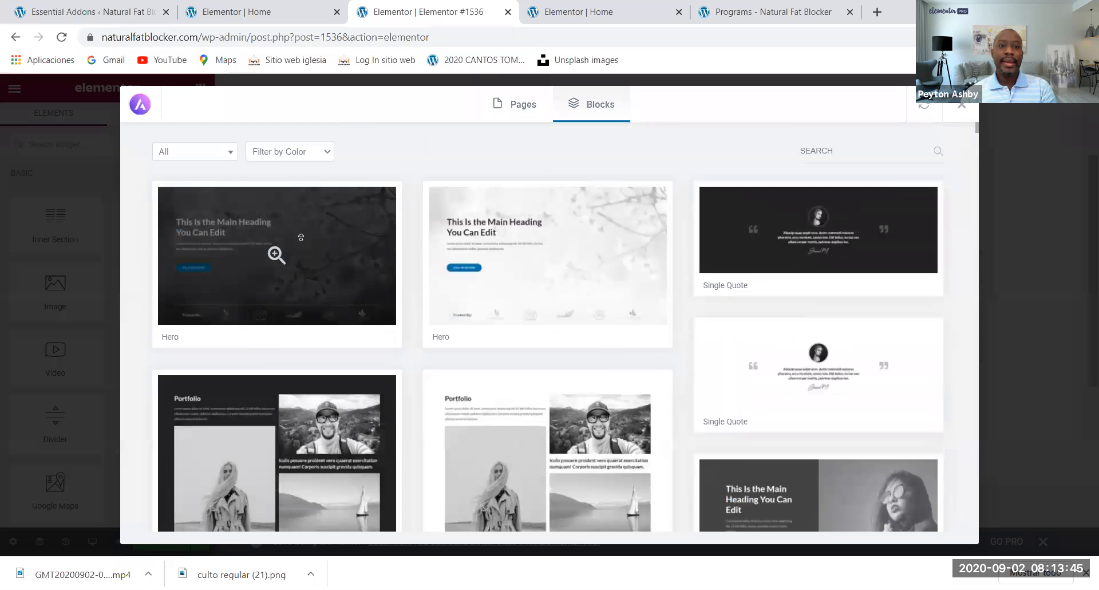
{"action": "left_click", "coordinate": [225, 156]}
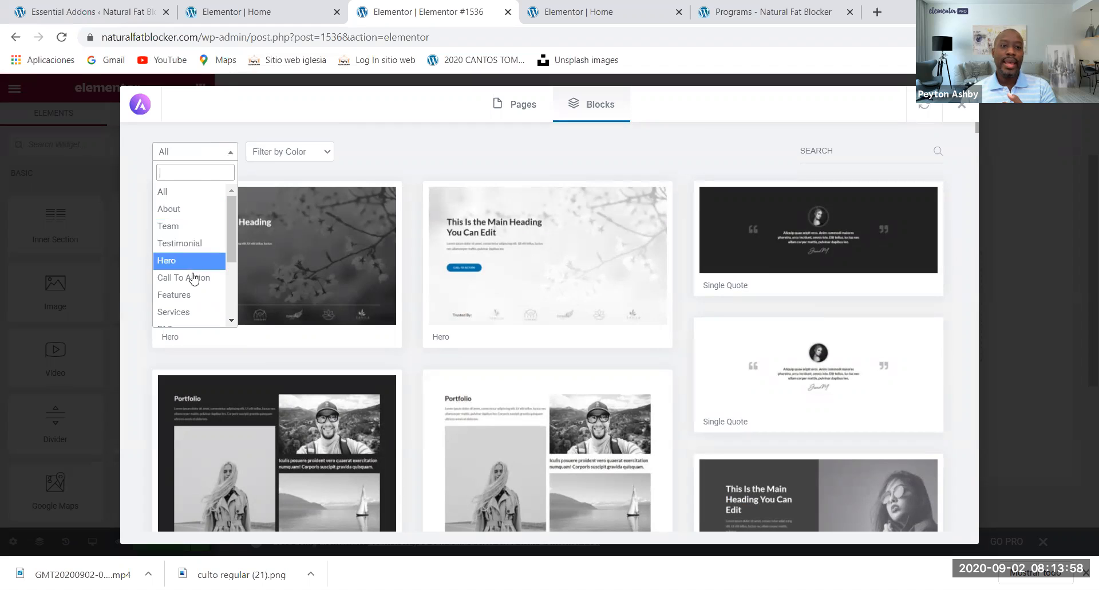
{"action": "scroll", "coordinate": [213, 265], "scroll_direction": "down", "scroll_amount": 3}
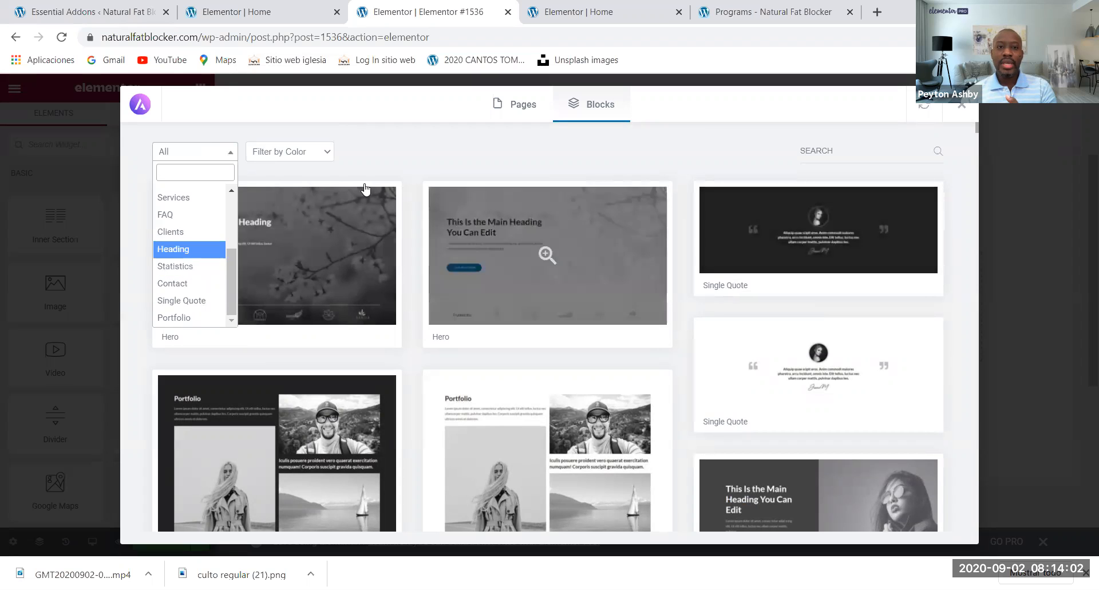
{"action": "left_click", "coordinate": [486, 168]}
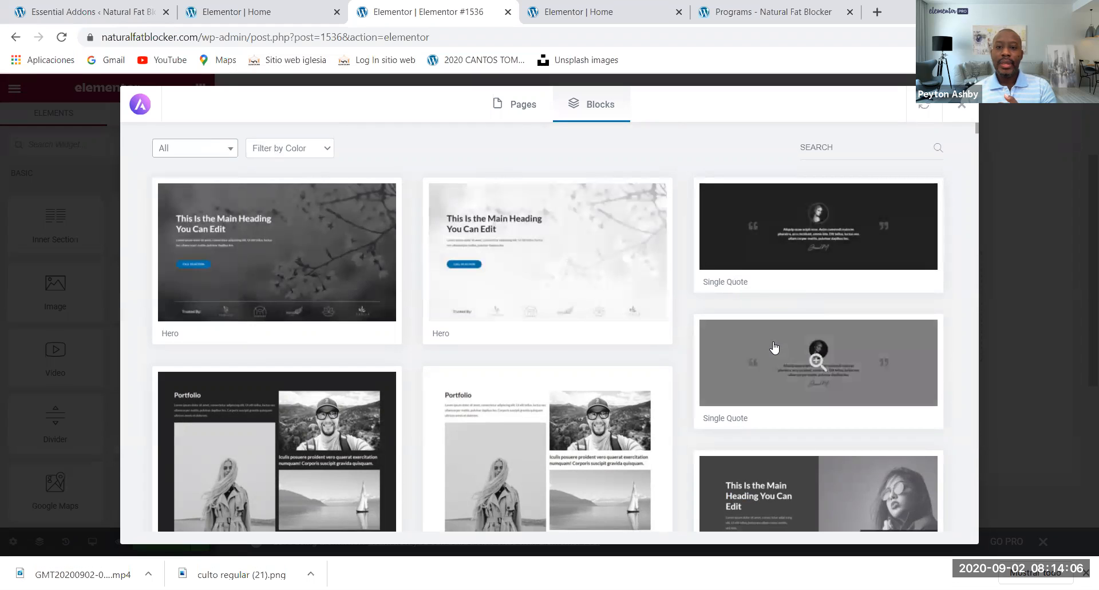
- Import the light Hero block with the woman in sunglasses into the post and check it on the page
{"action": "scroll", "coordinate": [774, 350], "scroll_direction": "down", "scroll_amount": 4}
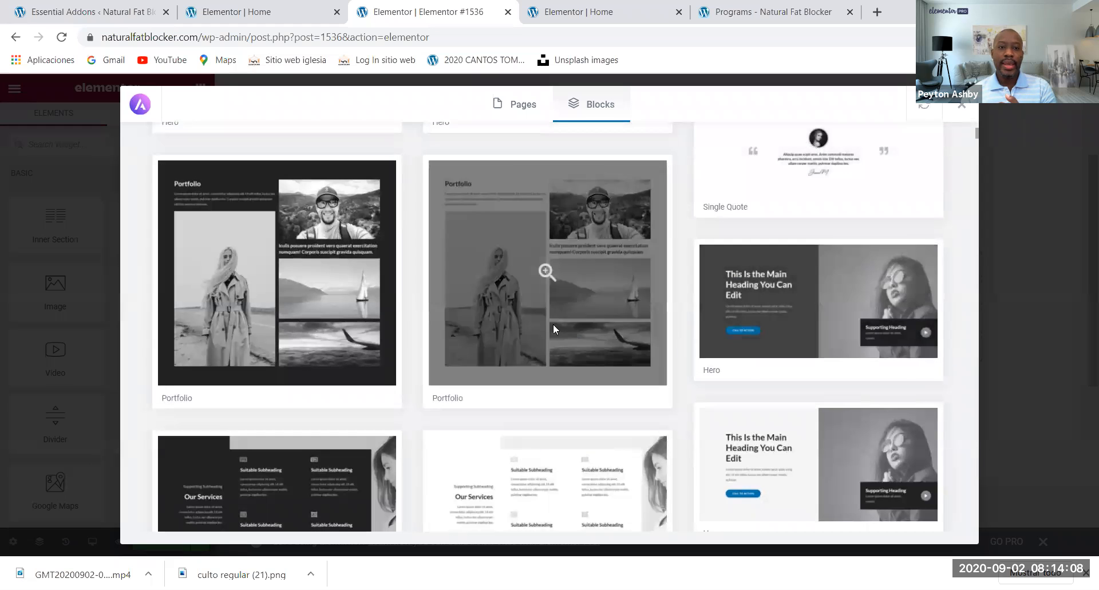
{"action": "scroll", "coordinate": [773, 369], "scroll_direction": "down", "scroll_amount": 1}
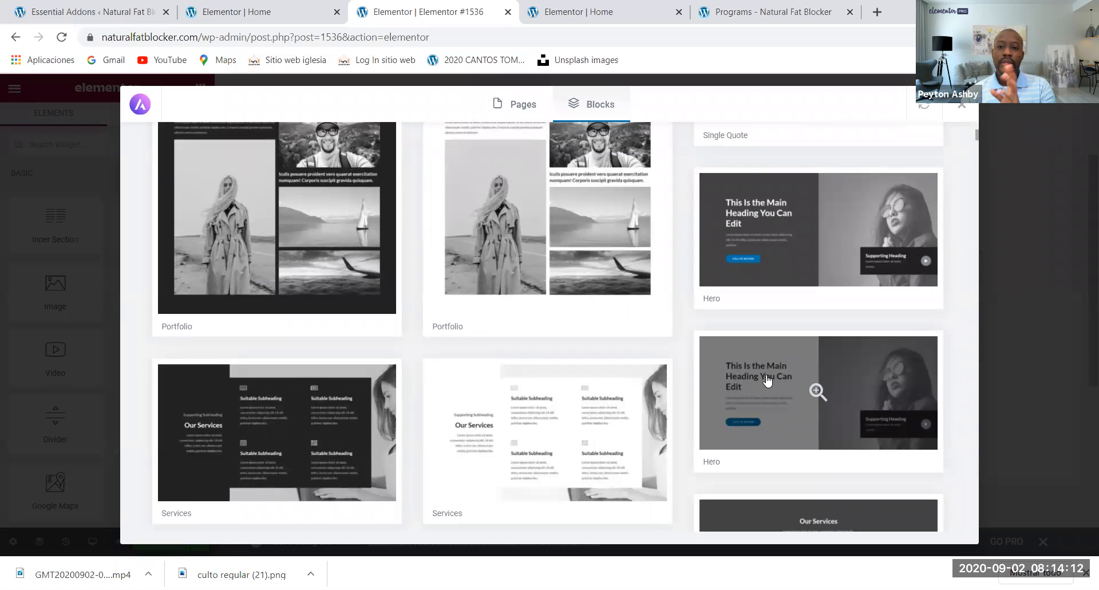
{"action": "left_click", "coordinate": [812, 391]}
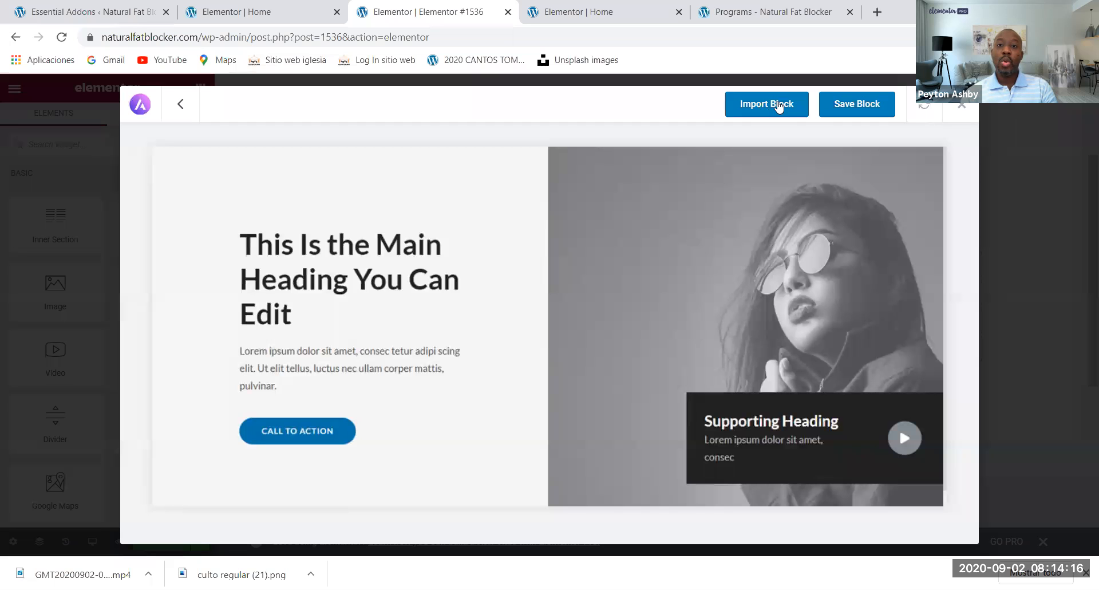
{"action": "left_click", "coordinate": [779, 107]}
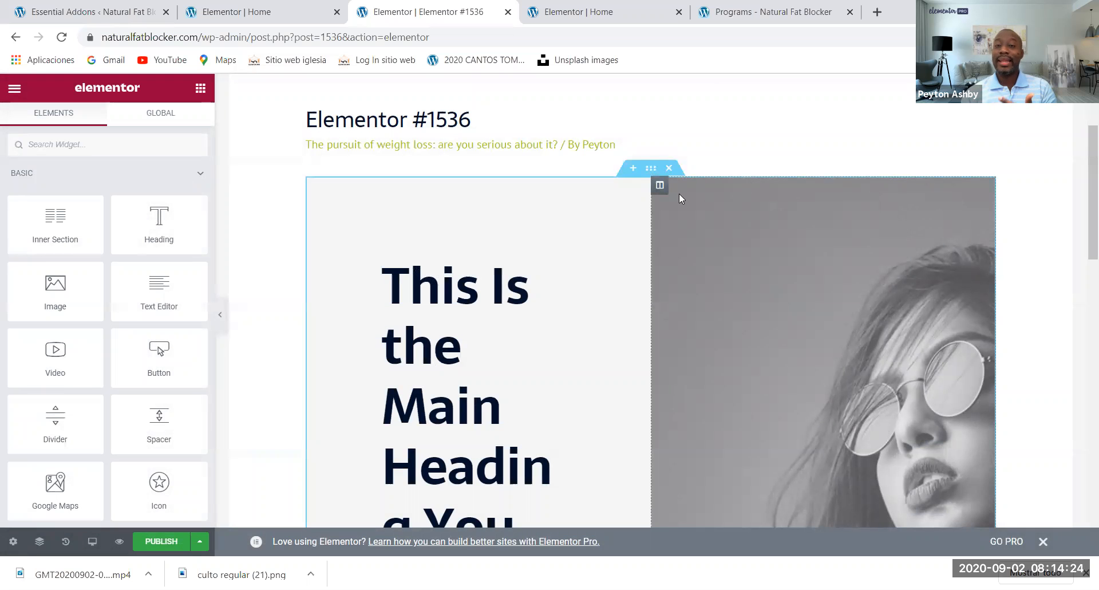
{"action": "scroll", "coordinate": [590, 233], "scroll_direction": "down", "scroll_amount": 9}
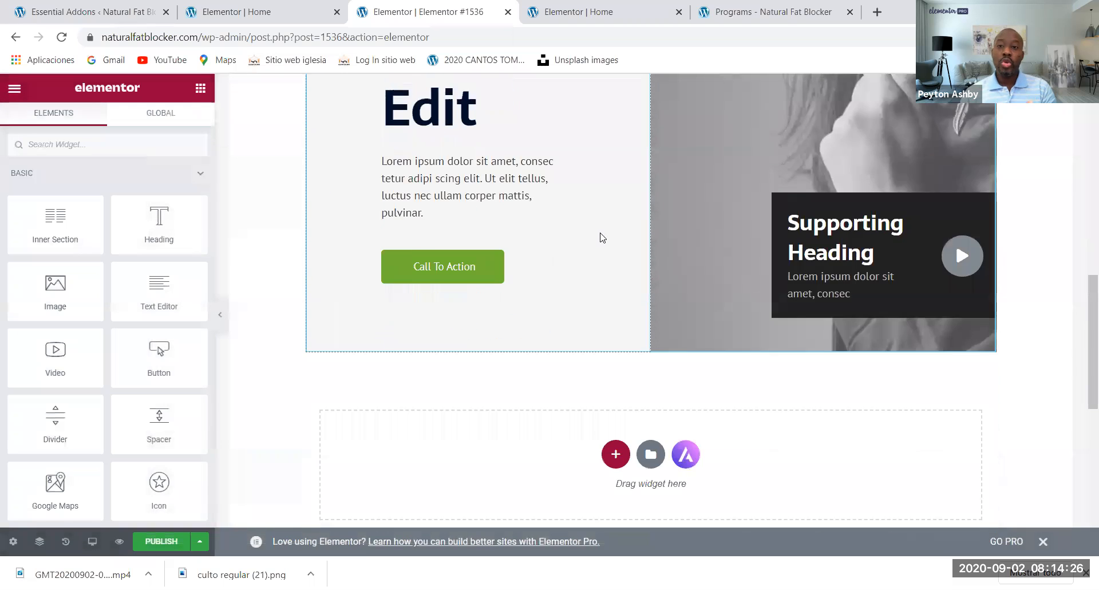
{"action": "scroll", "coordinate": [607, 240], "scroll_direction": "down", "scroll_amount": 3}
{"action": "scroll", "coordinate": [645, 240], "scroll_direction": "up", "scroll_amount": 13}
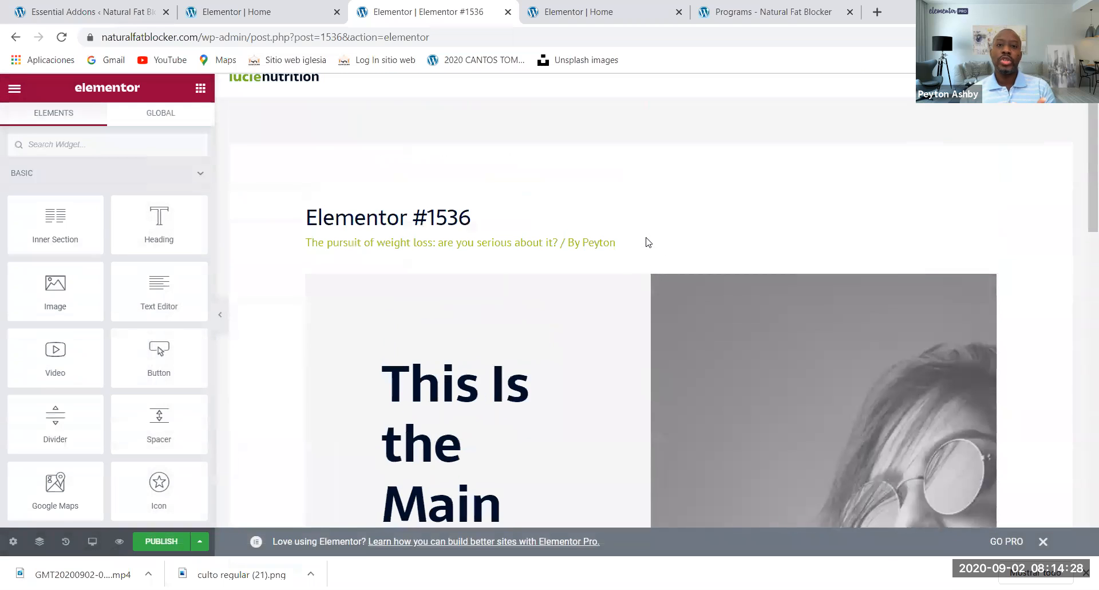
{"action": "scroll", "coordinate": [648, 242], "scroll_direction": "up", "scroll_amount": 1}
- Reopen the Starter Templates library below the imported block and examine the page templates, including the individual pages of Pet Care
{"action": "scroll", "coordinate": [646, 241], "scroll_direction": "down", "scroll_amount": 11}
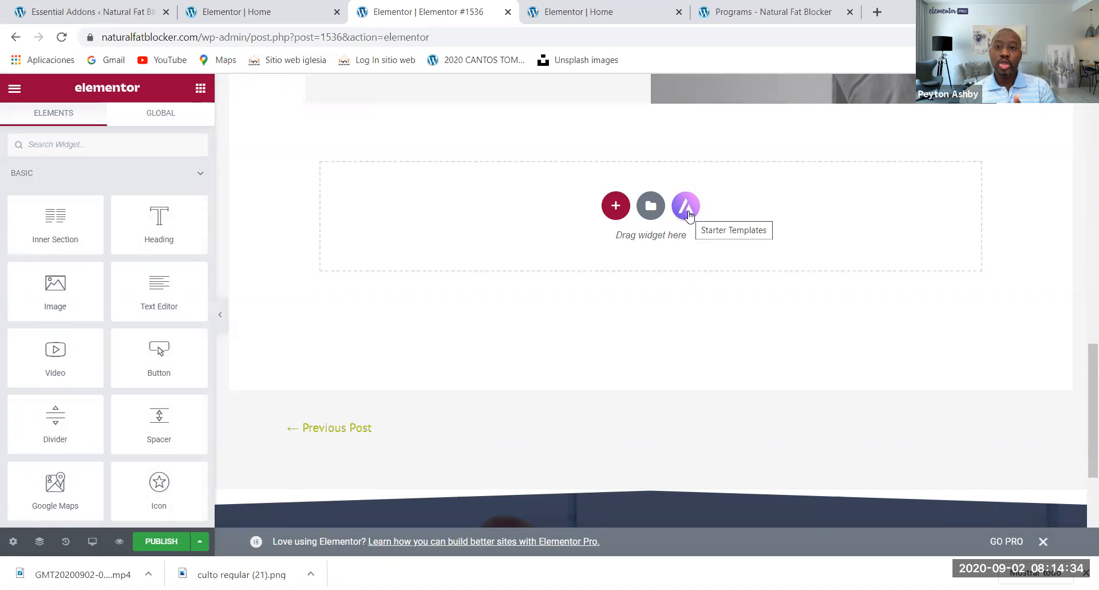
{"action": "left_click", "coordinate": [687, 211]}
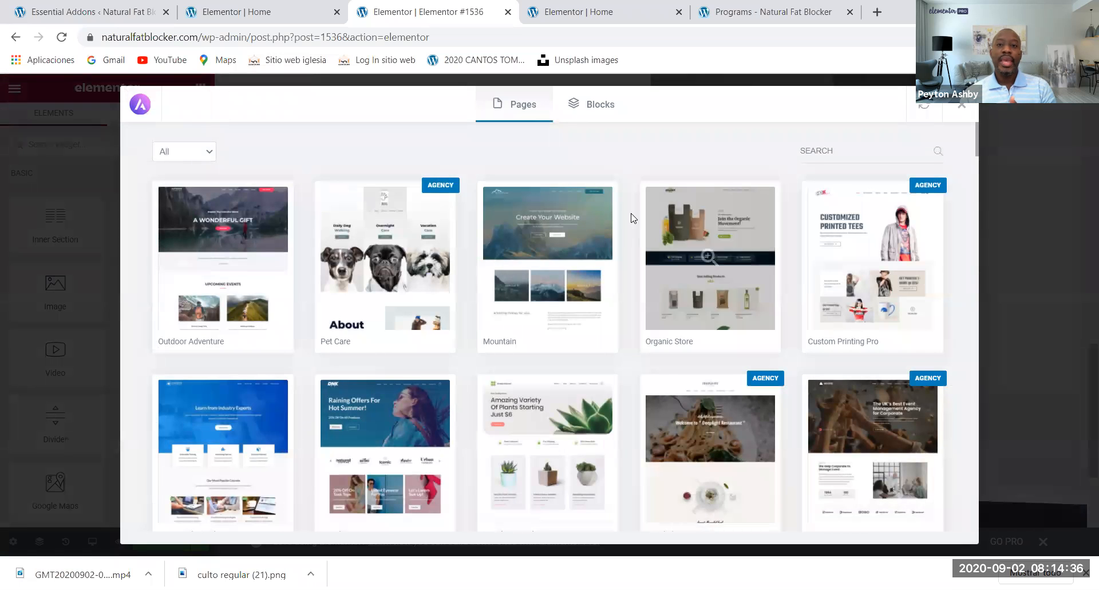
{"action": "scroll", "coordinate": [619, 195], "scroll_direction": "down", "scroll_amount": 1}
{"action": "scroll", "coordinate": [629, 201], "scroll_direction": "down", "scroll_amount": 3}
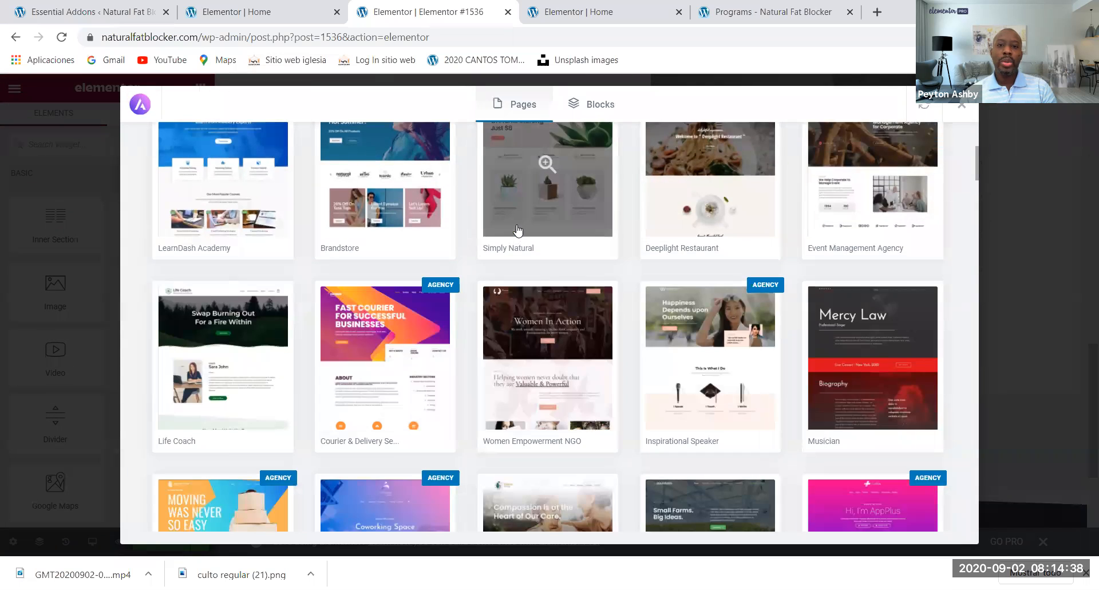
{"action": "scroll", "coordinate": [522, 230], "scroll_direction": "up", "scroll_amount": 5}
{"action": "scroll", "coordinate": [486, 217], "scroll_direction": "down", "scroll_amount": 3}
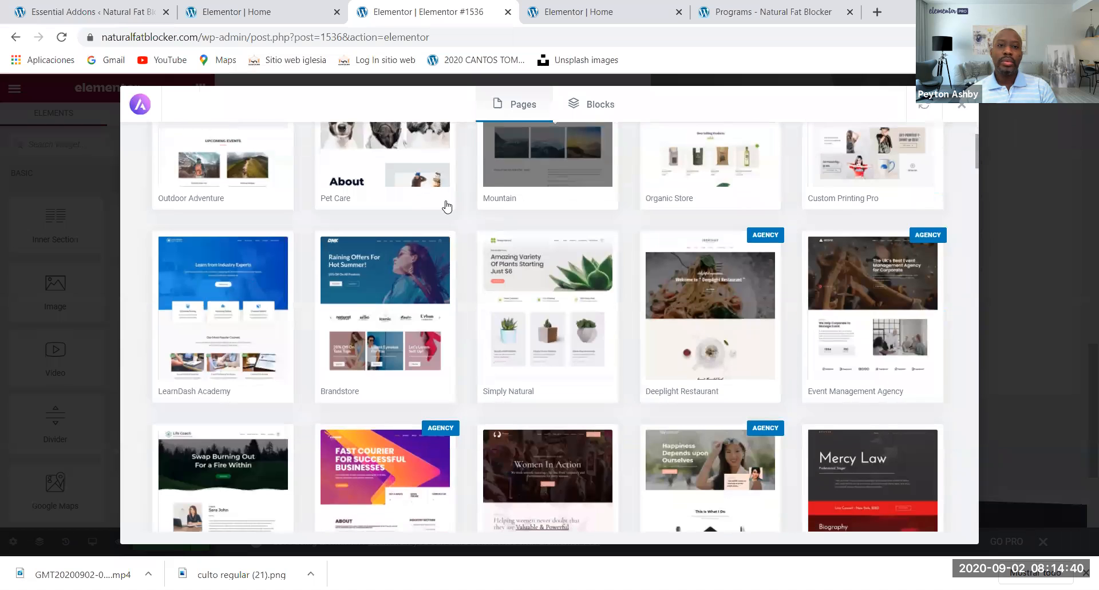
{"action": "scroll", "coordinate": [422, 212], "scroll_direction": "up", "scroll_amount": 2}
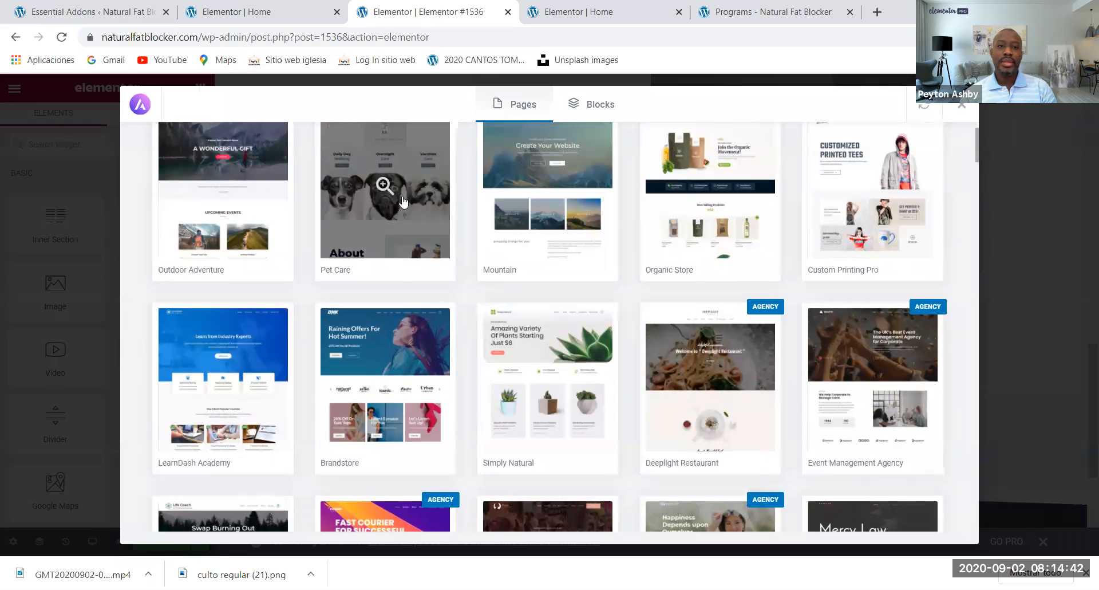
{"action": "left_click", "coordinate": [421, 196]}
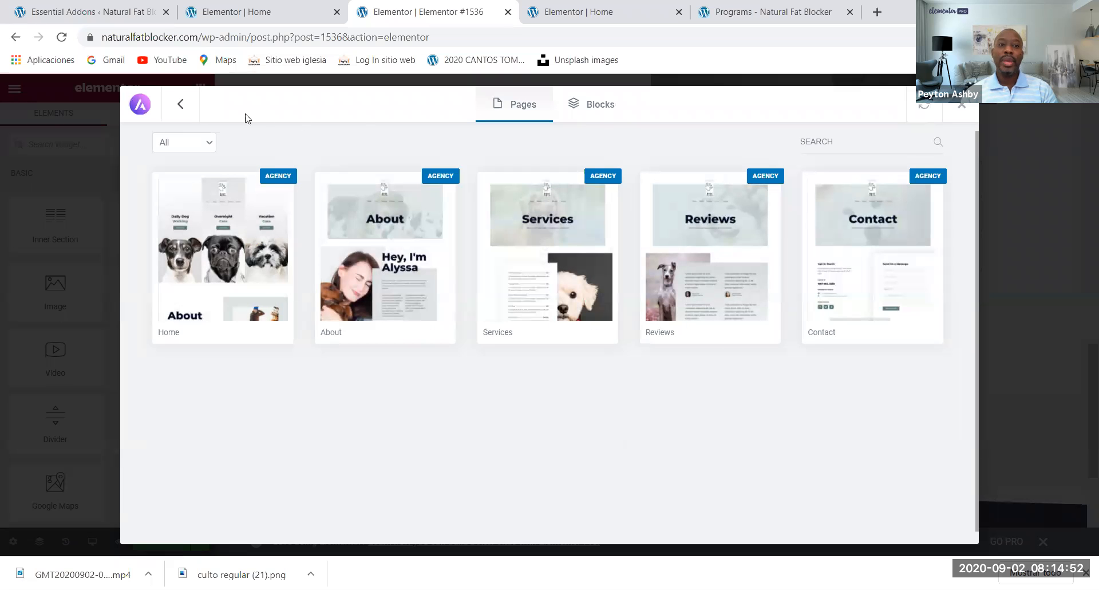
{"action": "left_click", "coordinate": [182, 106]}
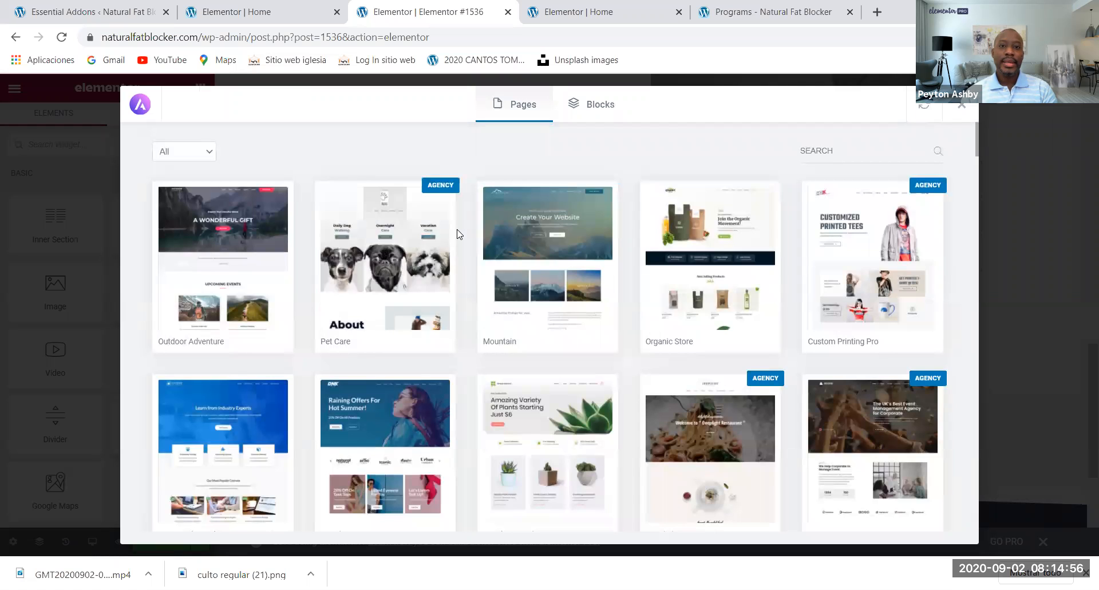
- Filter the page templates to Free only and look through the filtered list
{"action": "left_click", "coordinate": [209, 154]}
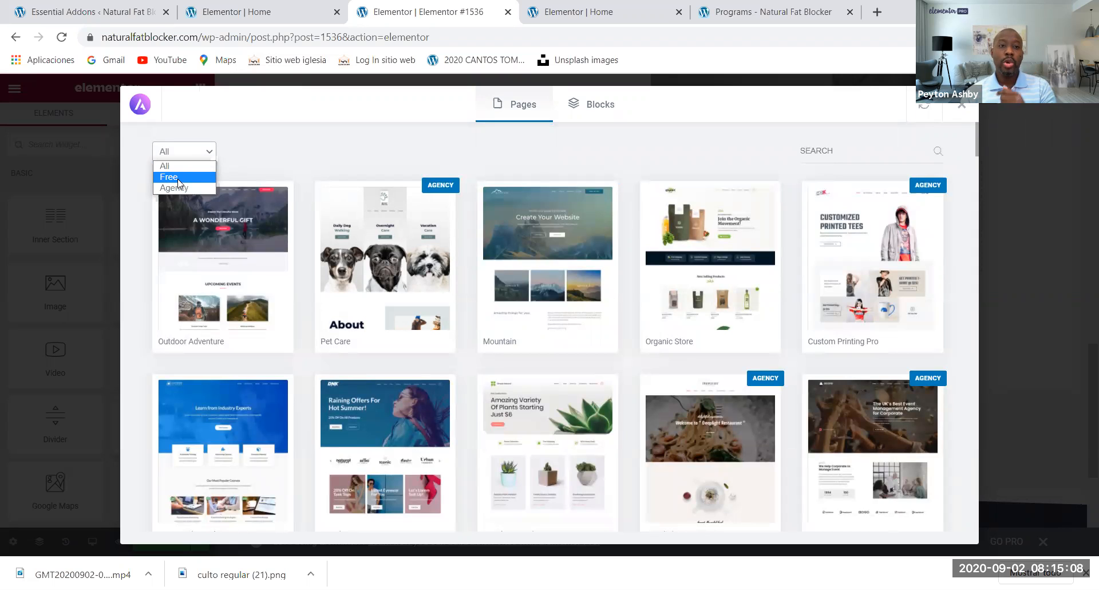
{"action": "left_click", "coordinate": [192, 178]}
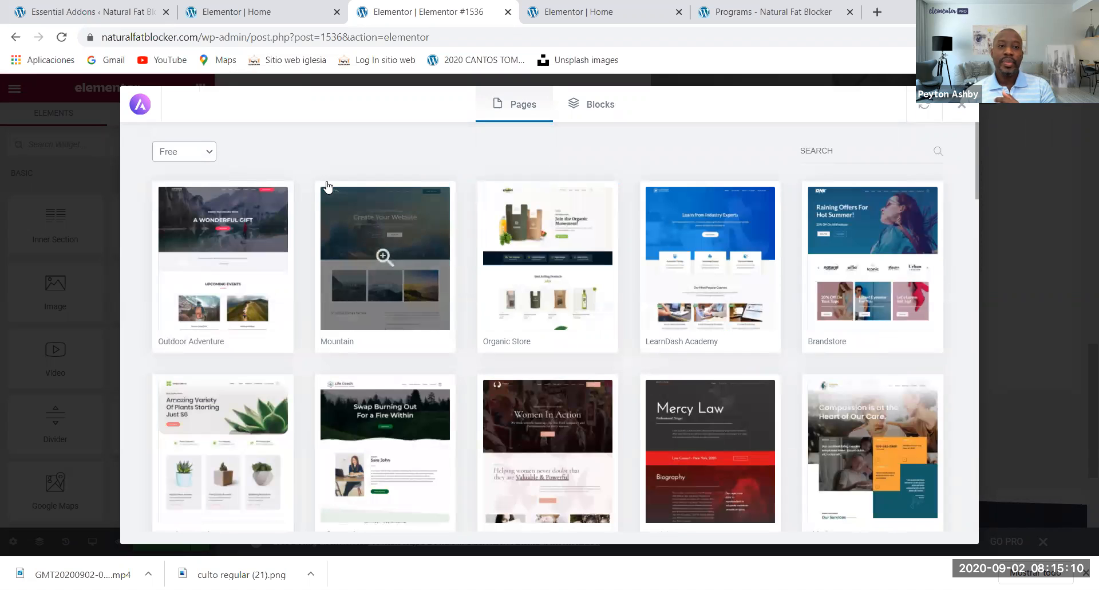
{"action": "scroll", "coordinate": [588, 262], "scroll_direction": "down", "scroll_amount": 1}
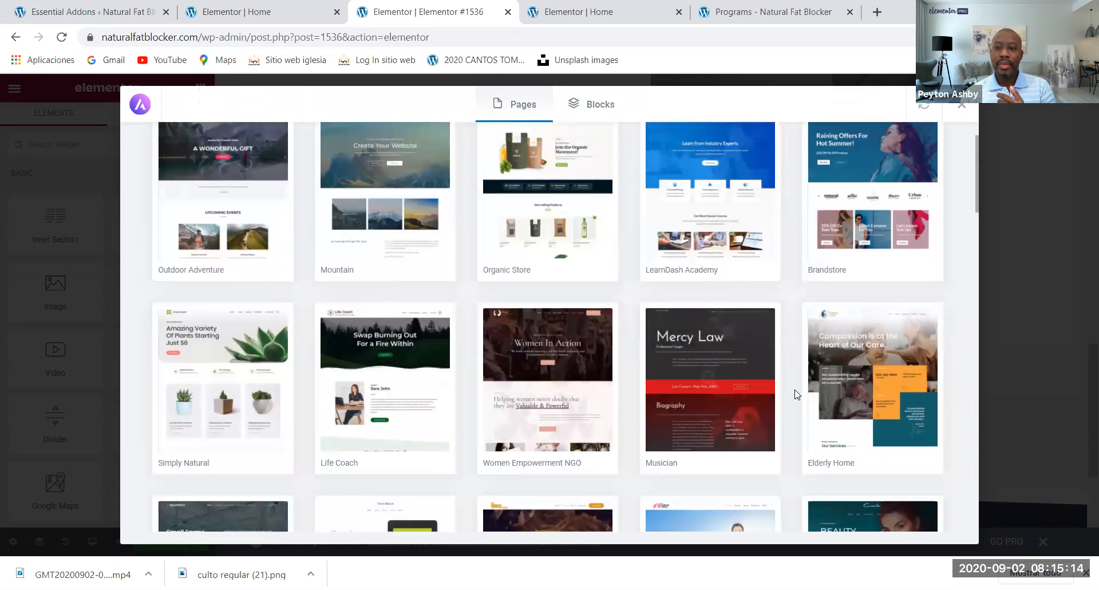
{"action": "scroll", "coordinate": [793, 390], "scroll_direction": "down", "scroll_amount": 1}
{"action": "scroll", "coordinate": [744, 398], "scroll_direction": "up", "scroll_amount": 2}
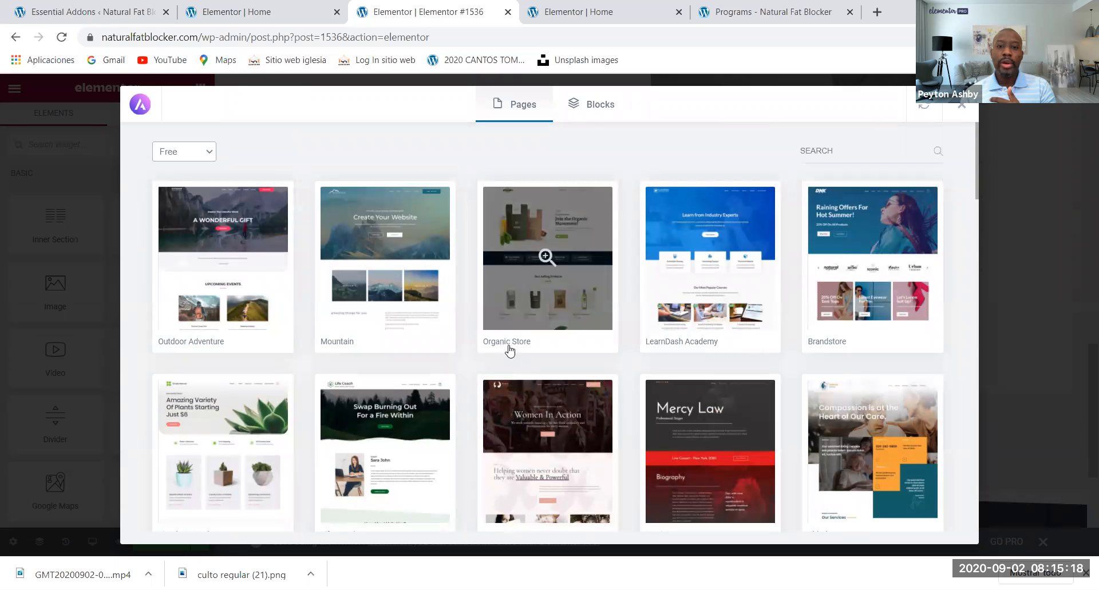
- Open the free Organic Store template to show its individual pages
{"action": "left_click", "coordinate": [548, 254]}
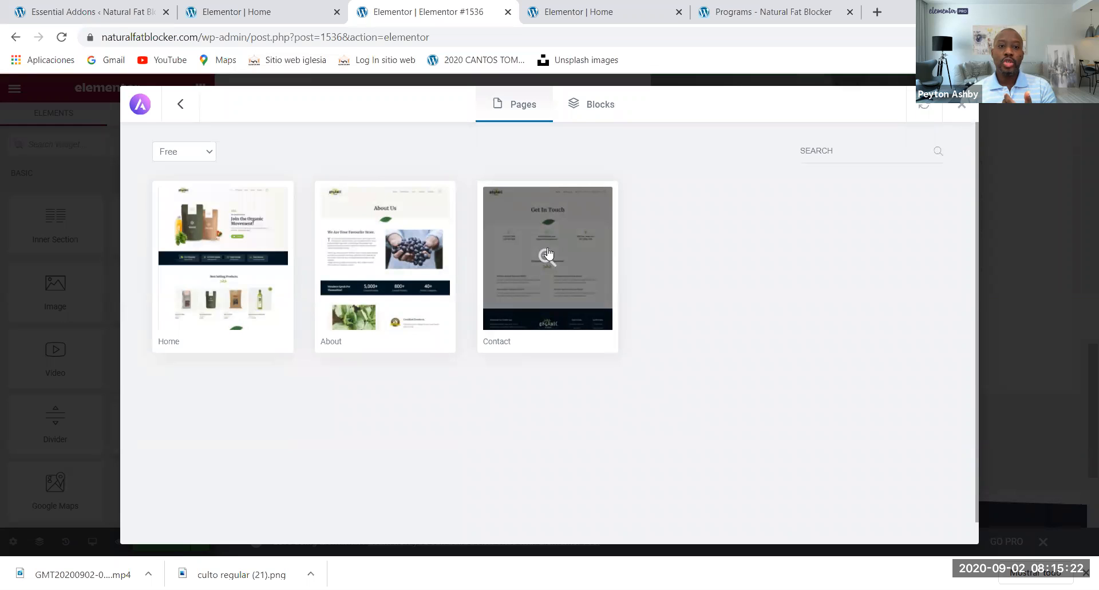
{"action": "left_click", "coordinate": [600, 103]}
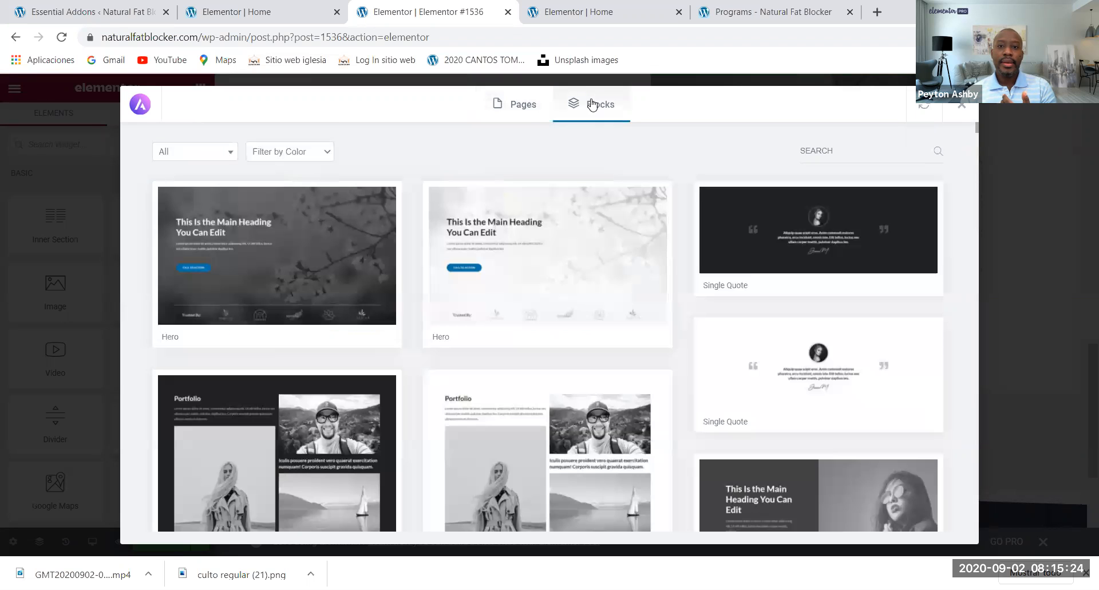
{"action": "left_click", "coordinate": [527, 104]}
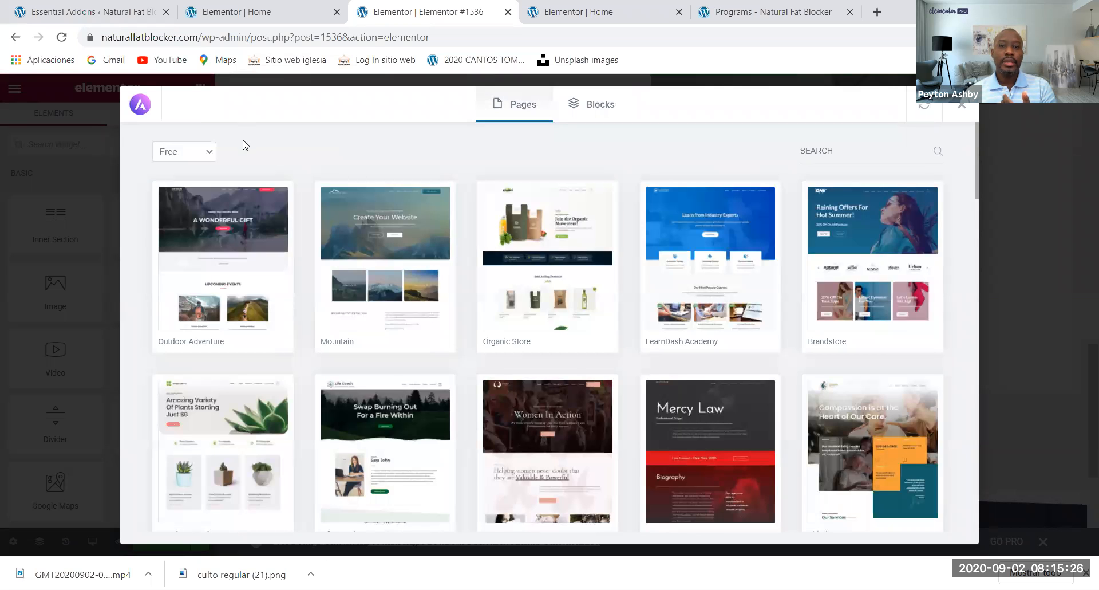
{"action": "left_click", "coordinate": [537, 258]}
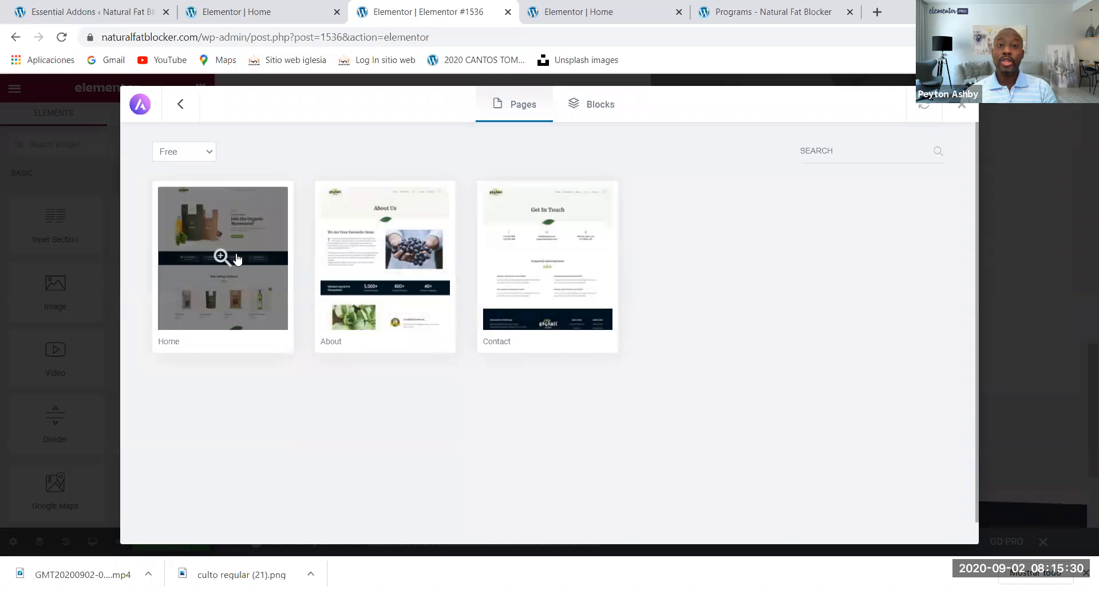
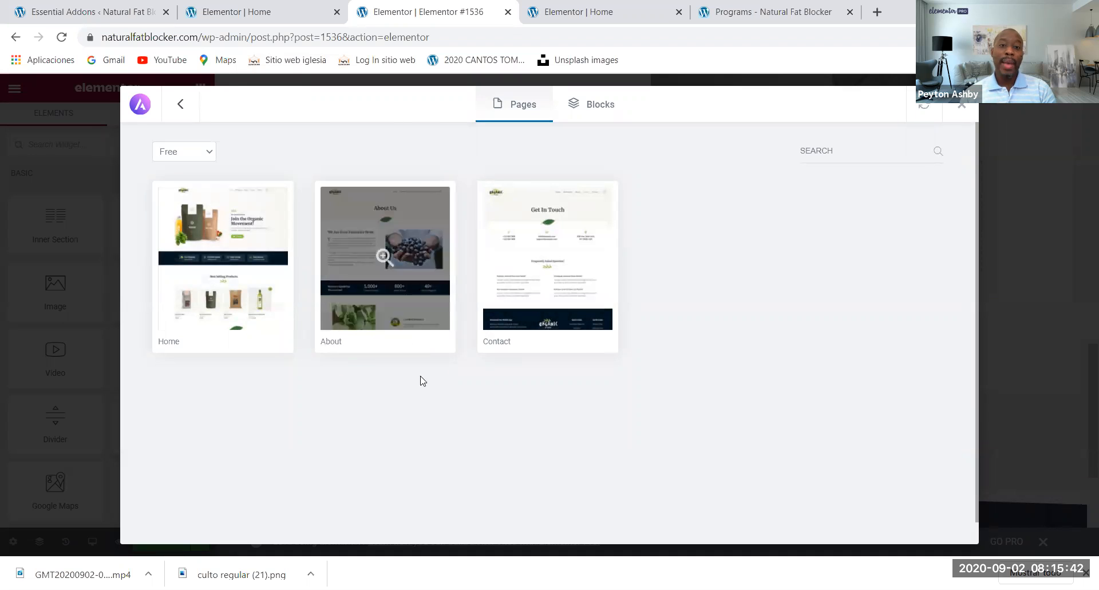
- Preview the Organic Store template's Contact page and import it into the post
{"action": "left_click", "coordinate": [557, 312]}
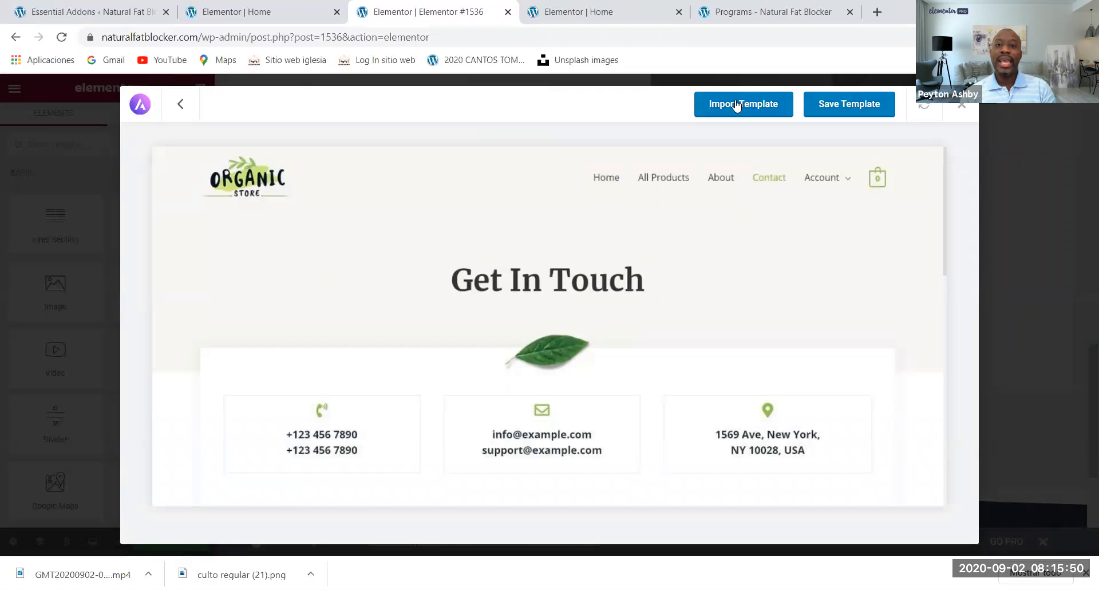
{"action": "left_click", "coordinate": [182, 105]}
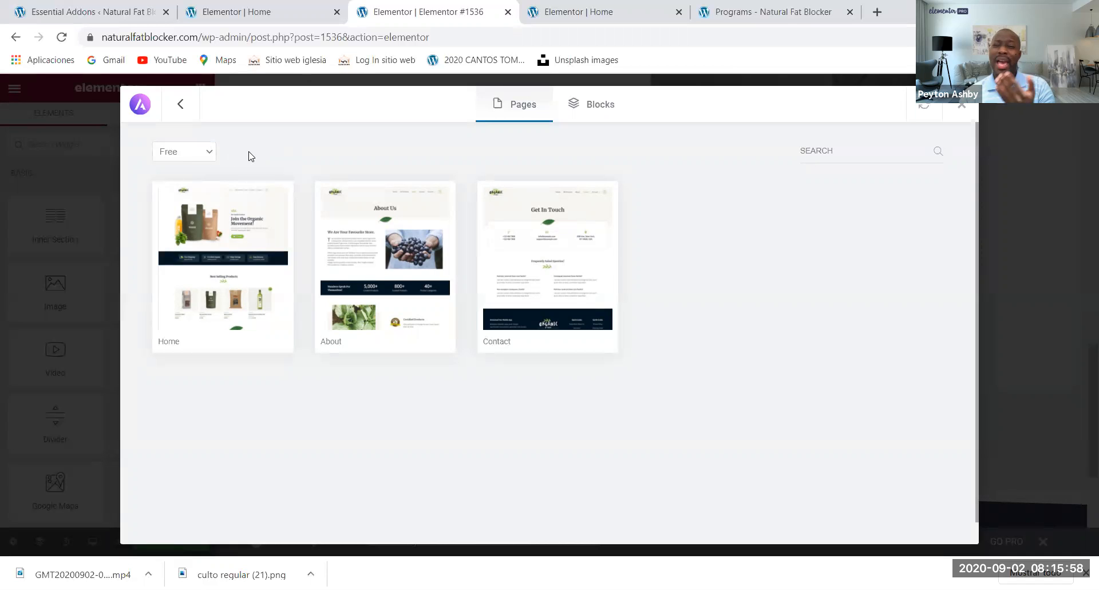
{"action": "left_click", "coordinate": [529, 267]}
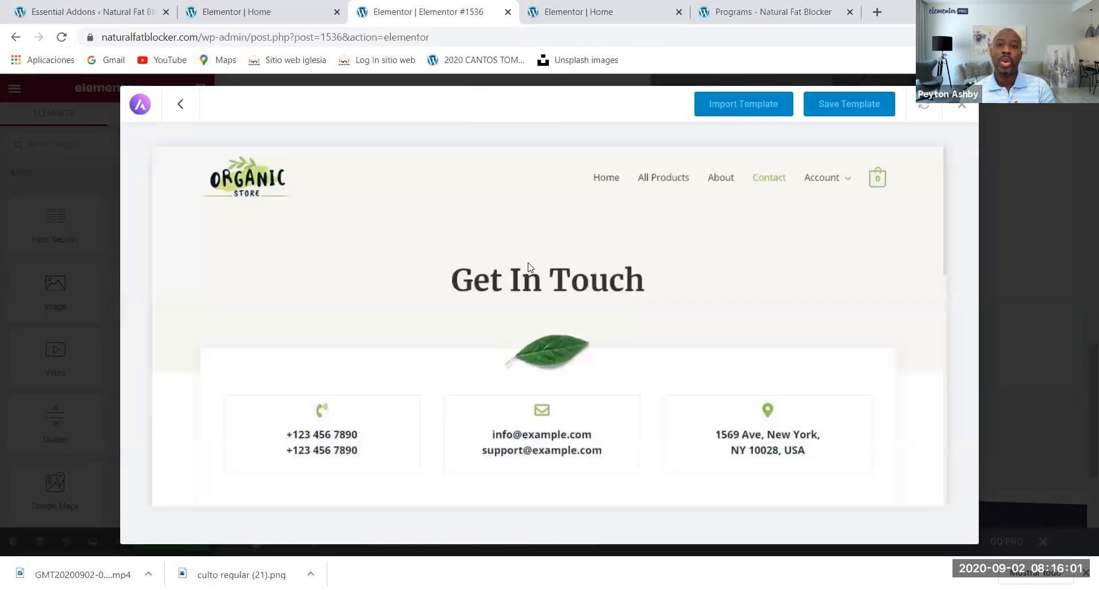
{"action": "left_click", "coordinate": [708, 116]}
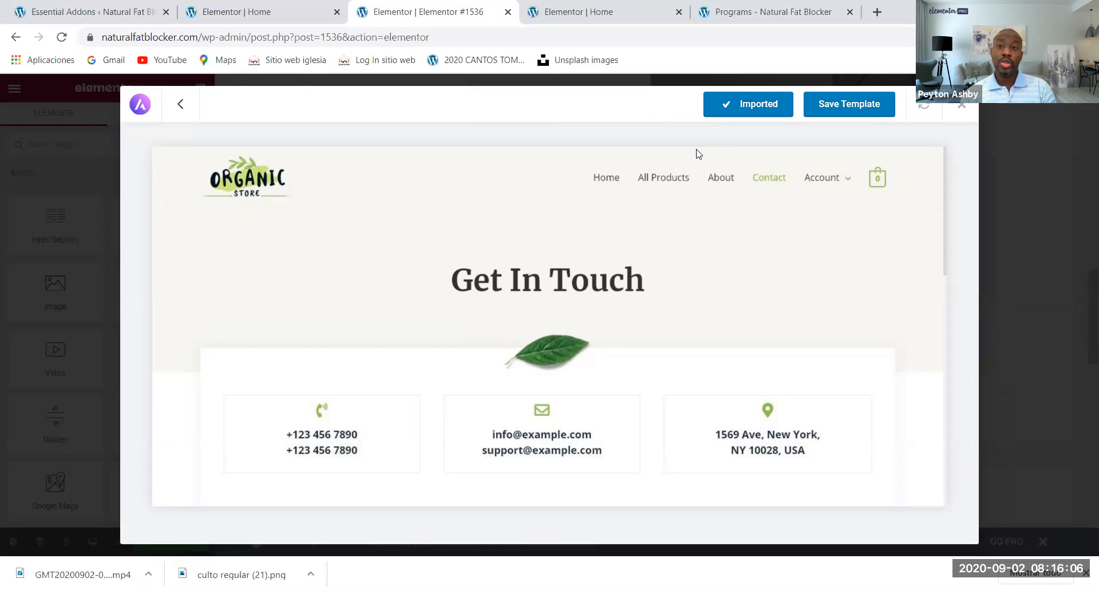
- Examine the imported Contact page in the editor, from the hero block above it through the contact boxes to the Frequently Asked Question section
{"action": "scroll", "coordinate": [688, 229], "scroll_direction": "up", "scroll_amount": 15}
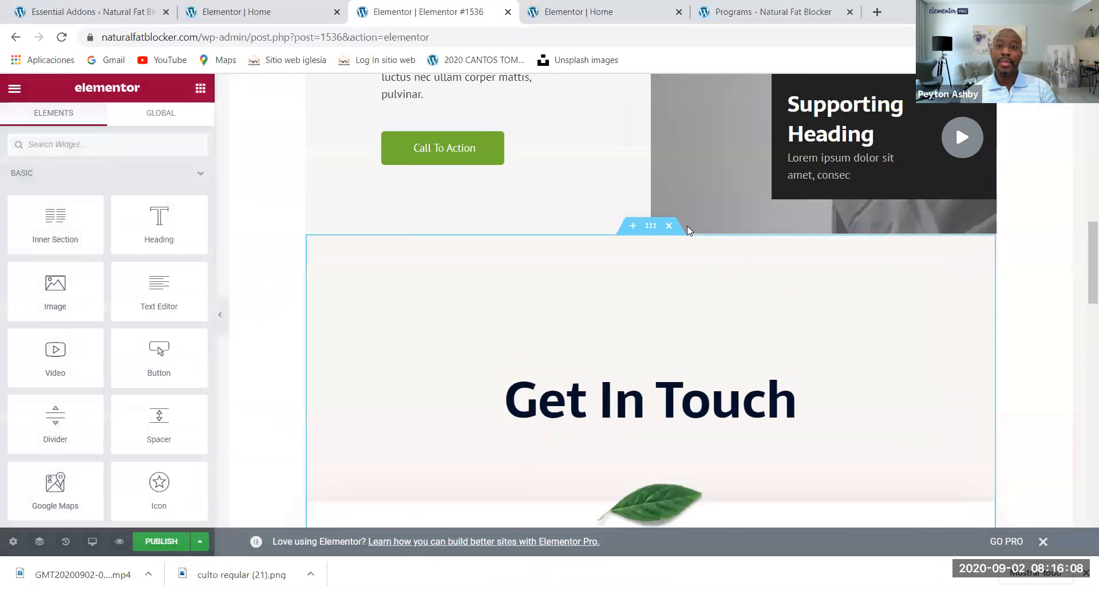
{"action": "scroll", "coordinate": [670, 237], "scroll_direction": "down", "scroll_amount": 4}
{"action": "scroll", "coordinate": [669, 232], "scroll_direction": "down", "scroll_amount": 1}
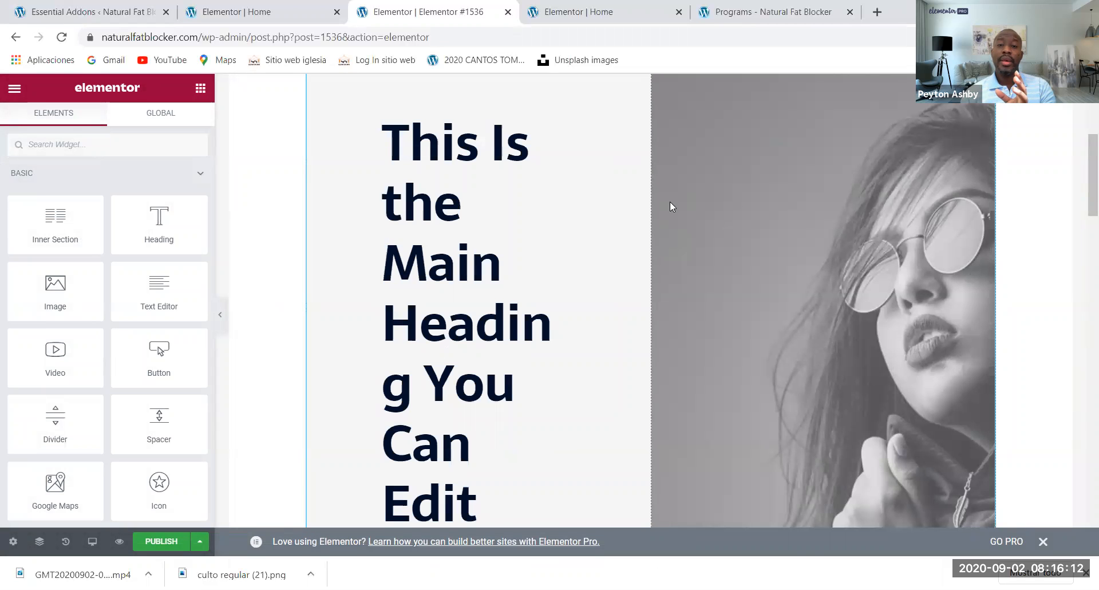
{"action": "scroll", "coordinate": [672, 206], "scroll_direction": "down", "scroll_amount": 15}
{"action": "scroll", "coordinate": [670, 203], "scroll_direction": "down", "scroll_amount": 2}
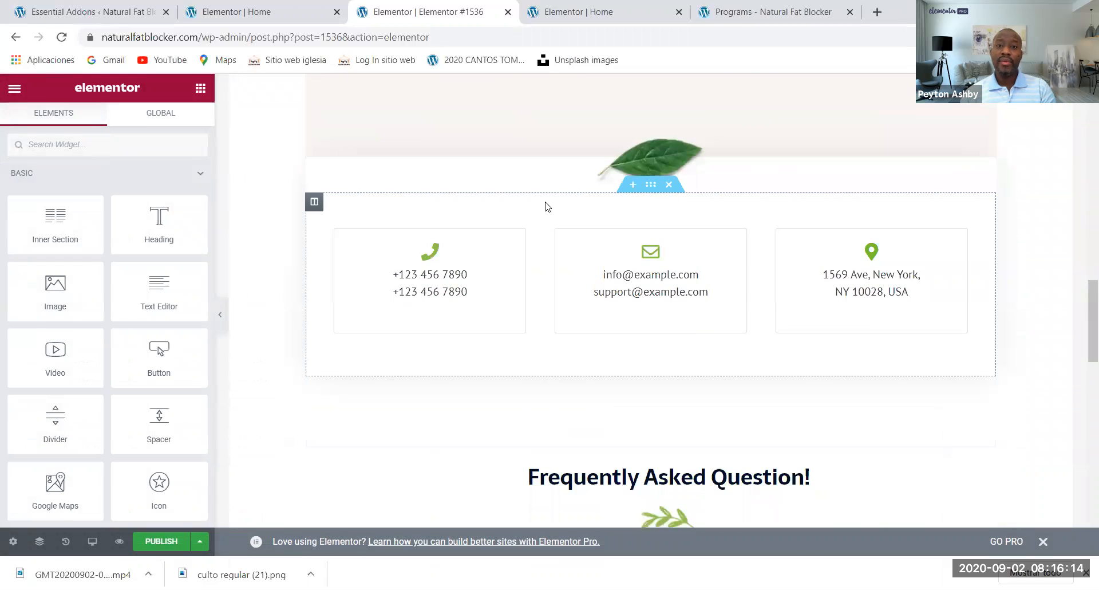
{"action": "scroll", "coordinate": [541, 211], "scroll_direction": "up", "scroll_amount": 4}
{"action": "scroll", "coordinate": [633, 330], "scroll_direction": "down", "scroll_amount": 3}
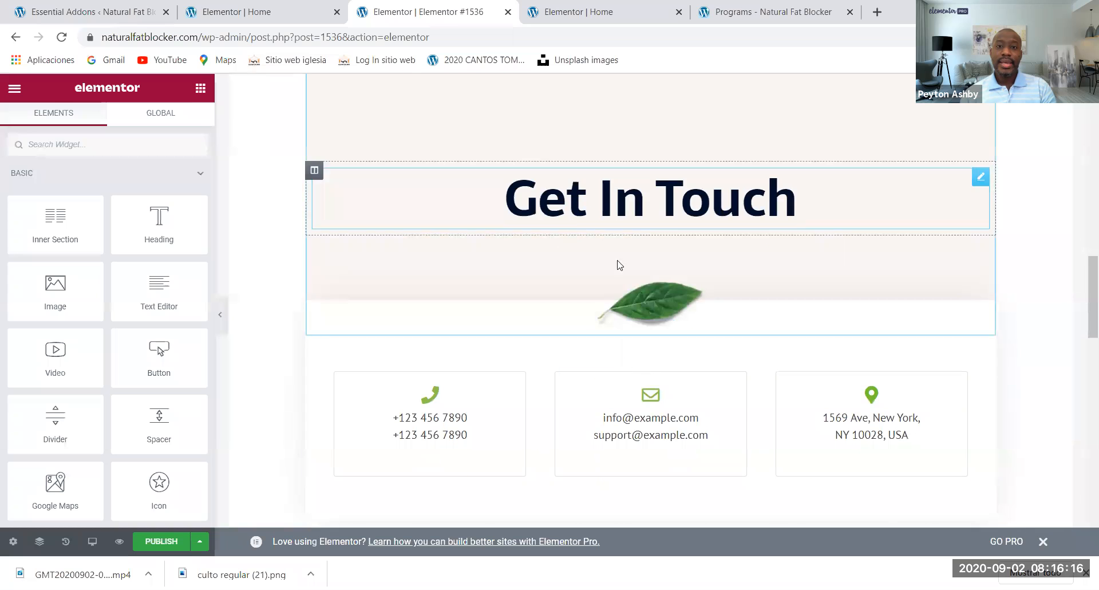
{"action": "scroll", "coordinate": [633, 269], "scroll_direction": "down", "scroll_amount": 12}
{"action": "scroll", "coordinate": [634, 271], "scroll_direction": "down", "scroll_amount": 3}
{"action": "scroll", "coordinate": [634, 272], "scroll_direction": "up", "scroll_amount": 12}
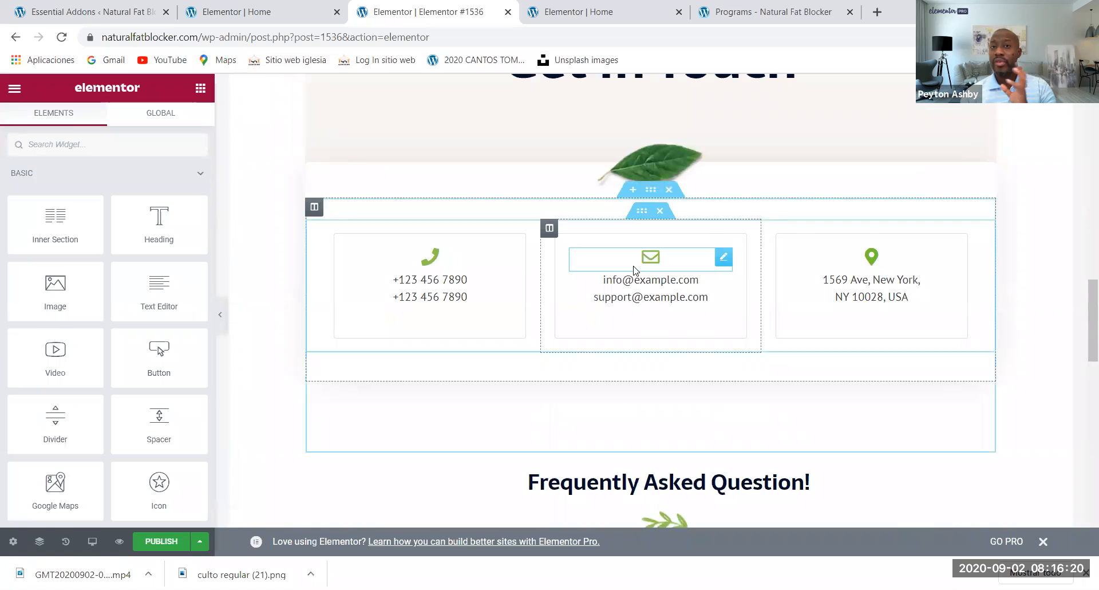
{"action": "scroll", "coordinate": [624, 232], "scroll_direction": "up", "scroll_amount": 5}
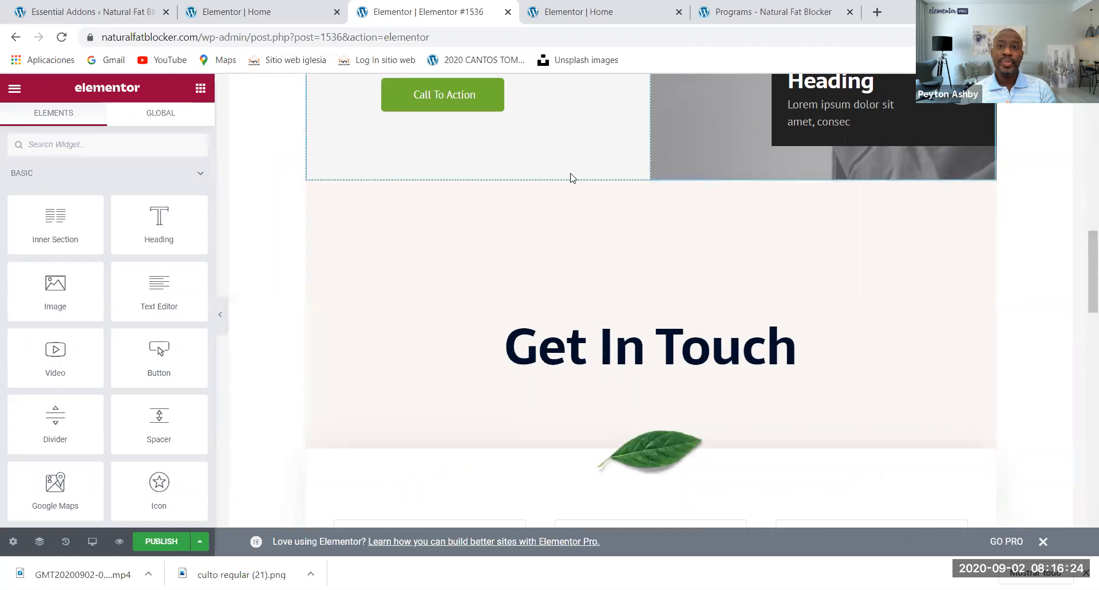
{"action": "scroll", "coordinate": [630, 239], "scroll_direction": "down", "scroll_amount": 9}
{"action": "scroll", "coordinate": [710, 311], "scroll_direction": "down", "scroll_amount": 12}
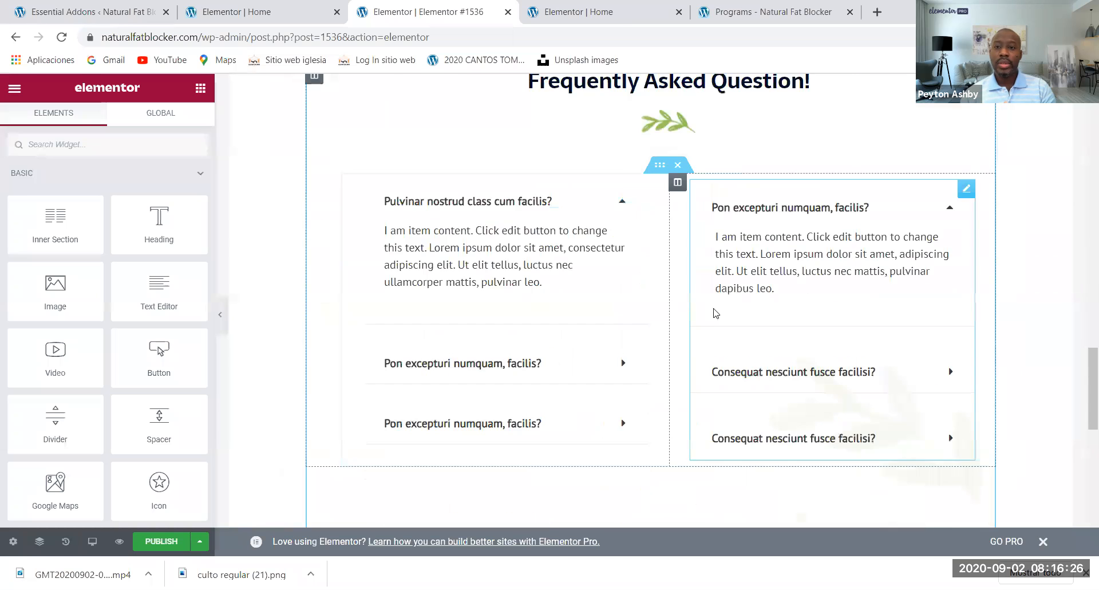
- Reopen the Starter Templates library, view the individual pages of Organic Store again and close the library
{"action": "left_click", "coordinate": [686, 112]}
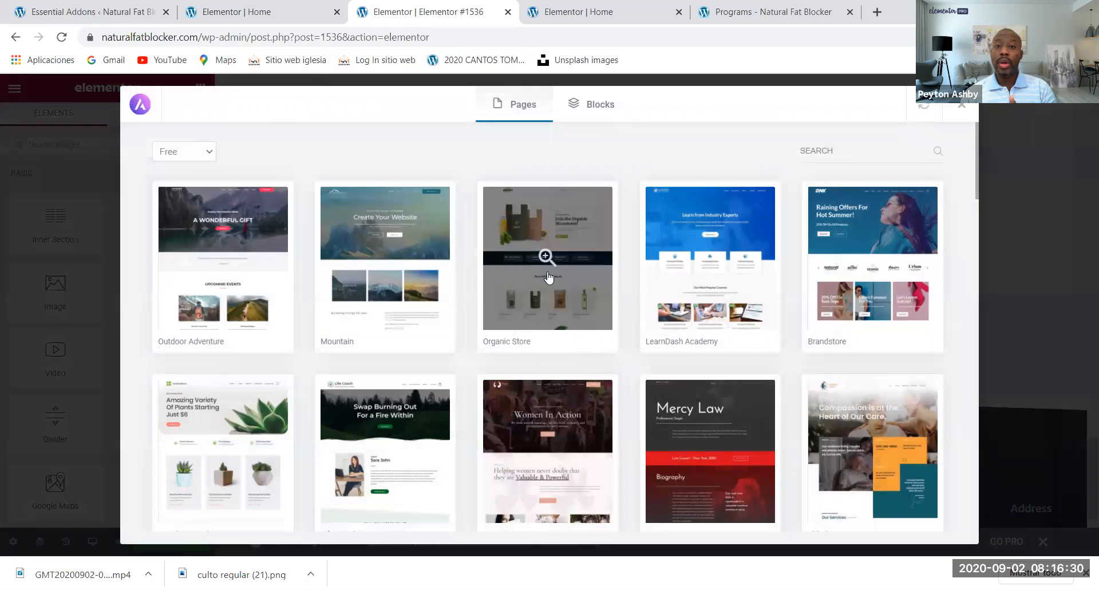
{"action": "left_click", "coordinate": [546, 343]}
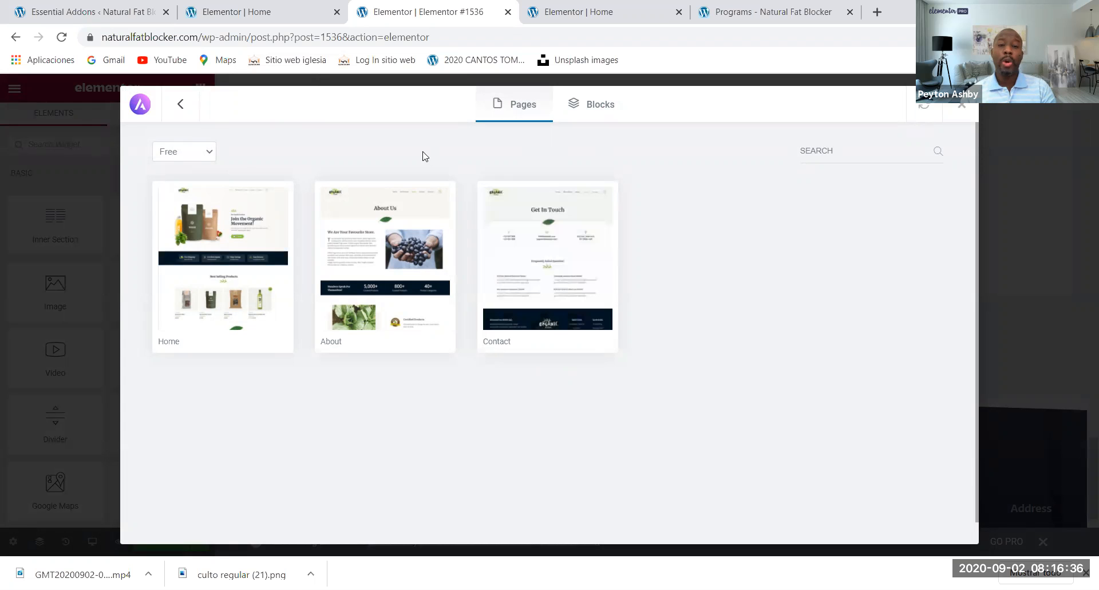
{"action": "left_click", "coordinate": [180, 104]}
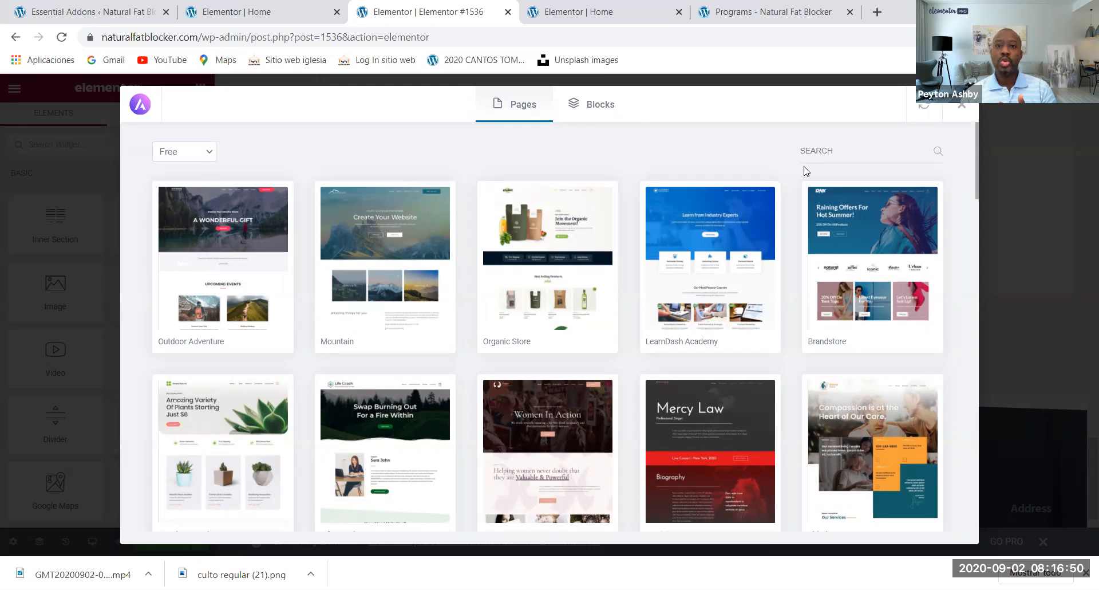
{"action": "left_click", "coordinate": [961, 104]}
- Look over the imported sections in the editor and open a preview of the post
{"action": "scroll", "coordinate": [698, 261], "scroll_direction": "down", "scroll_amount": 2}
{"action": "scroll", "coordinate": [701, 252], "scroll_direction": "up", "scroll_amount": 5}
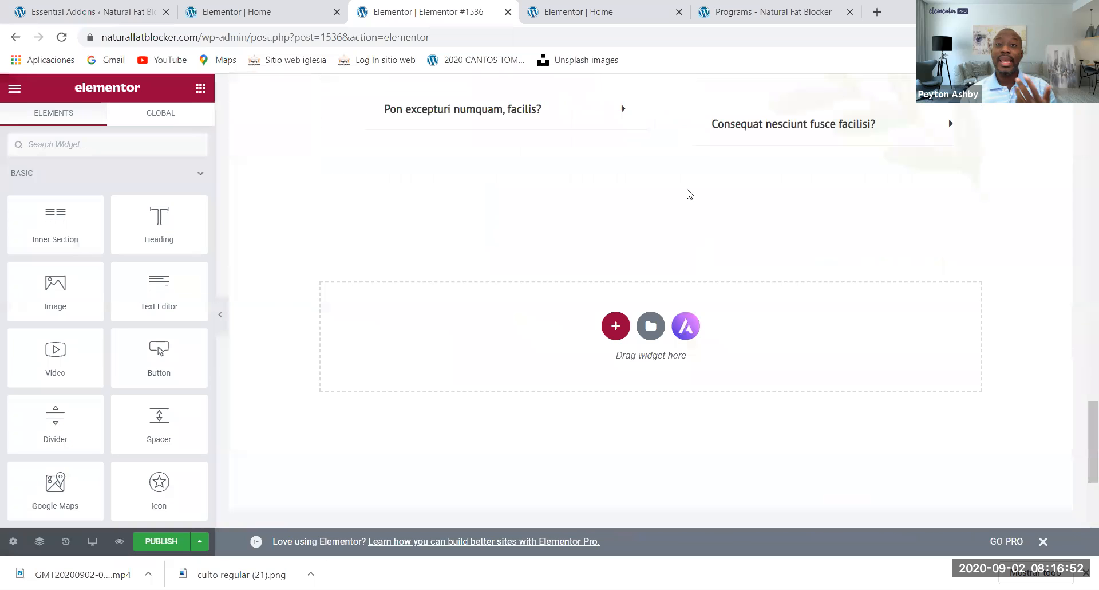
{"action": "scroll", "coordinate": [669, 281], "scroll_direction": "down", "scroll_amount": 2}
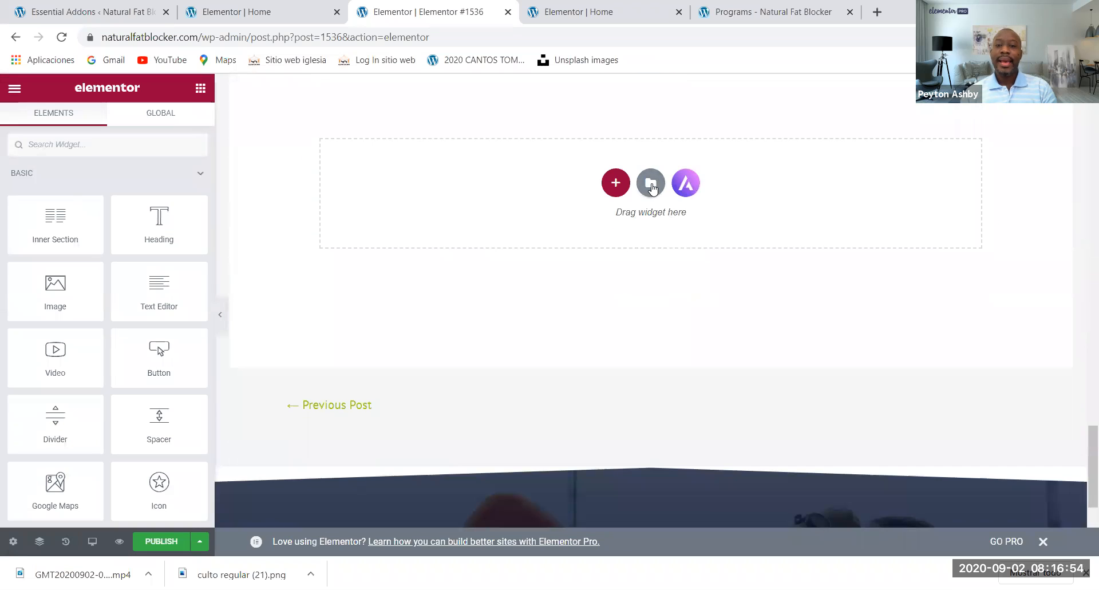
{"action": "scroll", "coordinate": [663, 238], "scroll_direction": "up", "scroll_amount": 10}
{"action": "scroll", "coordinate": [670, 248], "scroll_direction": "up", "scroll_amount": 6}
{"action": "scroll", "coordinate": [669, 248], "scroll_direction": "down", "scroll_amount": 11}
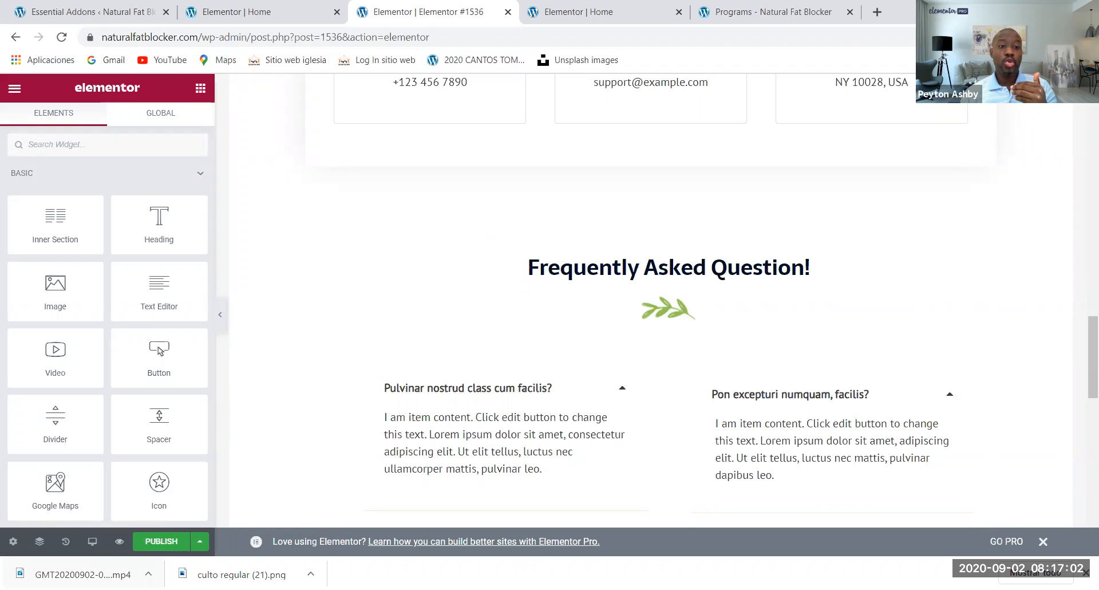
{"action": "left_click", "coordinate": [120, 542]}
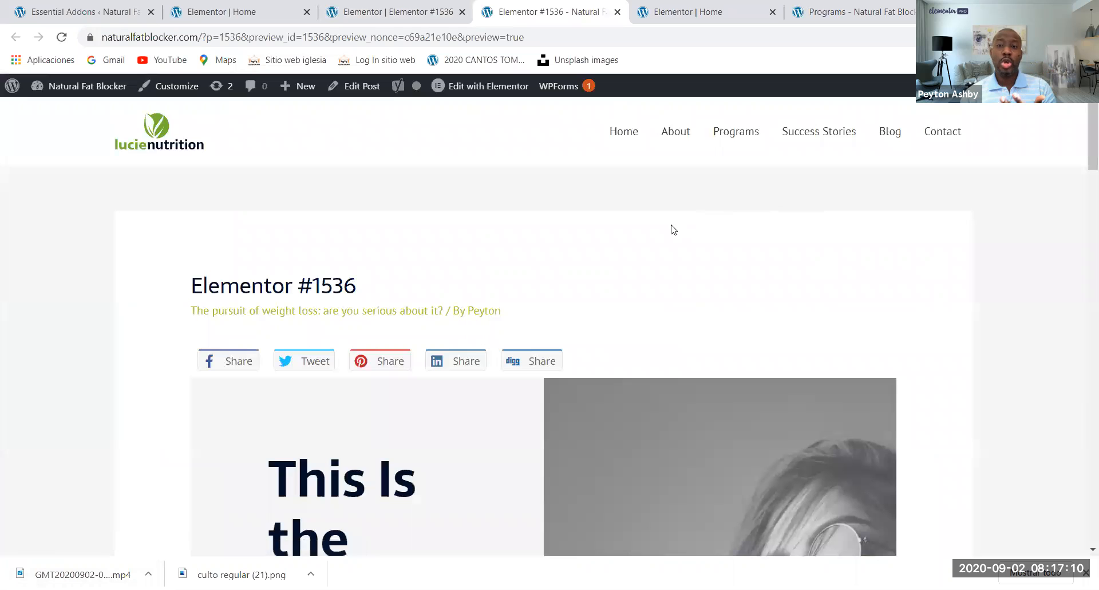
- Examine the previewed post from the hero block through the Get In Touch and FAQ sections to the Related Posts list
{"action": "scroll", "coordinate": [577, 252], "scroll_direction": "down", "scroll_amount": 8}
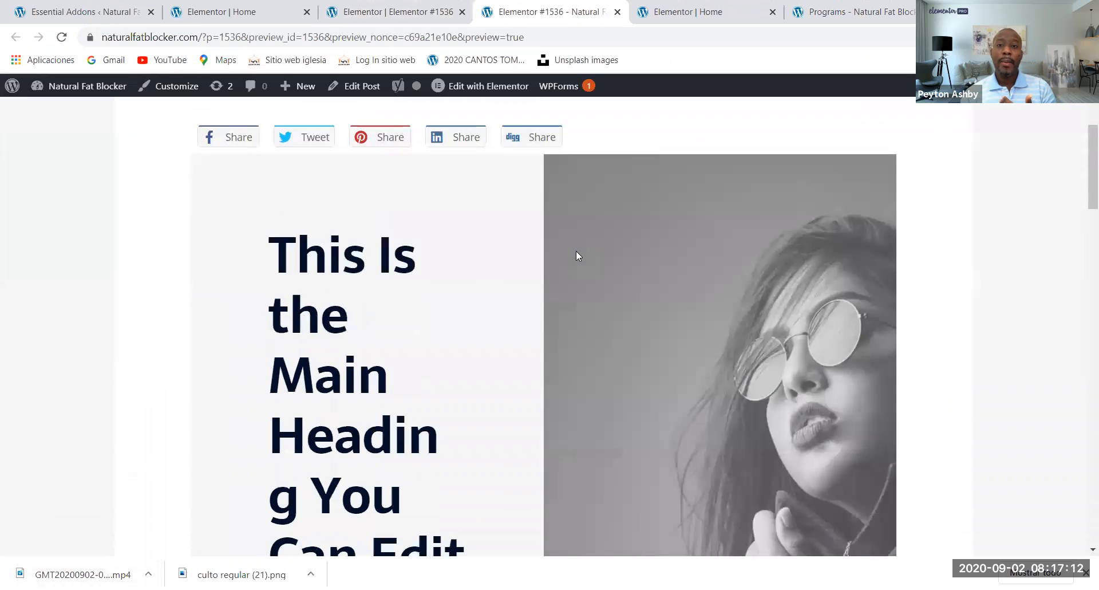
{"action": "scroll", "coordinate": [576, 252], "scroll_direction": "down", "scroll_amount": 3}
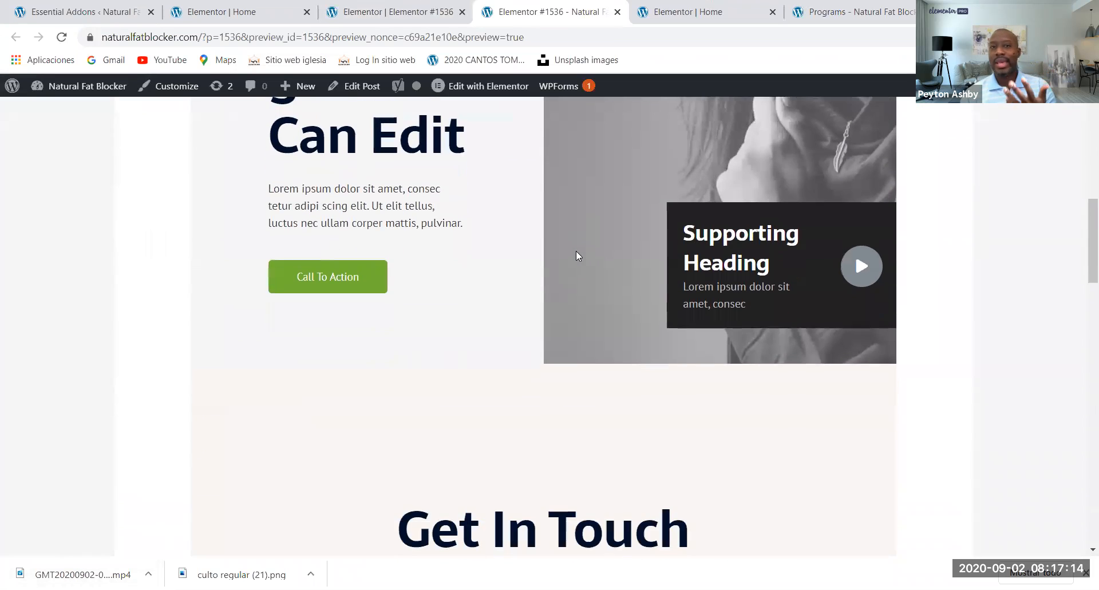
{"action": "scroll", "coordinate": [583, 253], "scroll_direction": "down", "scroll_amount": 11}
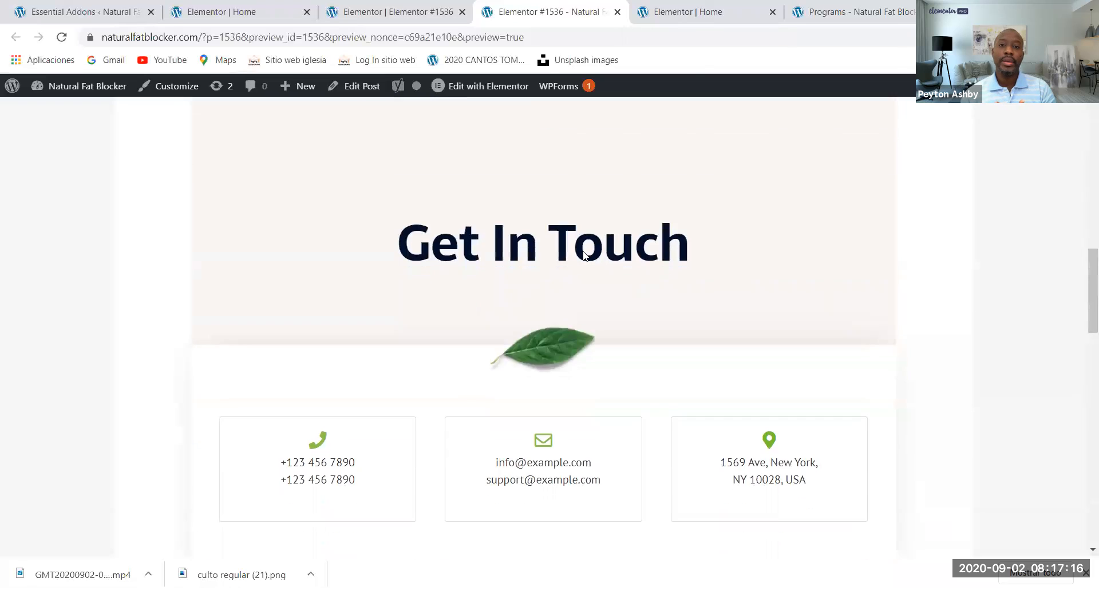
{"action": "scroll", "coordinate": [584, 255], "scroll_direction": "down", "scroll_amount": 14}
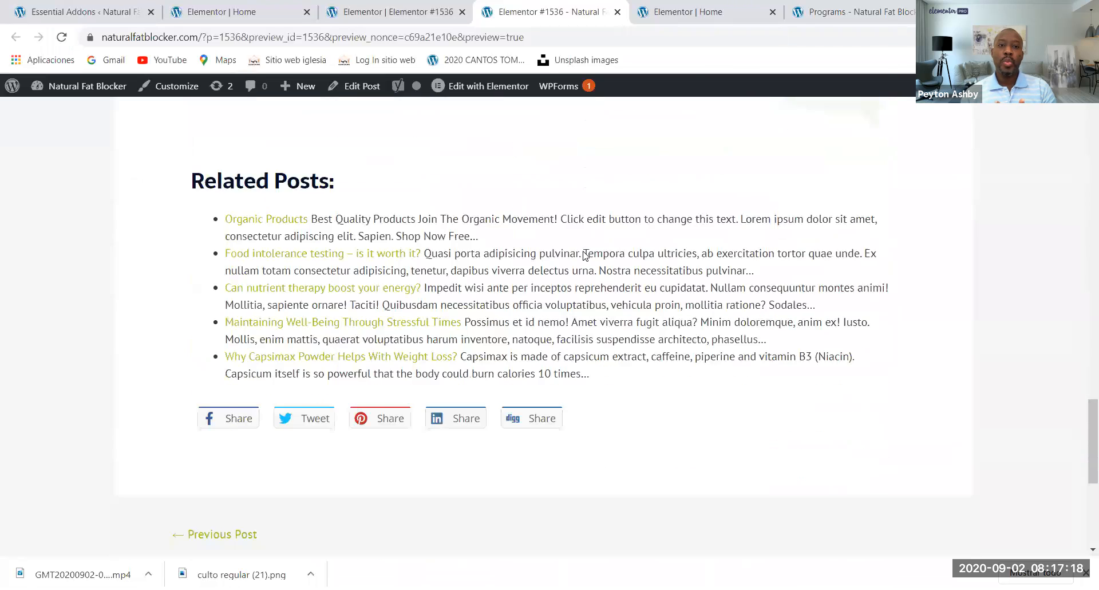
{"action": "scroll", "coordinate": [584, 256], "scroll_direction": "up", "scroll_amount": 4}
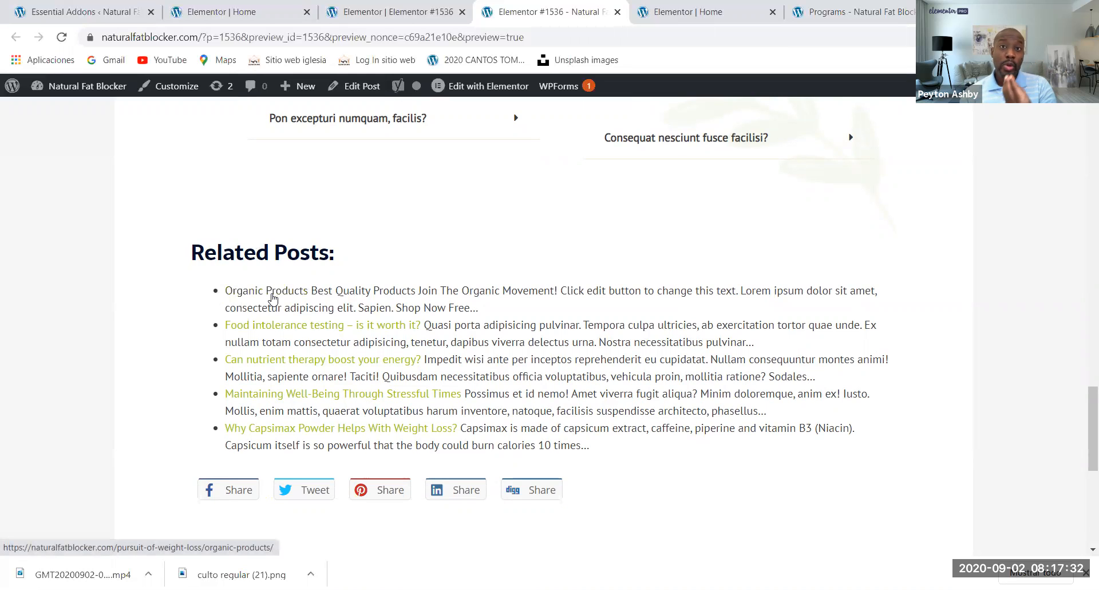
{"action": "scroll", "coordinate": [286, 332], "scroll_direction": "up", "scroll_amount": 1}
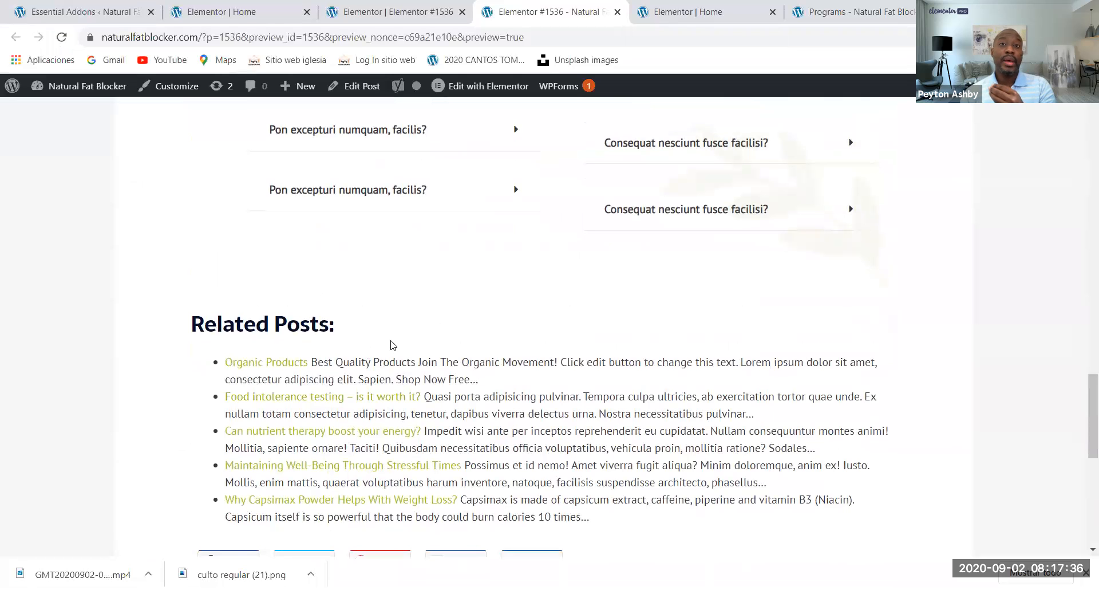
{"action": "scroll", "coordinate": [417, 345], "scroll_direction": "up", "scroll_amount": 5}
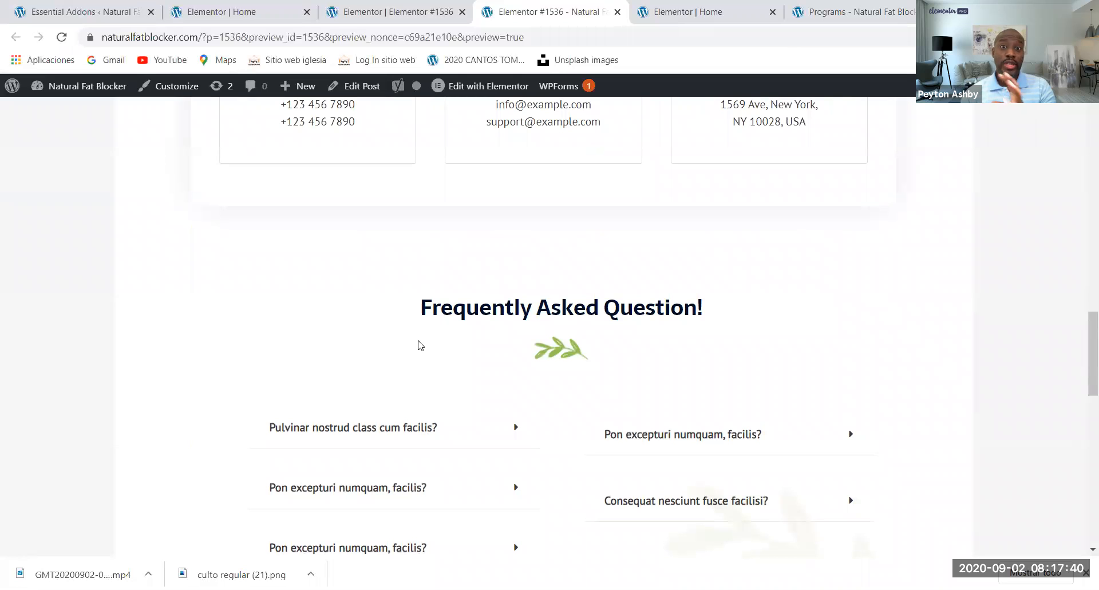
{"action": "scroll", "coordinate": [489, 355], "scroll_direction": "up", "scroll_amount": 1}
{"action": "scroll", "coordinate": [478, 386], "scroll_direction": "down", "scroll_amount": 7}
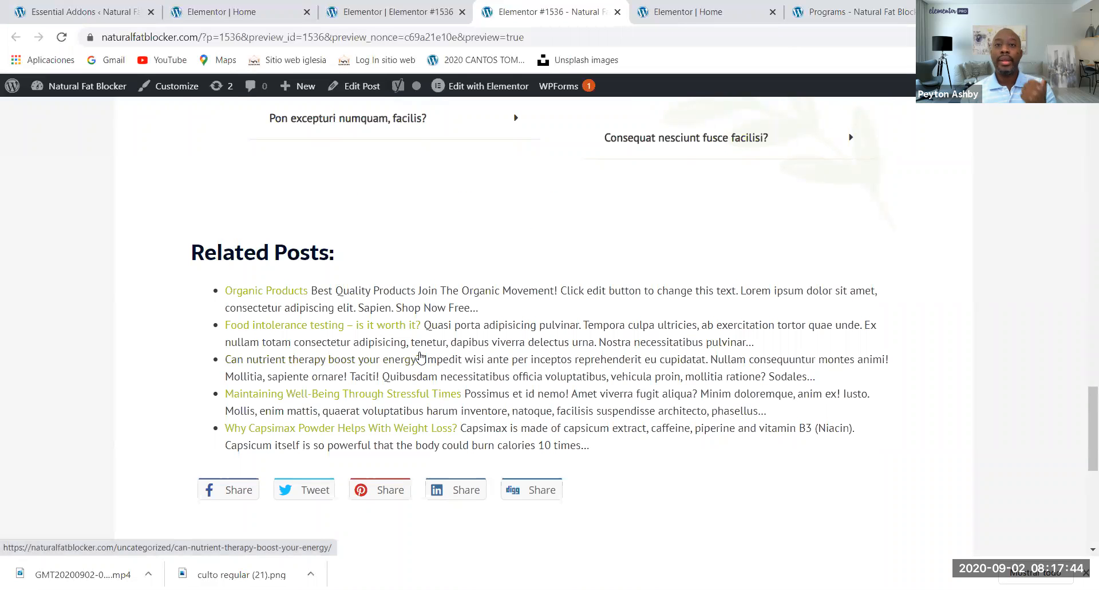
{"action": "scroll", "coordinate": [429, 350], "scroll_direction": "down", "scroll_amount": 4}
{"action": "scroll", "coordinate": [444, 342], "scroll_direction": "up", "scroll_amount": 4}
{"action": "scroll", "coordinate": [444, 343], "scroll_direction": "up", "scroll_amount": 20}
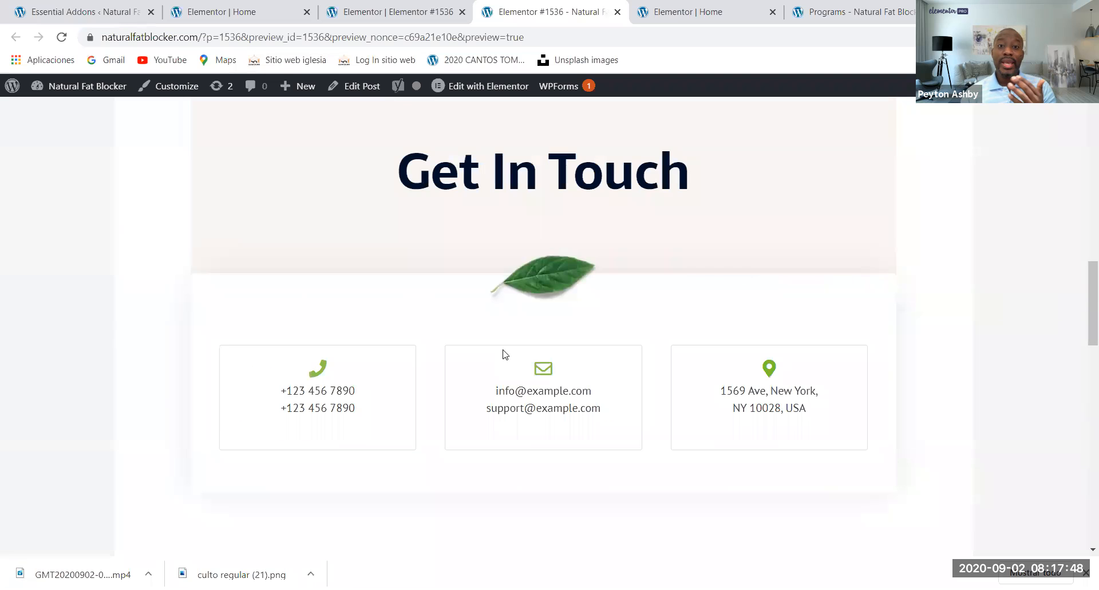
- Return to the post's editor, open Elementor's own template library below the FAQ section and view My Templates and the page templates
{"action": "left_click", "coordinate": [403, 7]}
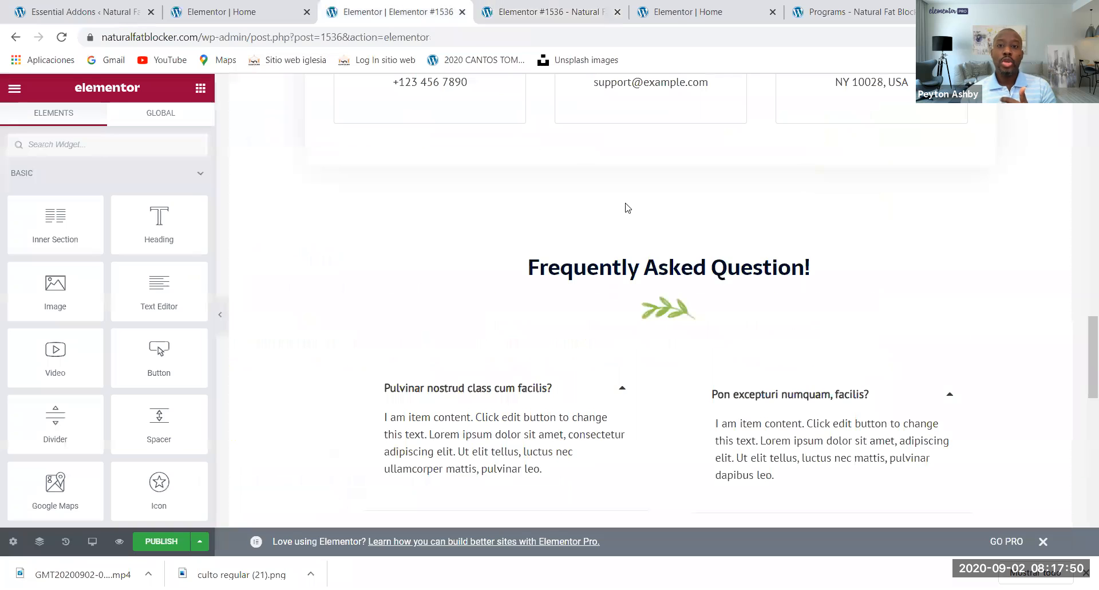
{"action": "scroll", "coordinate": [608, 354], "scroll_direction": "down", "scroll_amount": 7}
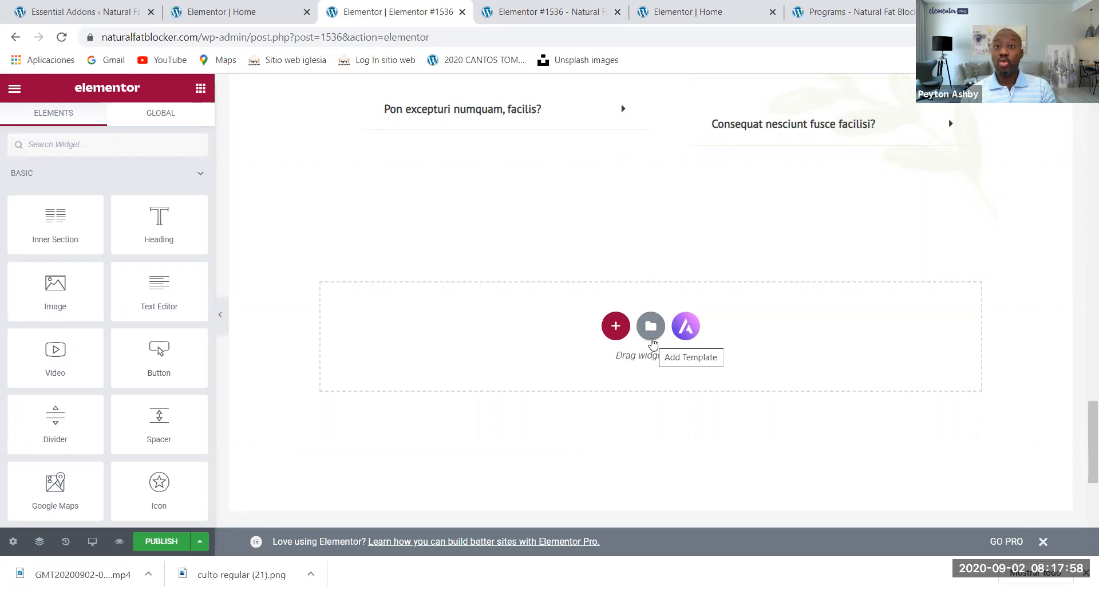
{"action": "left_click", "coordinate": [650, 338]}
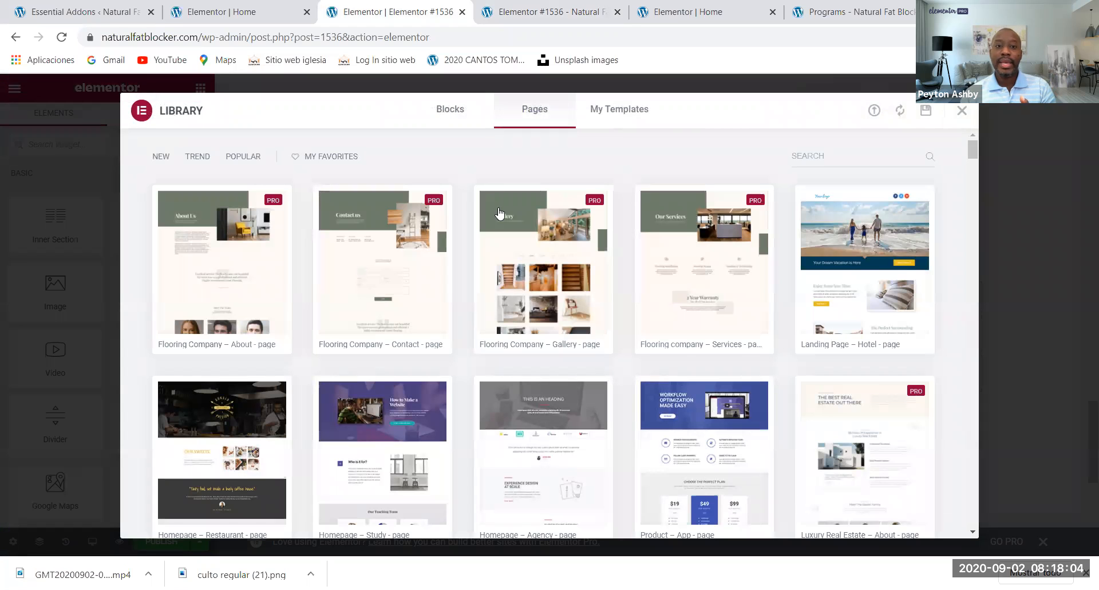
{"action": "left_click", "coordinate": [612, 115]}
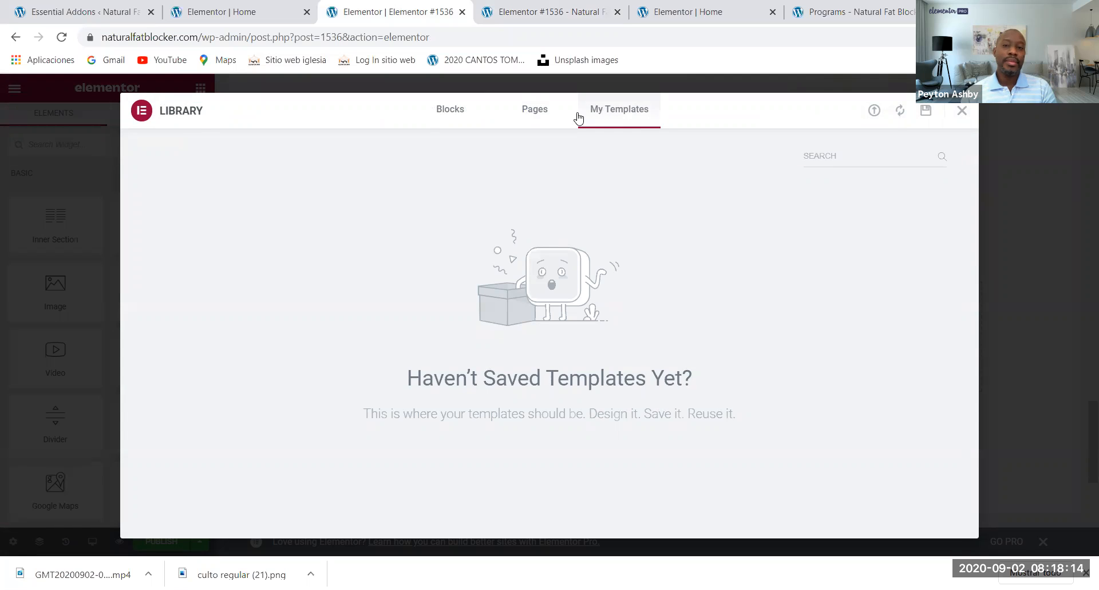
{"action": "left_click", "coordinate": [529, 117]}
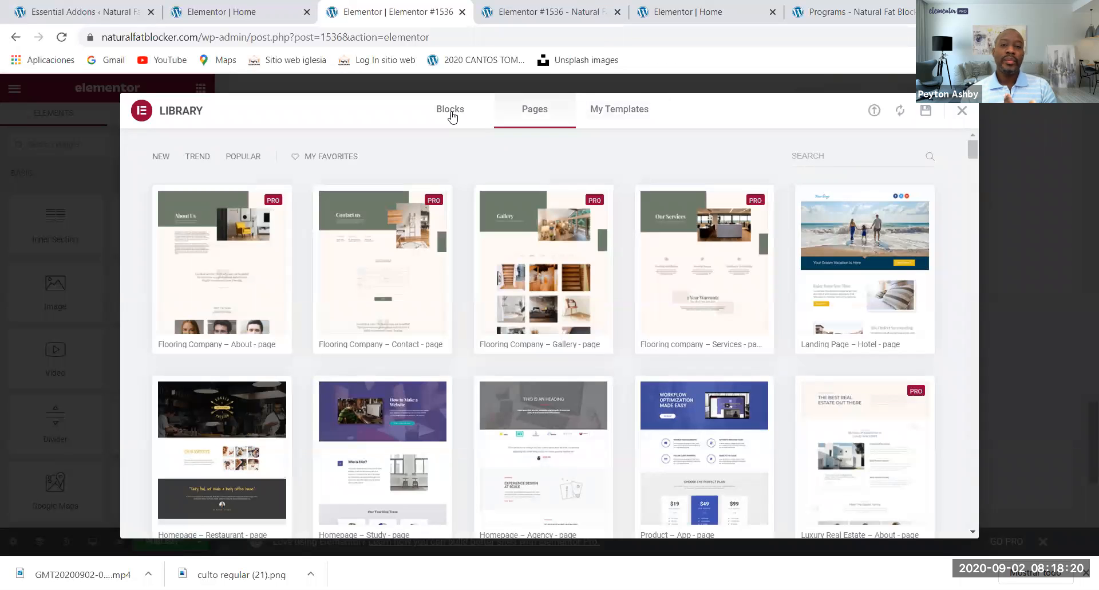
- View the ready-made blocks and their category list in Elementor's template library, and close the library
{"action": "left_click", "coordinate": [452, 112]}
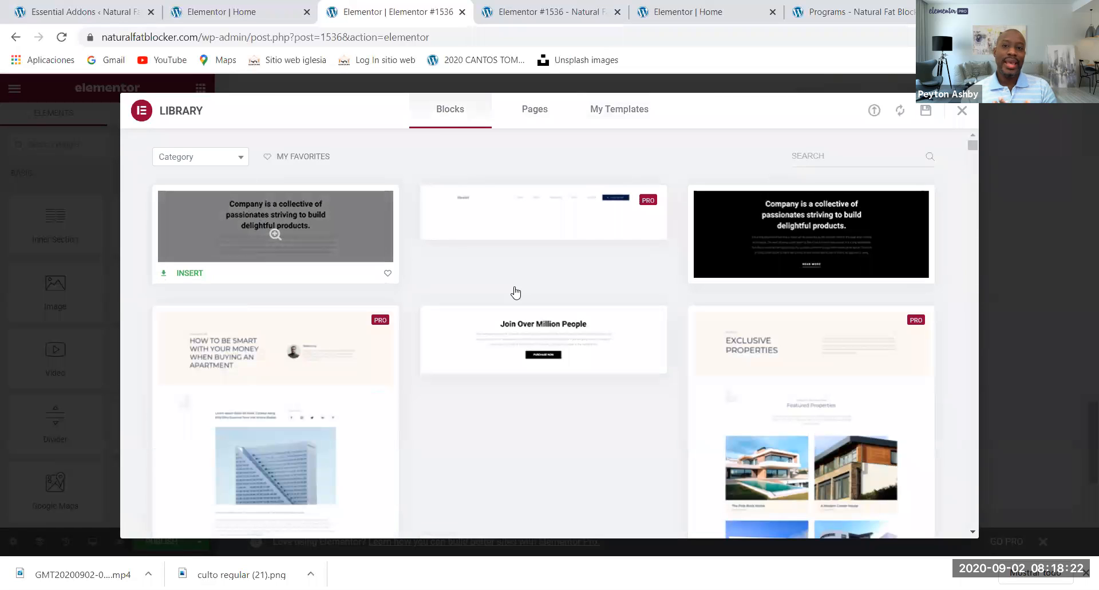
{"action": "scroll", "coordinate": [294, 196], "scroll_direction": "down", "scroll_amount": 4}
{"action": "scroll", "coordinate": [275, 229], "scroll_direction": "up", "scroll_amount": 4}
{"action": "left_click", "coordinate": [241, 163]}
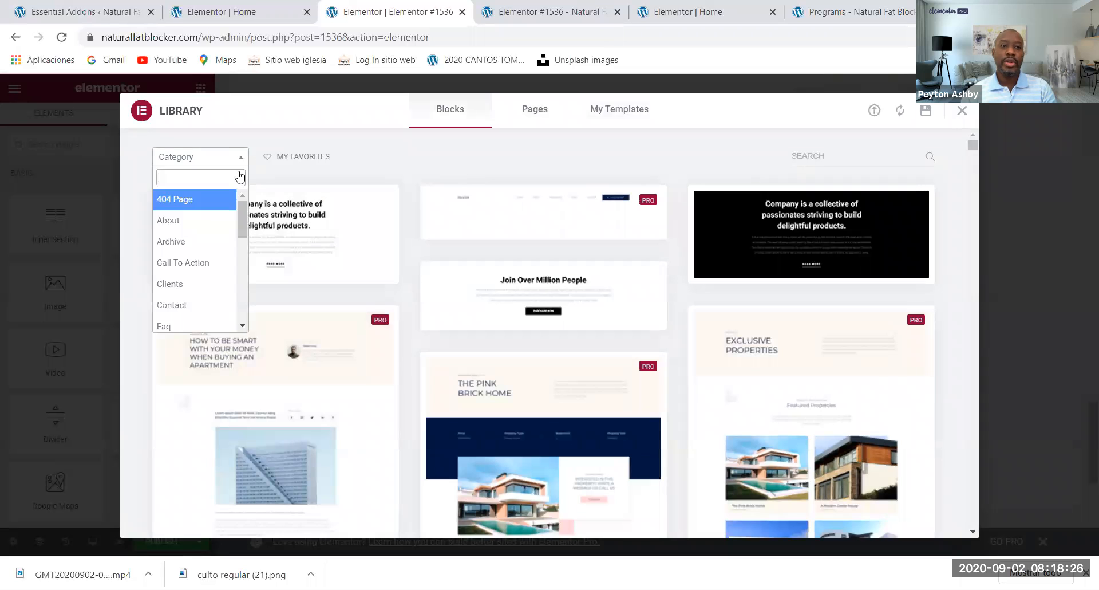
{"action": "left_click", "coordinate": [961, 109]}
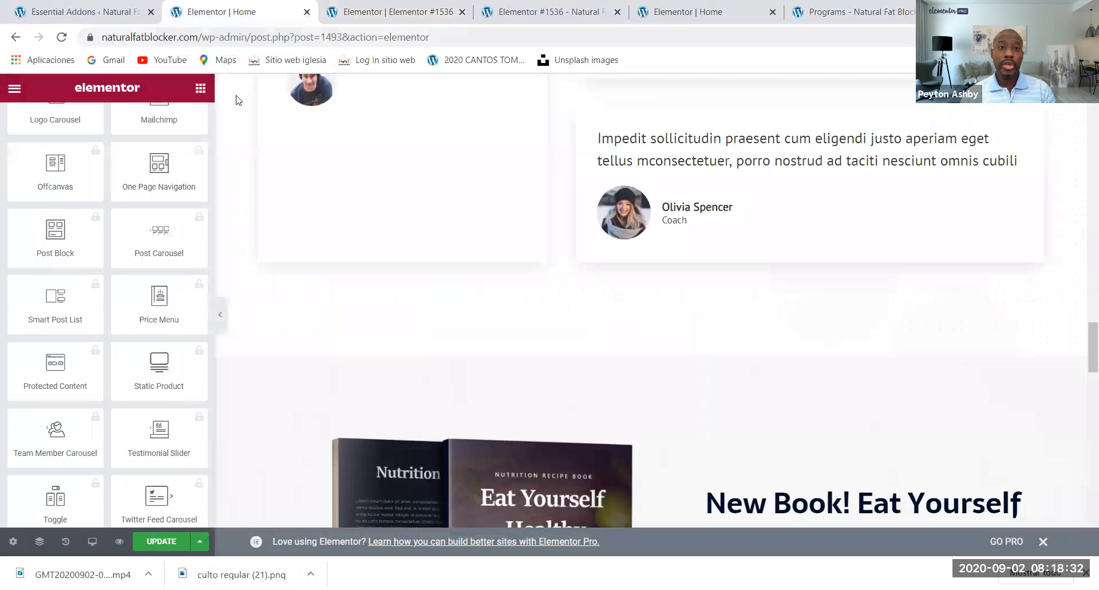
- Look at the Essential Addons settings and the Home page in the Elementor editor, and open the live site's Home page
{"action": "left_click", "coordinate": [74, 12]}
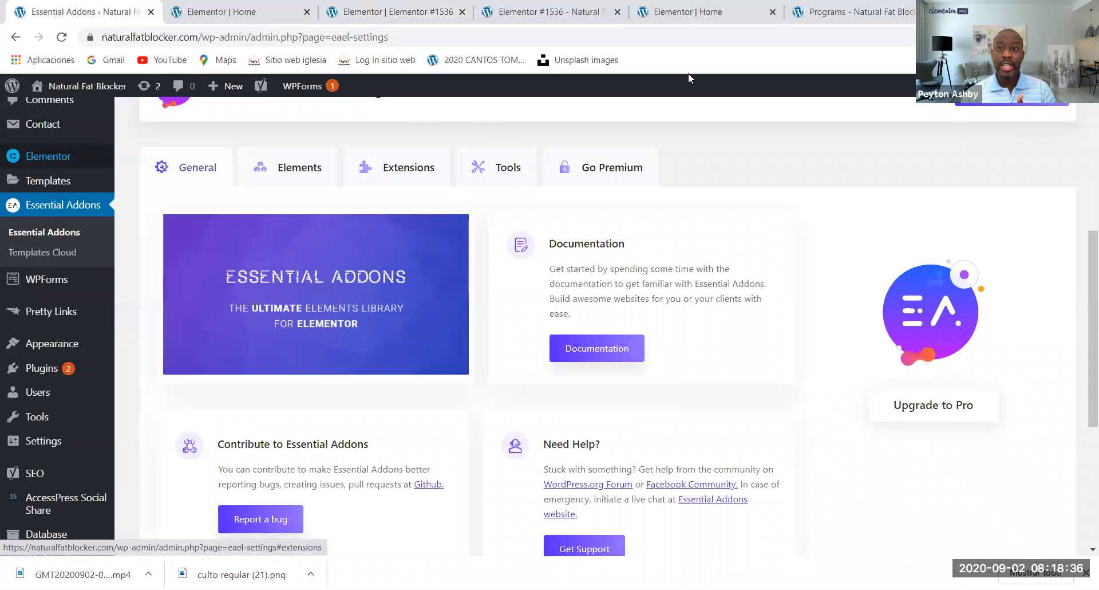
{"action": "left_click", "coordinate": [727, 7]}
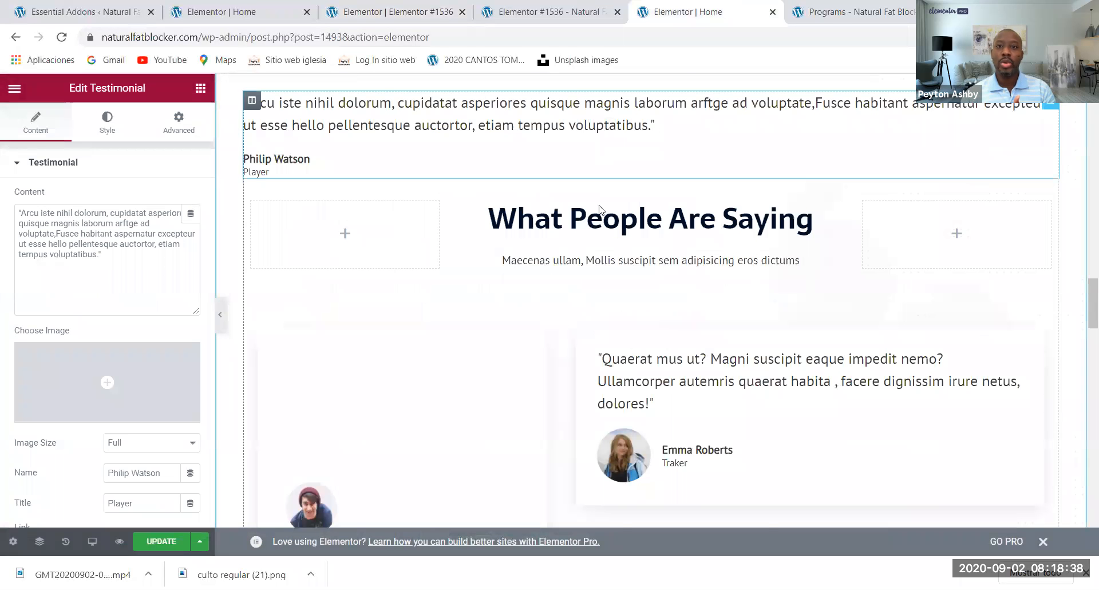
{"action": "scroll", "coordinate": [607, 206], "scroll_direction": "up", "scroll_amount": 15}
{"action": "scroll", "coordinate": [612, 203], "scroll_direction": "up", "scroll_amount": 10}
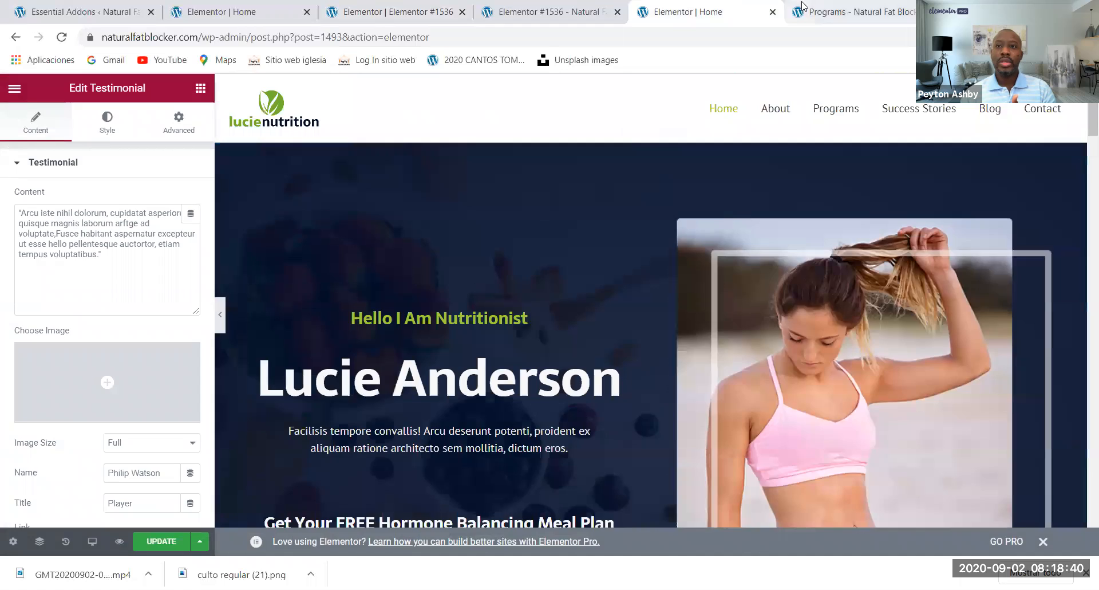
{"action": "left_click", "coordinate": [853, 11]}
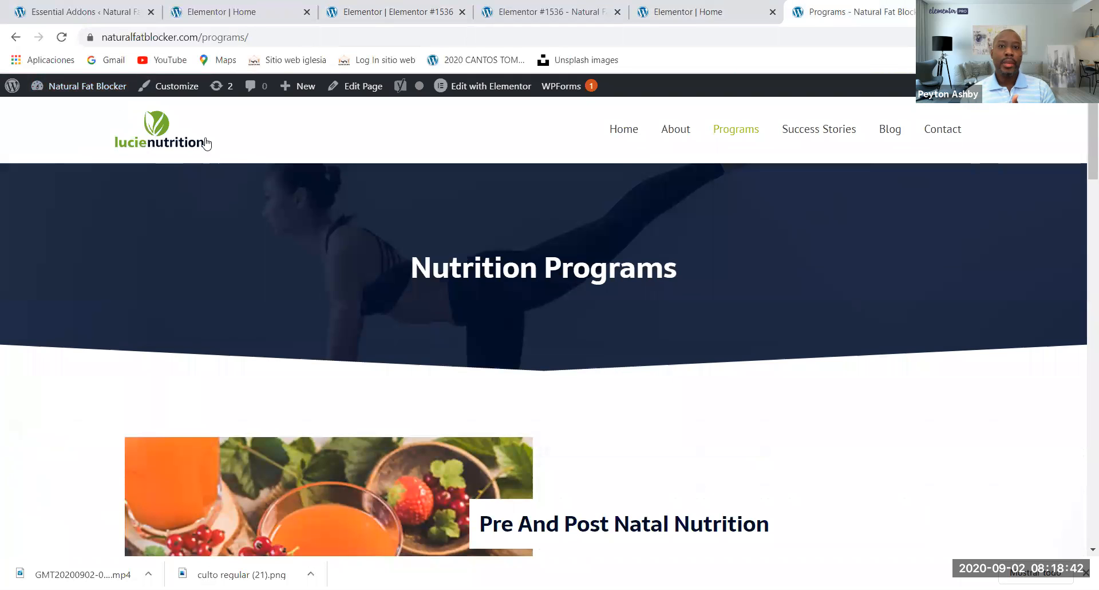
{"action": "left_click", "coordinate": [625, 132]}
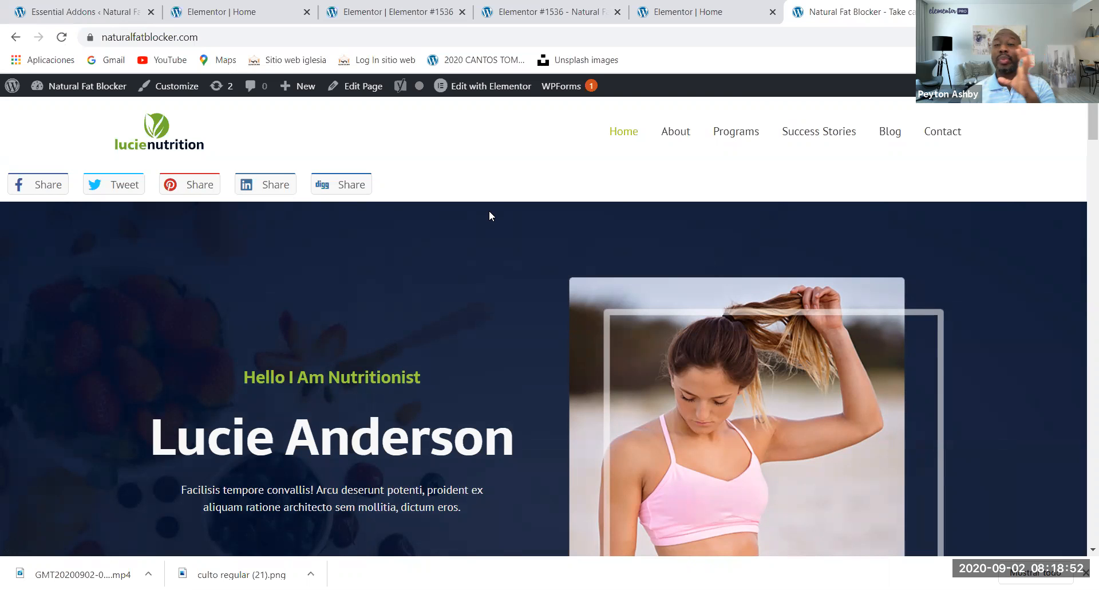
- Examine the live Home page from the hero section down to the footer and return to its beginning
{"action": "scroll", "coordinate": [489, 216], "scroll_direction": "down", "scroll_amount": 10}
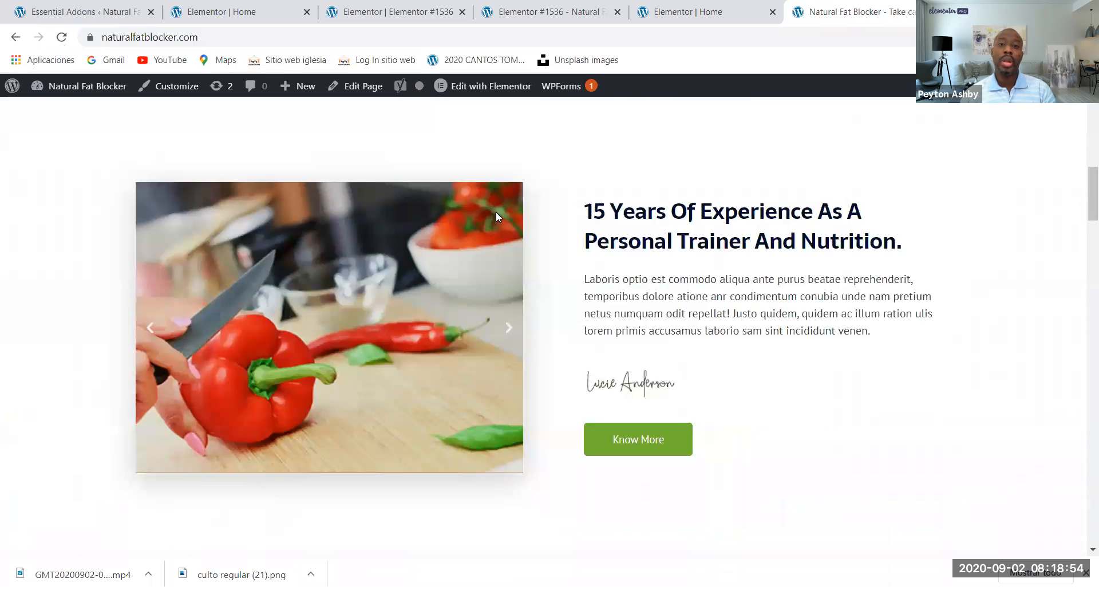
{"action": "scroll", "coordinate": [496, 215], "scroll_direction": "down", "scroll_amount": 15}
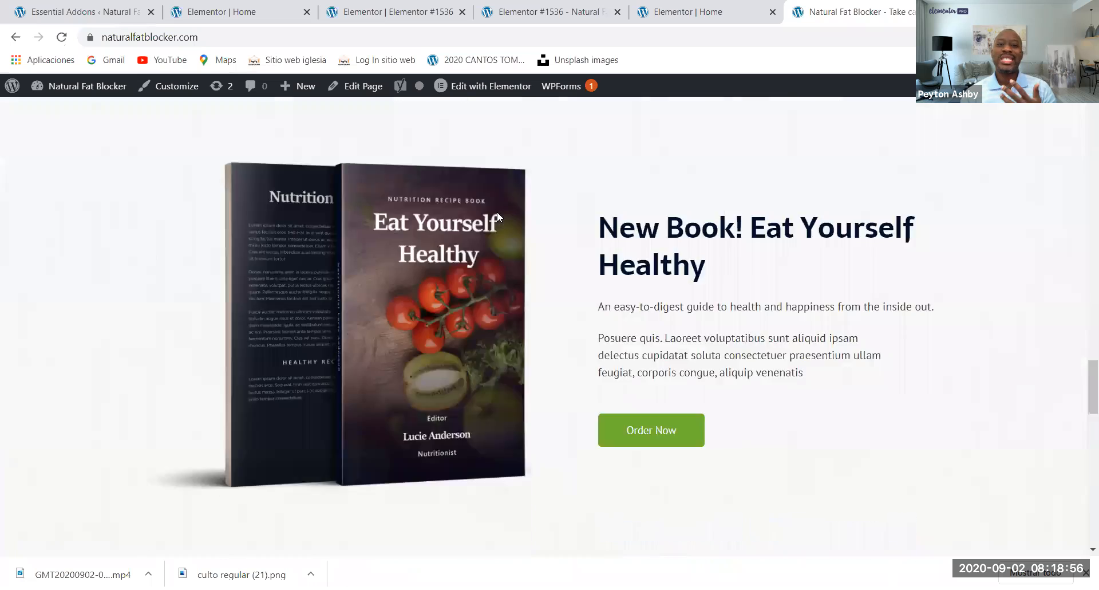
{"action": "scroll", "coordinate": [498, 216], "scroll_direction": "down", "scroll_amount": 12}
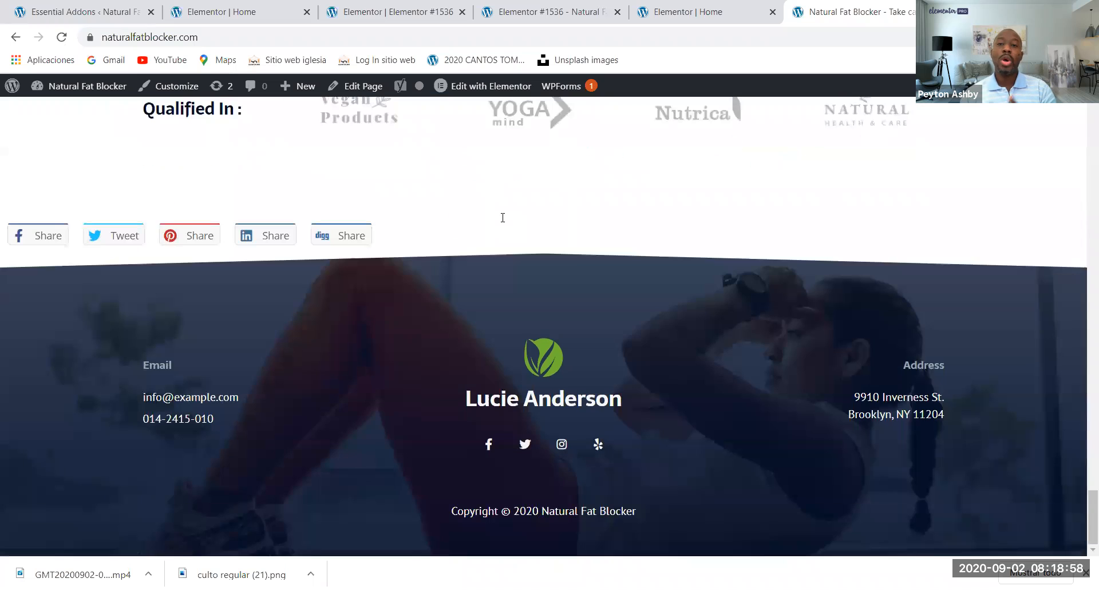
{"action": "scroll", "coordinate": [502, 218], "scroll_direction": "up", "scroll_amount": 20}
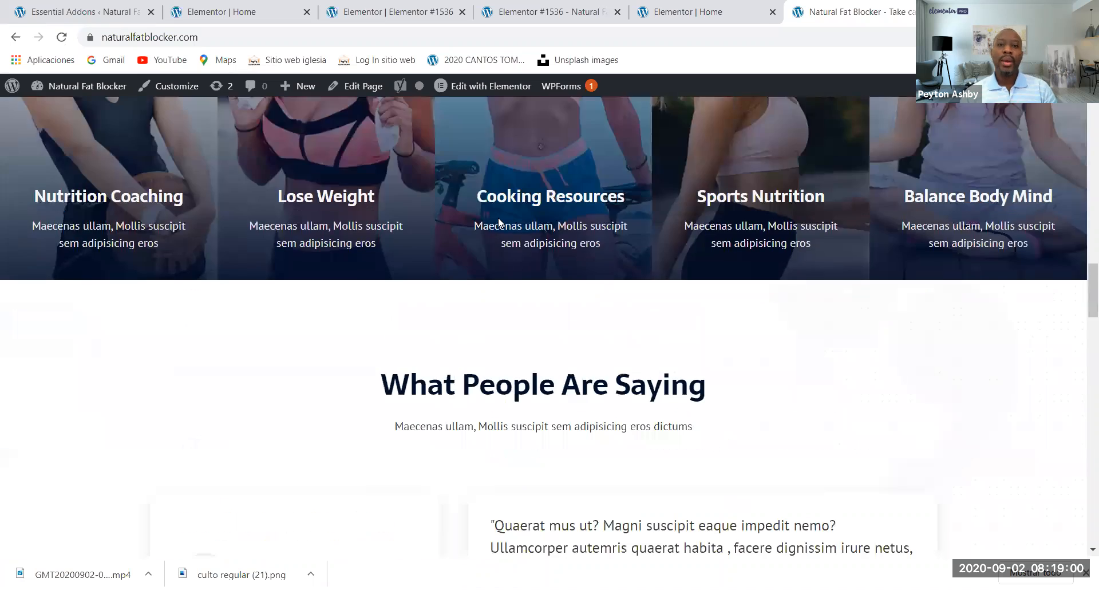
{"action": "scroll", "coordinate": [497, 219], "scroll_direction": "up", "scroll_amount": 10}
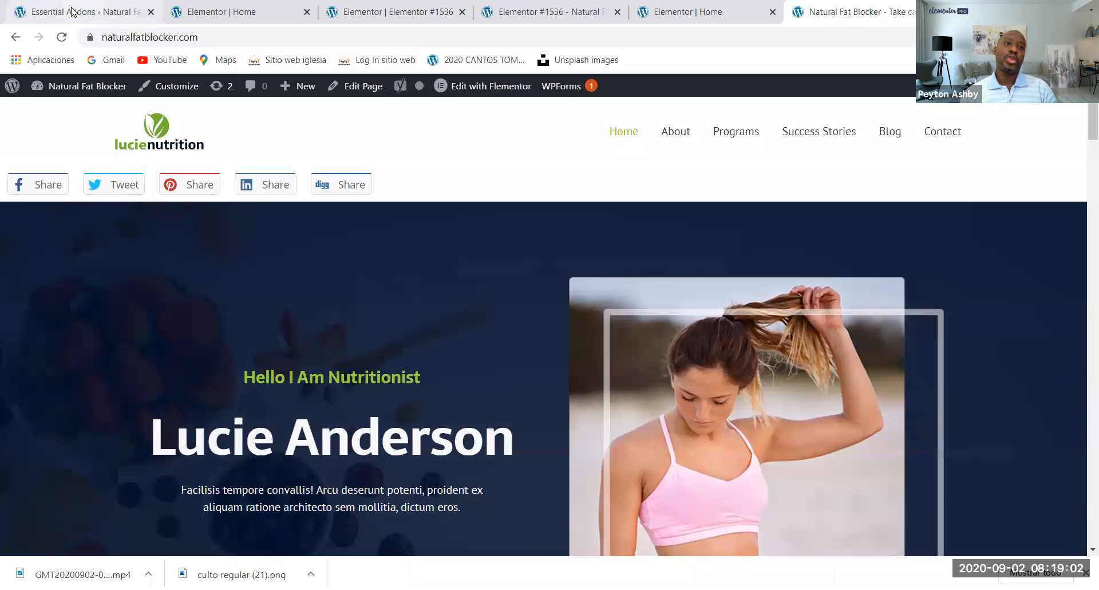
- Open the Starter Templates gallery from the WordPress dashboard and filter it to free templates
{"action": "left_click", "coordinate": [73, 12]}
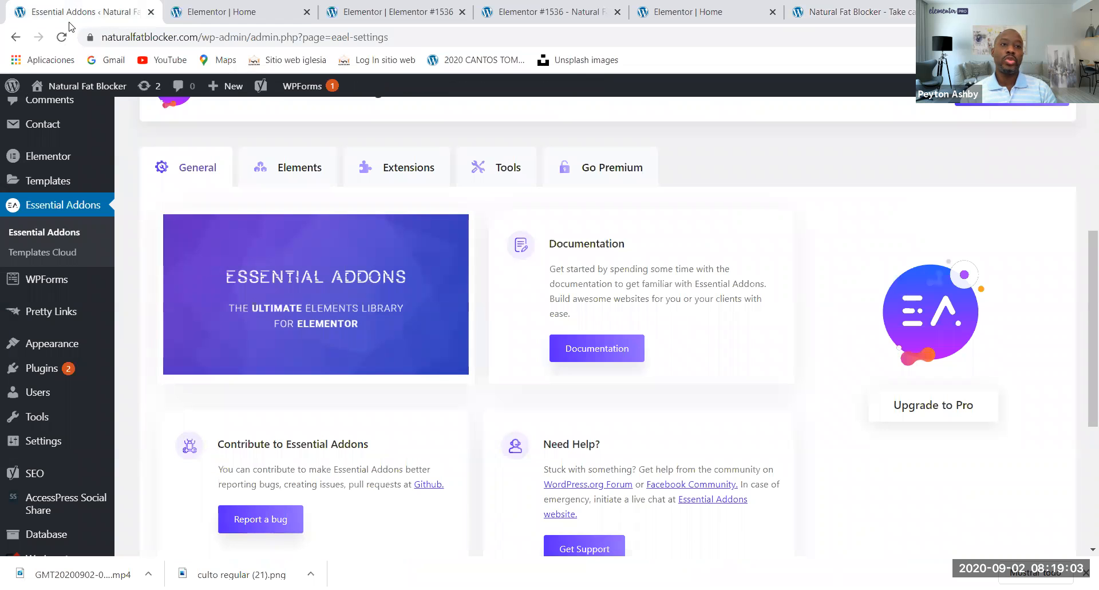
{"action": "scroll", "coordinate": [49, 123], "scroll_direction": "up", "scroll_amount": 5}
{"action": "left_click", "coordinate": [52, 123]}
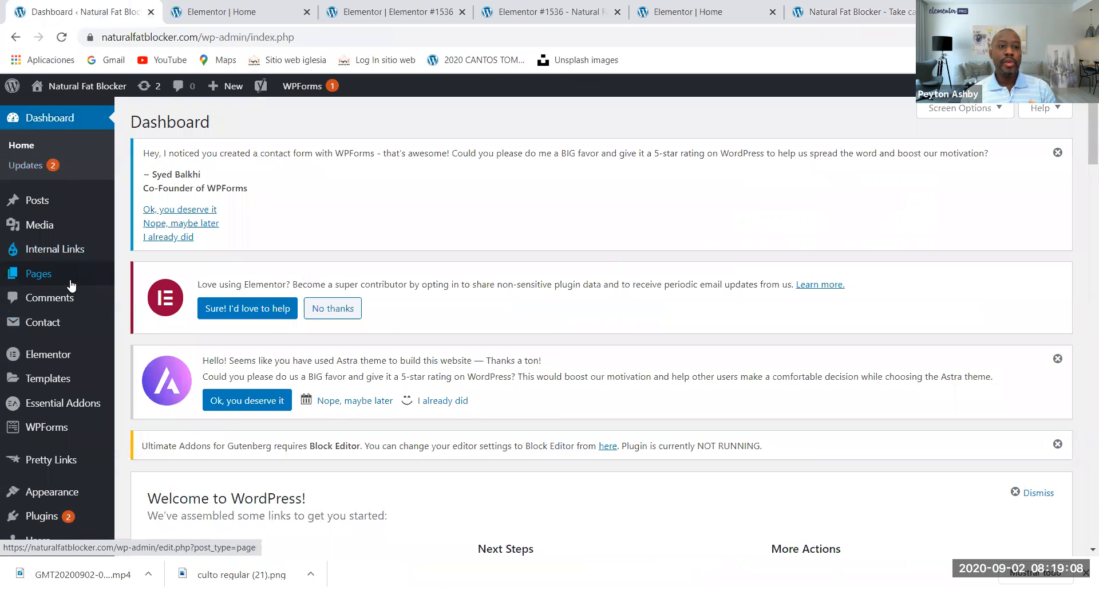
{"action": "scroll", "coordinate": [54, 316], "scroll_direction": "down", "scroll_amount": 2}
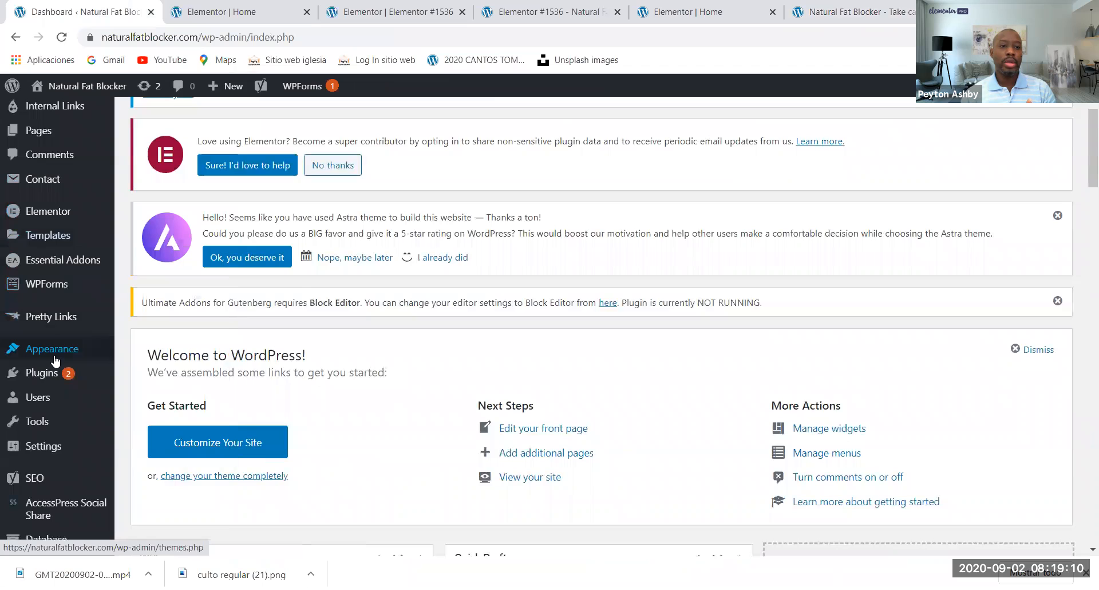
{"action": "mouse_move", "coordinate": [55, 357]}
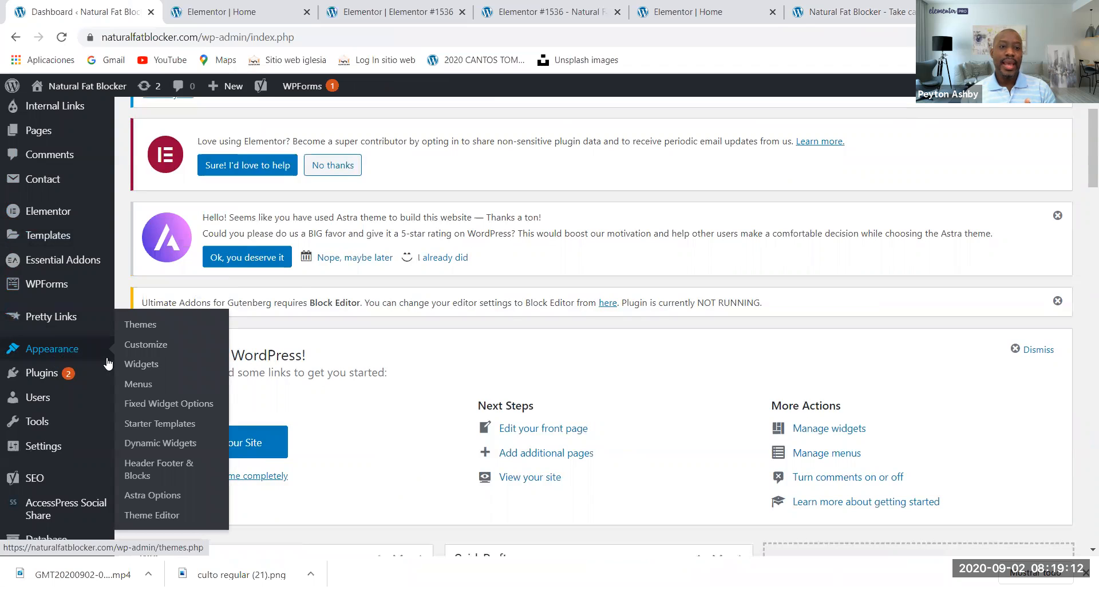
{"action": "left_click", "coordinate": [161, 425]}
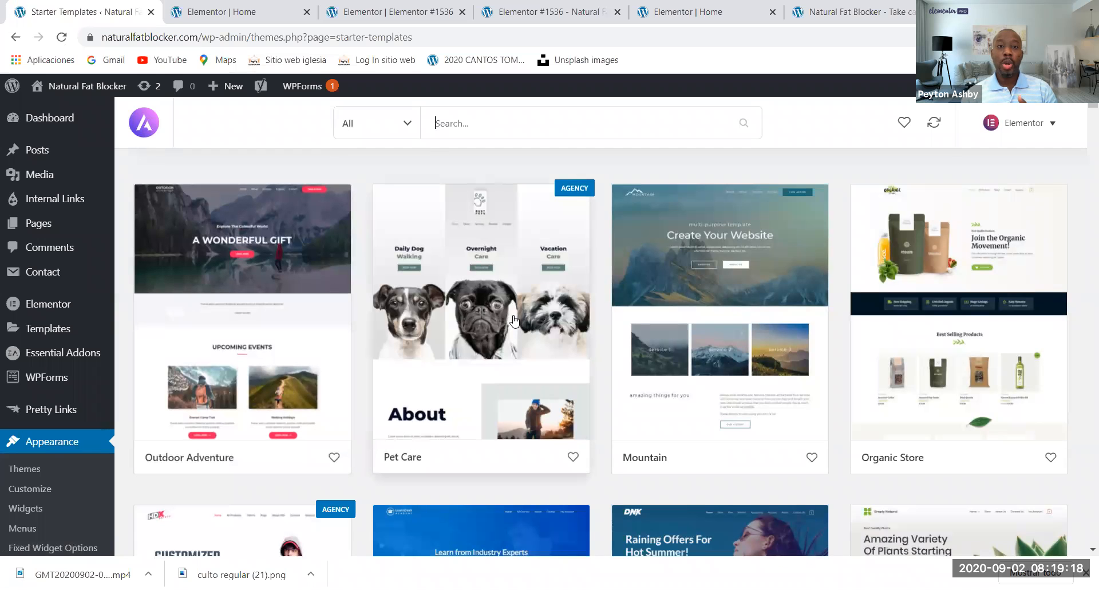
{"action": "left_click", "coordinate": [409, 124]}
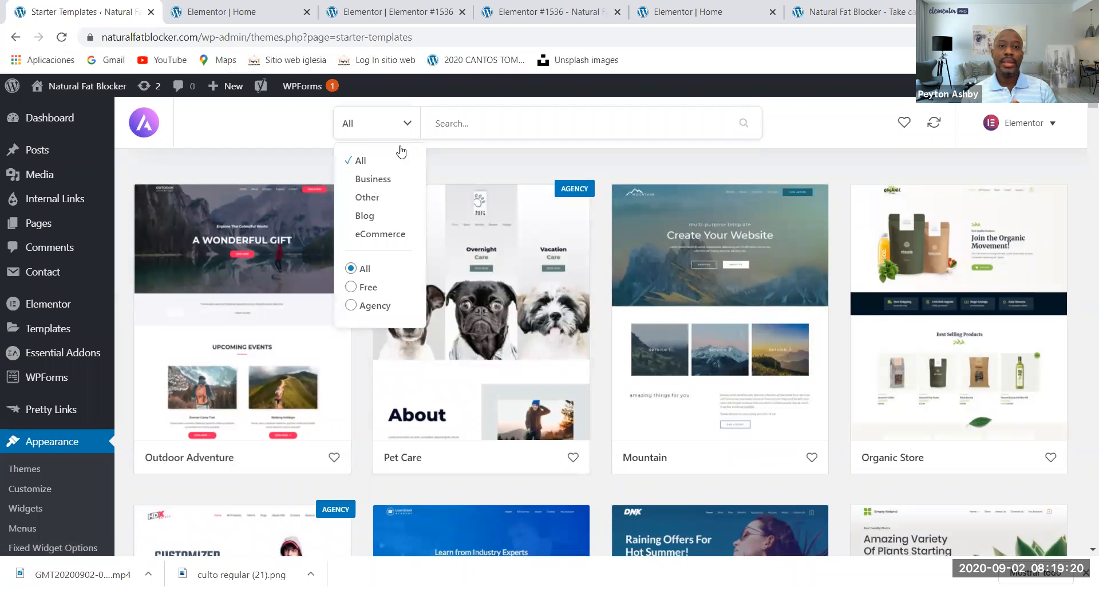
{"action": "left_click", "coordinate": [369, 294]}
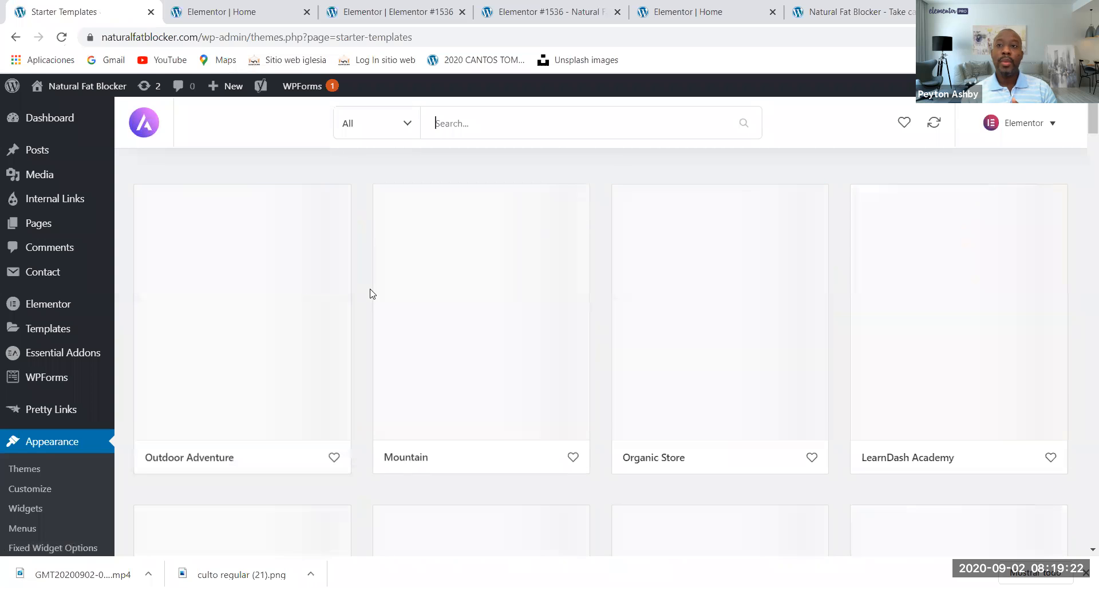
- Look again at the live Home page's hero and What I Offer For Good Health sections
{"action": "left_click", "coordinate": [832, 16]}
{"action": "scroll", "coordinate": [461, 280], "scroll_direction": "down", "scroll_amount": 20}
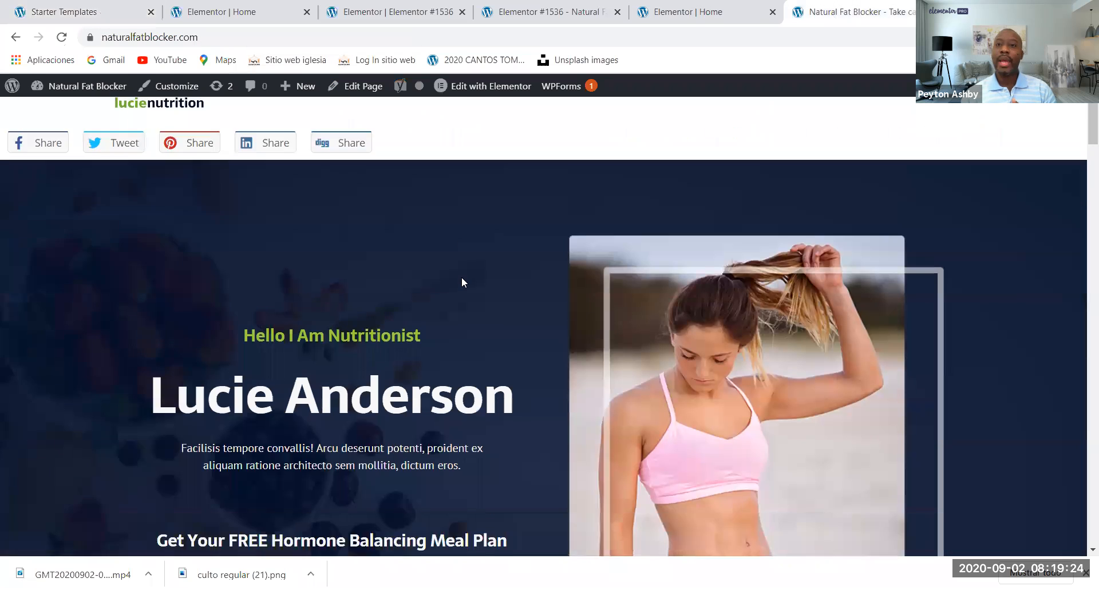
{"action": "scroll", "coordinate": [471, 280], "scroll_direction": "down", "scroll_amount": 4}
{"action": "scroll", "coordinate": [485, 282], "scroll_direction": "up", "scroll_amount": 12}
{"action": "scroll", "coordinate": [480, 265], "scroll_direction": "down", "scroll_amount": 5}
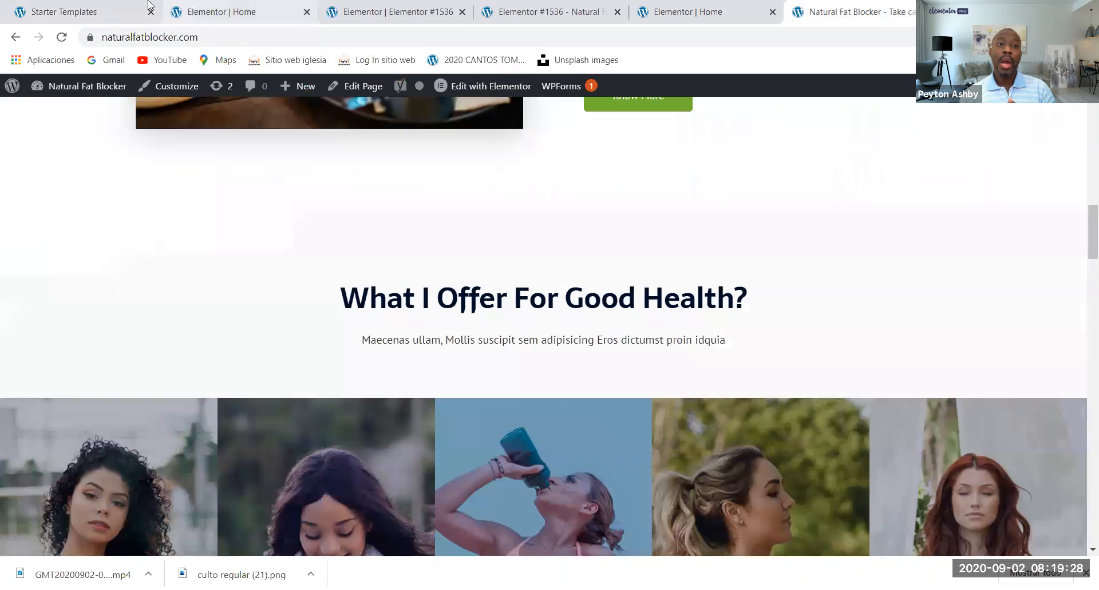
- Return to the Starter Templates gallery, look over its first rows and select the Free filter again
{"action": "left_click", "coordinate": [115, 11]}
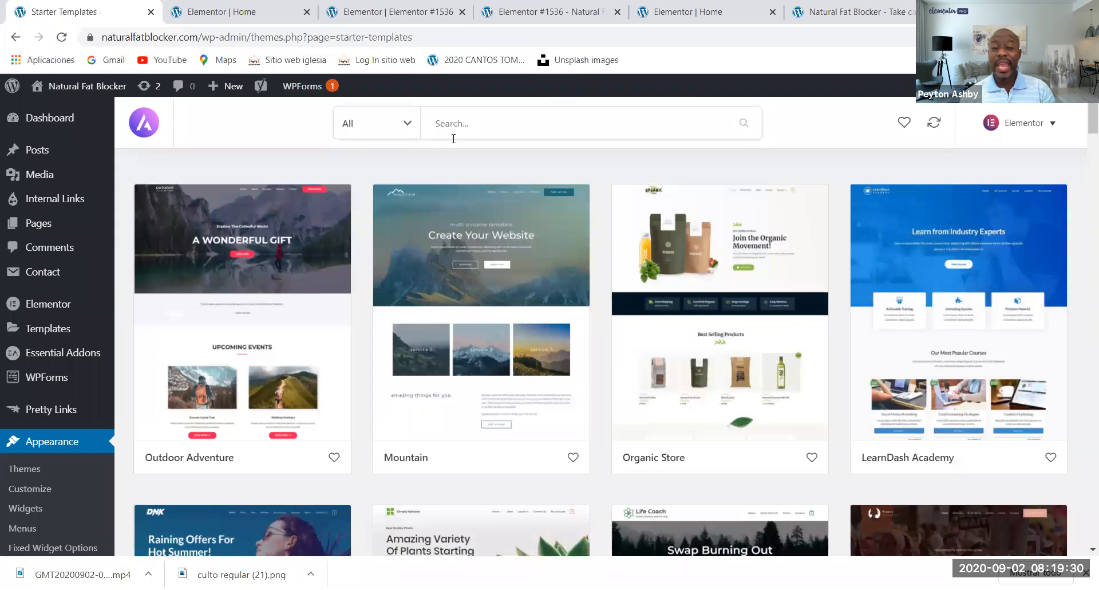
{"action": "scroll", "coordinate": [520, 285], "scroll_direction": "down", "scroll_amount": 5}
{"action": "scroll", "coordinate": [486, 269], "scroll_direction": "down", "scroll_amount": 2}
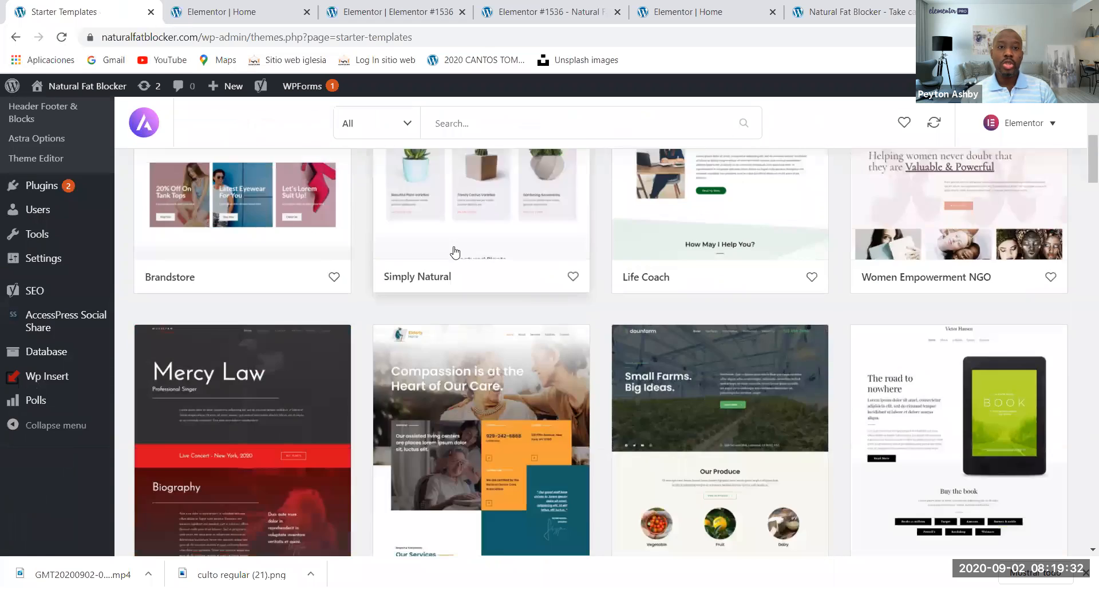
{"action": "scroll", "coordinate": [400, 183], "scroll_direction": "up", "scroll_amount": 7}
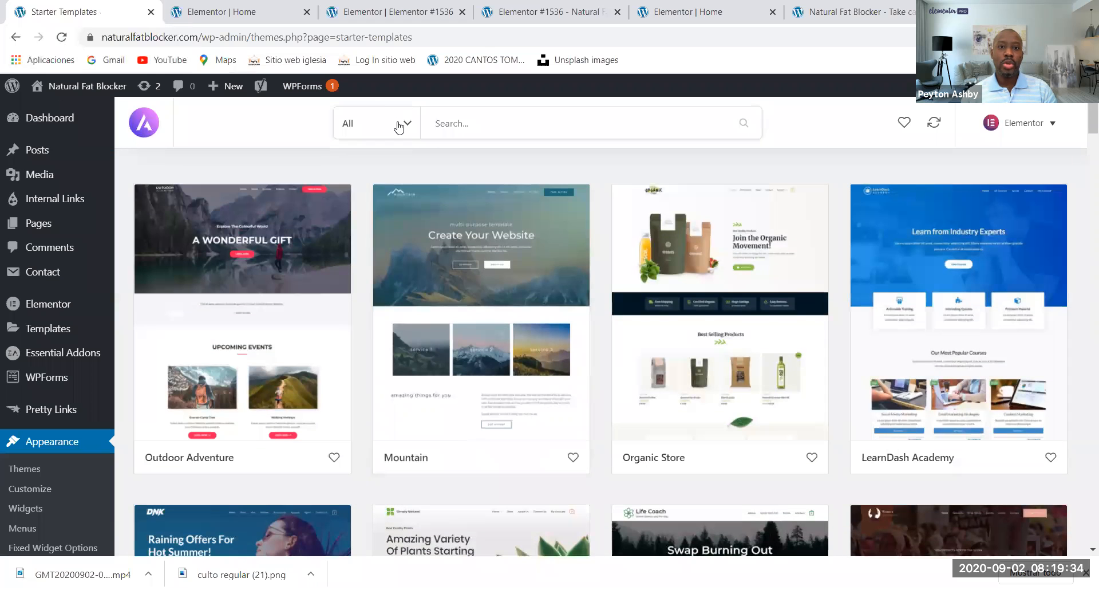
{"action": "left_click", "coordinate": [394, 122]}
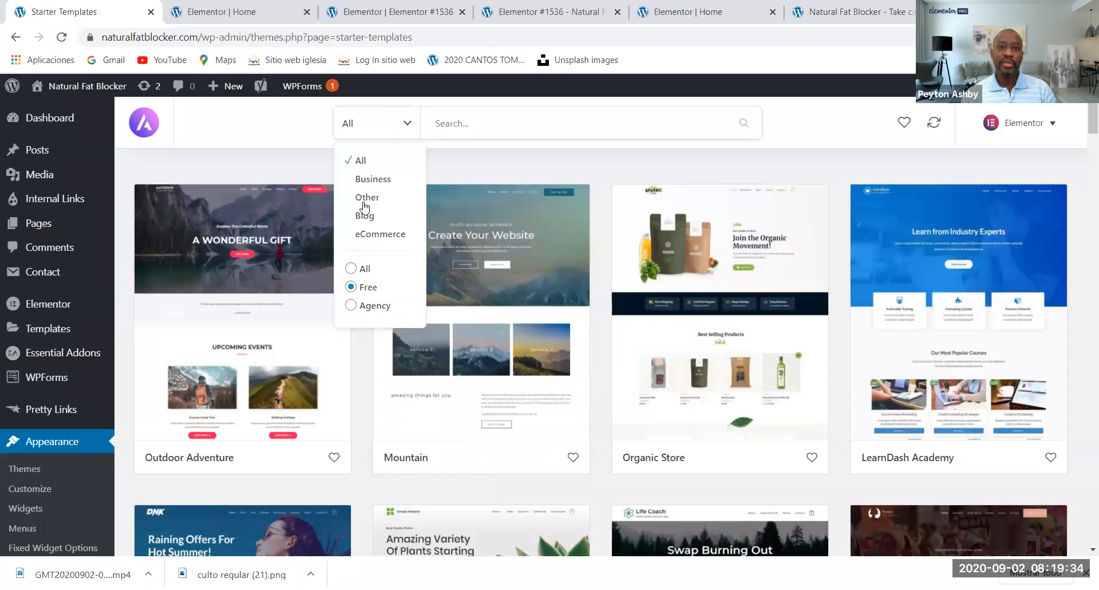
{"action": "left_click", "coordinate": [362, 289]}
- Browse the free site templates and open the Pet Services template
{"action": "scroll", "coordinate": [471, 277], "scroll_direction": "down", "scroll_amount": 5}
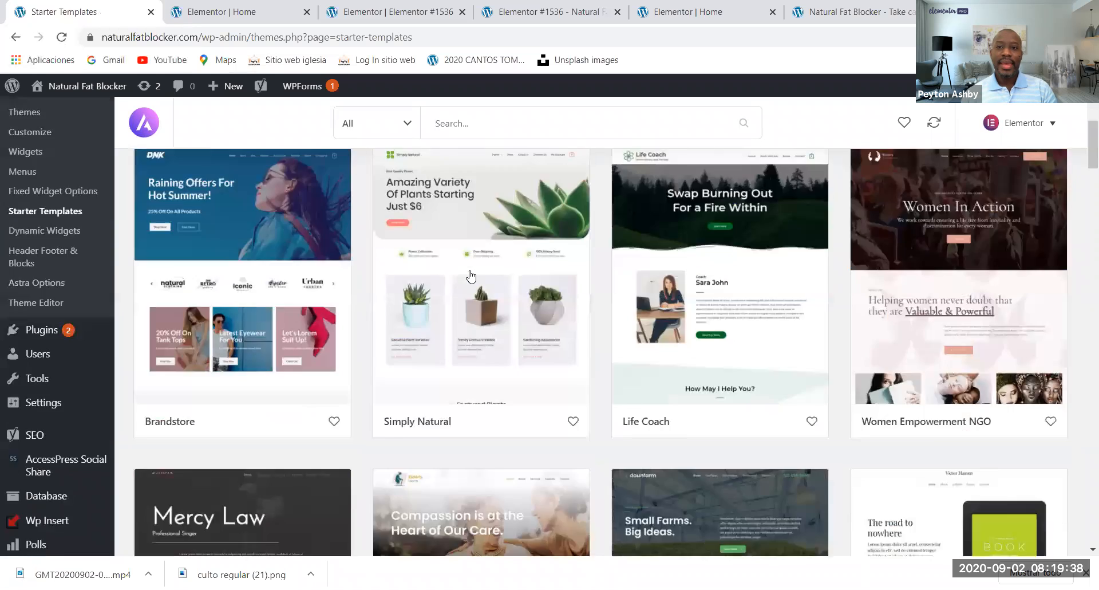
{"action": "scroll", "coordinate": [471, 276], "scroll_direction": "up", "scroll_amount": 5}
{"action": "scroll", "coordinate": [473, 277], "scroll_direction": "down", "scroll_amount": 8}
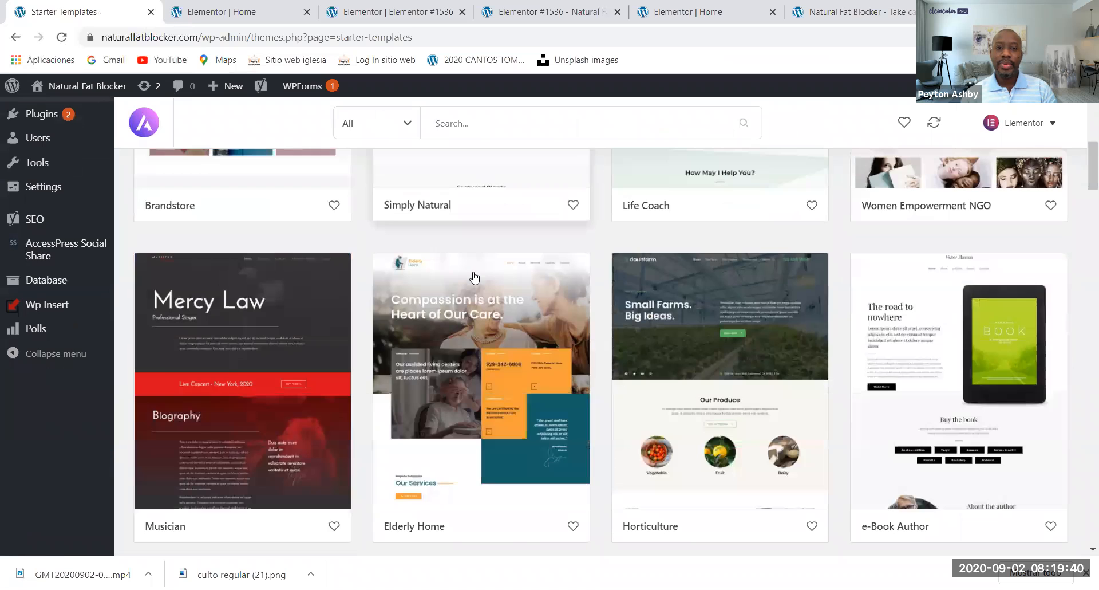
{"action": "scroll", "coordinate": [473, 278], "scroll_direction": "down", "scroll_amount": 5}
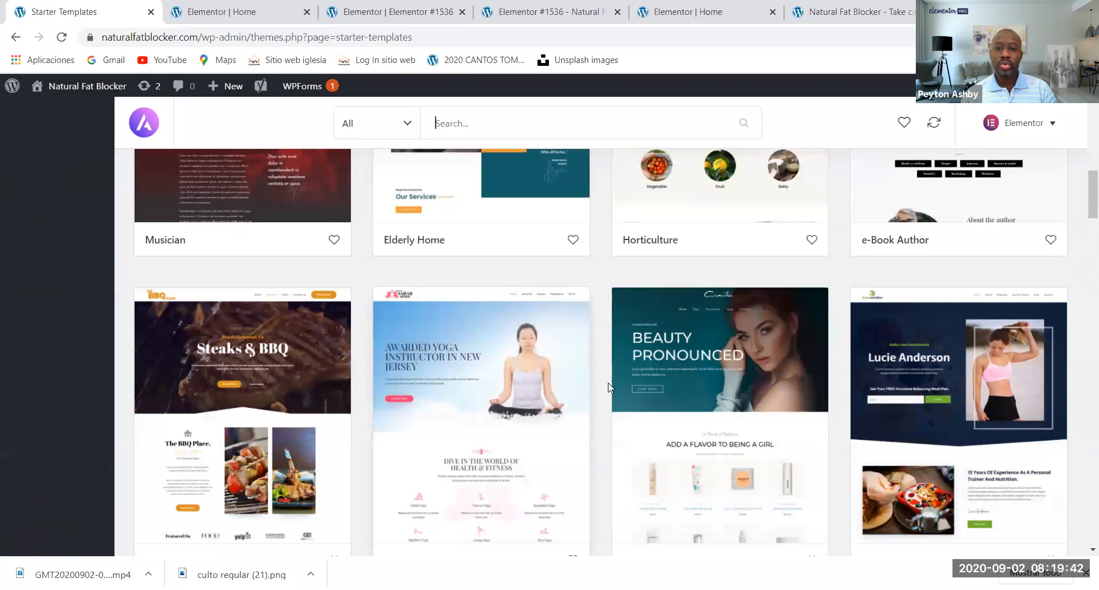
{"action": "scroll", "coordinate": [608, 387], "scroll_direction": "down", "scroll_amount": 5}
{"action": "scroll", "coordinate": [609, 388], "scroll_direction": "down", "scroll_amount": 3}
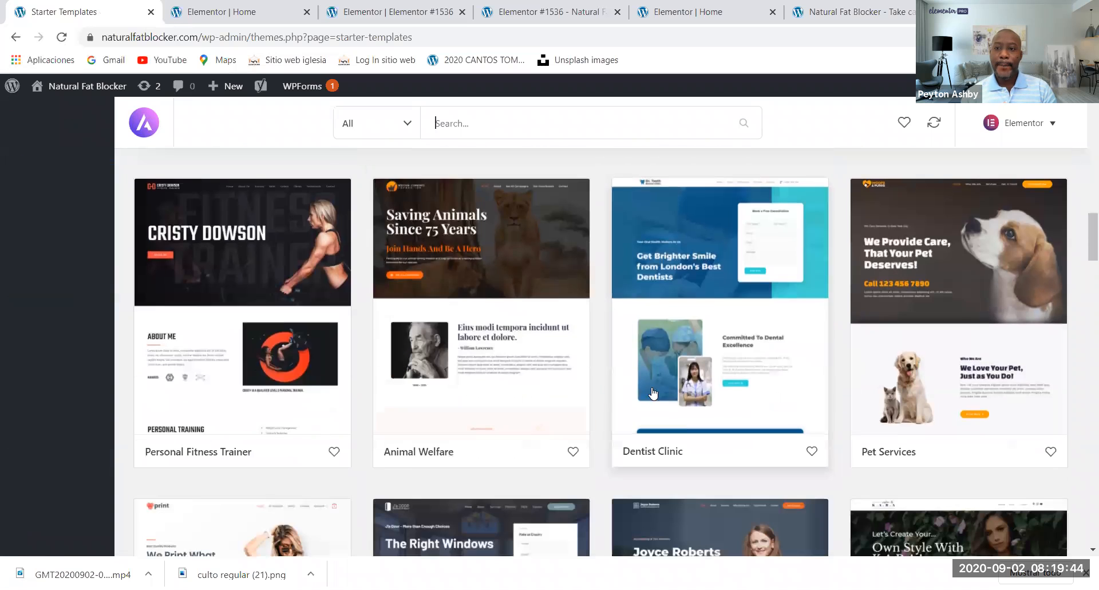
{"action": "left_click", "coordinate": [887, 292]}
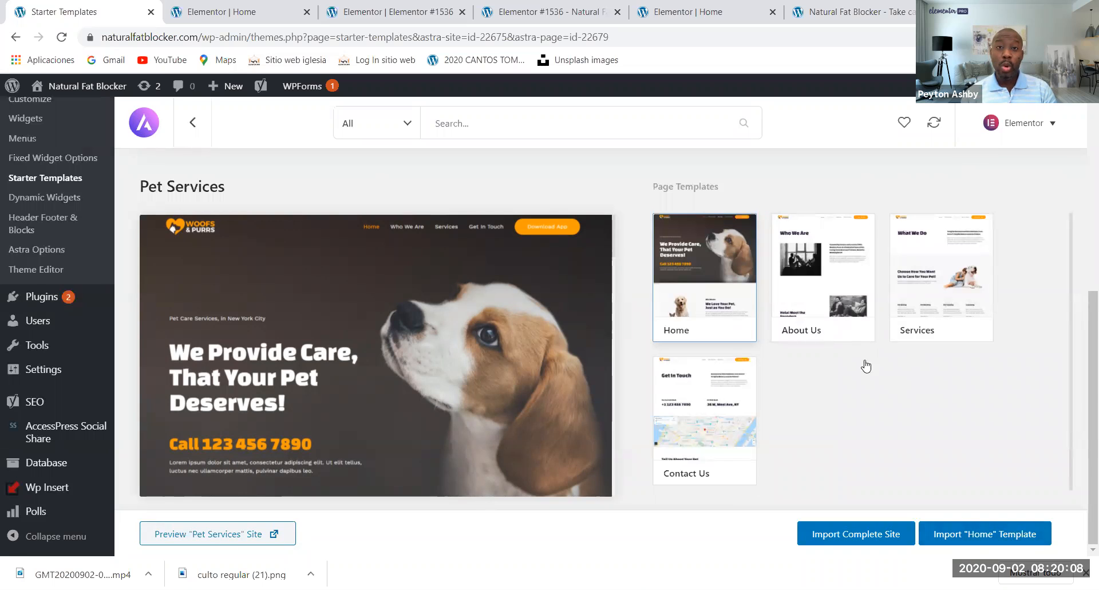
- Compare the live site's Home page with the Pet Services template and return to the template's page list
{"action": "left_click", "coordinate": [842, 11]}
{"action": "scroll", "coordinate": [646, 366], "scroll_direction": "up", "scroll_amount": 10}
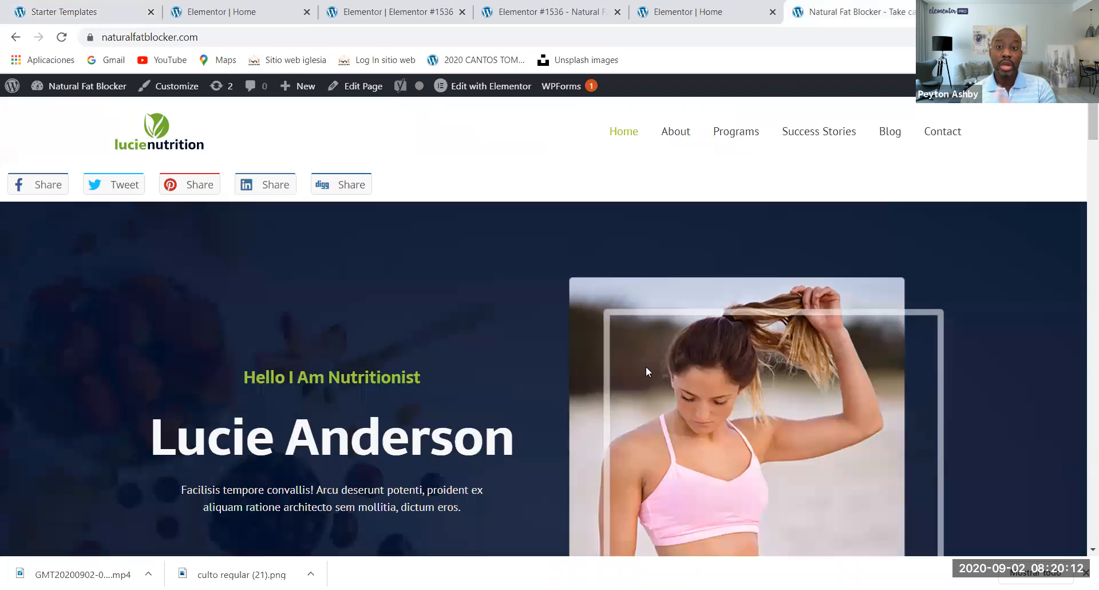
{"action": "left_click", "coordinate": [119, 16]}
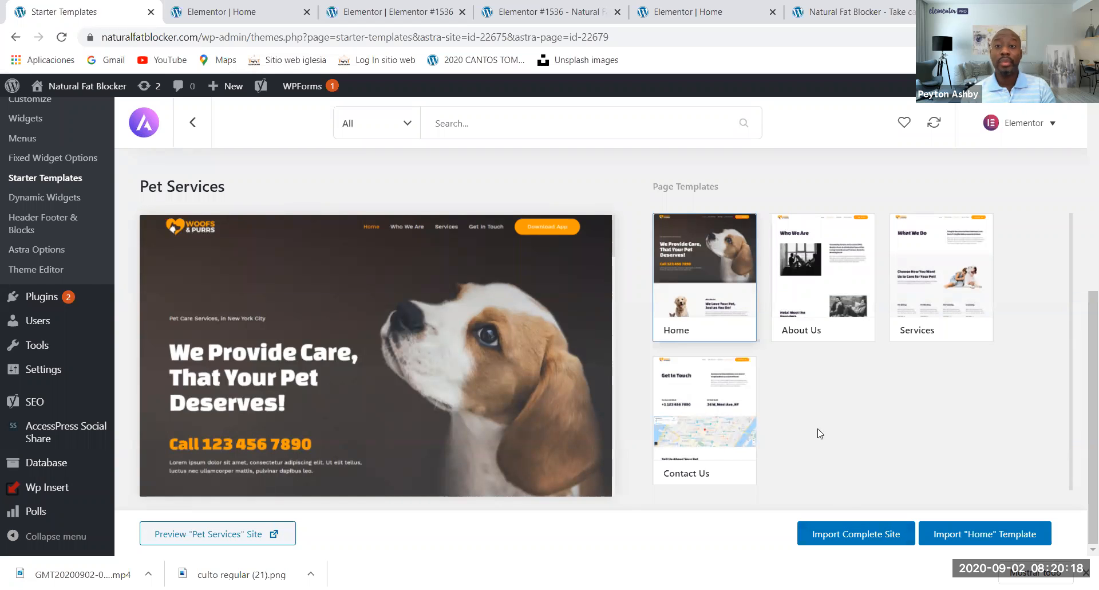
{"action": "left_click", "coordinate": [831, 12]}
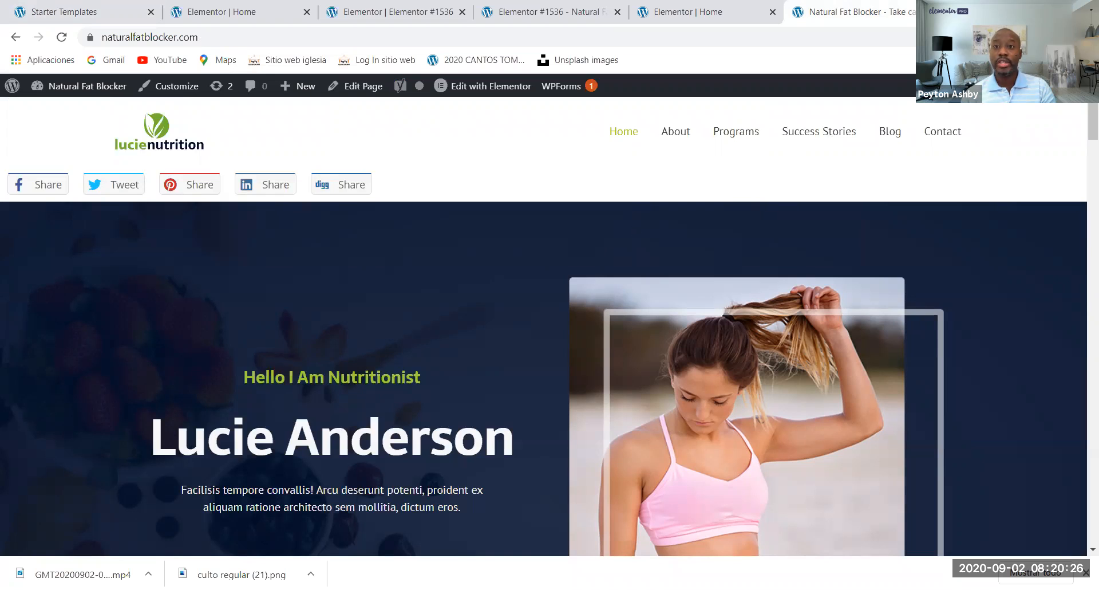
{"action": "left_click", "coordinate": [96, 12]}
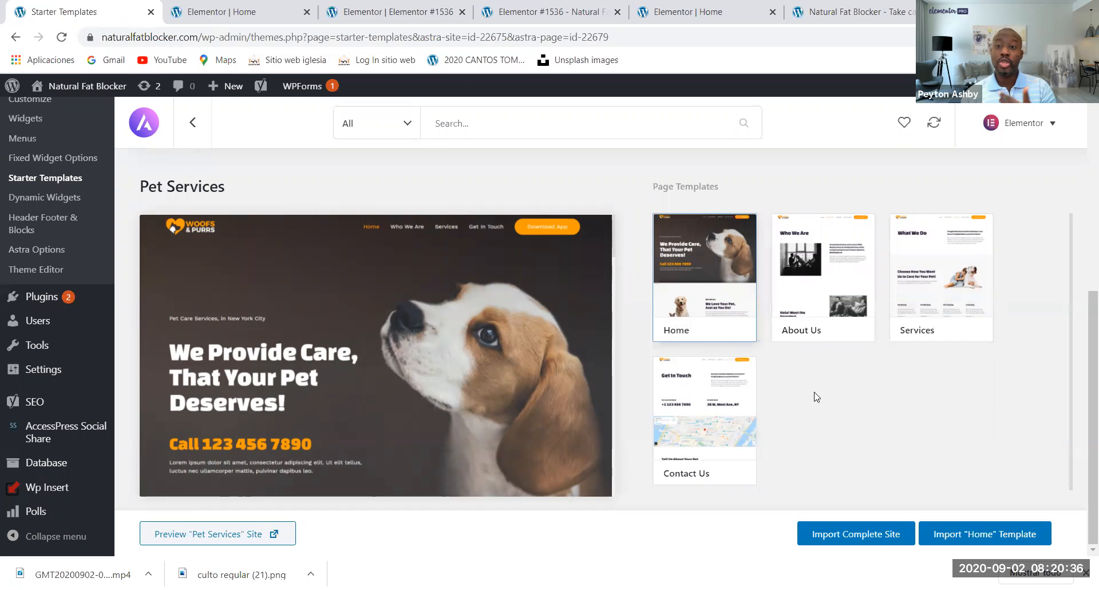
- Import the complete Pet Services site with customizer settings, widgets and content, skipping the plugin update and keeping the previously imported site
{"action": "left_click", "coordinate": [876, 544]}
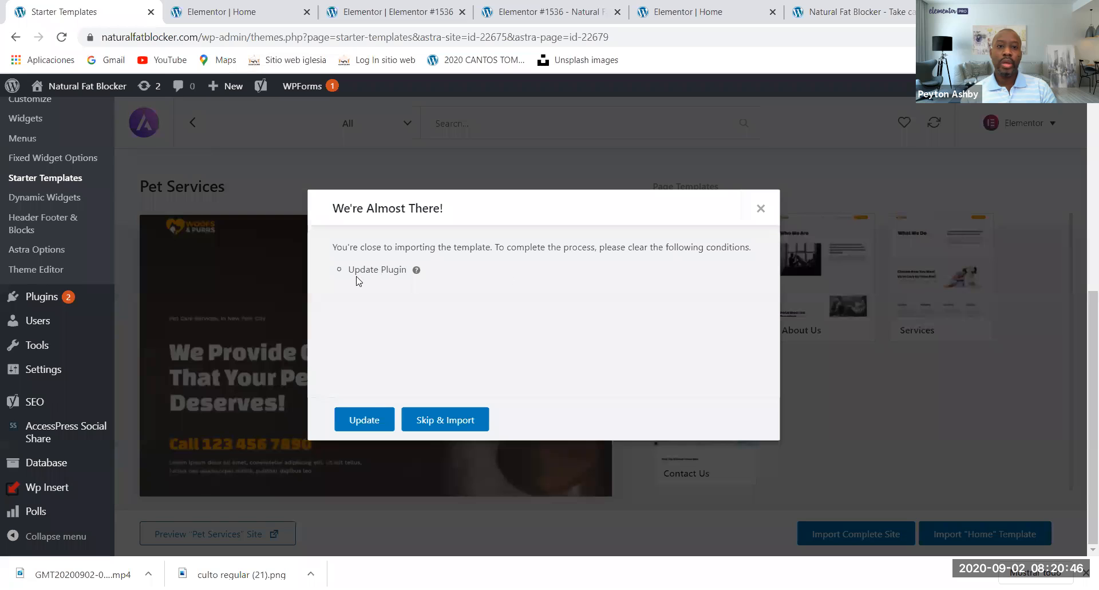
{"action": "left_click", "coordinate": [436, 426]}
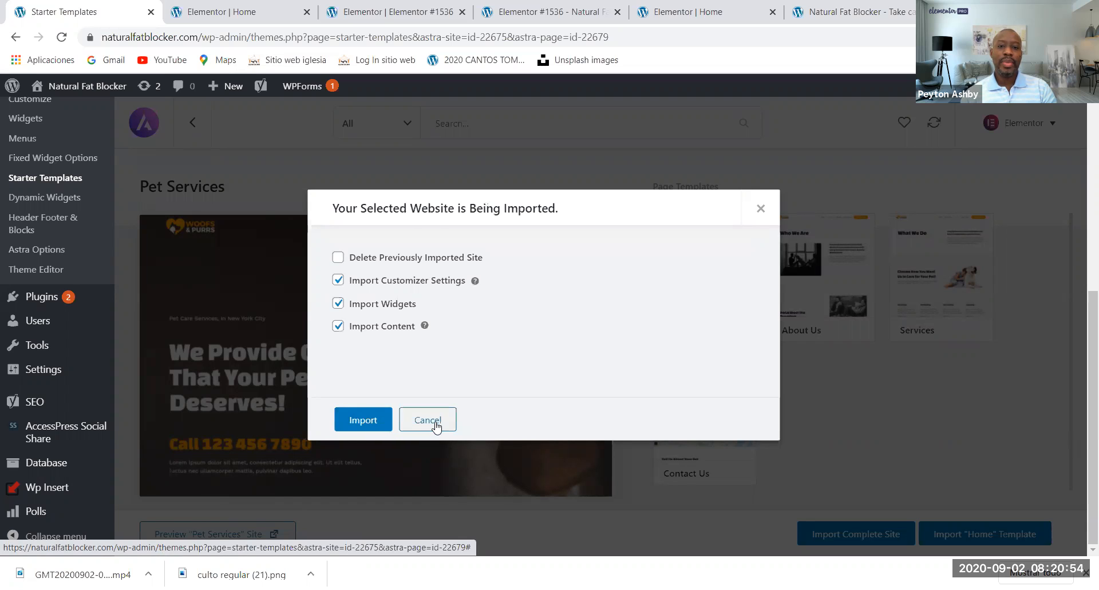
{"action": "left_click", "coordinate": [378, 428]}
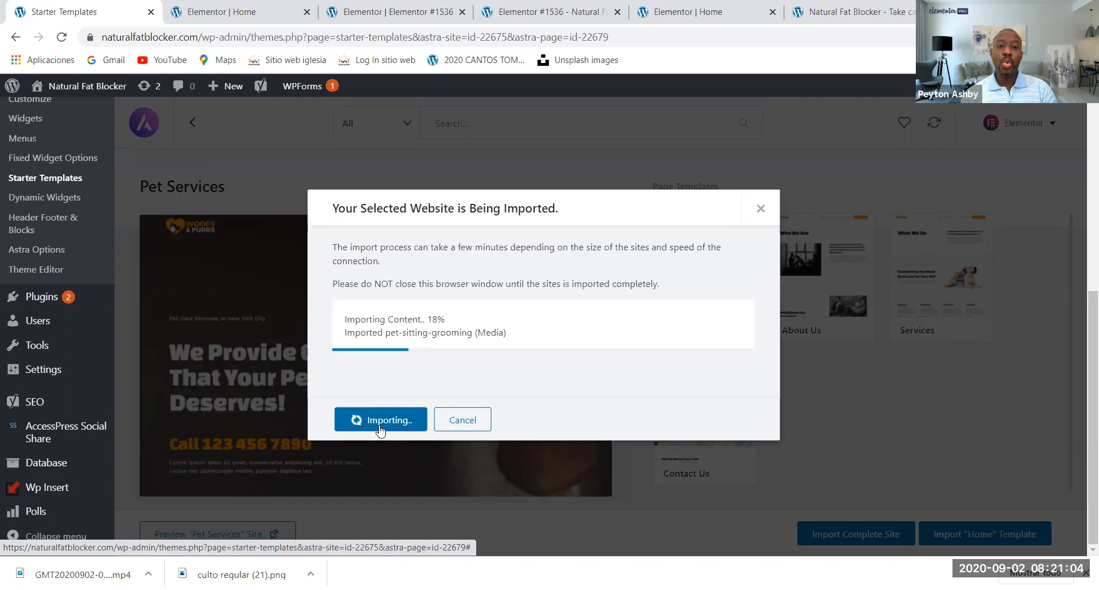
- Look over the live Home page's sections during the import and return to the Pet Services import progress
{"action": "left_click", "coordinate": [831, 12]}
{"action": "scroll", "coordinate": [542, 258], "scroll_direction": "down", "scroll_amount": 20}
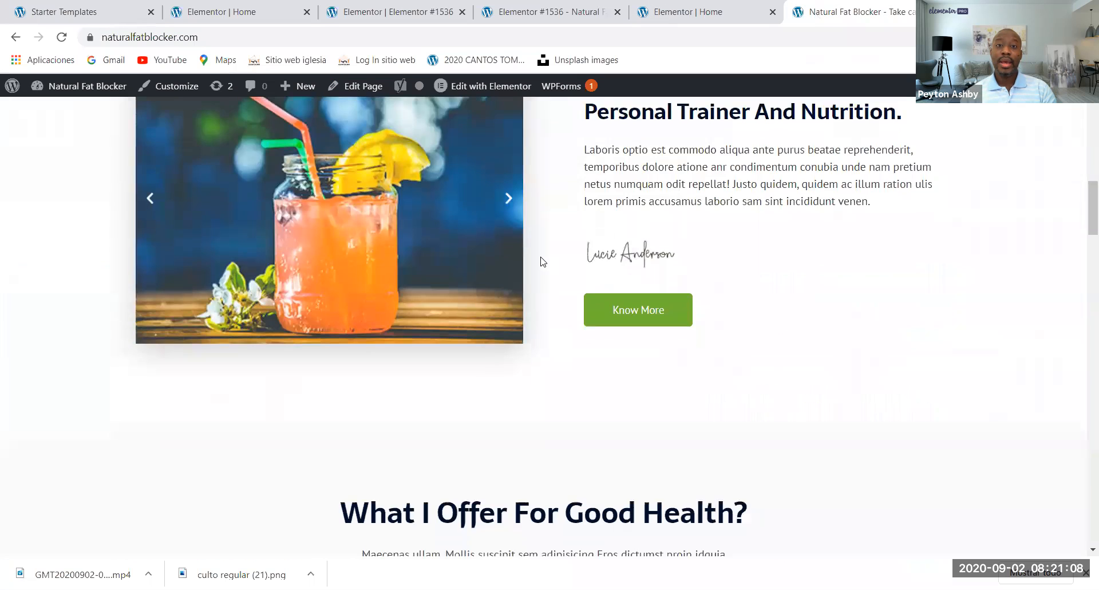
{"action": "scroll", "coordinate": [541, 259], "scroll_direction": "up", "scroll_amount": 18}
{"action": "scroll", "coordinate": [532, 277], "scroll_direction": "up", "scroll_amount": 8}
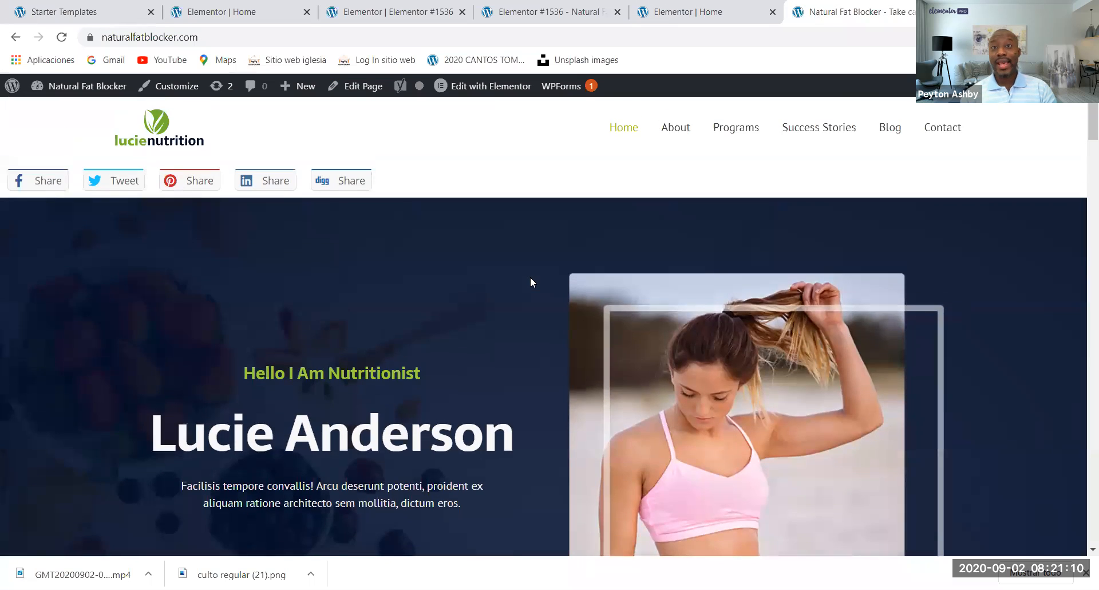
{"action": "scroll", "coordinate": [530, 278], "scroll_direction": "down", "scroll_amount": 18}
{"action": "scroll", "coordinate": [530, 278], "scroll_direction": "down", "scroll_amount": 12}
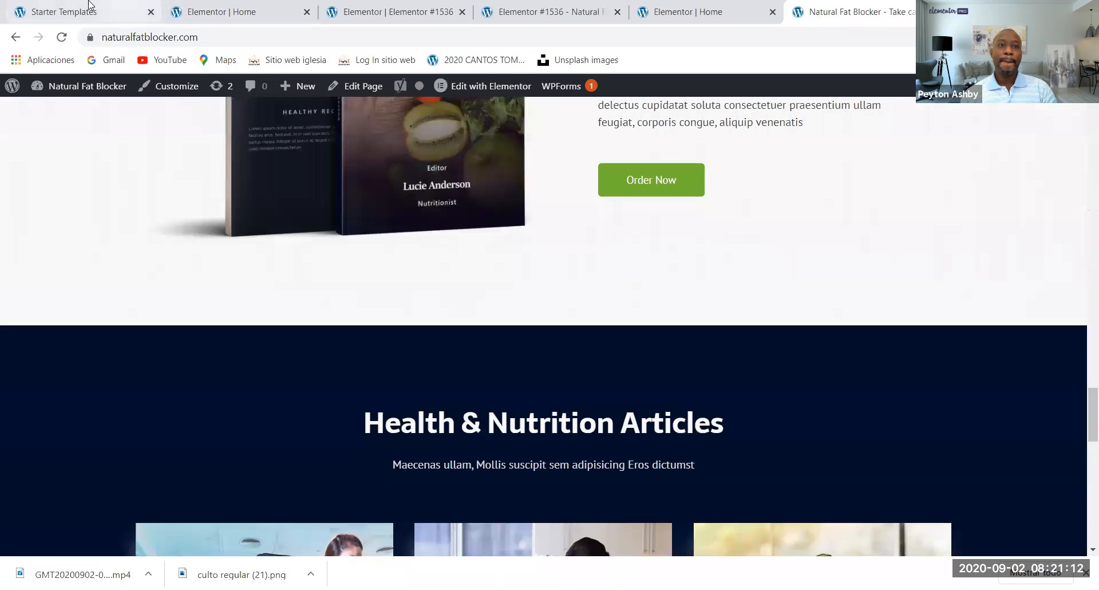
{"action": "left_click", "coordinate": [82, 8]}
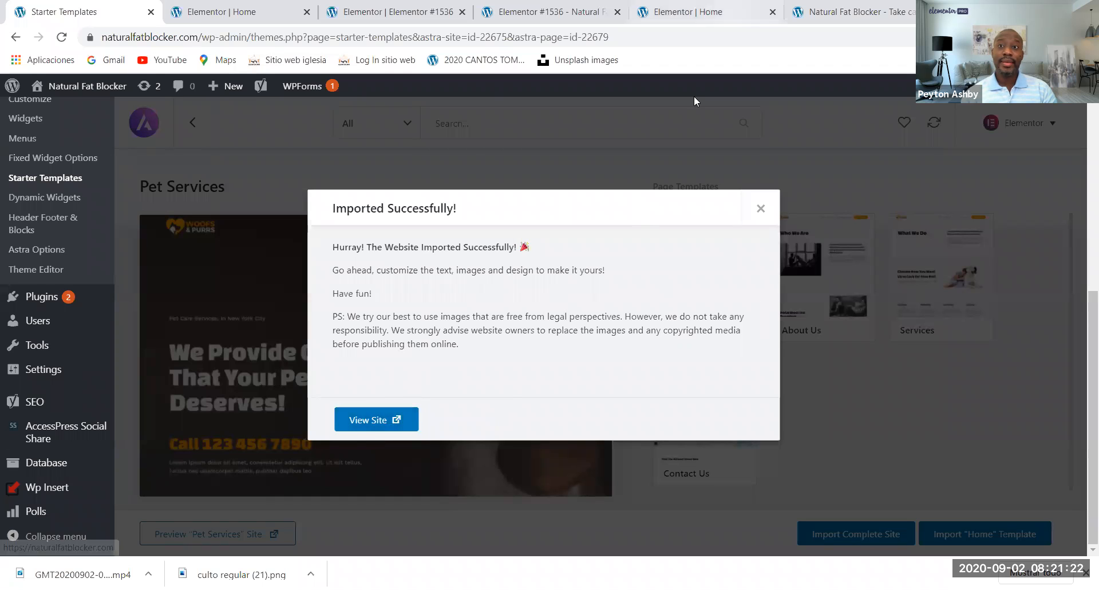
- Reload the live Home page, examine its header and hero section, and return to the import confirmation
{"action": "left_click", "coordinate": [375, 422]}
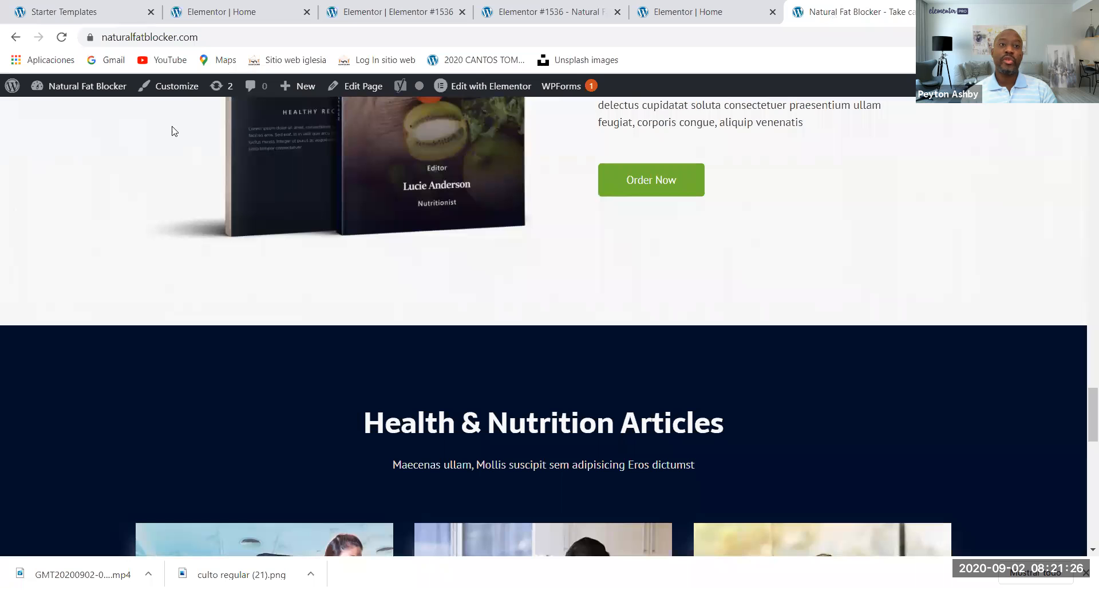
{"action": "scroll", "coordinate": [166, 128], "scroll_direction": "up", "scroll_amount": 15}
{"action": "scroll", "coordinate": [242, 215], "scroll_direction": "up", "scroll_amount": 12}
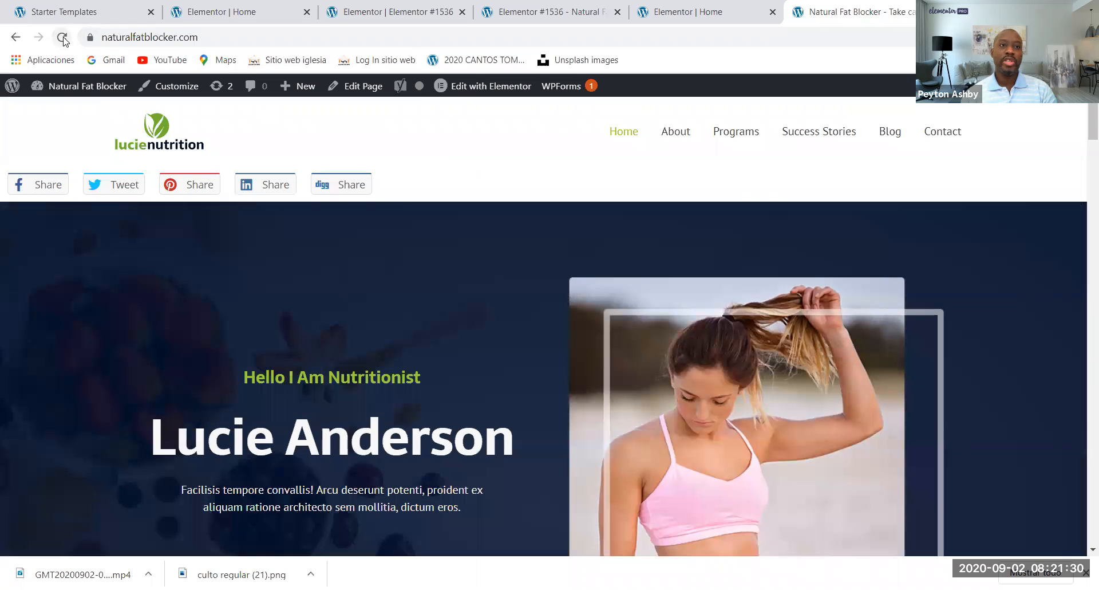
{"action": "left_click", "coordinate": [62, 37]}
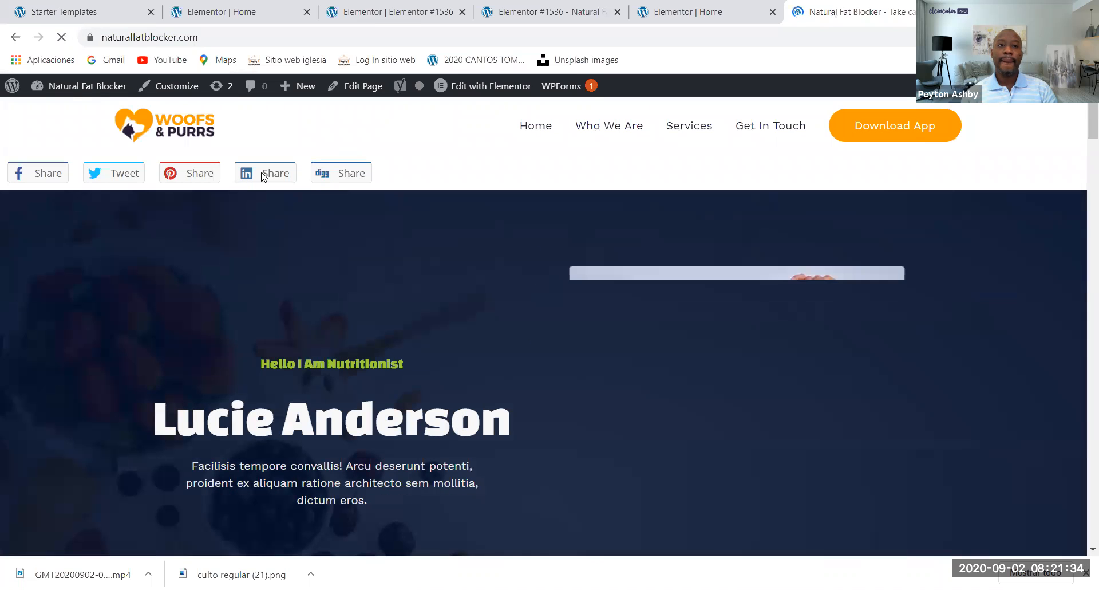
{"action": "scroll", "coordinate": [655, 194], "scroll_direction": "down", "scroll_amount": 15}
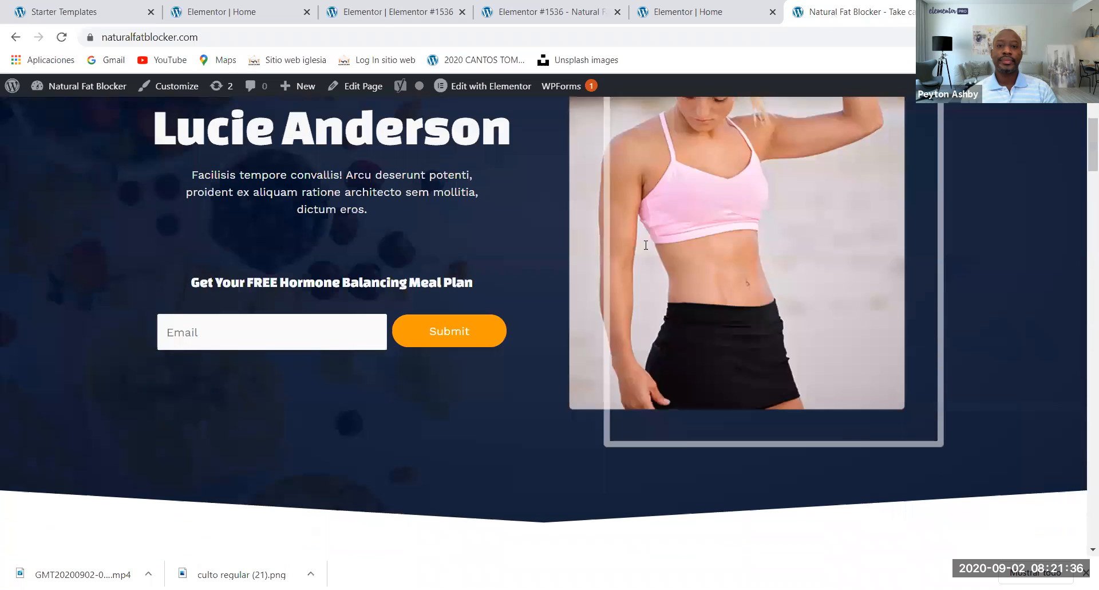
{"action": "scroll", "coordinate": [648, 255], "scroll_direction": "up", "scroll_amount": 15}
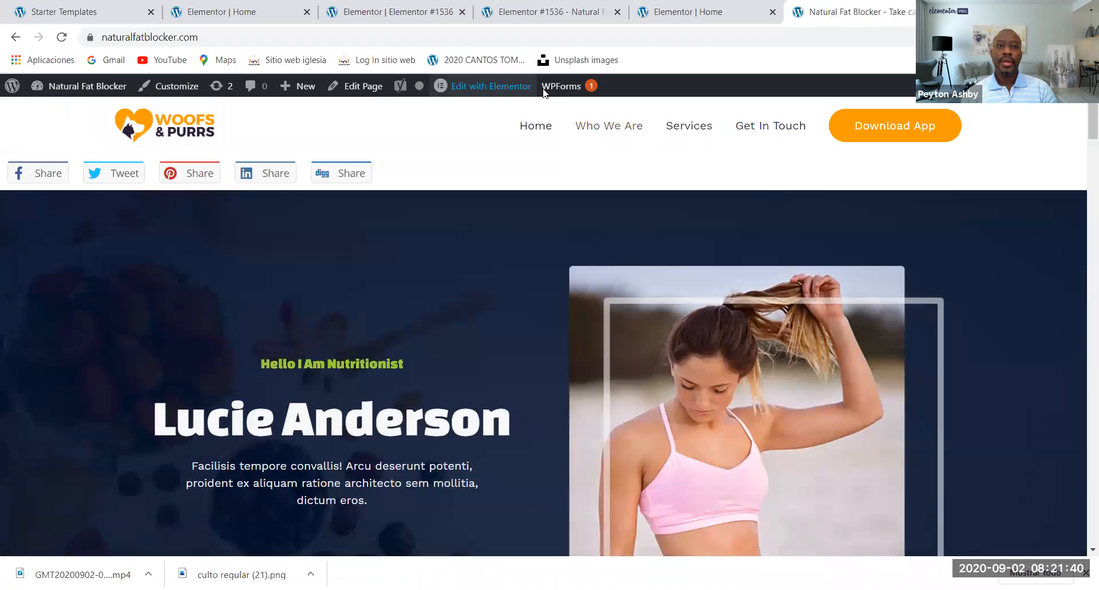
{"action": "left_click", "coordinate": [66, 6]}
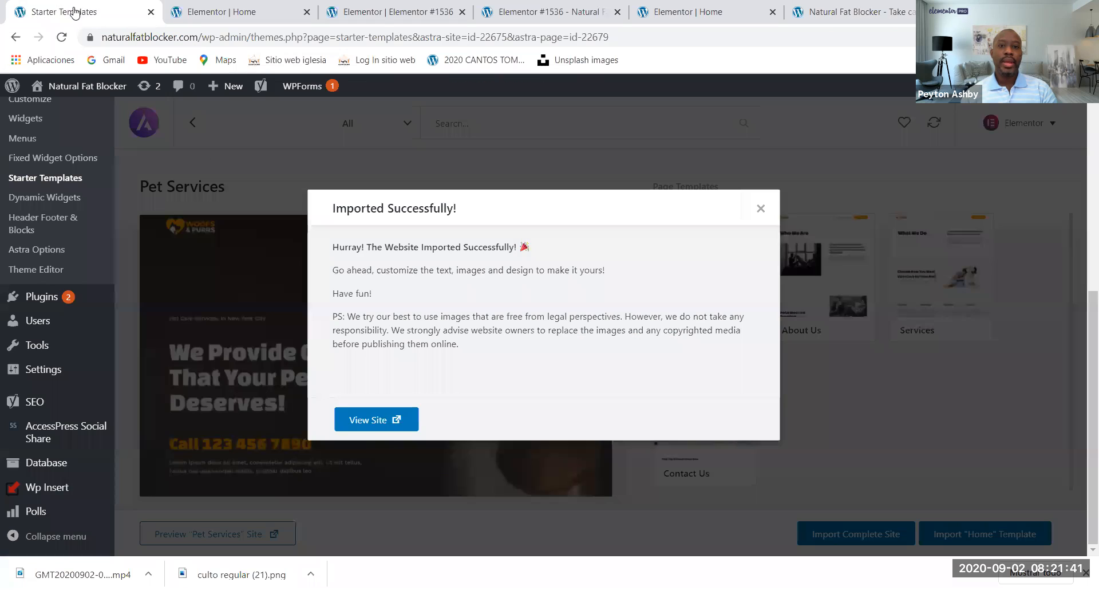
- View the imported site from the import confirmation, examine its Home page down to the footer, and return to dismiss the confirmation
{"action": "left_click", "coordinate": [371, 419]}
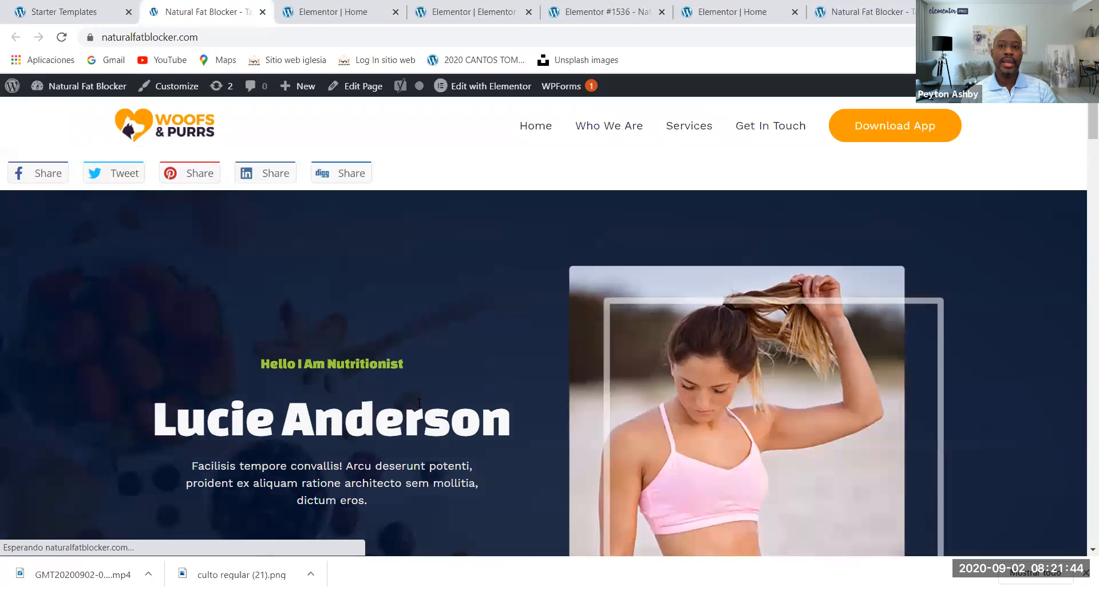
{"action": "scroll", "coordinate": [593, 300], "scroll_direction": "down", "scroll_amount": 20}
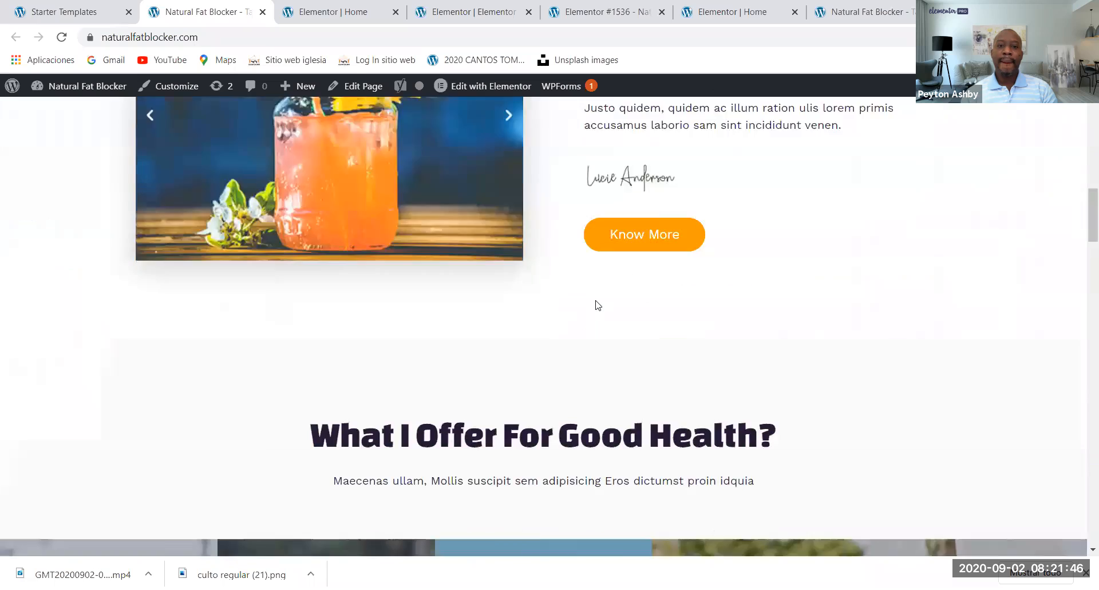
{"action": "scroll", "coordinate": [595, 300], "scroll_direction": "down", "scroll_amount": 15}
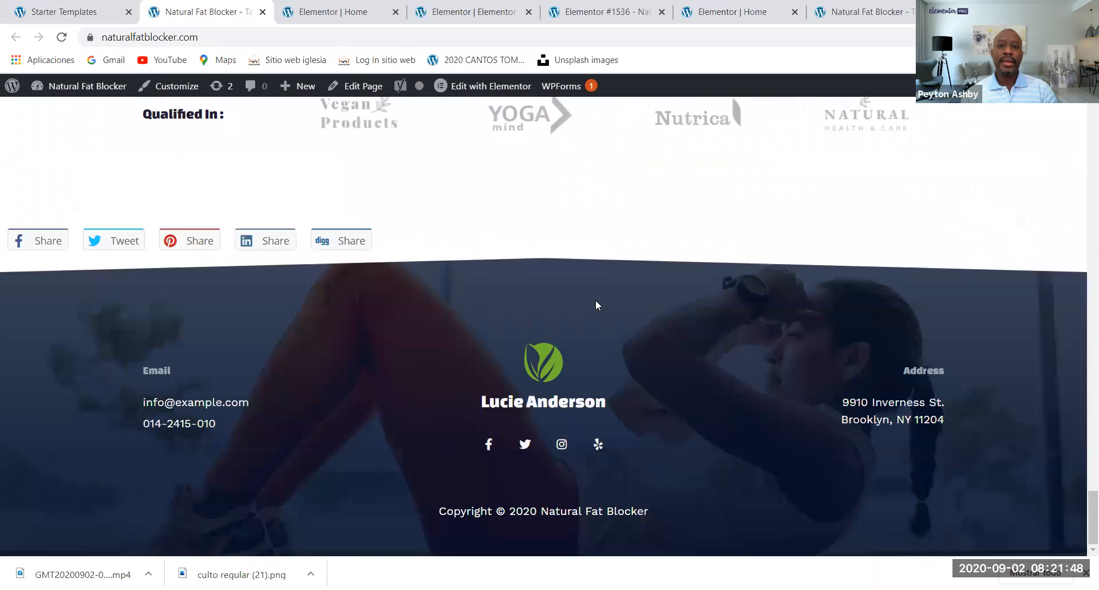
{"action": "scroll", "coordinate": [595, 300], "scroll_direction": "up", "scroll_amount": 6}
{"action": "scroll", "coordinate": [597, 307], "scroll_direction": "up", "scroll_amount": 20}
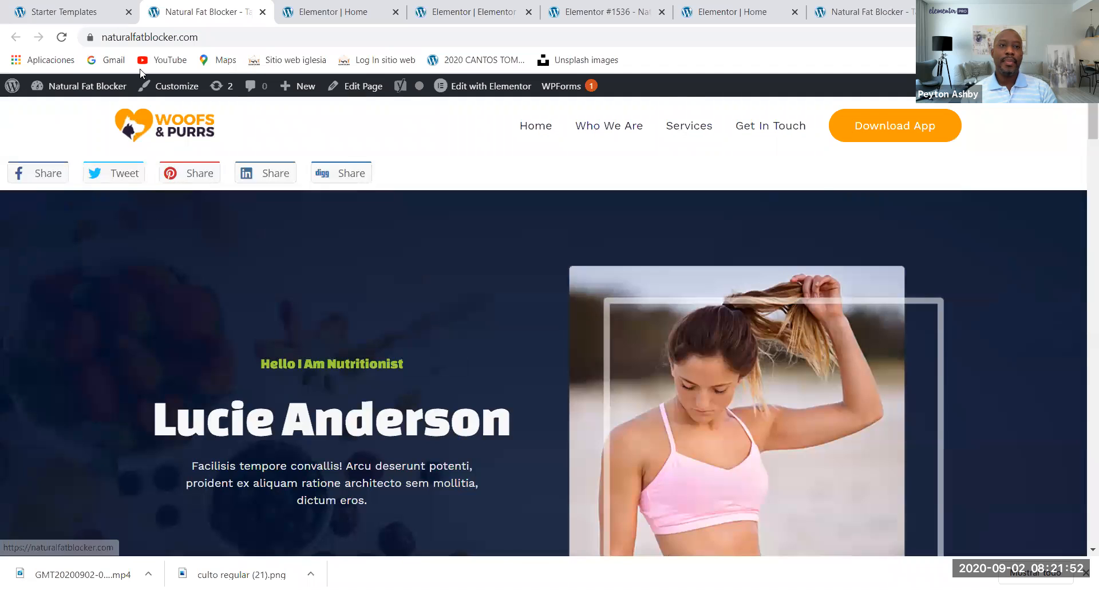
{"action": "left_click", "coordinate": [76, 14]}
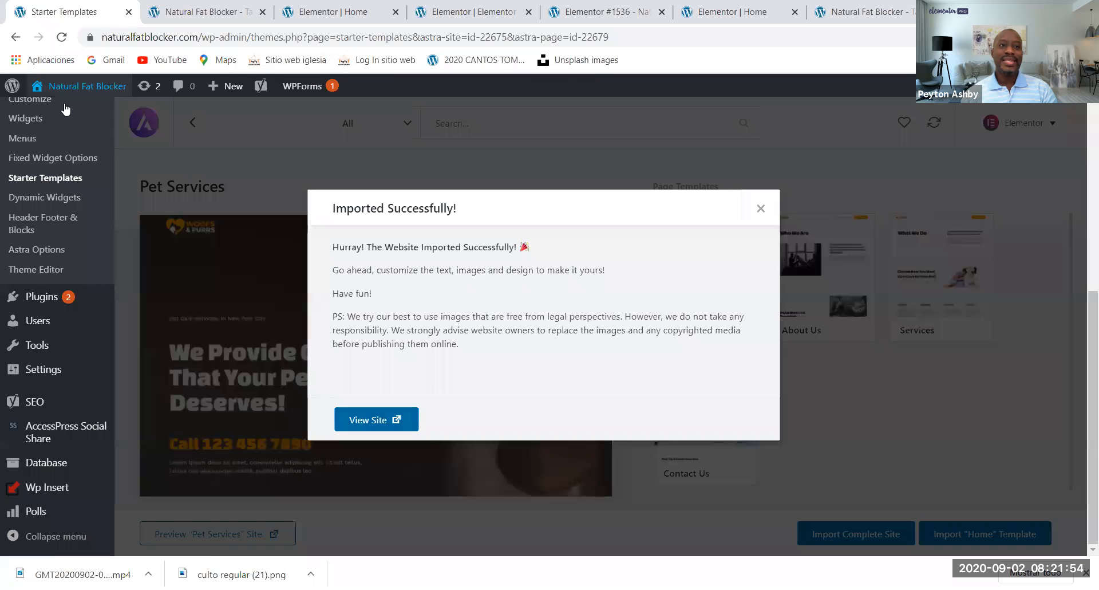
{"action": "left_click", "coordinate": [759, 209]}
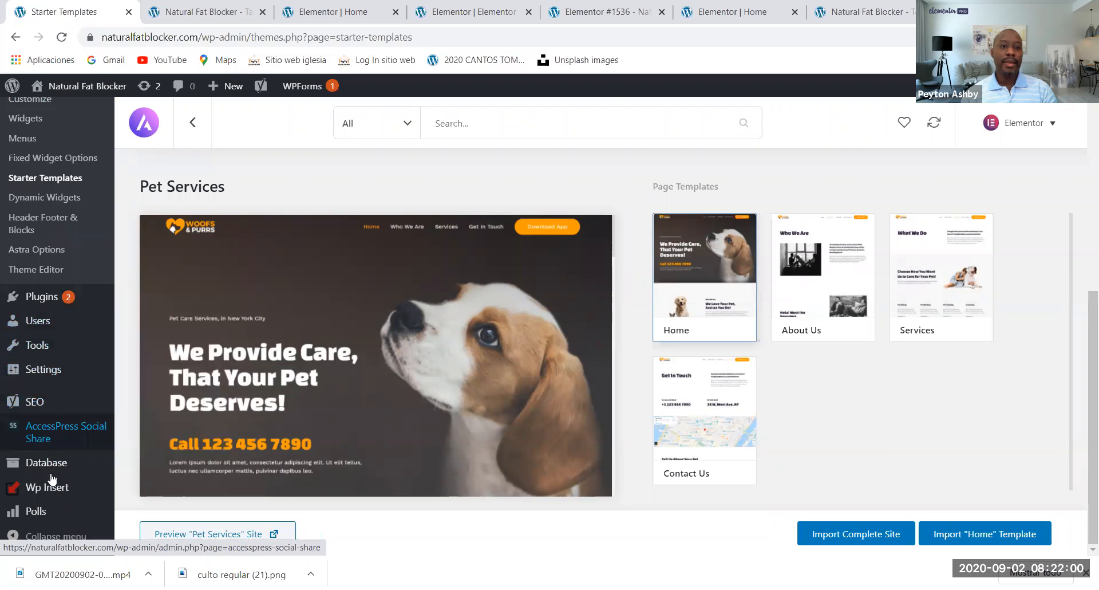
- Open the list of all the site's pages and examine the entries from About to Terms
{"action": "scroll", "coordinate": [52, 321], "scroll_direction": "up", "scroll_amount": 7}
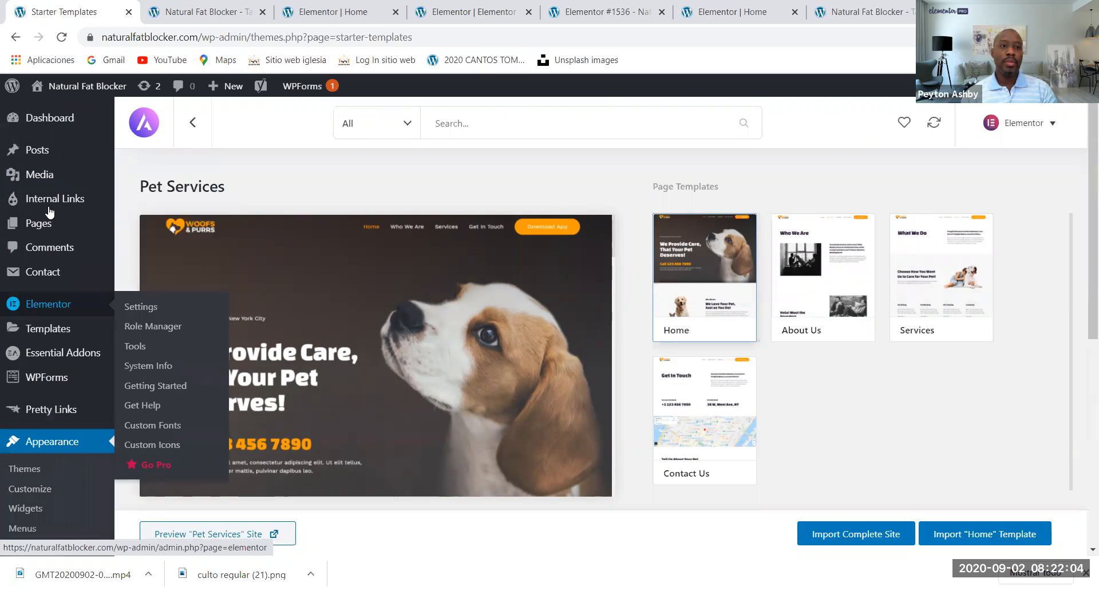
{"action": "left_click", "coordinate": [48, 224]}
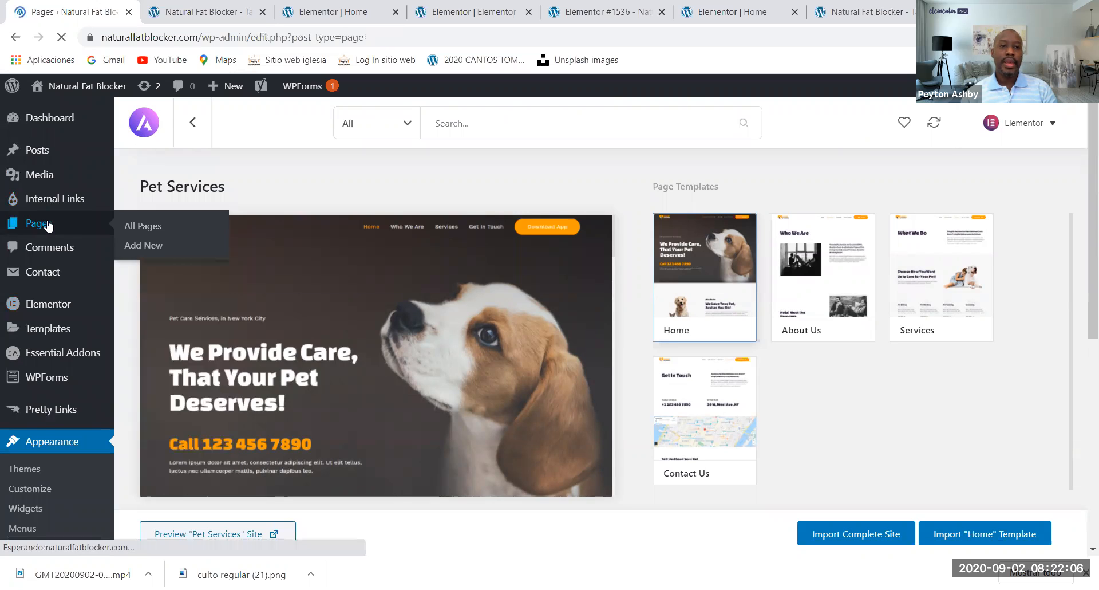
{"action": "scroll", "coordinate": [285, 292], "scroll_direction": "down", "scroll_amount": 1}
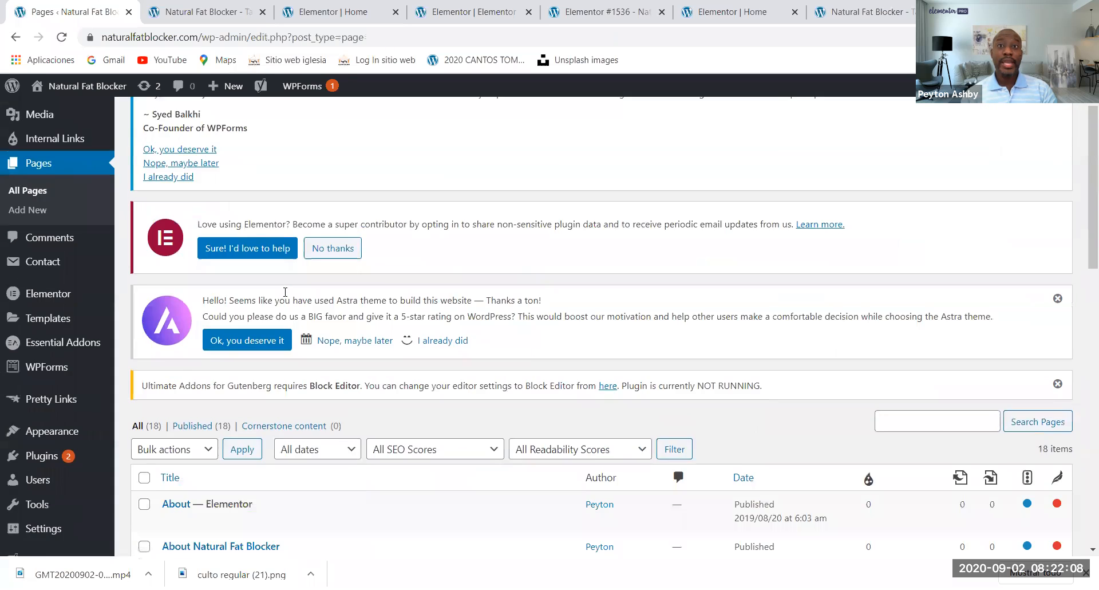
{"action": "scroll", "coordinate": [285, 292], "scroll_direction": "down", "scroll_amount": 4}
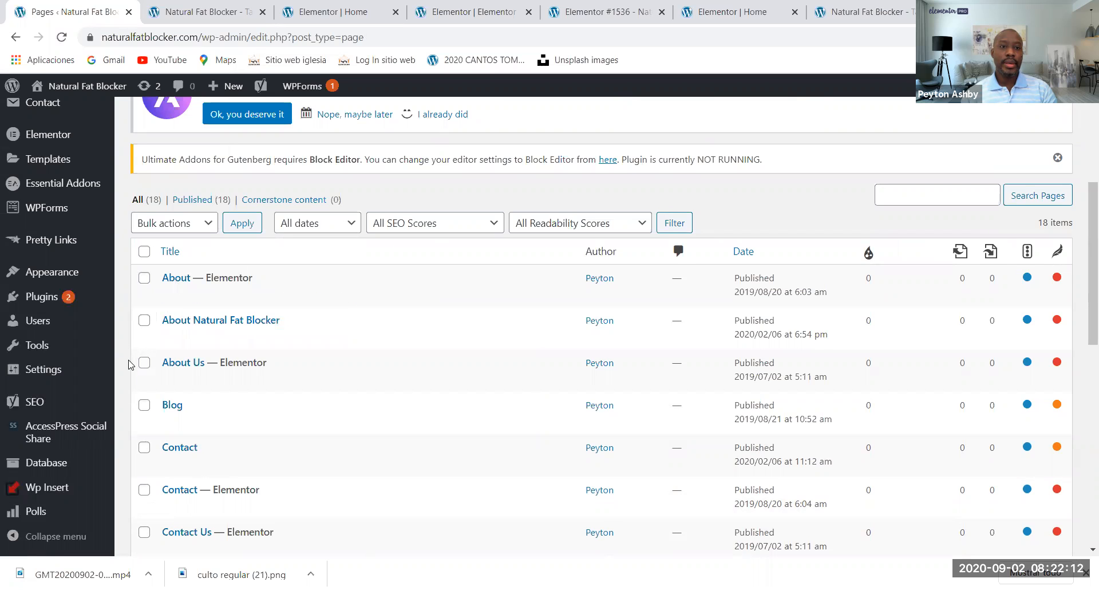
{"action": "scroll", "coordinate": [207, 435], "scroll_direction": "down", "scroll_amount": 3}
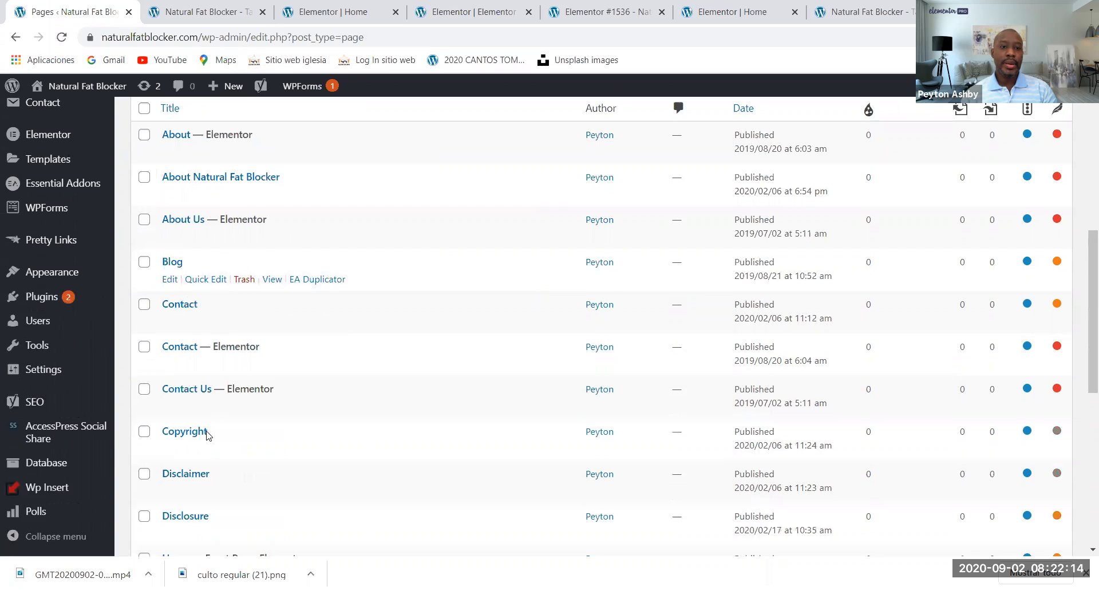
{"action": "scroll", "coordinate": [208, 435], "scroll_direction": "down", "scroll_amount": 3}
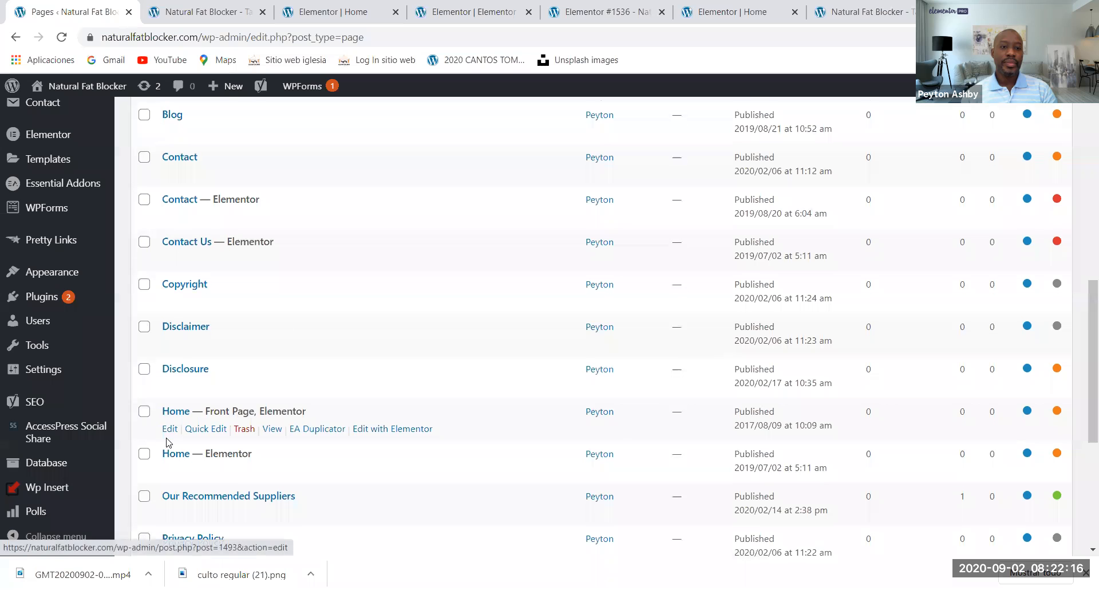
{"action": "scroll", "coordinate": [167, 441], "scroll_direction": "down", "scroll_amount": 3}
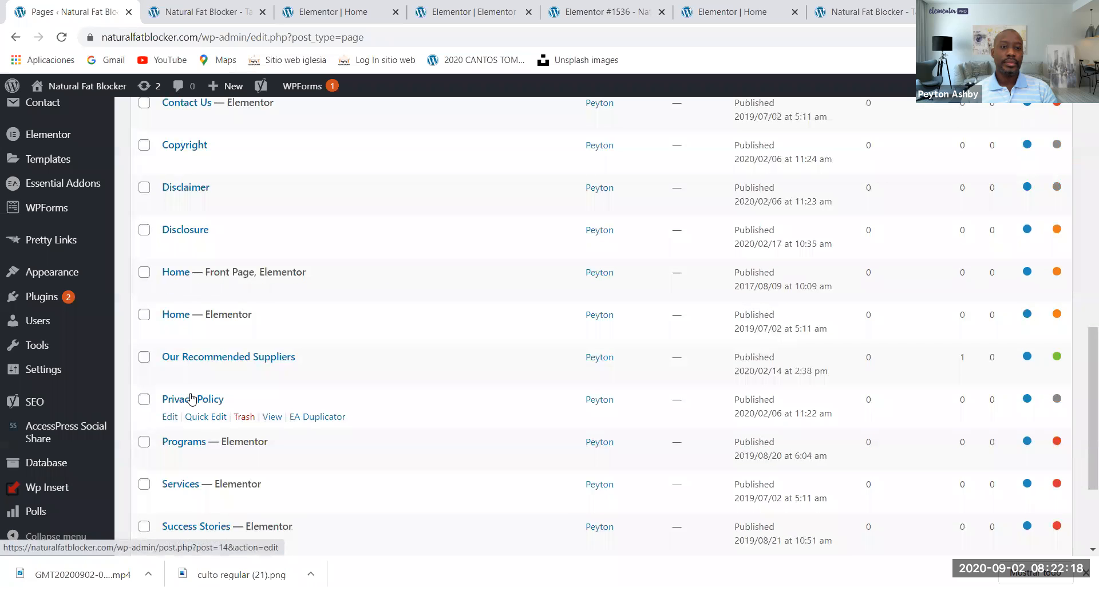
{"action": "scroll", "coordinate": [206, 400], "scroll_direction": "down", "scroll_amount": 3}
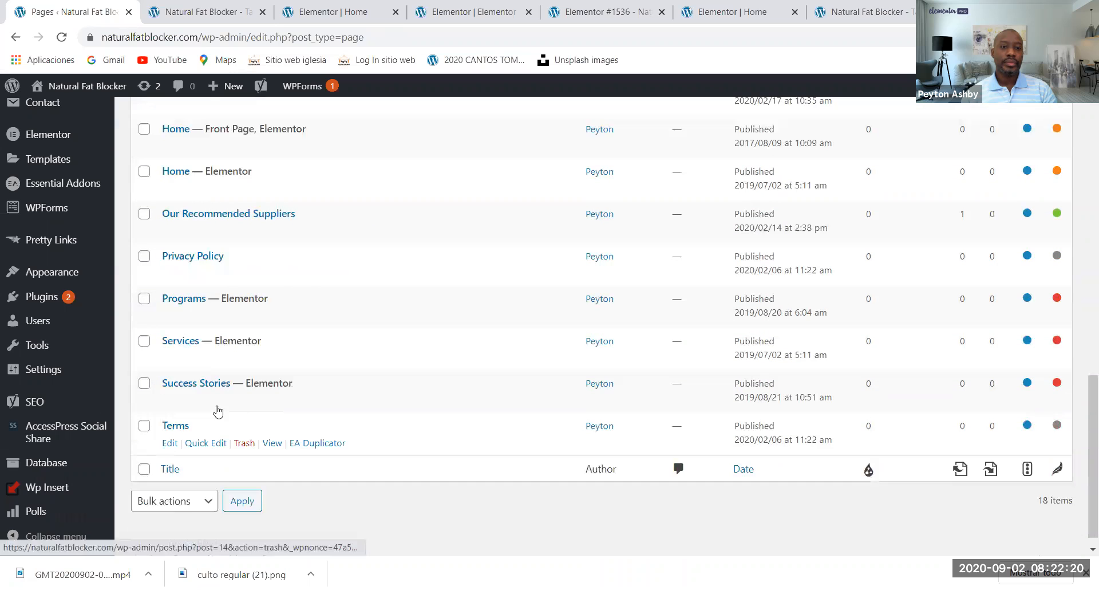
{"action": "scroll", "coordinate": [165, 404], "scroll_direction": "down", "scroll_amount": 1}
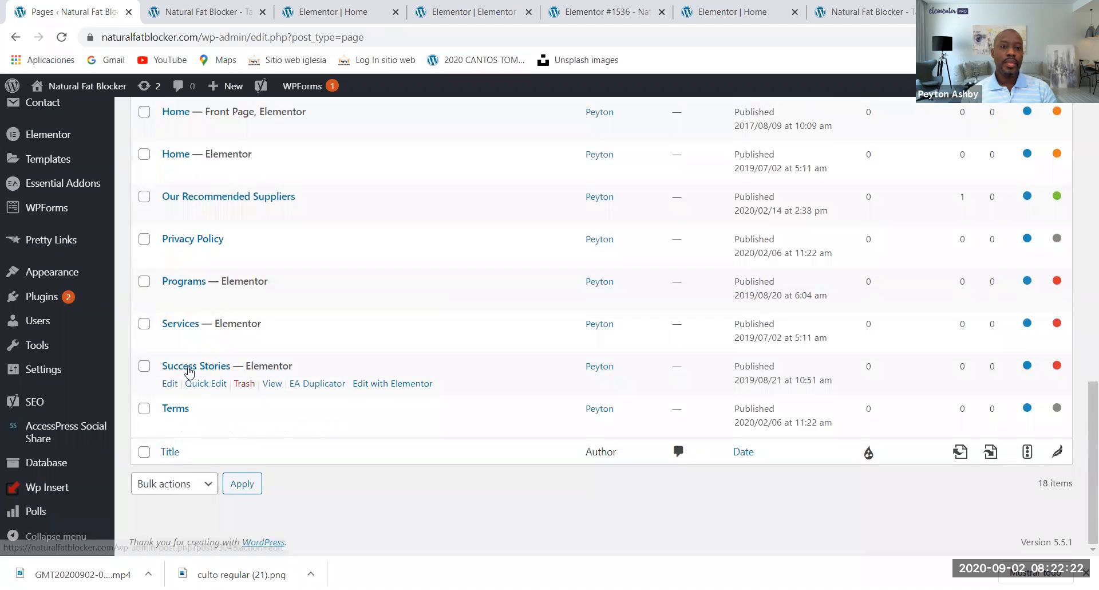
- Open the Reading settings and check the pages offered for the posts page and the homepage
{"action": "mouse_move", "coordinate": [47, 378]}
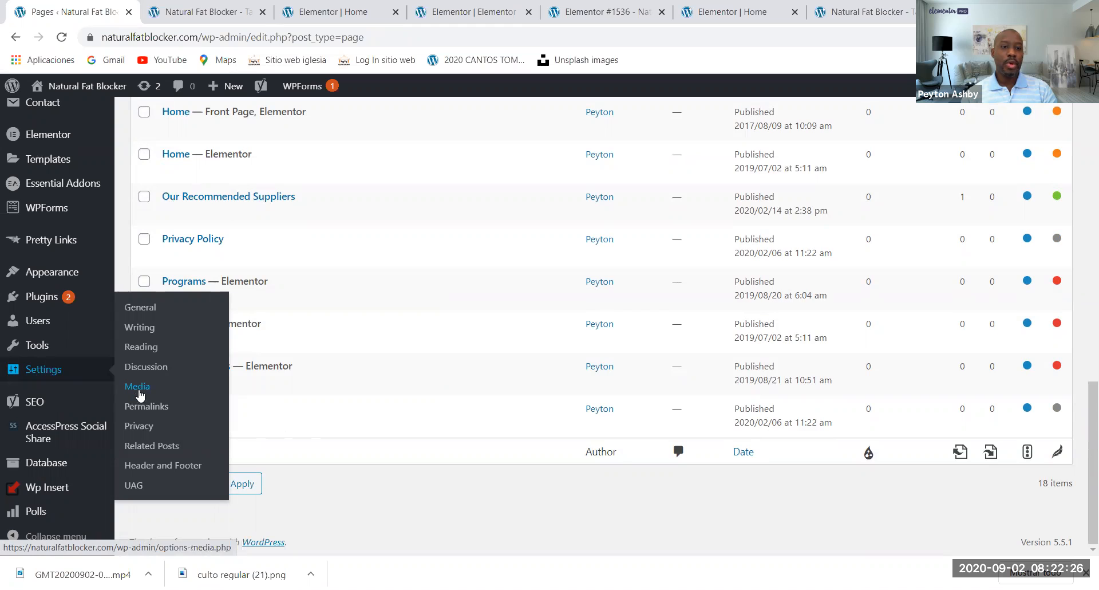
{"action": "left_click", "coordinate": [150, 350]}
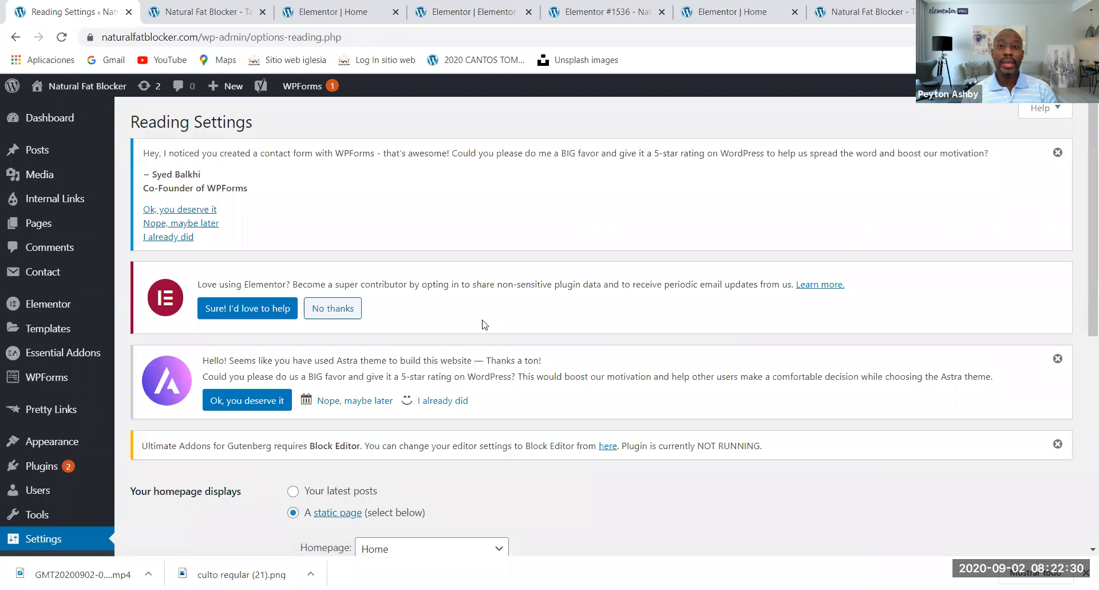
{"action": "scroll", "coordinate": [483, 323], "scroll_direction": "down", "scroll_amount": 5}
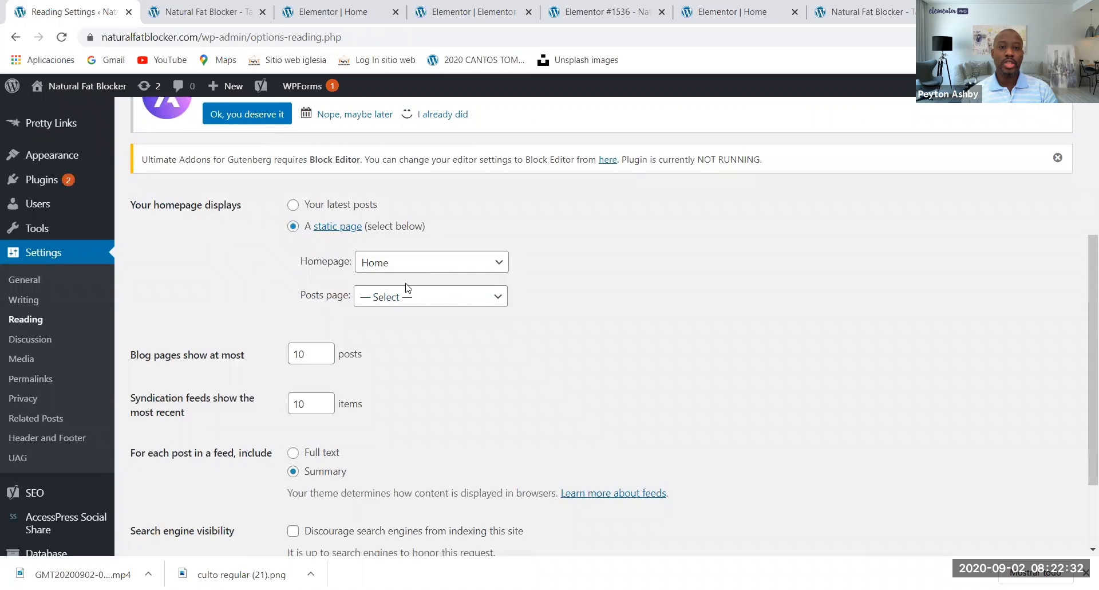
{"action": "left_click", "coordinate": [441, 300]}
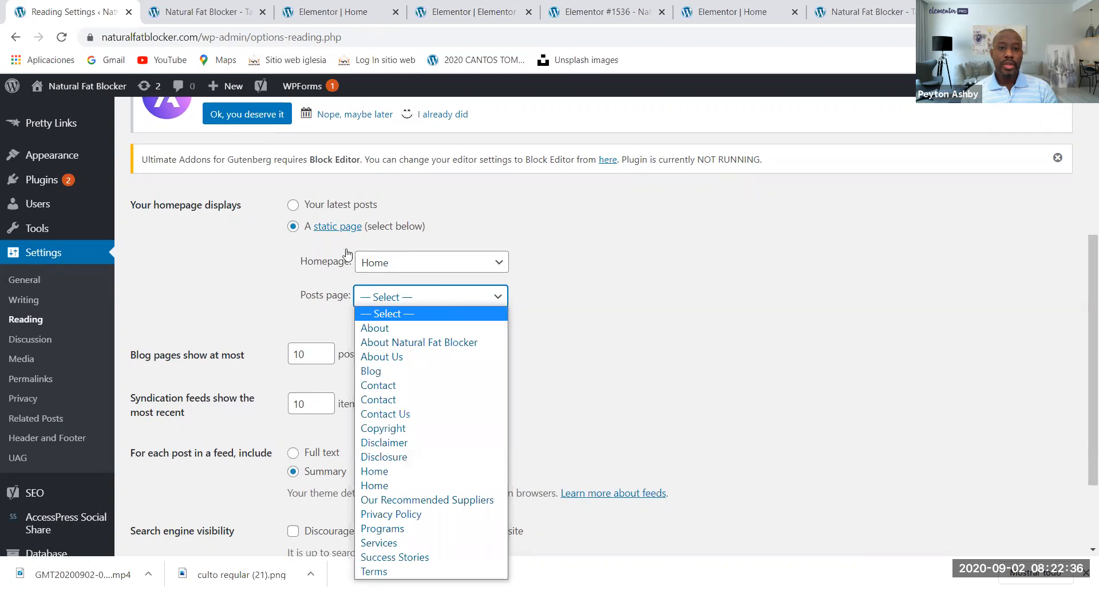
{"action": "left_click", "coordinate": [405, 268]}
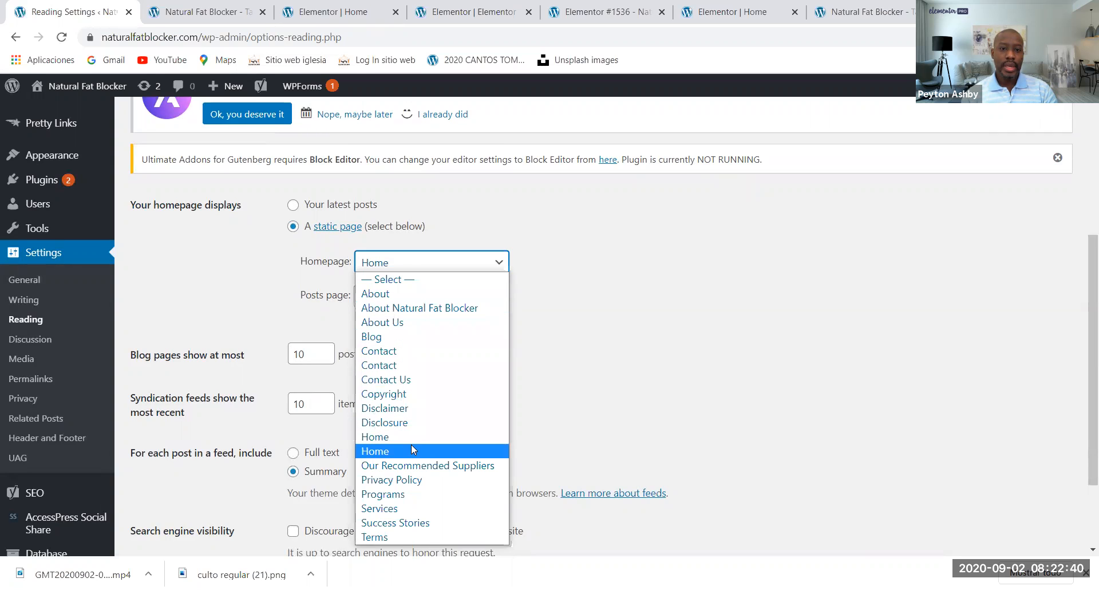
- Switch to the live site and open its WordPress dashboard
{"action": "left_click", "coordinate": [201, 11]}
{"action": "mouse_move", "coordinate": [67, 90]}
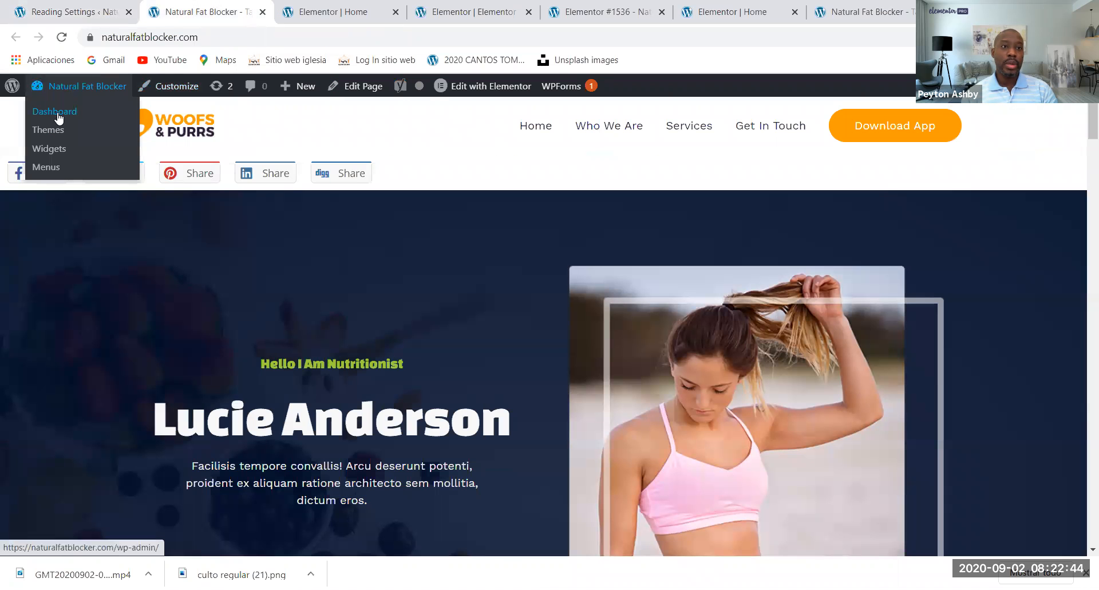
{"action": "left_click", "coordinate": [71, 117]}
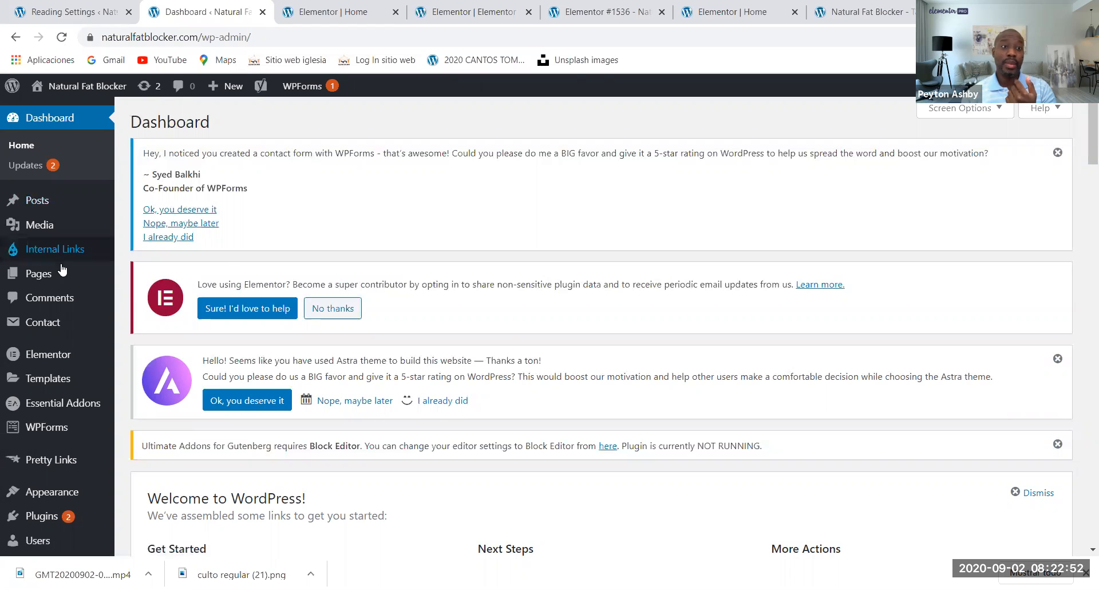
- Open the list of all the site's pages and examine the entries down to Terms, including the two Home pages
{"action": "mouse_move", "coordinate": [37, 274]}
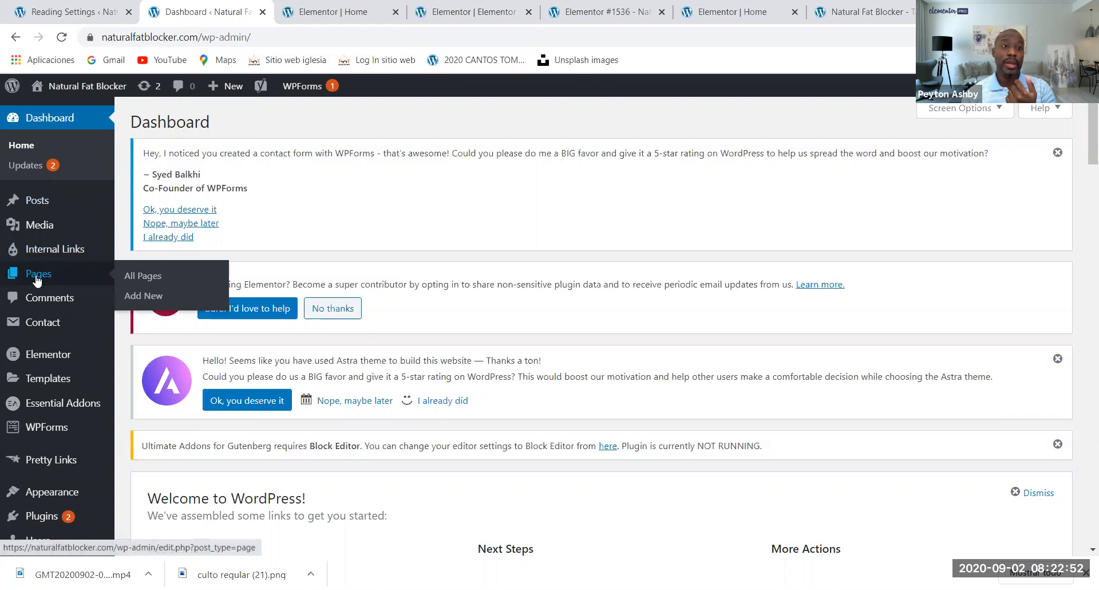
{"action": "left_click", "coordinate": [148, 278]}
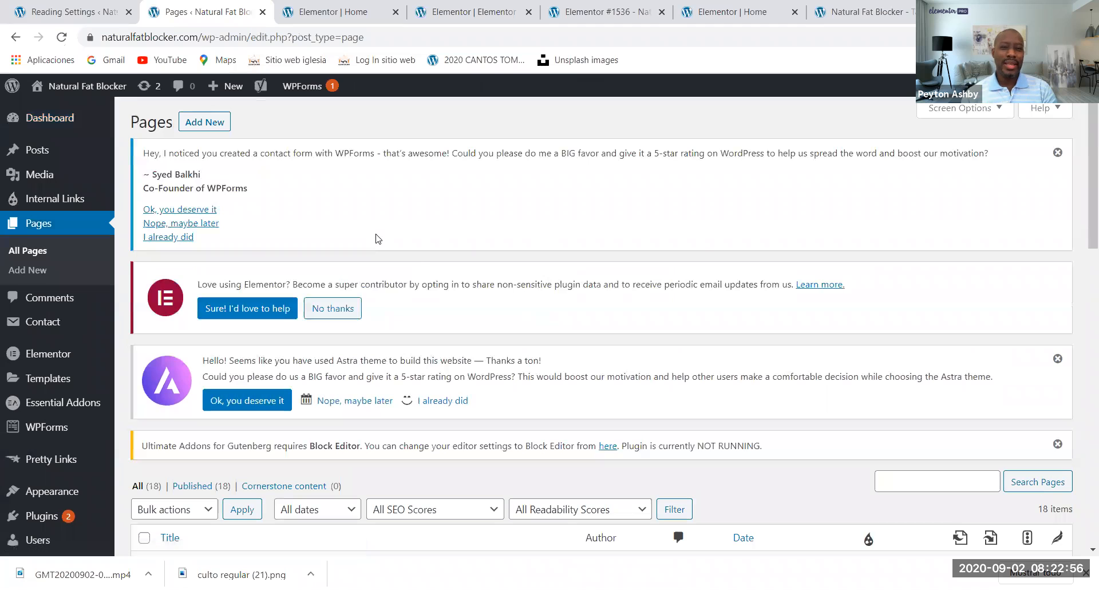
{"action": "scroll", "coordinate": [398, 241], "scroll_direction": "down", "scroll_amount": 4}
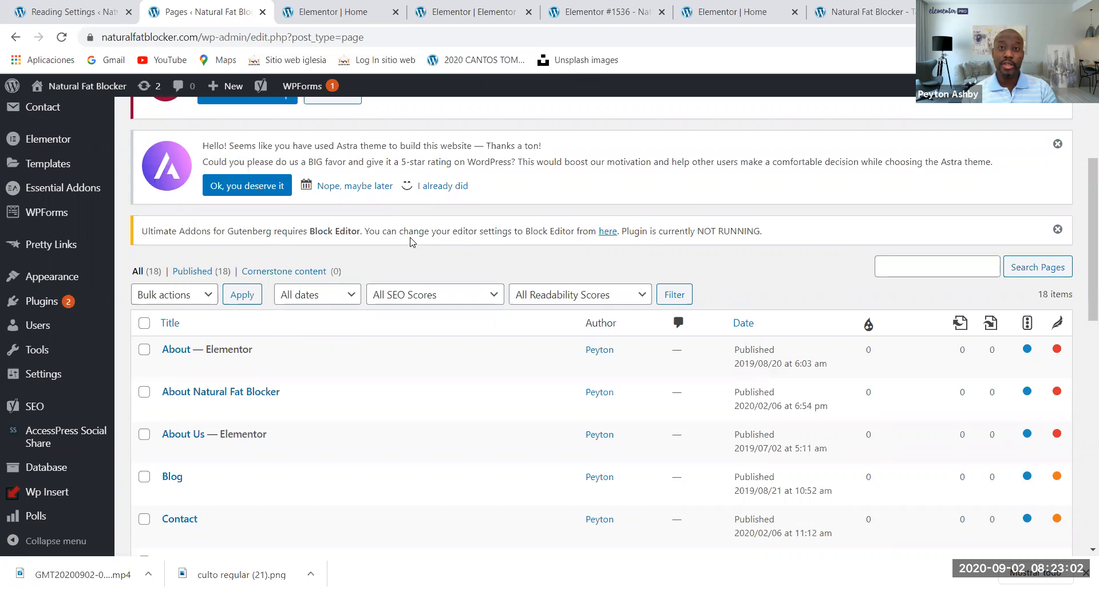
{"action": "scroll", "coordinate": [410, 241], "scroll_direction": "down", "scroll_amount": 3}
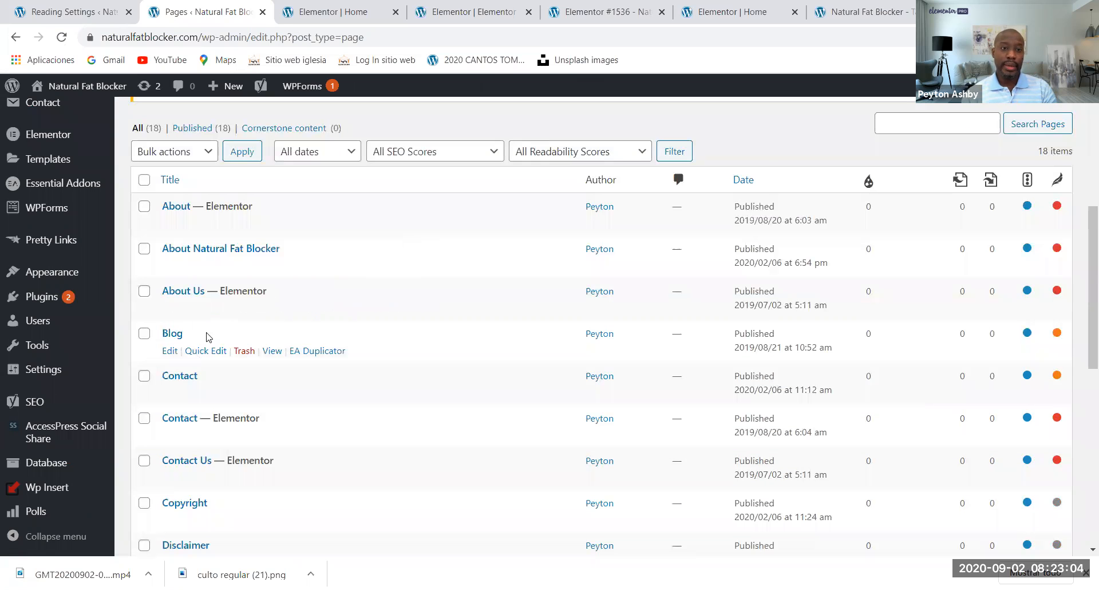
{"action": "scroll", "coordinate": [206, 341], "scroll_direction": "down", "scroll_amount": 6}
{"action": "scroll", "coordinate": [200, 379], "scroll_direction": "down", "scroll_amount": 2}
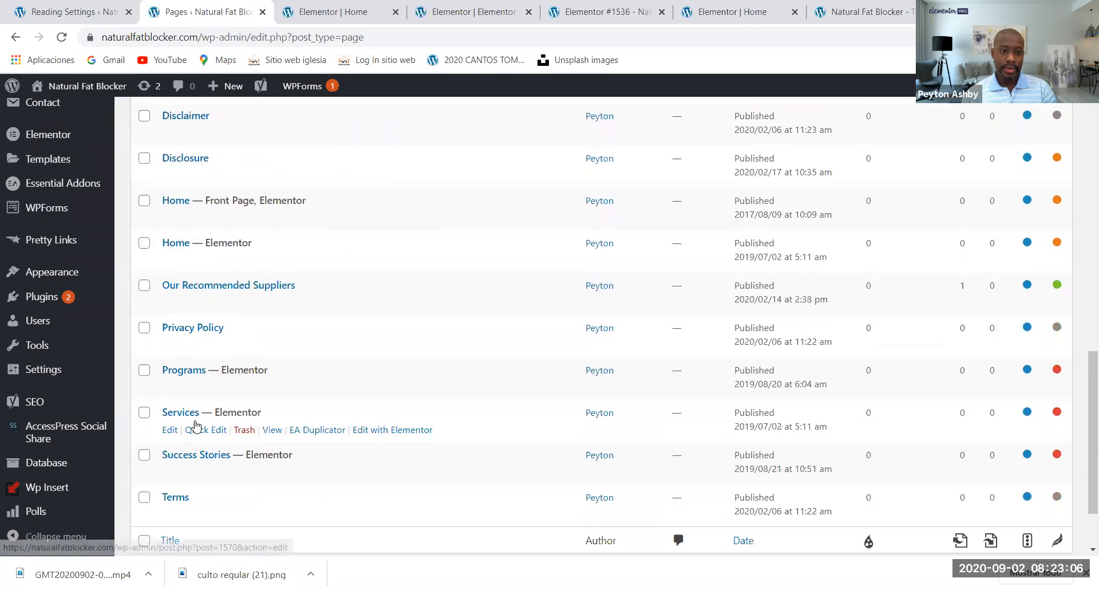
{"action": "scroll", "coordinate": [203, 378], "scroll_direction": "down", "scroll_amount": 2}
{"action": "scroll", "coordinate": [204, 377], "scroll_direction": "up", "scroll_amount": 2}
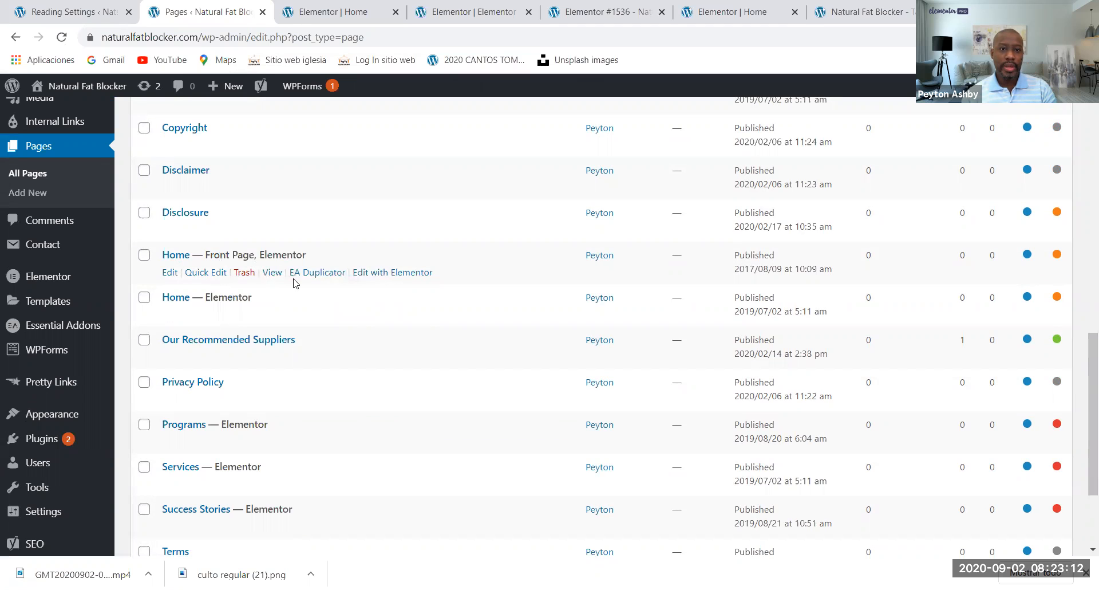
- View the Home page marked as Front Page on the live site, and return to the pages list
{"action": "left_click", "coordinate": [273, 274]}
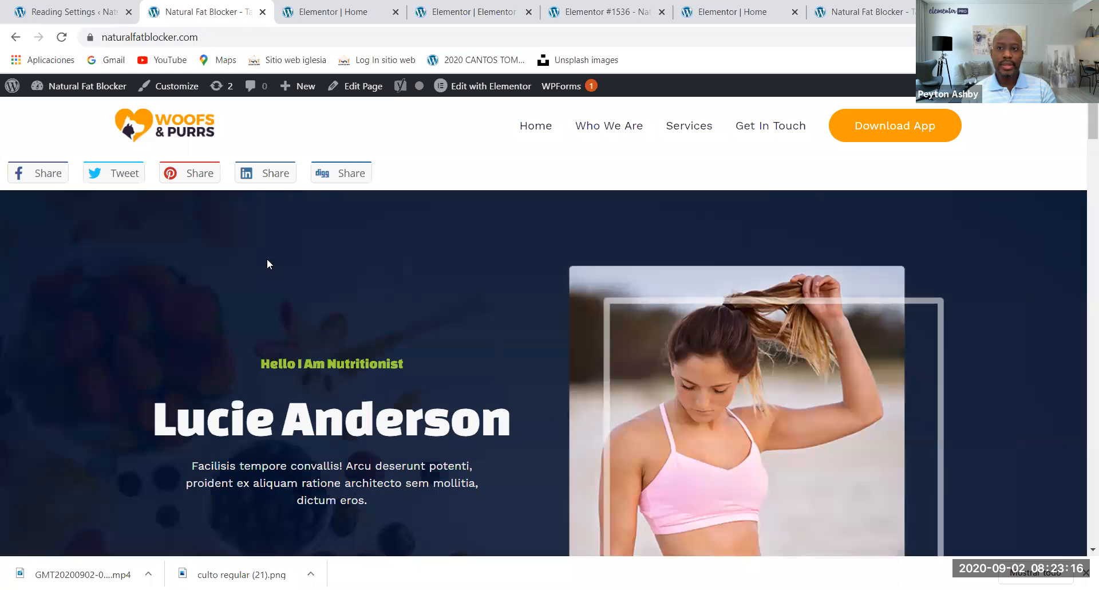
{"action": "left_click", "coordinate": [17, 38]}
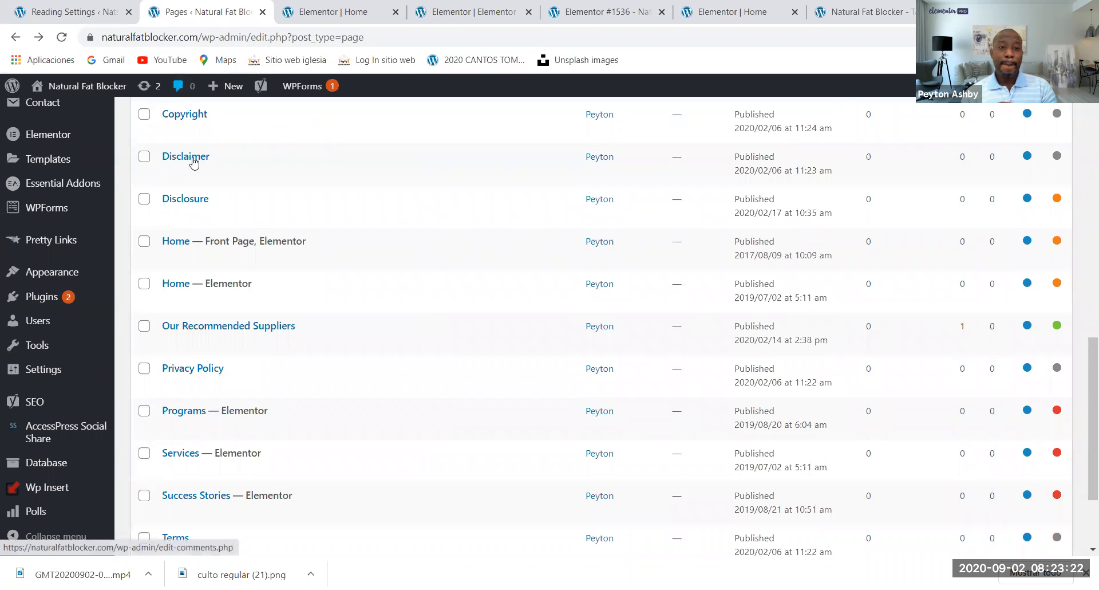
{"action": "scroll", "coordinate": [212, 369], "scroll_direction": "down", "scroll_amount": 2}
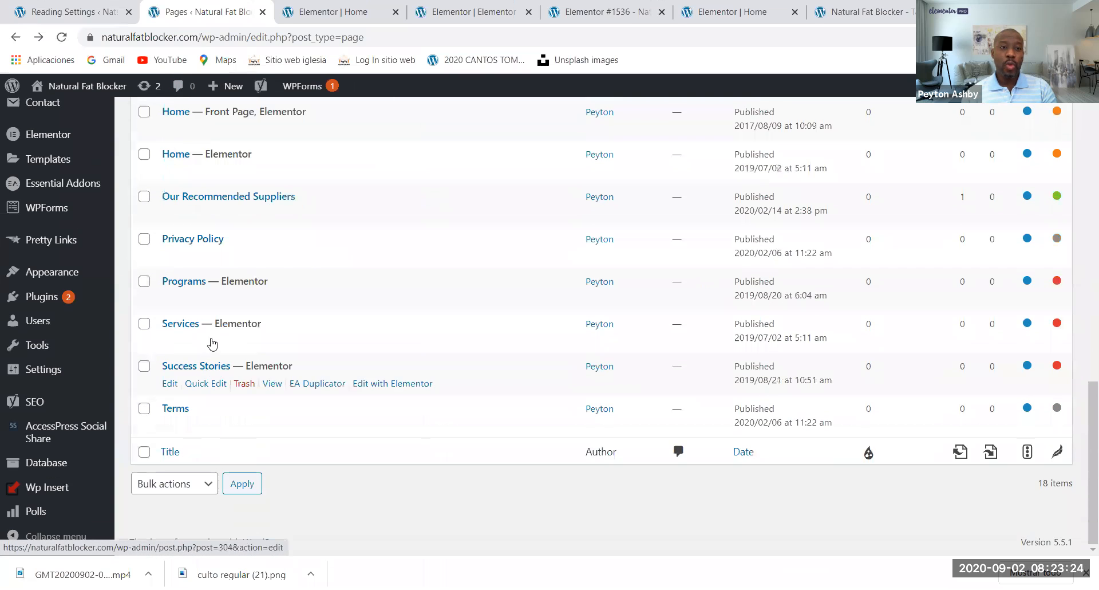
{"action": "scroll", "coordinate": [213, 343], "scroll_direction": "up", "scroll_amount": 2}
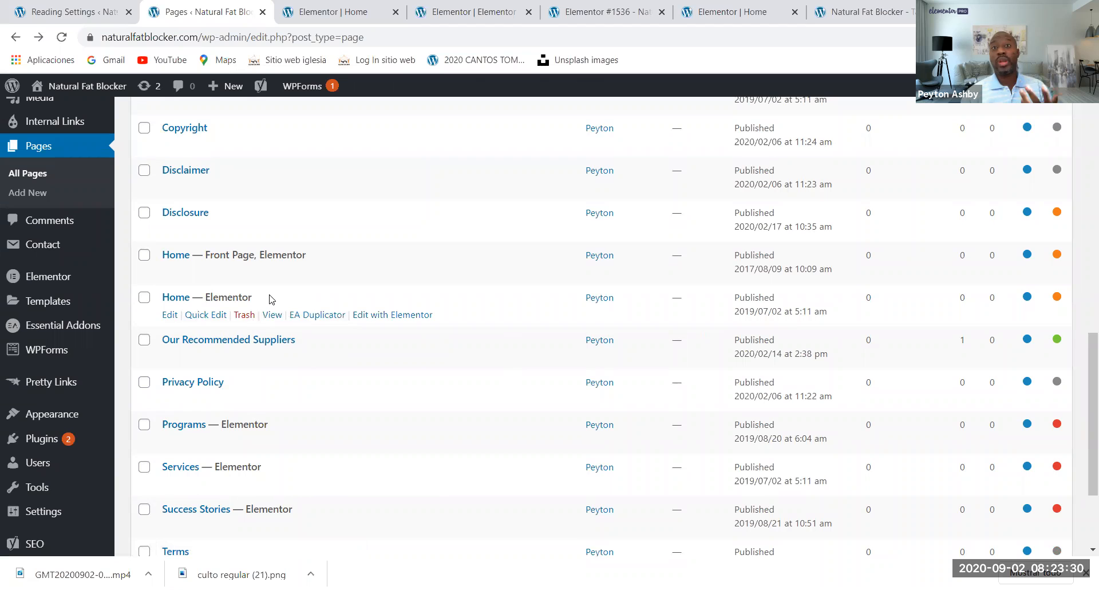
- Compare the static homepage selection in the Reading settings with the Home entries in the pages list
{"action": "left_click", "coordinate": [75, 11]}
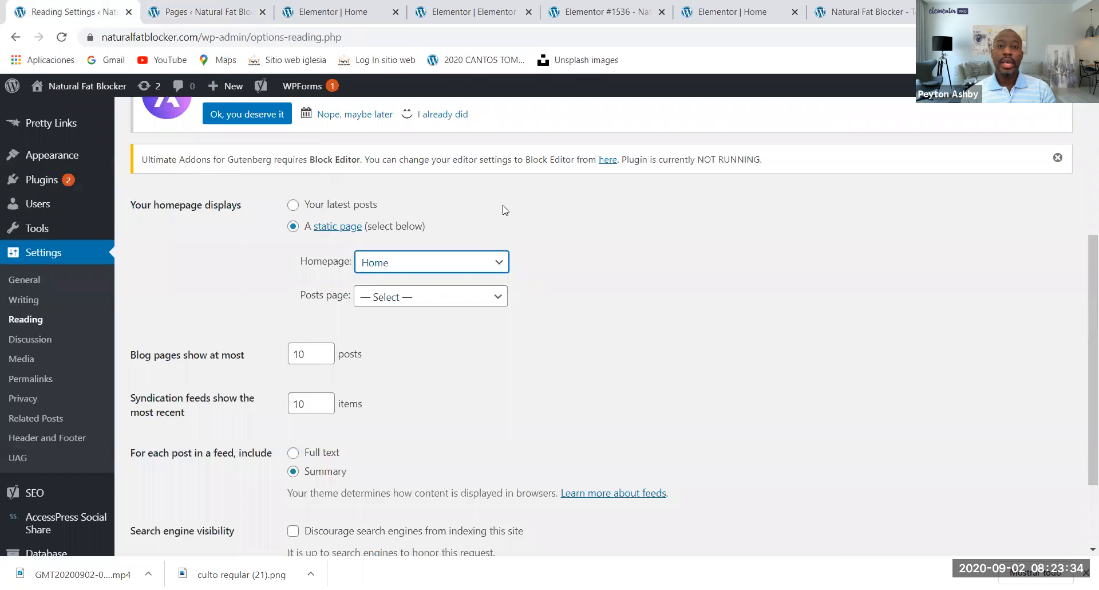
{"action": "scroll", "coordinate": [505, 211], "scroll_direction": "down", "scroll_amount": 3}
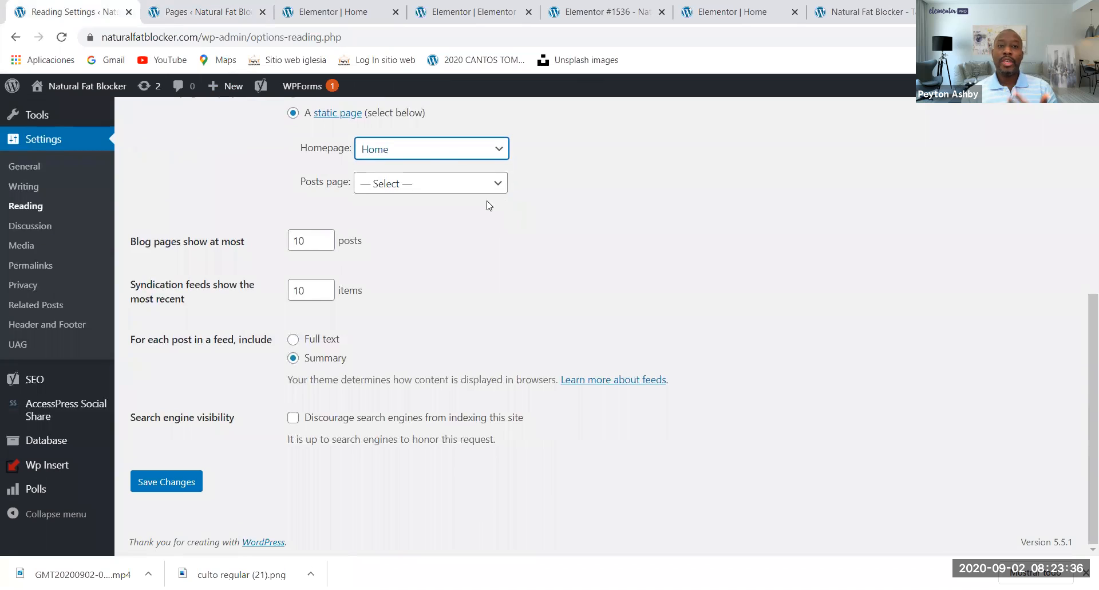
{"action": "left_click", "coordinate": [195, 13]}
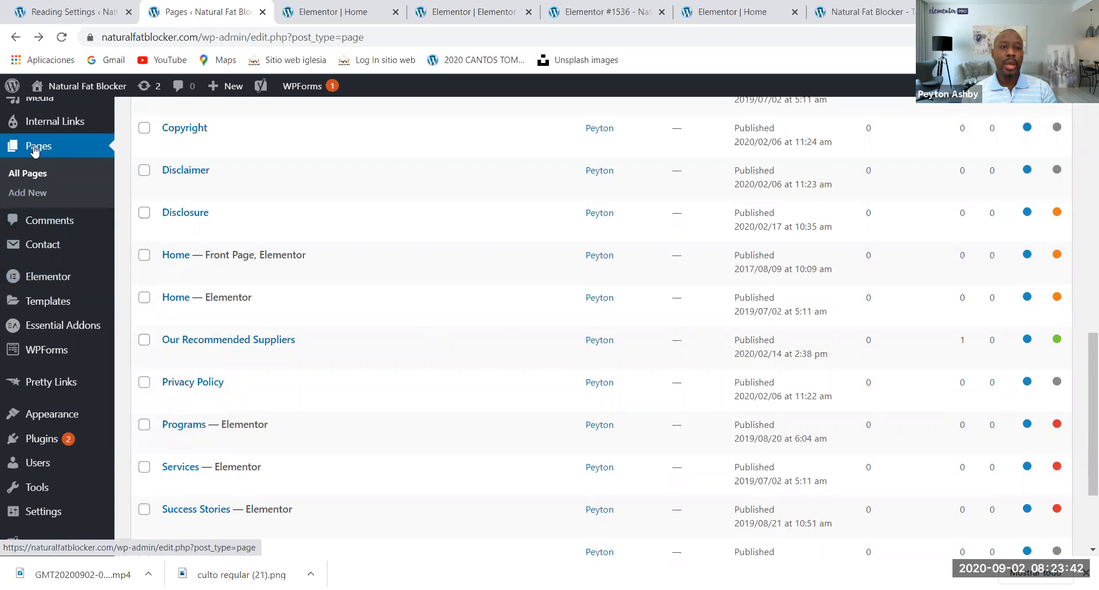
{"action": "scroll", "coordinate": [106, 201], "scroll_direction": "up", "scroll_amount": 10}
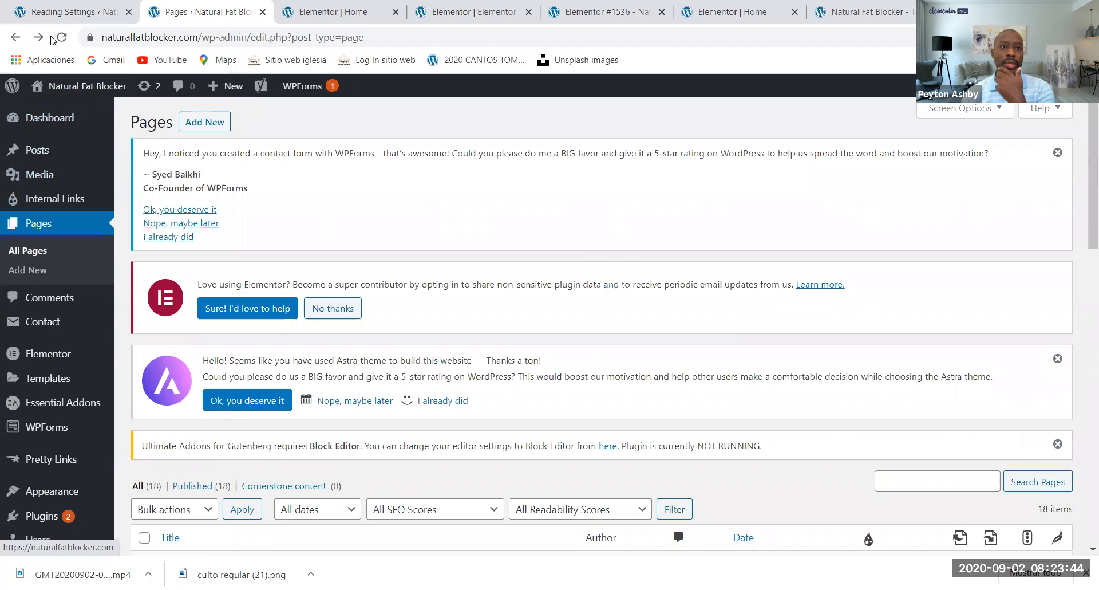
{"action": "left_click", "coordinate": [69, 12]}
{"action": "scroll", "coordinate": [257, 229], "scroll_direction": "up", "scroll_amount": 10}
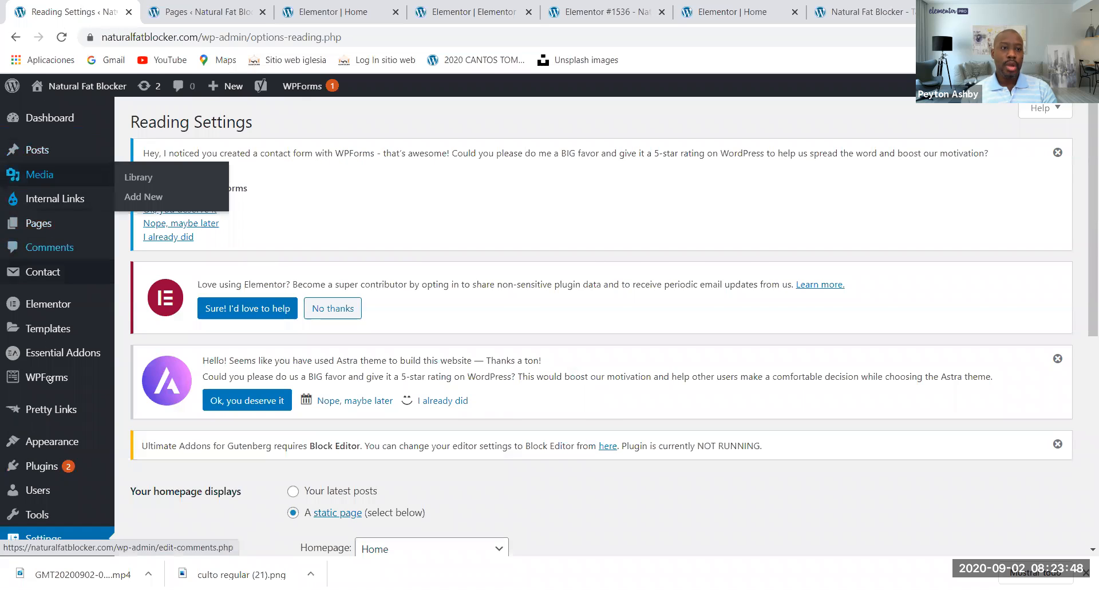
{"action": "scroll", "coordinate": [31, 244], "scroll_direction": "down", "scroll_amount": 7}
{"action": "scroll", "coordinate": [177, 197], "scroll_direction": "up", "scroll_amount": 1}
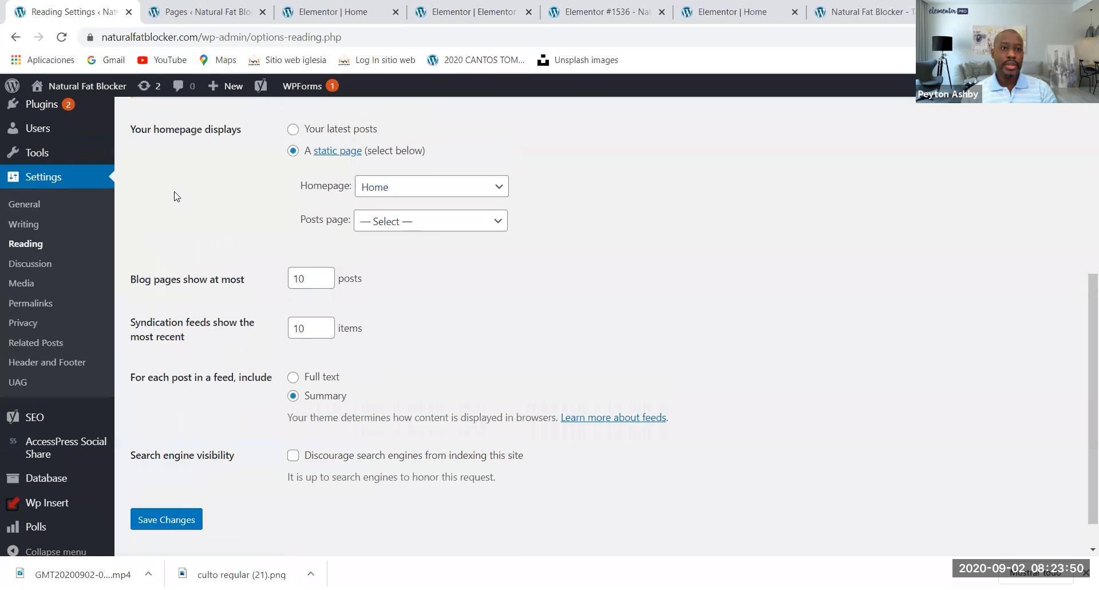
{"action": "scroll", "coordinate": [83, 342], "scroll_direction": "up", "scroll_amount": 5}
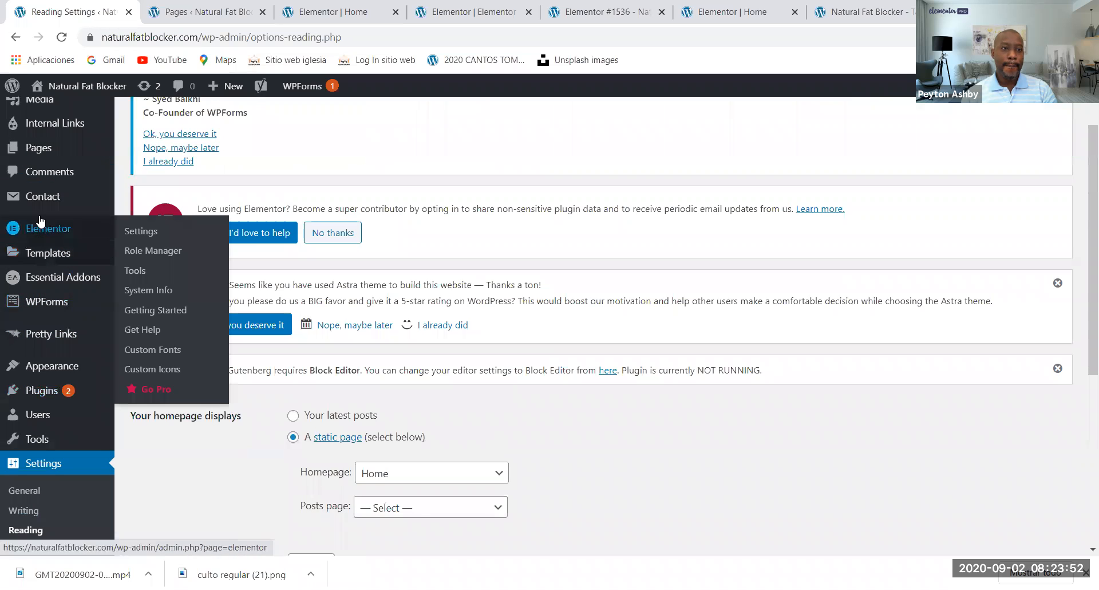
- Open the Starter Templates library and filter it to show only Free templates
{"action": "mouse_move", "coordinate": [52, 366]}
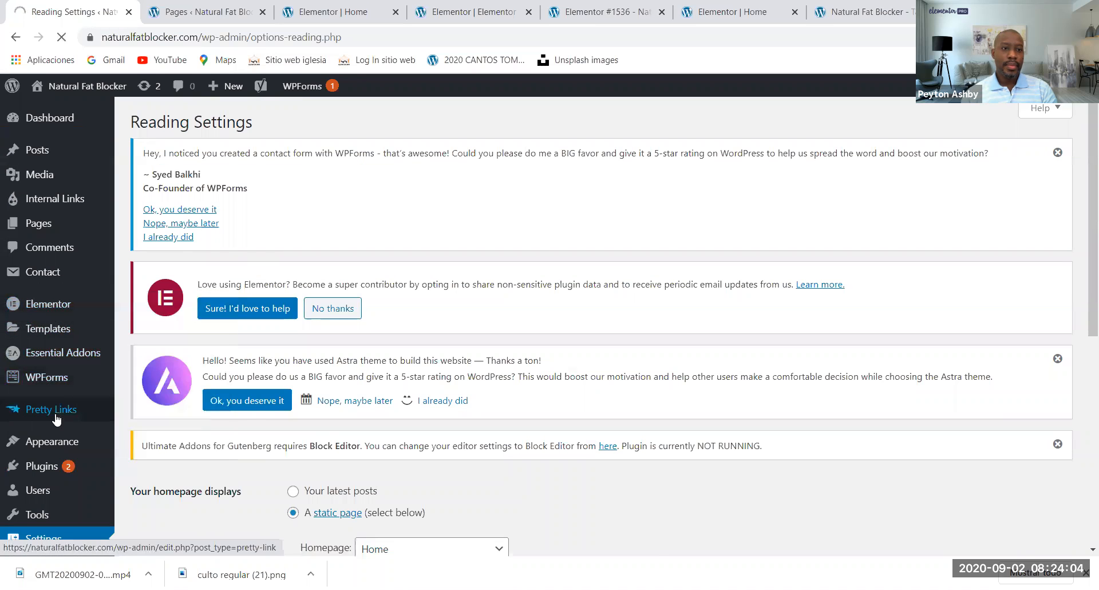
{"action": "mouse_move", "coordinate": [54, 439]}
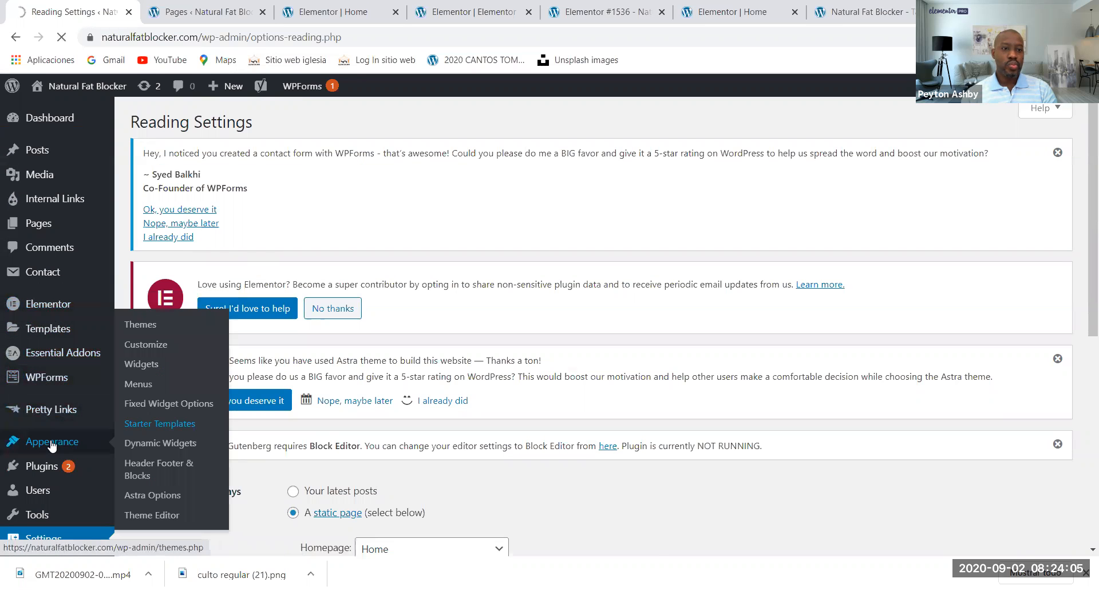
{"action": "left_click", "coordinate": [139, 425]}
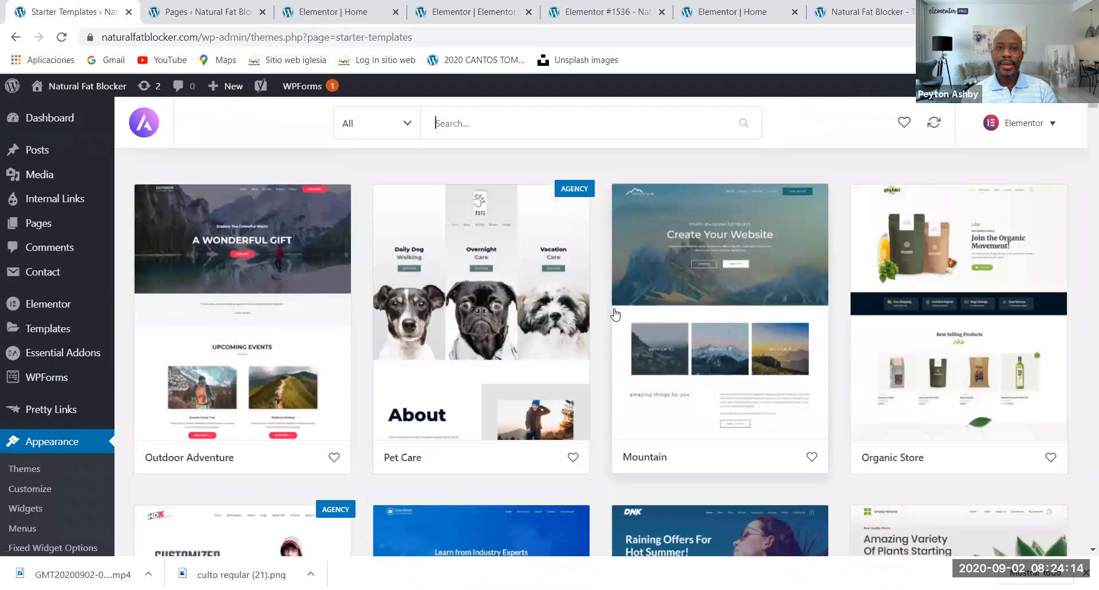
{"action": "left_click", "coordinate": [407, 126]}
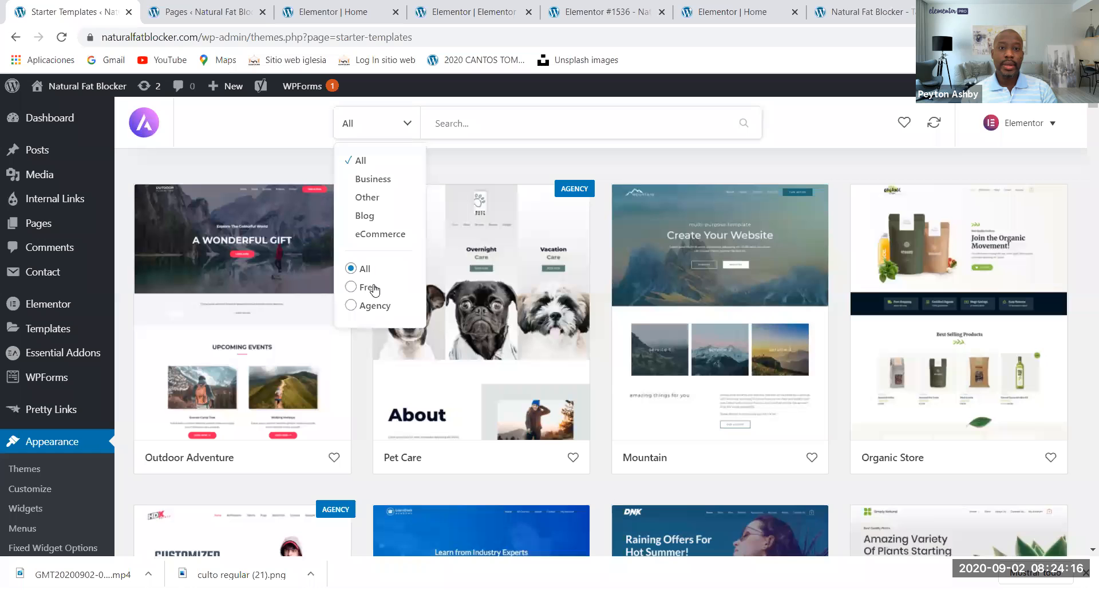
{"action": "left_click", "coordinate": [373, 291]}
- Browse the free starter templates and open the Pet Services template
{"action": "scroll", "coordinate": [633, 332], "scroll_direction": "down", "scroll_amount": 4}
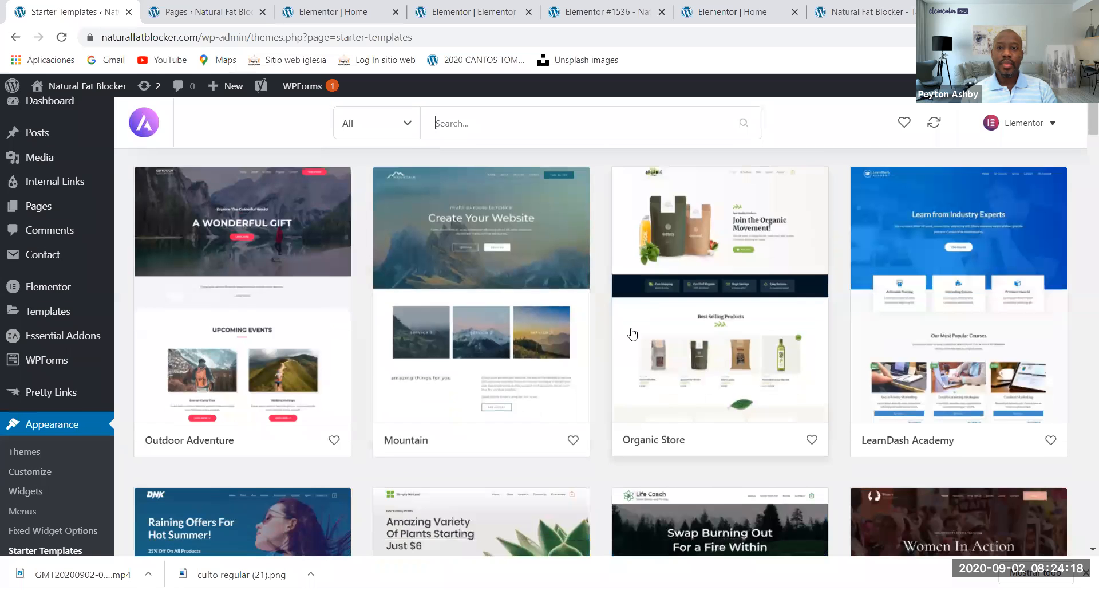
{"action": "scroll", "coordinate": [799, 393], "scroll_direction": "down", "scroll_amount": 1}
{"action": "scroll", "coordinate": [800, 379], "scroll_direction": "down", "scroll_amount": 7}
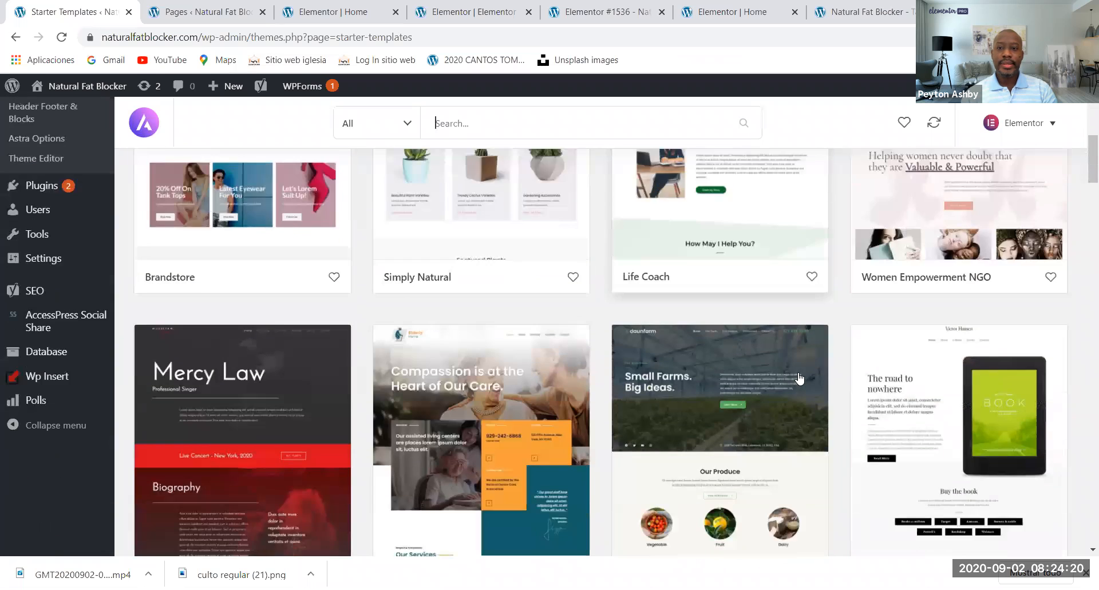
{"action": "scroll", "coordinate": [804, 377], "scroll_direction": "up", "scroll_amount": 7}
{"action": "scroll", "coordinate": [804, 378], "scroll_direction": "down", "scroll_amount": 20}
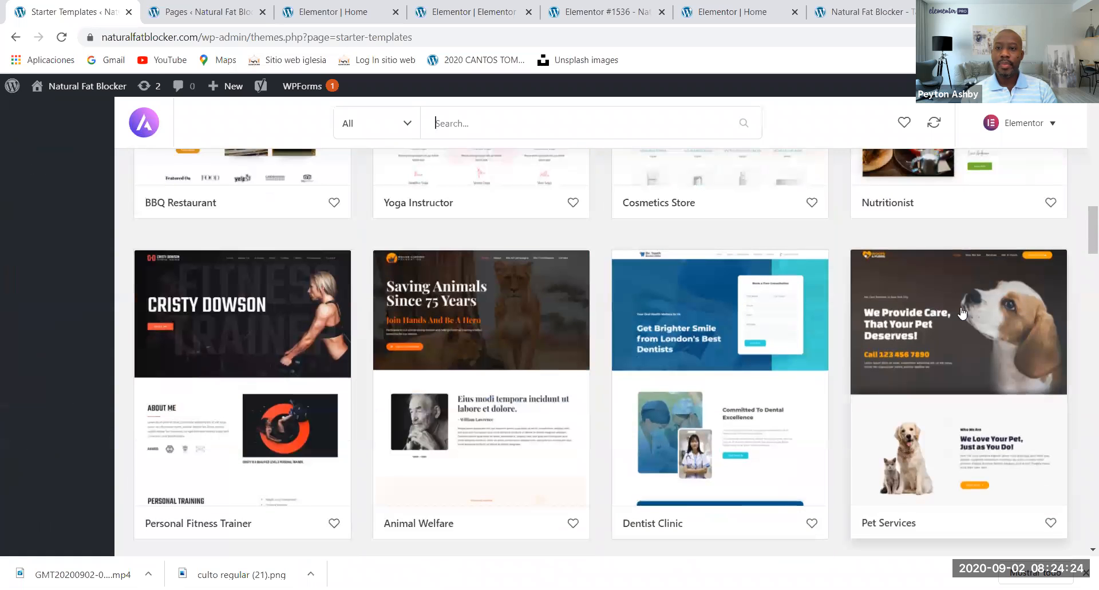
{"action": "left_click", "coordinate": [960, 307]}
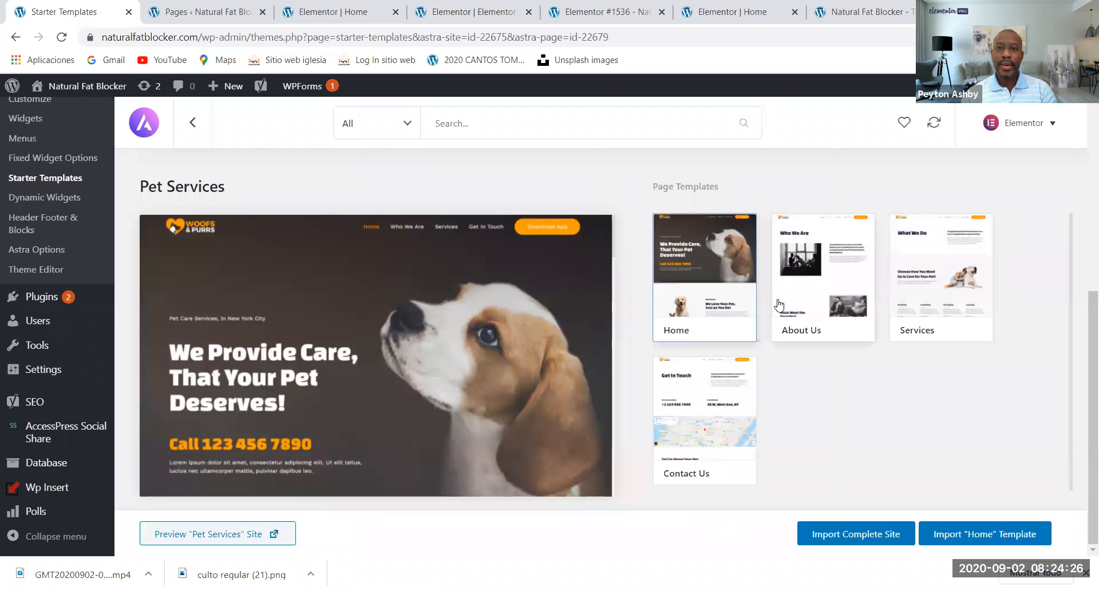
- Start importing the complete Pet Services site and open the plugin updates requested before the import
{"action": "scroll", "coordinate": [873, 373], "scroll_direction": "down", "scroll_amount": 2}
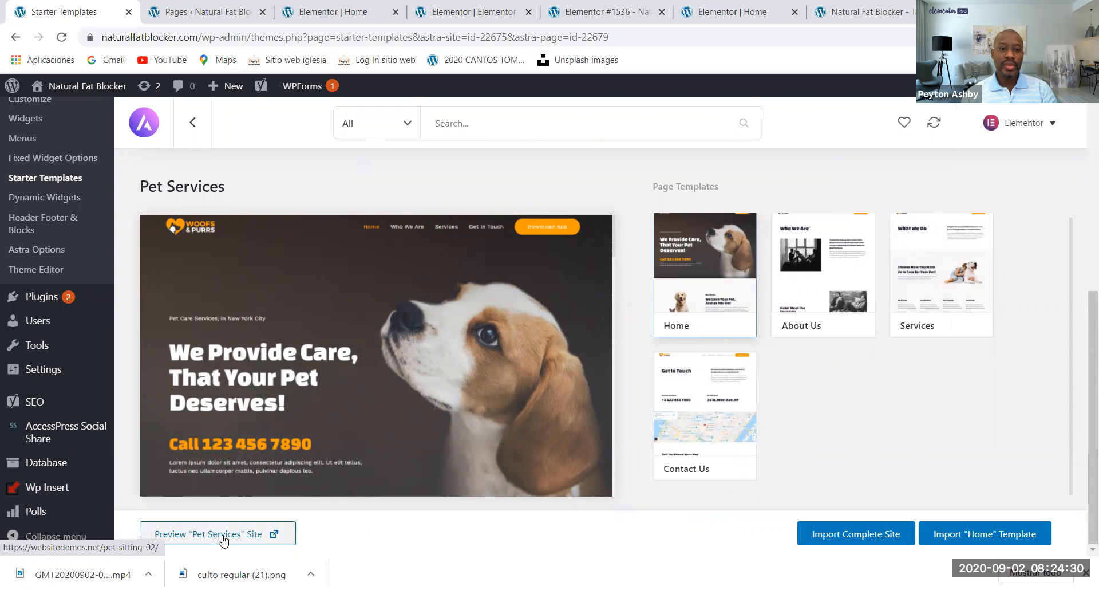
{"action": "left_click", "coordinate": [860, 534]}
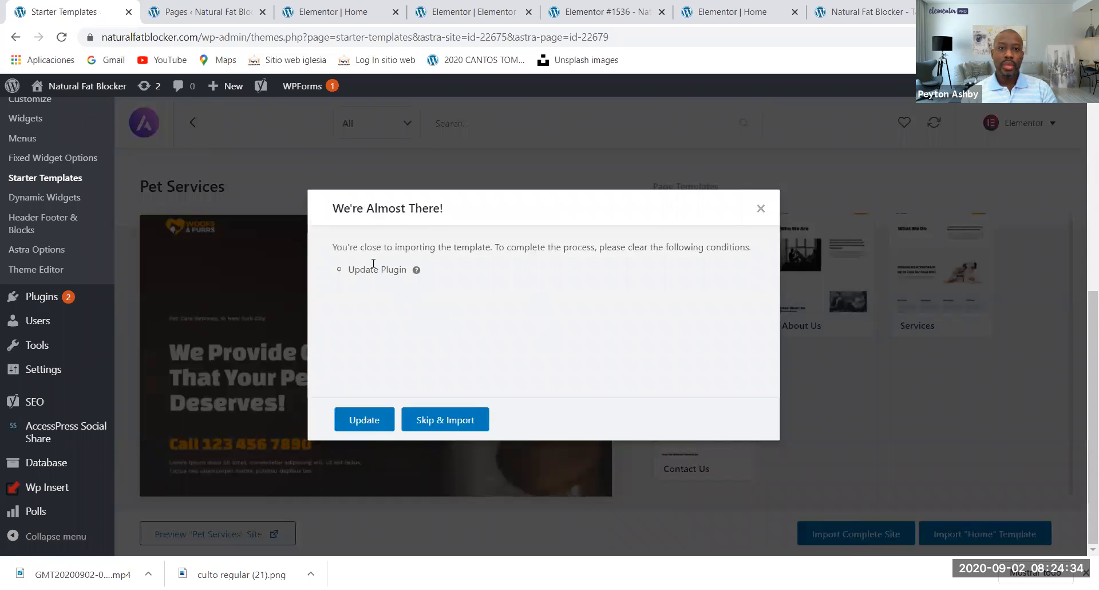
{"action": "left_click", "coordinate": [379, 418]}
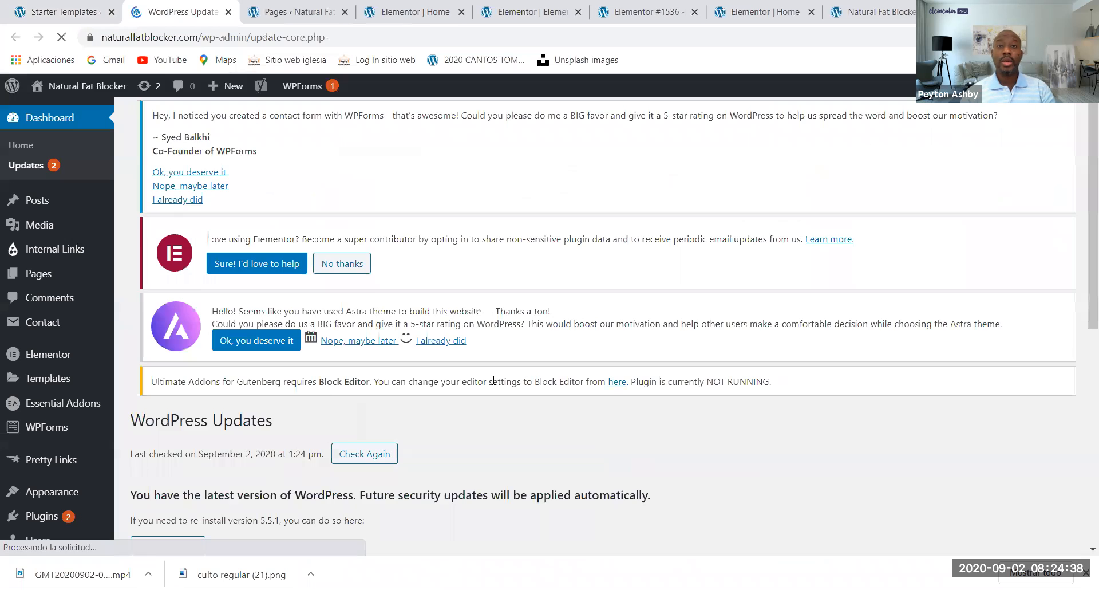
- Select all available plugin updates, run them for Elementor and Yoast SEO, and review the update progress
{"action": "scroll", "coordinate": [318, 359], "scroll_direction": "down", "scroll_amount": 6}
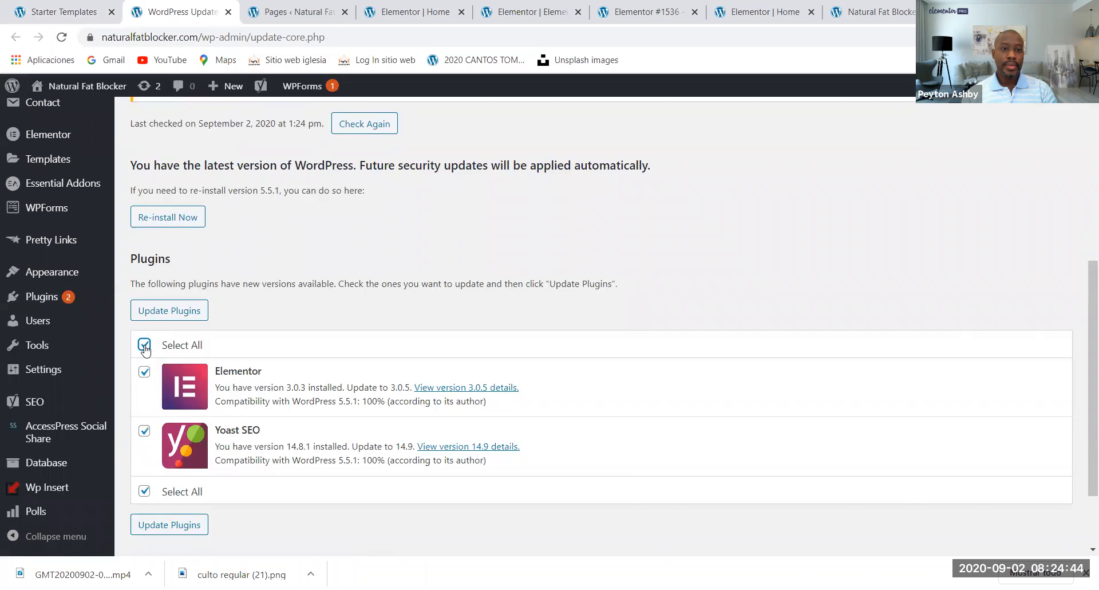
{"action": "left_click", "coordinate": [176, 534]}
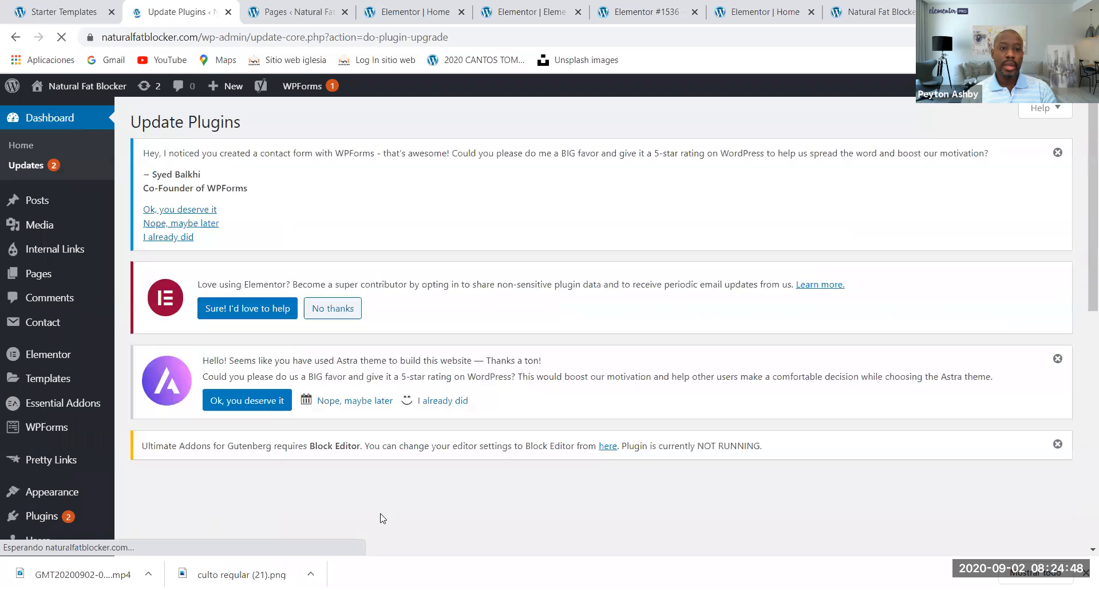
{"action": "scroll", "coordinate": [387, 444], "scroll_direction": "down", "scroll_amount": 3}
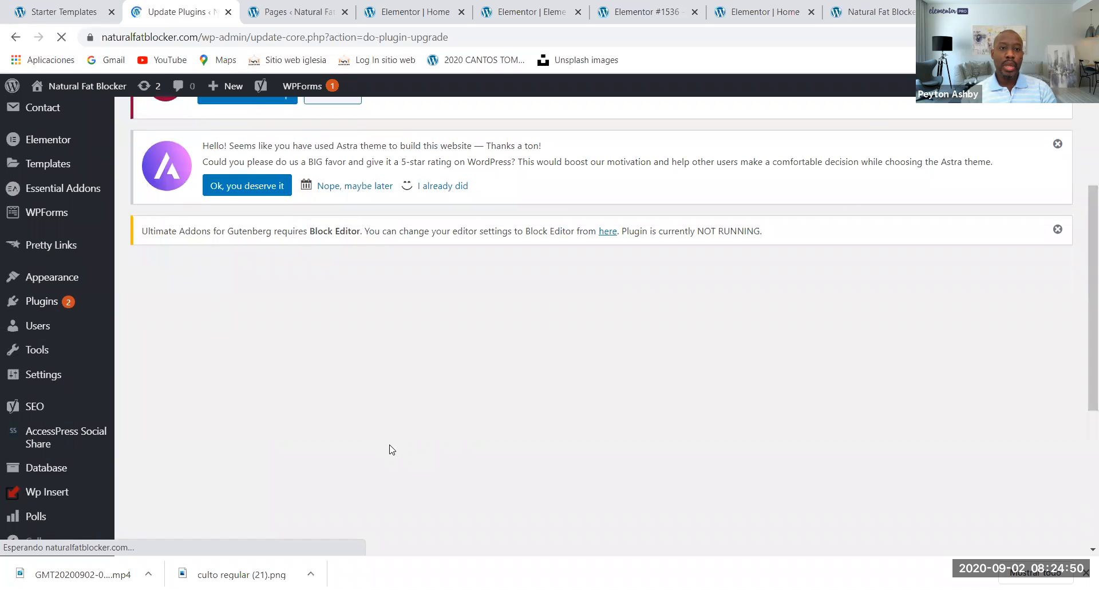
{"action": "scroll", "coordinate": [325, 249], "scroll_direction": "up", "scroll_amount": 3}
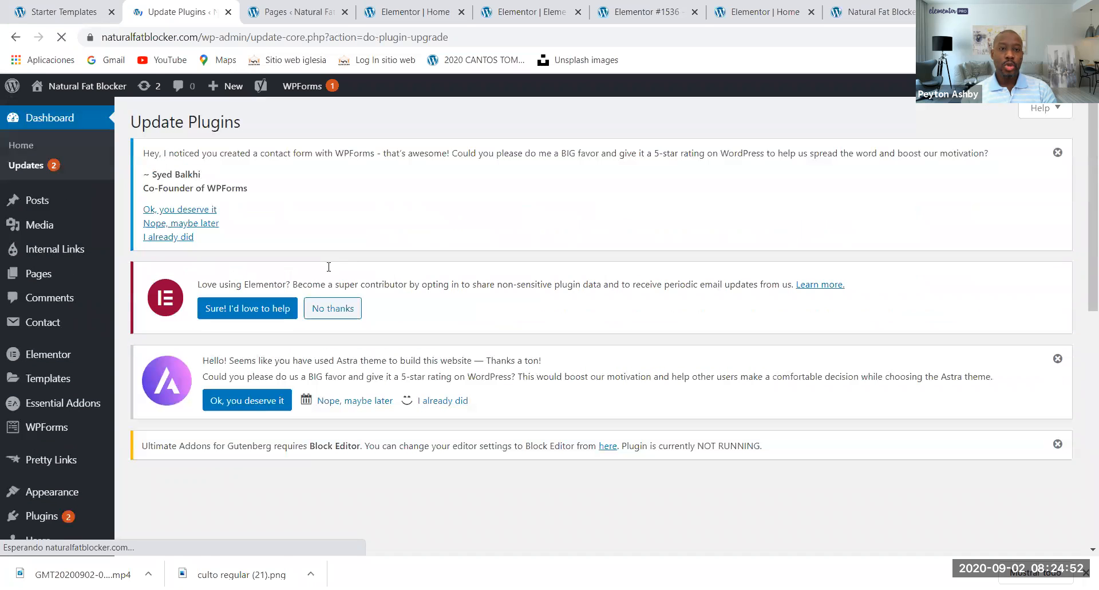
{"action": "scroll", "coordinate": [362, 343], "scroll_direction": "down", "scroll_amount": 3}
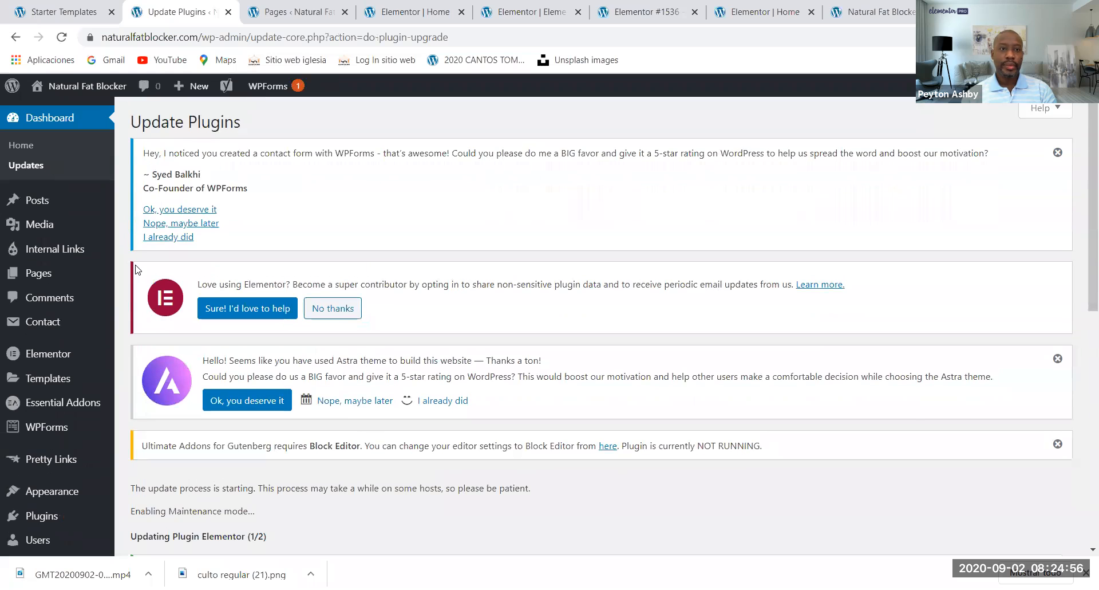
{"action": "scroll", "coordinate": [344, 434], "scroll_direction": "down", "scroll_amount": 2}
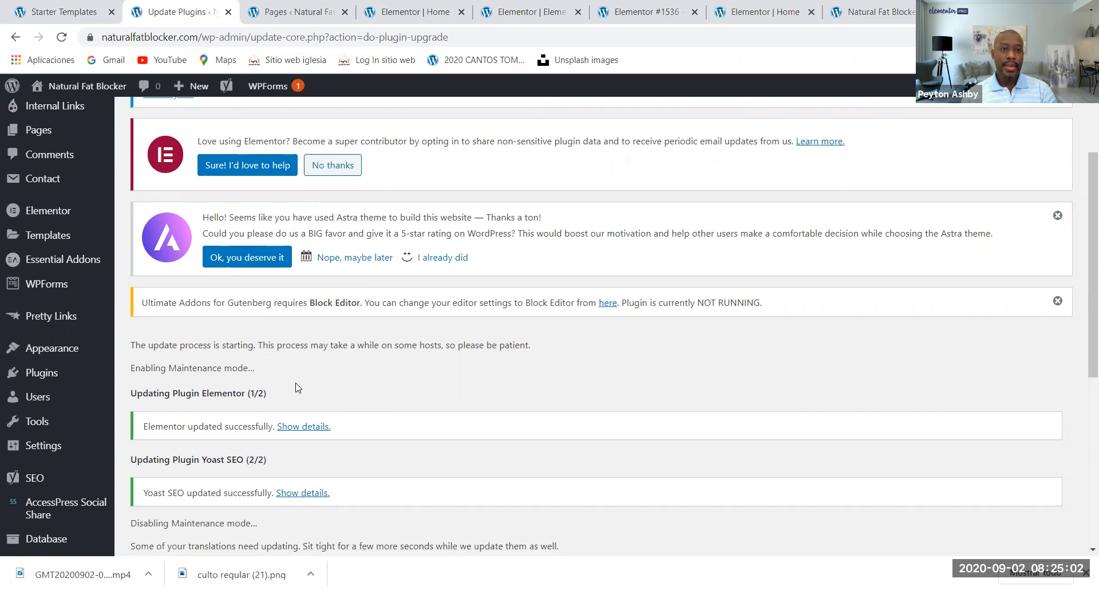
{"action": "scroll", "coordinate": [298, 387], "scroll_direction": "down", "scroll_amount": 1}
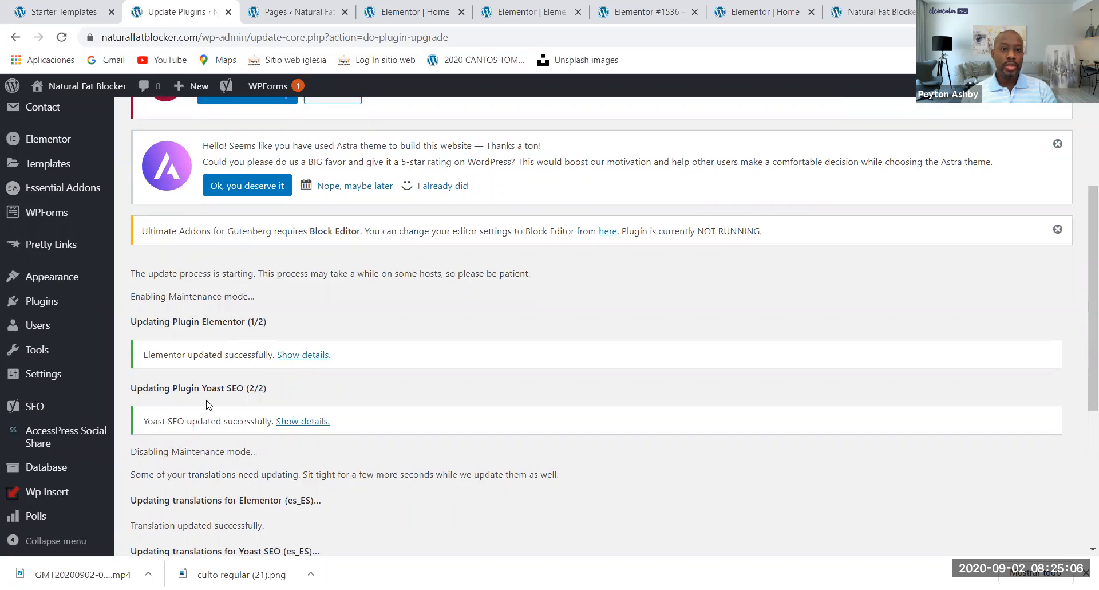
- Return to the Starter Templates library from the plugin updates page and filter it to show only Free templates
{"action": "scroll", "coordinate": [286, 424], "scroll_direction": "down", "scroll_amount": 3}
{"action": "scroll", "coordinate": [293, 412], "scroll_direction": "up", "scroll_amount": 4}
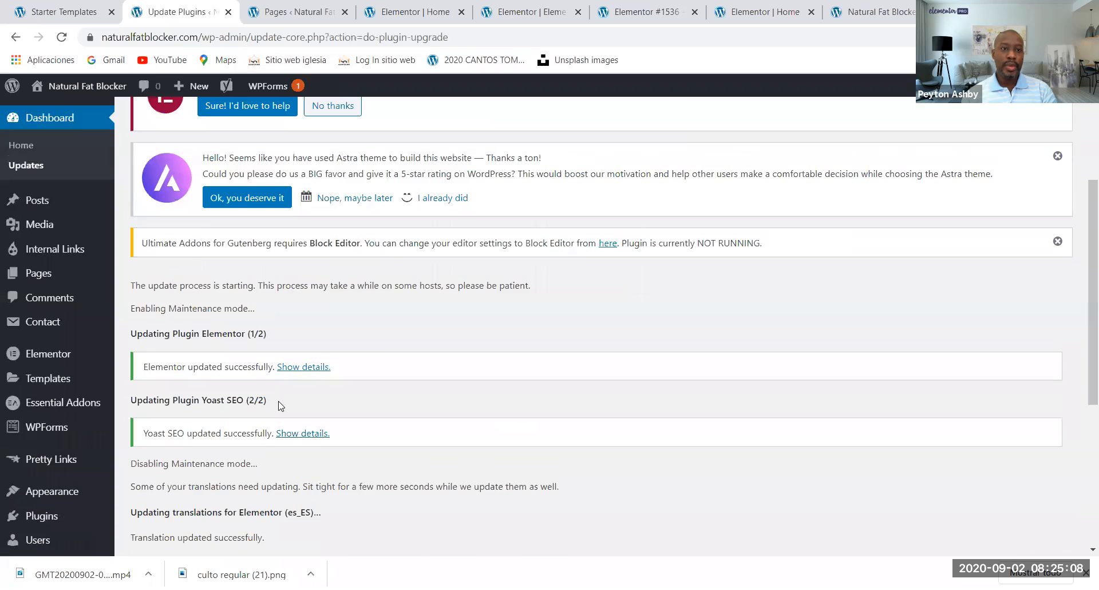
{"action": "mouse_move", "coordinate": [41, 371]}
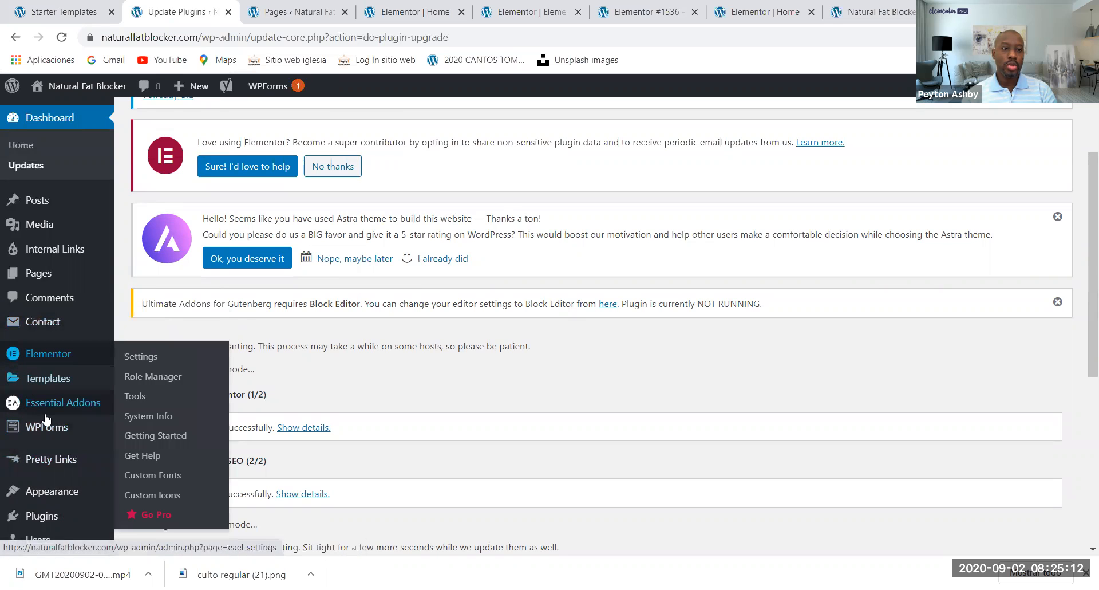
{"action": "scroll", "coordinate": [49, 373], "scroll_direction": "down", "scroll_amount": 3}
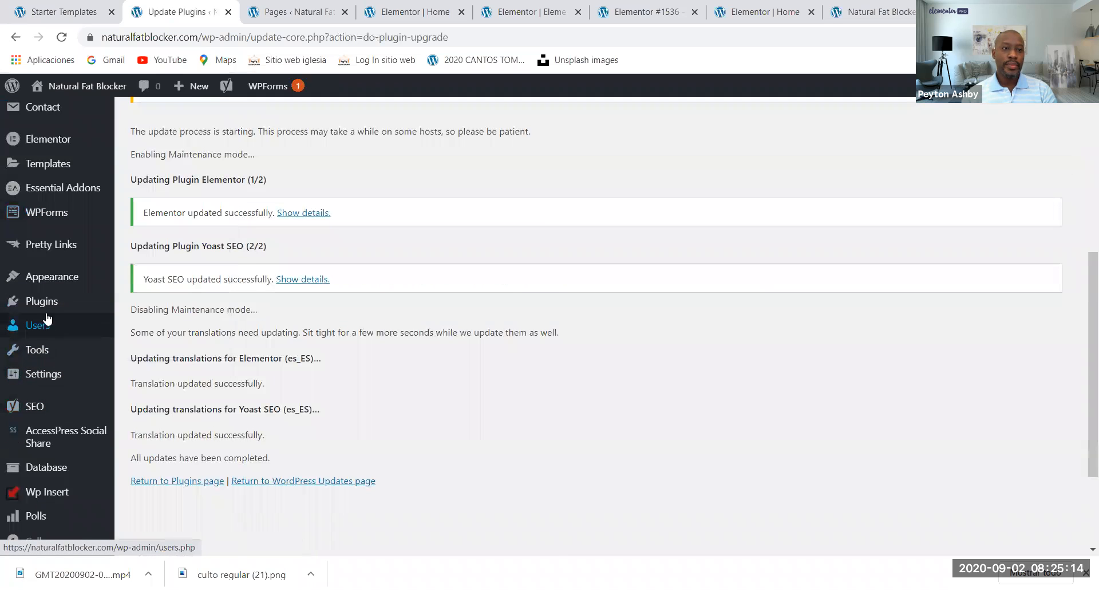
{"action": "mouse_move", "coordinate": [55, 280]}
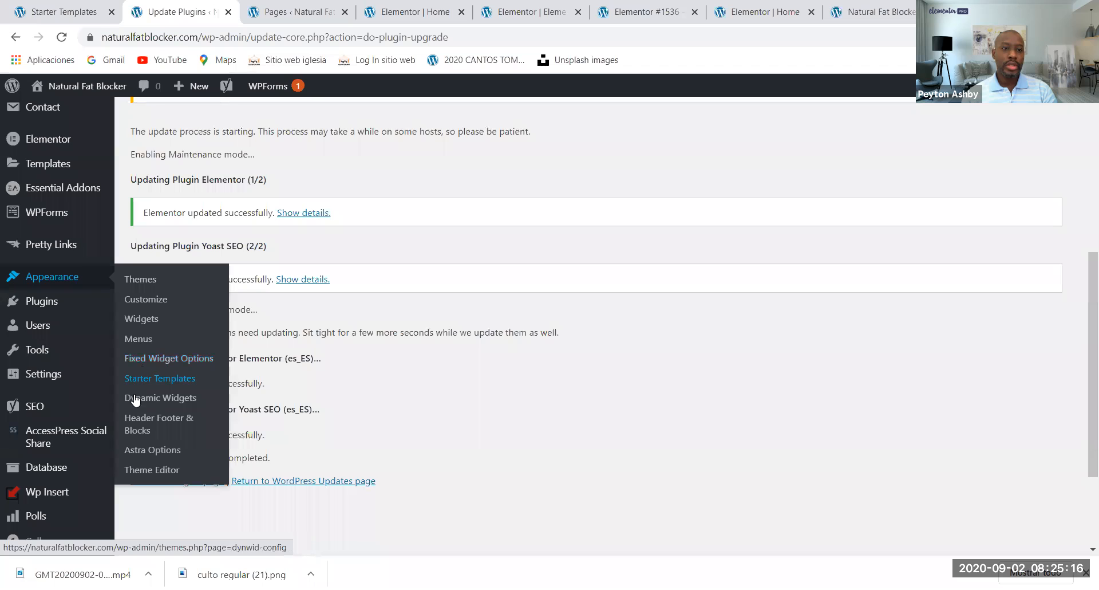
{"action": "left_click", "coordinate": [152, 381]}
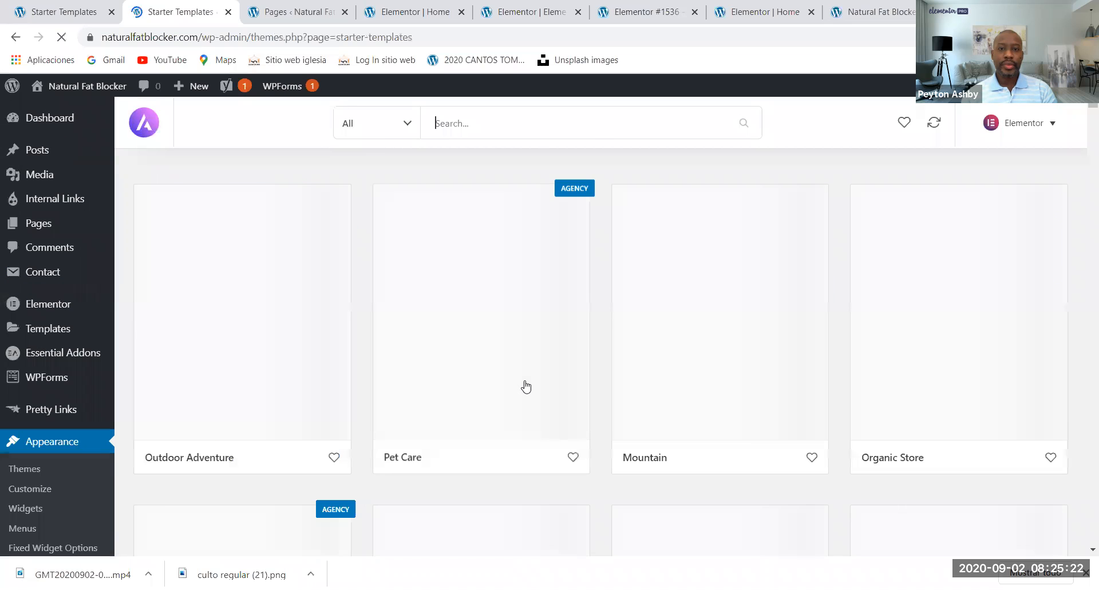
{"action": "left_click", "coordinate": [387, 127]}
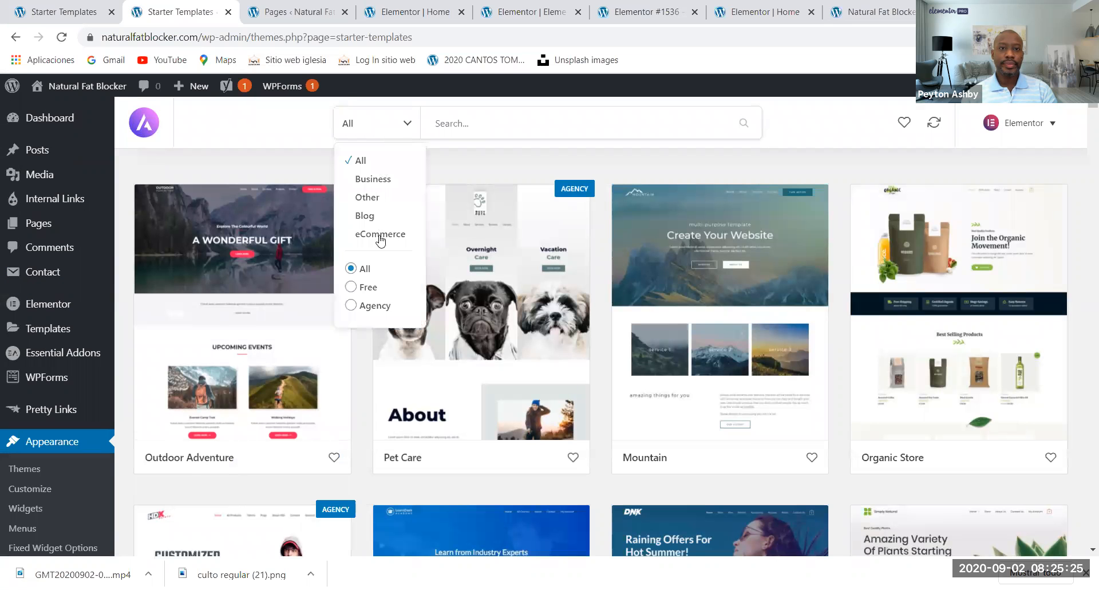
{"action": "left_click", "coordinate": [368, 294]}
- Browse the free starter templates, look at the Dentist Clinic template's pages and return to the library
{"action": "scroll", "coordinate": [752, 436], "scroll_direction": "down", "scroll_amount": 2}
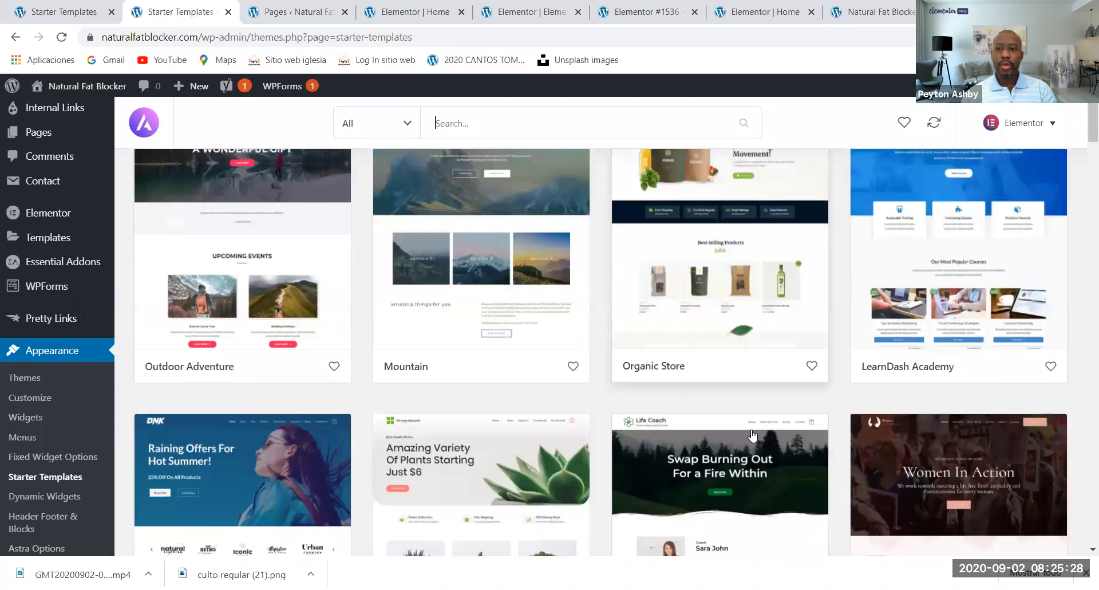
{"action": "scroll", "coordinate": [752, 436], "scroll_direction": "down", "scroll_amount": 10}
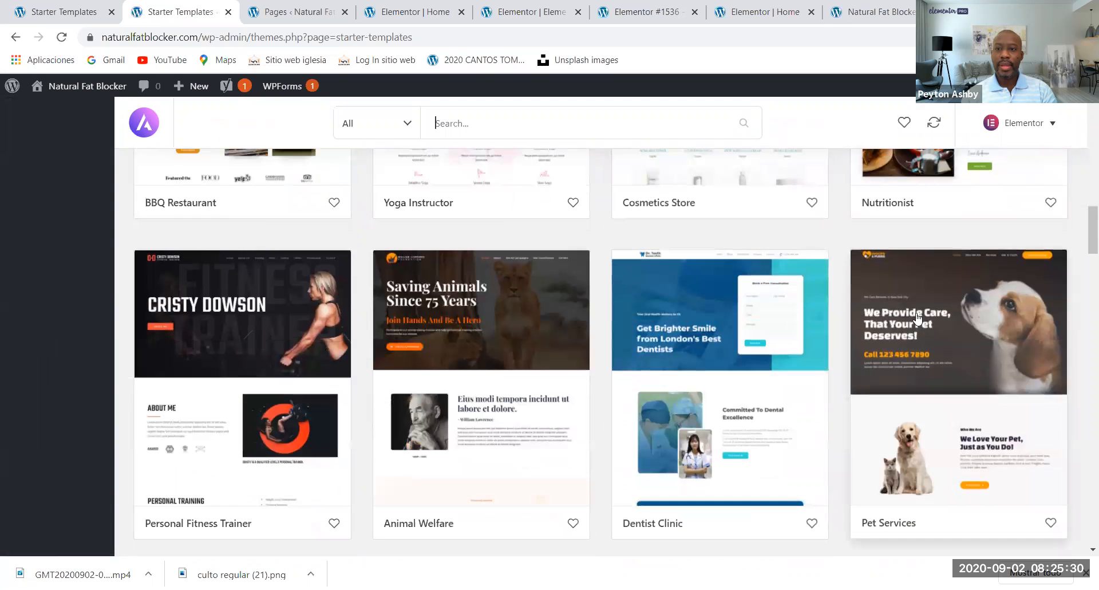
{"action": "left_click", "coordinate": [694, 339]}
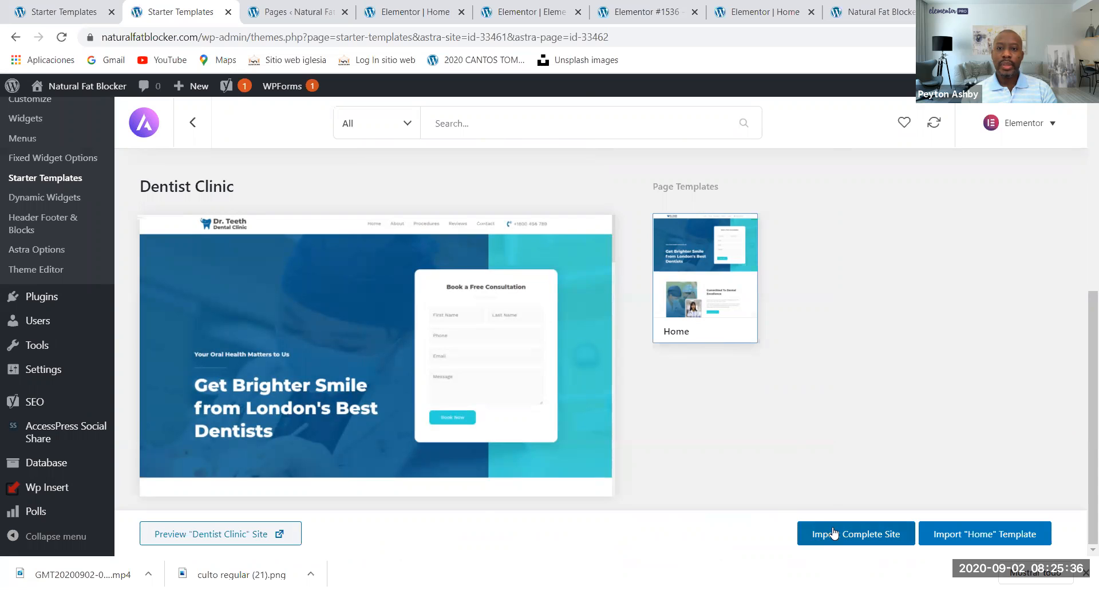
{"action": "left_click", "coordinate": [198, 122]}
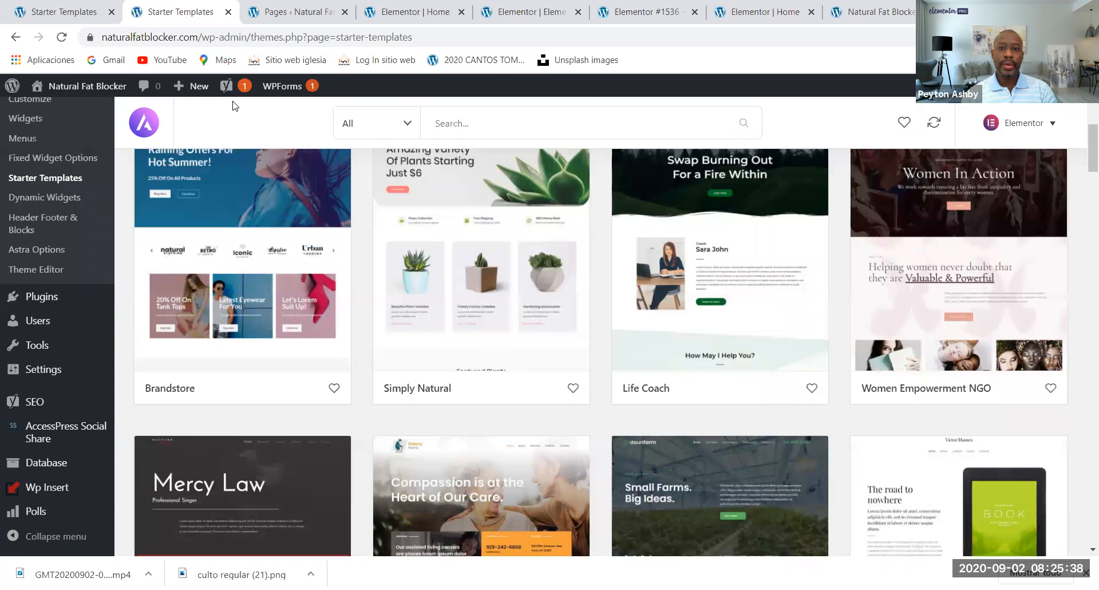
{"action": "left_click", "coordinate": [703, 298]}
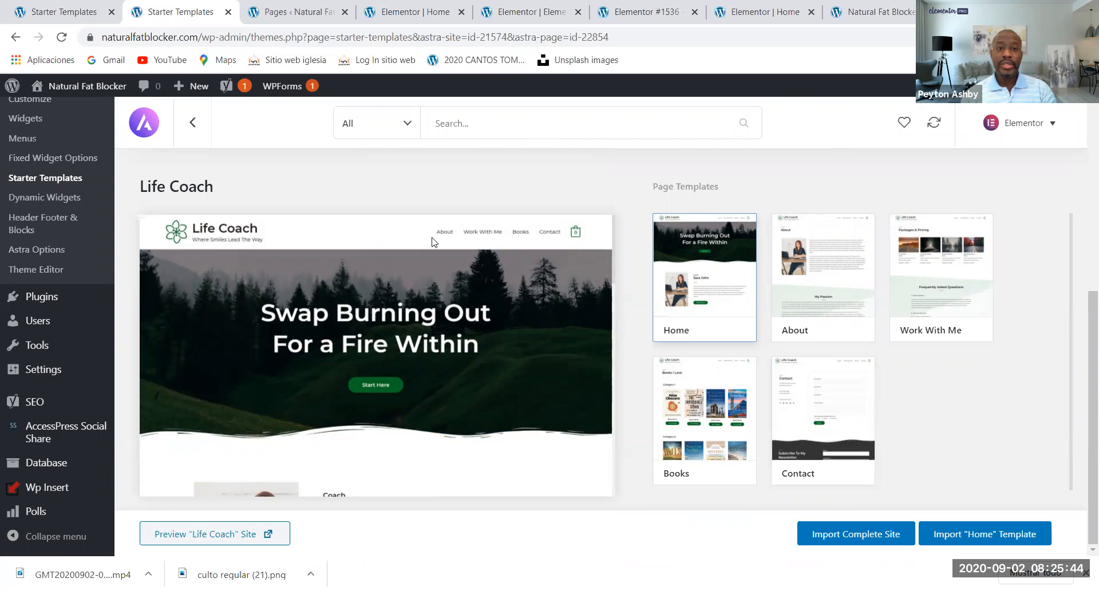
{"action": "scroll", "coordinate": [433, 276], "scroll_direction": "down", "scroll_amount": 3}
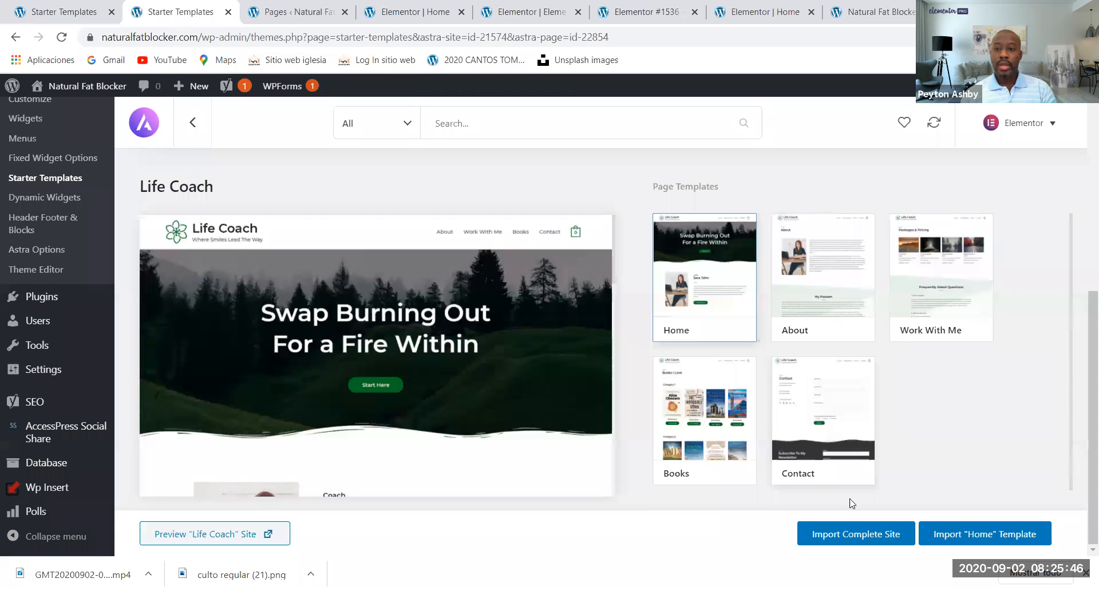
{"action": "left_click", "coordinate": [855, 534]}
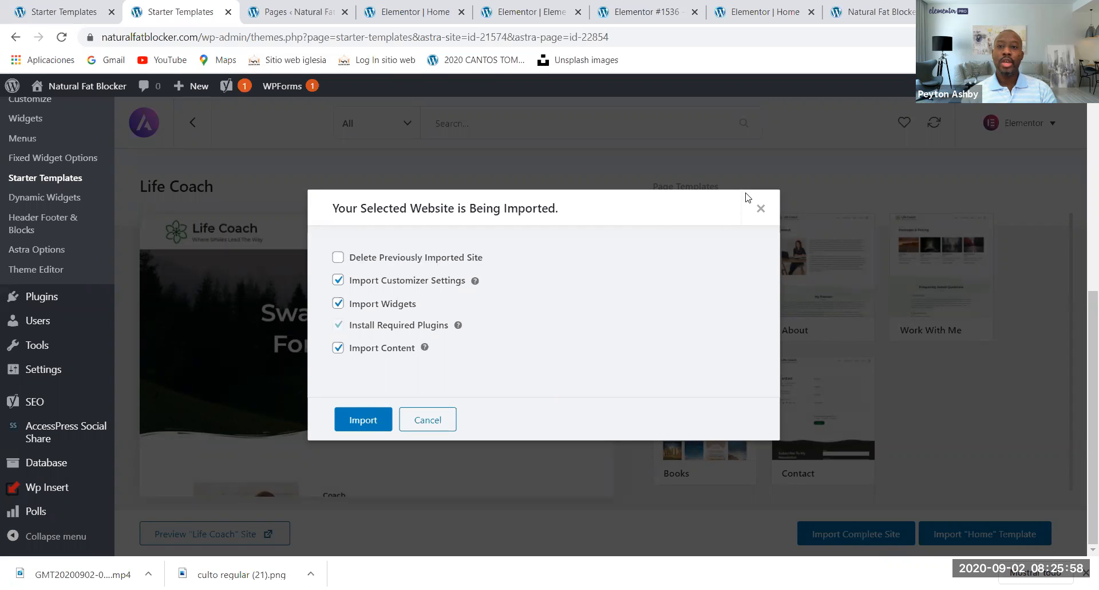
{"action": "left_click", "coordinate": [761, 208]}
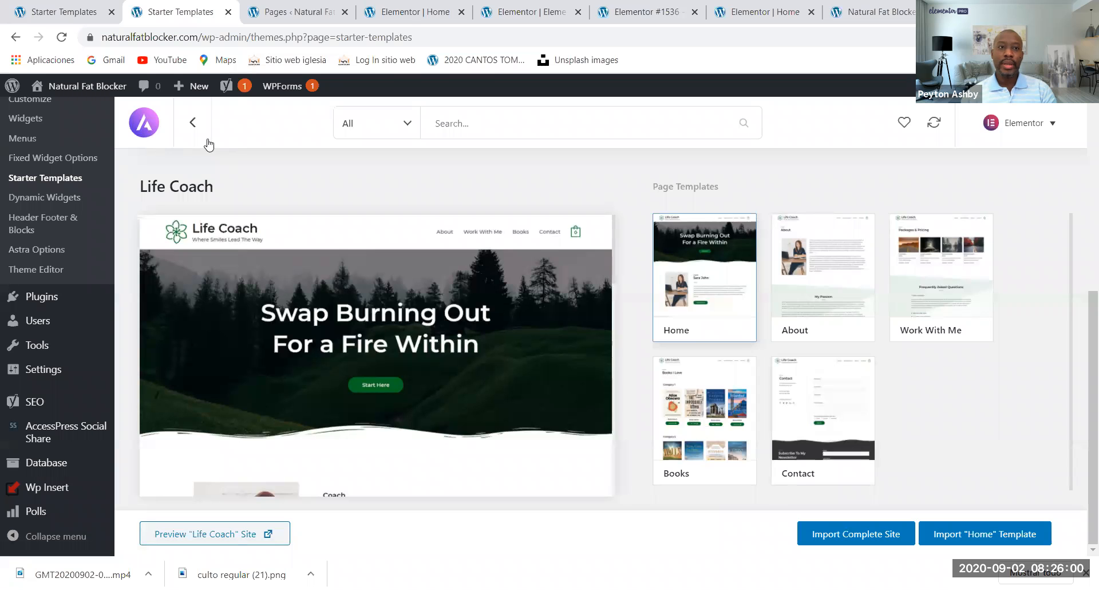
{"action": "left_click", "coordinate": [200, 122]}
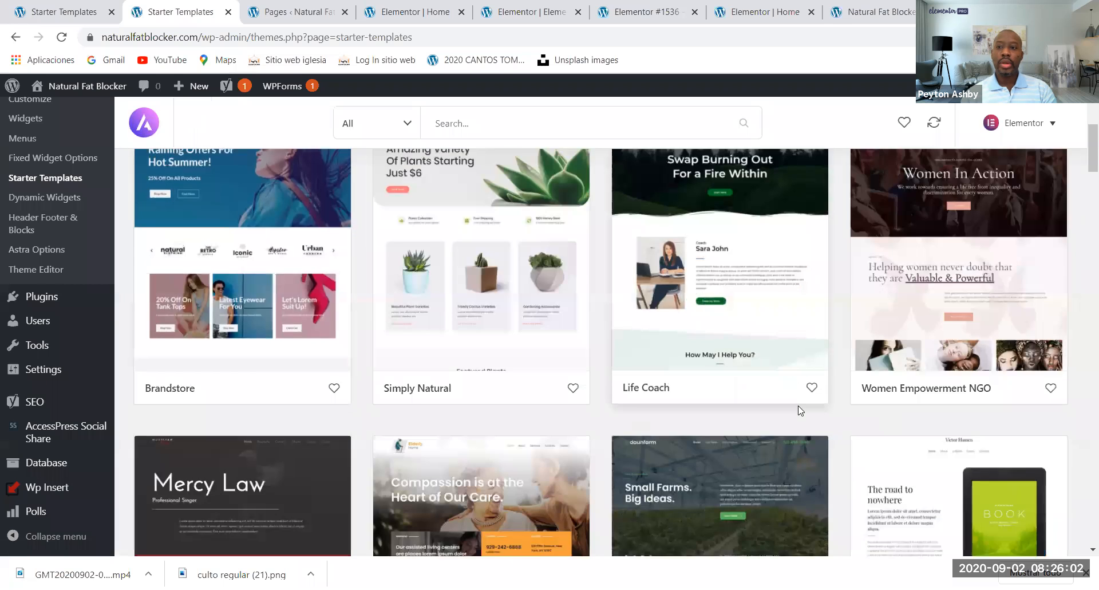
- Find the Pet Services template in the library, open it and start importing its complete site
{"action": "scroll", "coordinate": [813, 395], "scroll_direction": "down", "scroll_amount": 7}
{"action": "scroll", "coordinate": [882, 421], "scroll_direction": "down", "scroll_amount": 5}
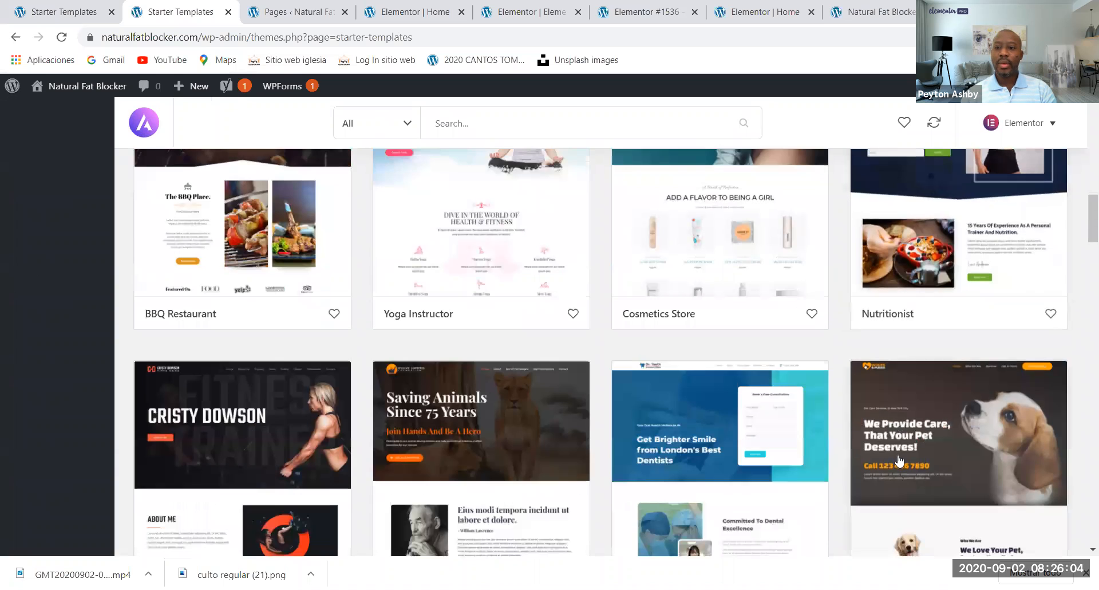
{"action": "scroll", "coordinate": [910, 464], "scroll_direction": "down", "scroll_amount": 1}
{"action": "scroll", "coordinate": [918, 472], "scroll_direction": "down", "scroll_amount": 3}
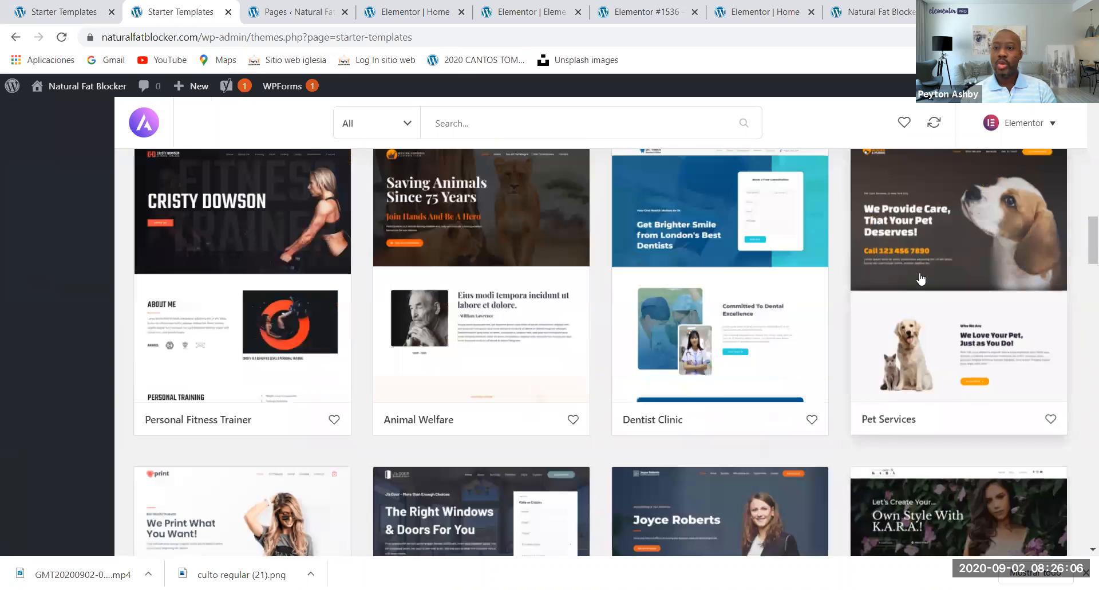
{"action": "left_click", "coordinate": [926, 257]}
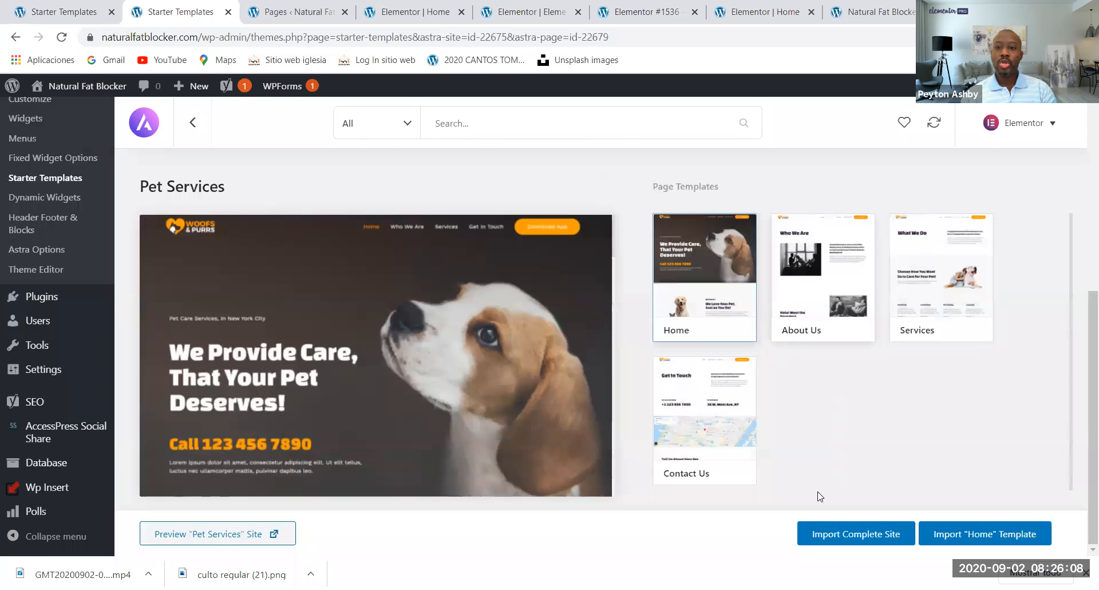
{"action": "left_click", "coordinate": [826, 541]}
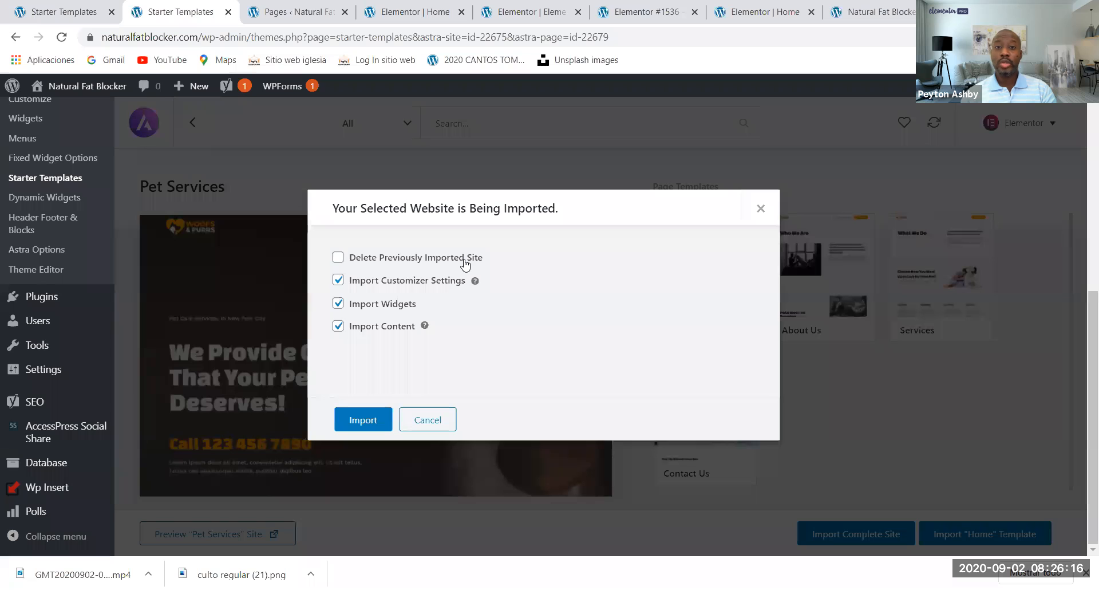
- Check the current live homepage, enable Delete Previously Imported Site in the import options and import the Pet Services site
{"action": "left_click", "coordinate": [856, 9]}
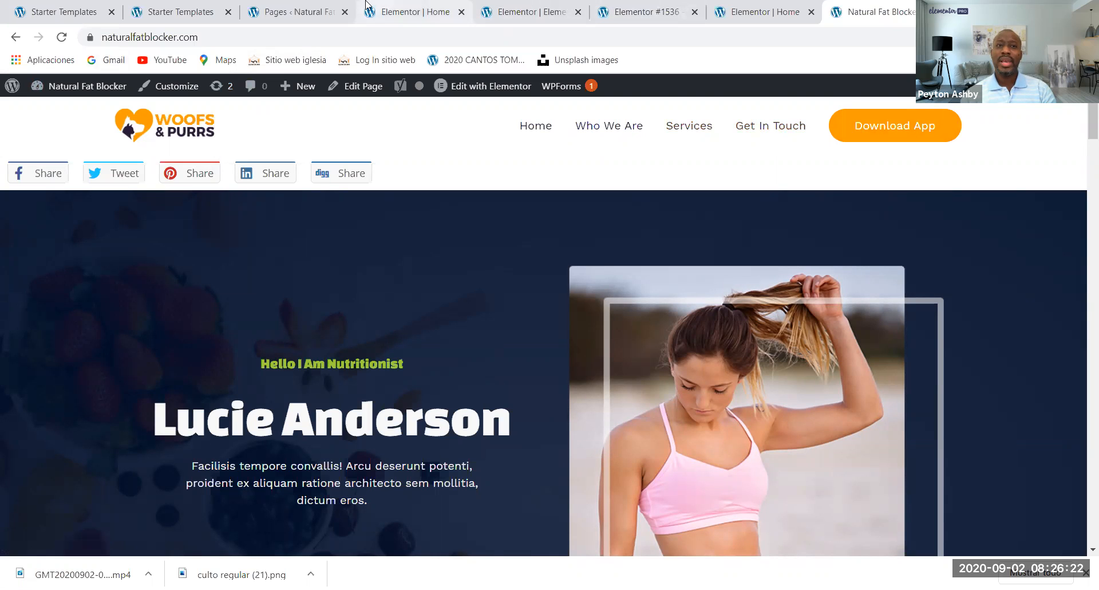
{"action": "left_click", "coordinate": [235, 7]}
{"action": "left_click", "coordinate": [400, 262]}
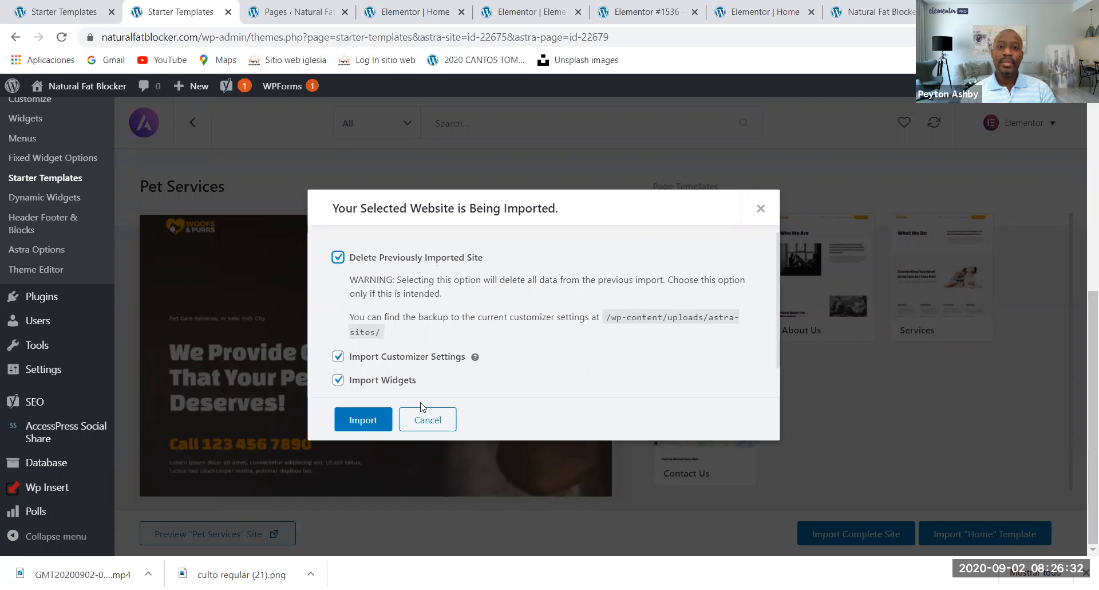
{"action": "left_click", "coordinate": [377, 422]}
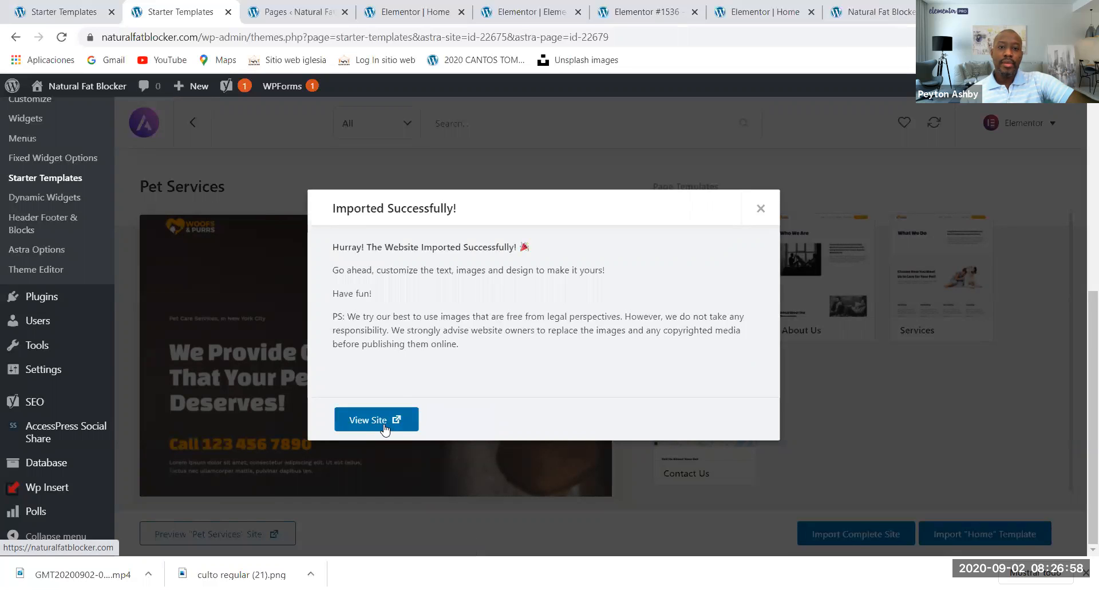
- Reload the live homepage in its existing browser tab and review the page down to the footer
{"action": "left_click", "coordinate": [849, 9]}
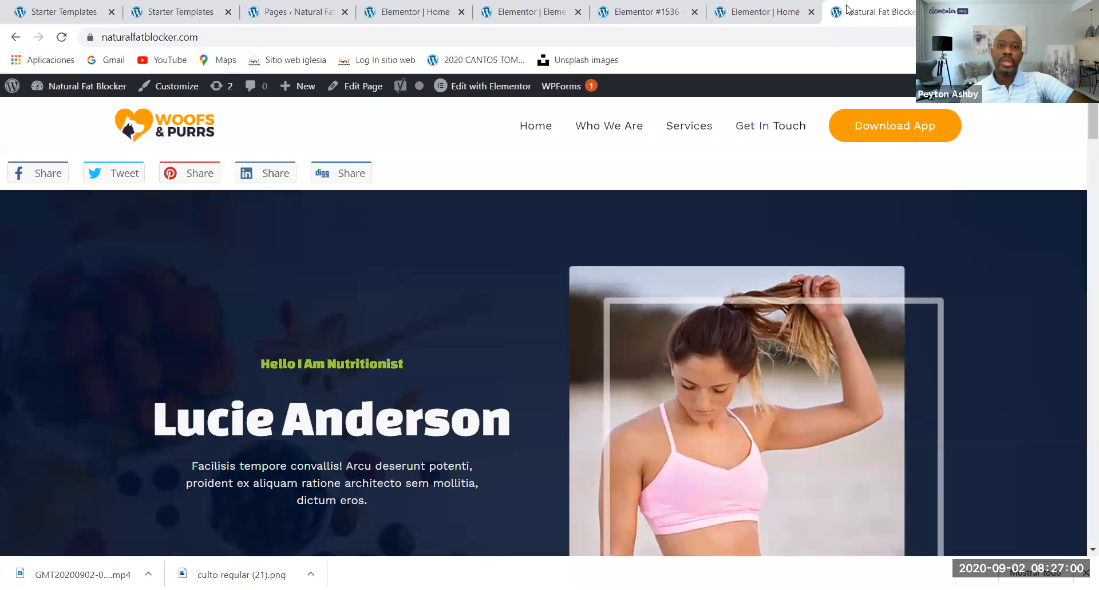
{"action": "left_click", "coordinate": [63, 38]}
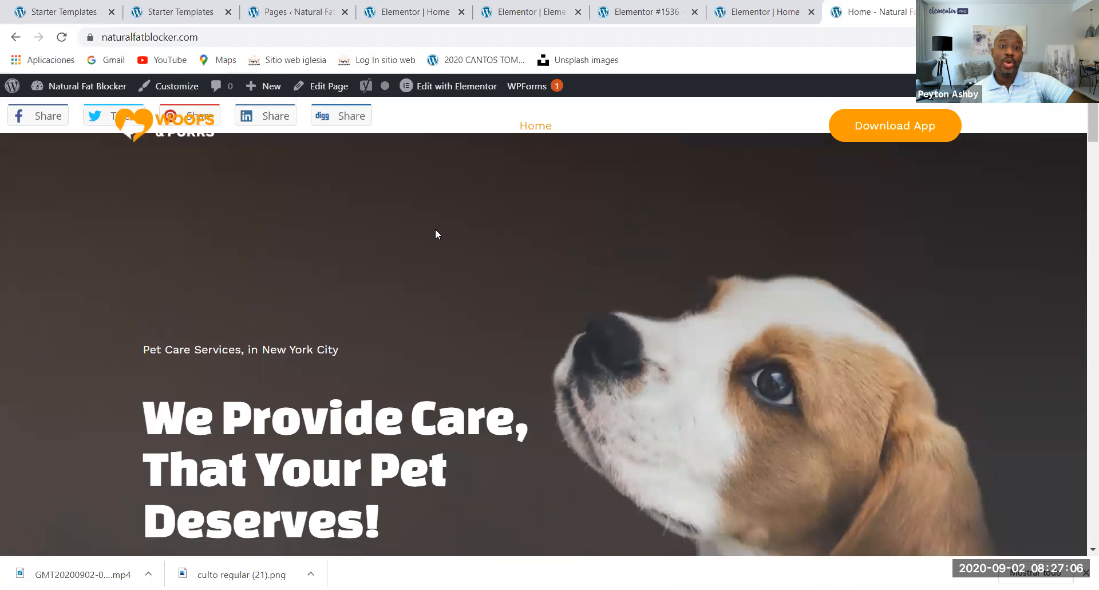
{"action": "scroll", "coordinate": [436, 235], "scroll_direction": "down", "scroll_amount": 20}
{"action": "scroll", "coordinate": [452, 274], "scroll_direction": "down", "scroll_amount": 20}
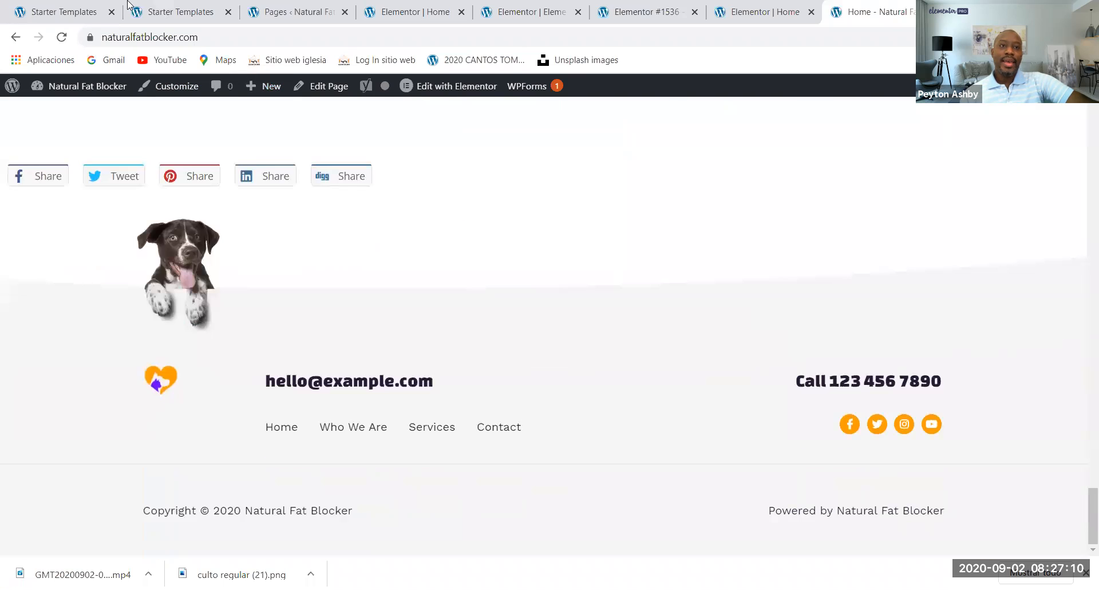
- View the imported site from the Pet Services import dialog and review the homepage sections through the testimonials
{"action": "left_click", "coordinate": [86, 12]}
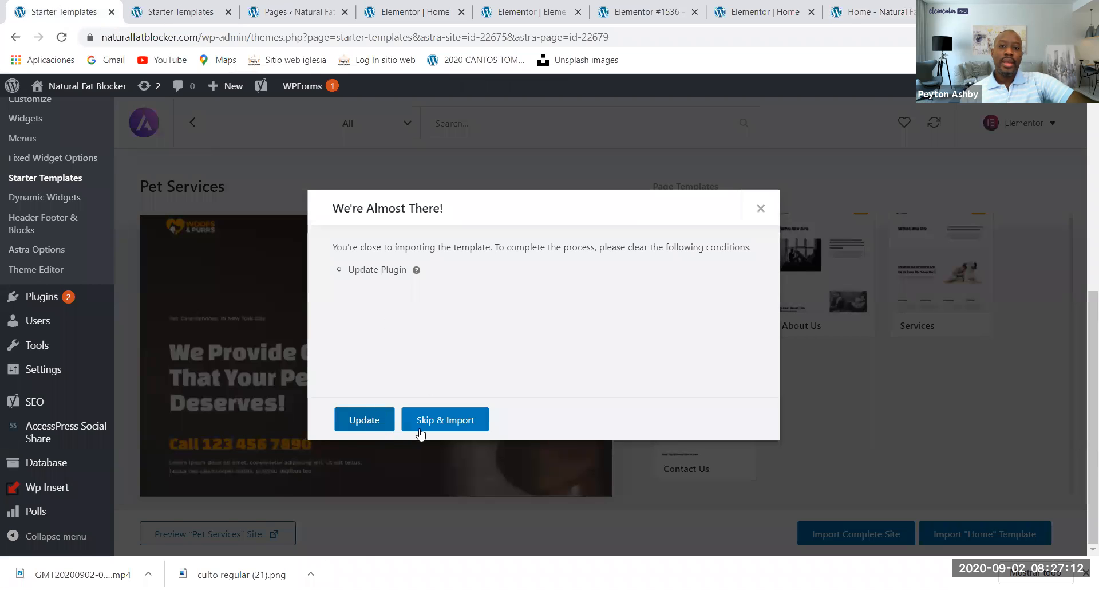
{"action": "left_click", "coordinate": [166, 11]}
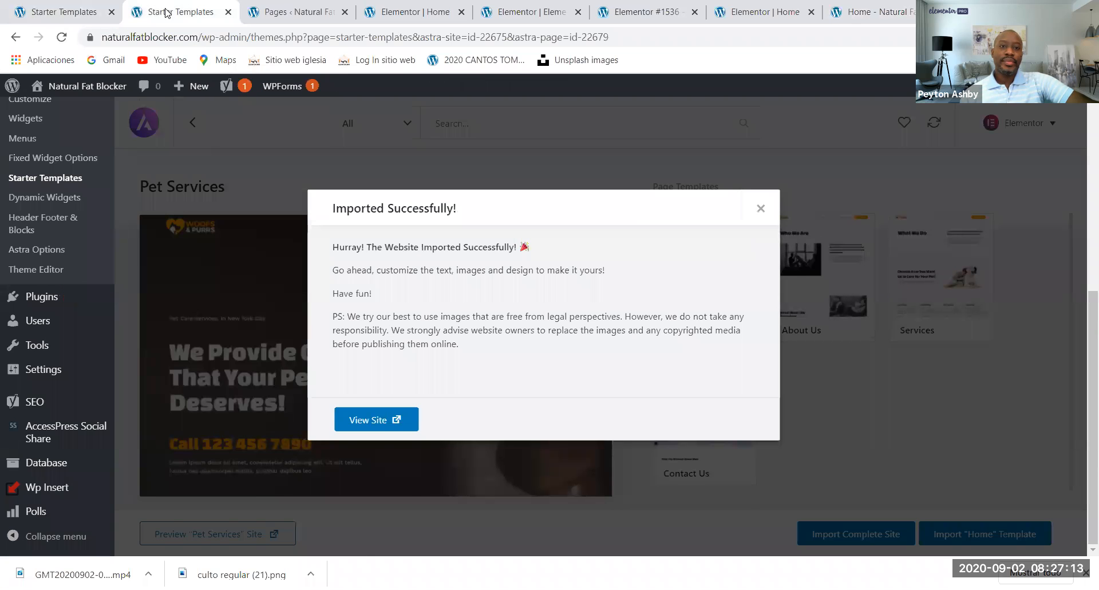
{"action": "left_click", "coordinate": [383, 431]}
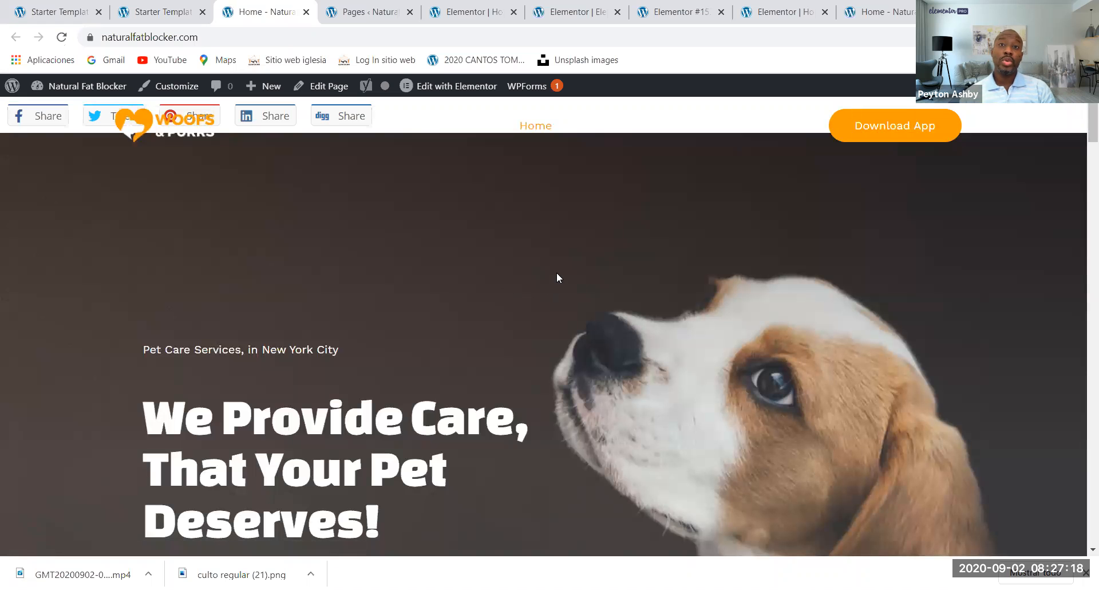
{"action": "scroll", "coordinate": [561, 270], "scroll_direction": "down", "scroll_amount": 20}
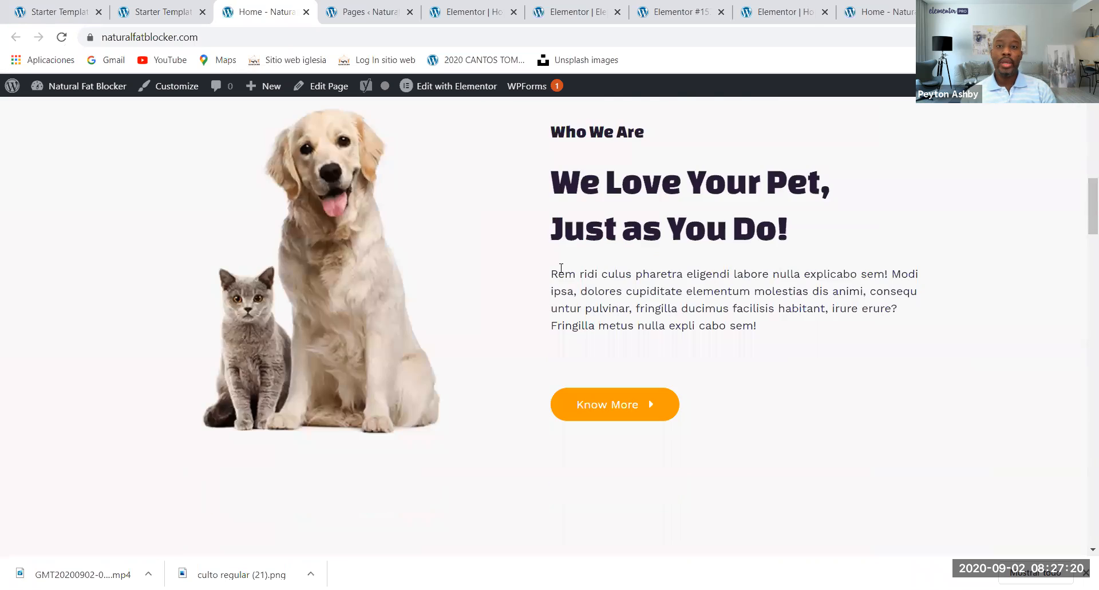
{"action": "scroll", "coordinate": [561, 274], "scroll_direction": "down", "scroll_amount": 20}
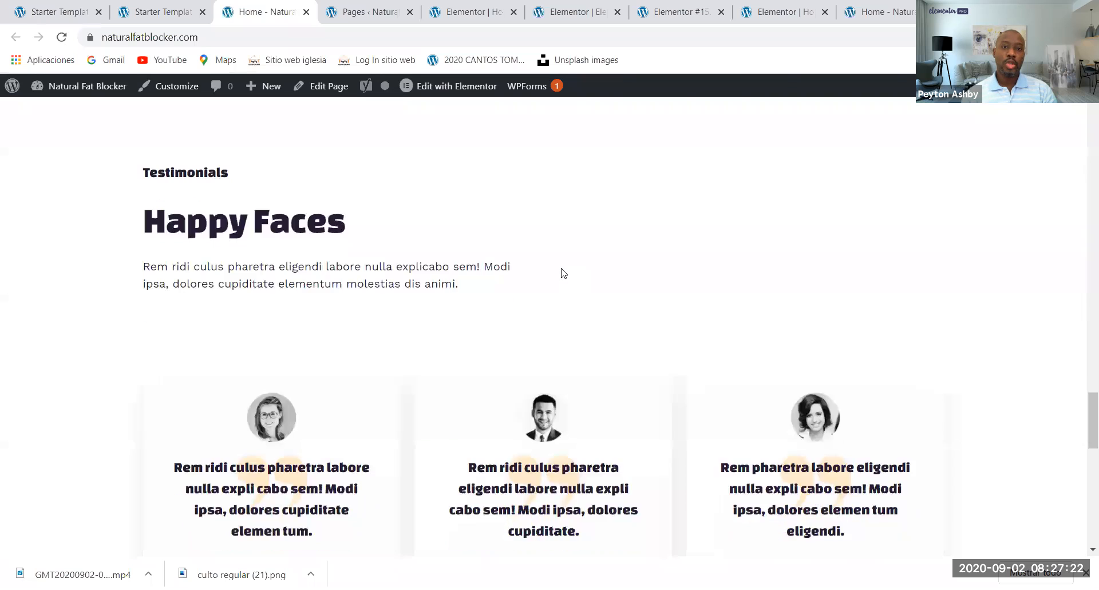
{"action": "scroll", "coordinate": [589, 314], "scroll_direction": "down", "scroll_amount": 5}
{"action": "scroll", "coordinate": [589, 314], "scroll_direction": "up", "scroll_amount": 15}
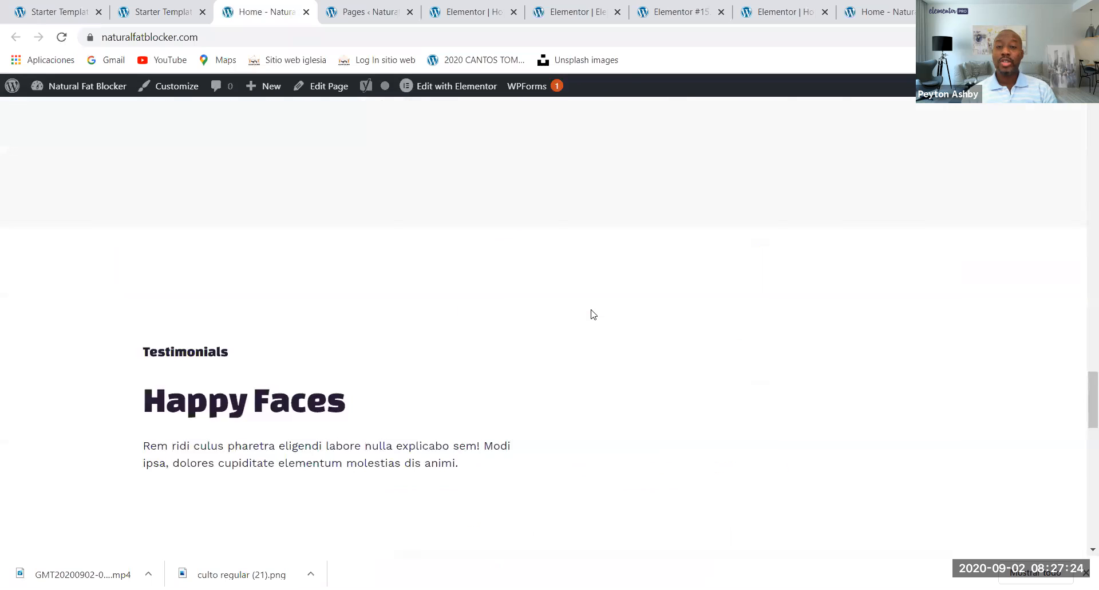
{"action": "scroll", "coordinate": [591, 310], "scroll_direction": "up", "scroll_amount": 15}
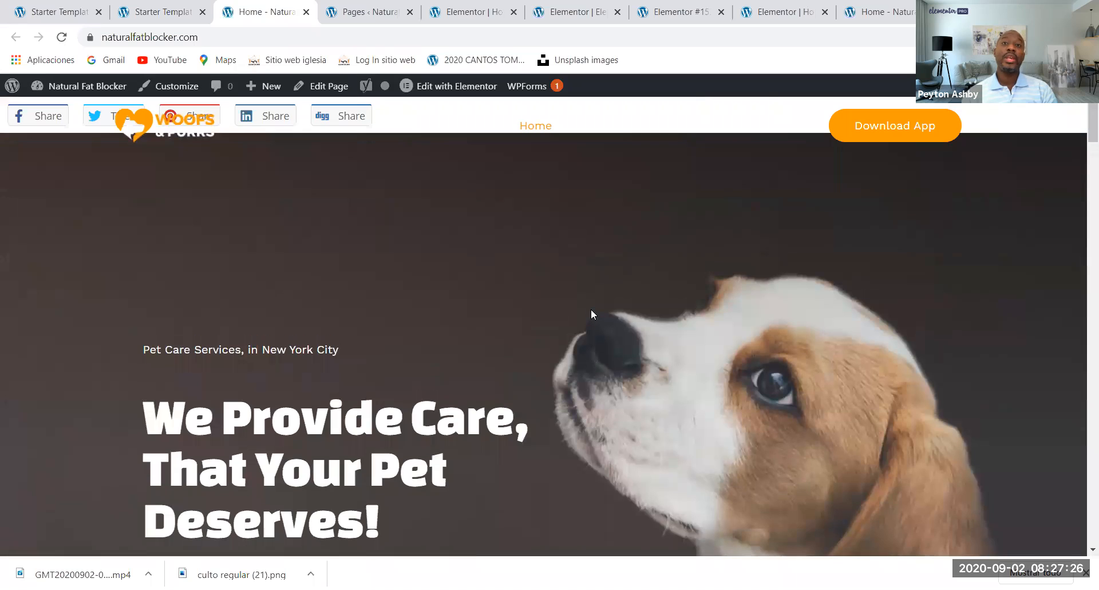